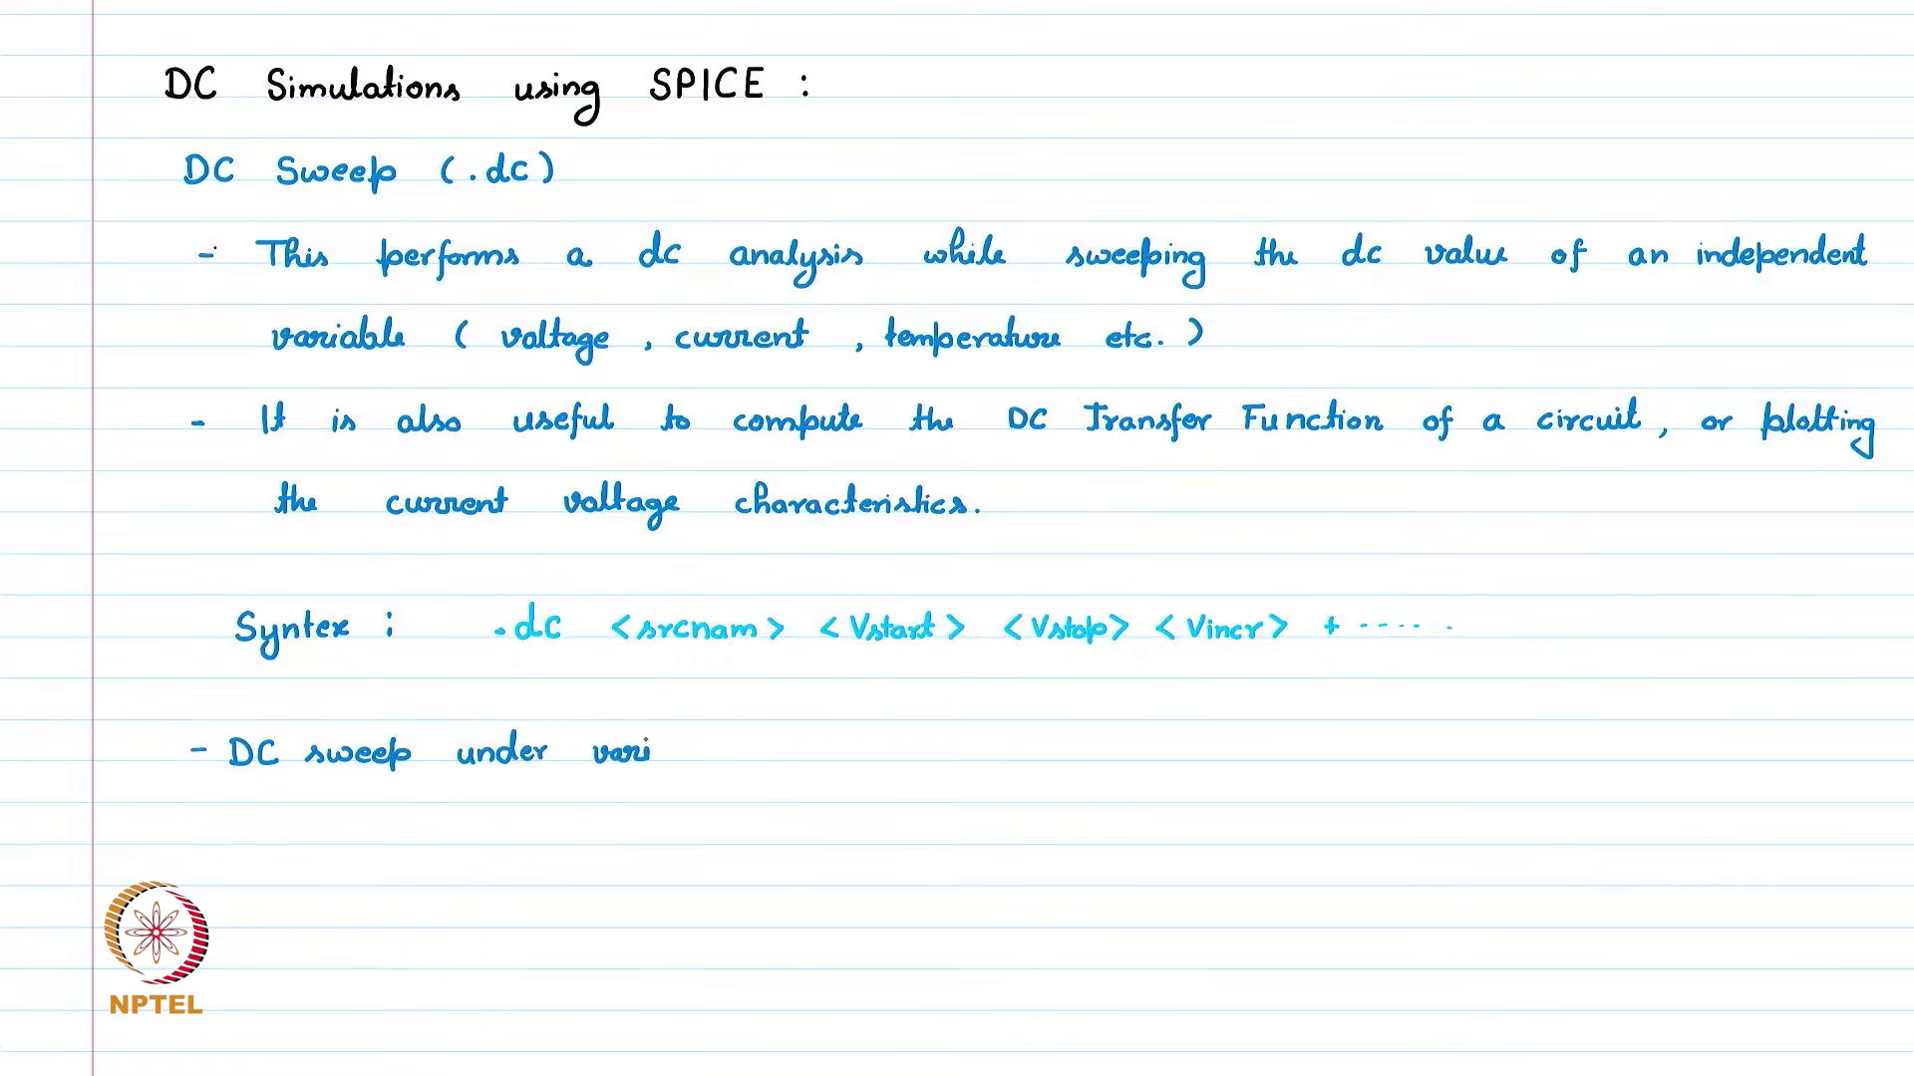
Step: Handwrite the rest of the third bullet so it reads "DC sweep under various junction temperature"
click(768, 755)
click(763, 744)
click(846, 747)
mouse_move(833, 752)
mouse_down()
mouse_move(991, 750)
mouse_move(986, 773)
mouse_up()
click(924, 748)
drag(988, 750, 1017, 759)
drag(1019, 762, 1109, 755)
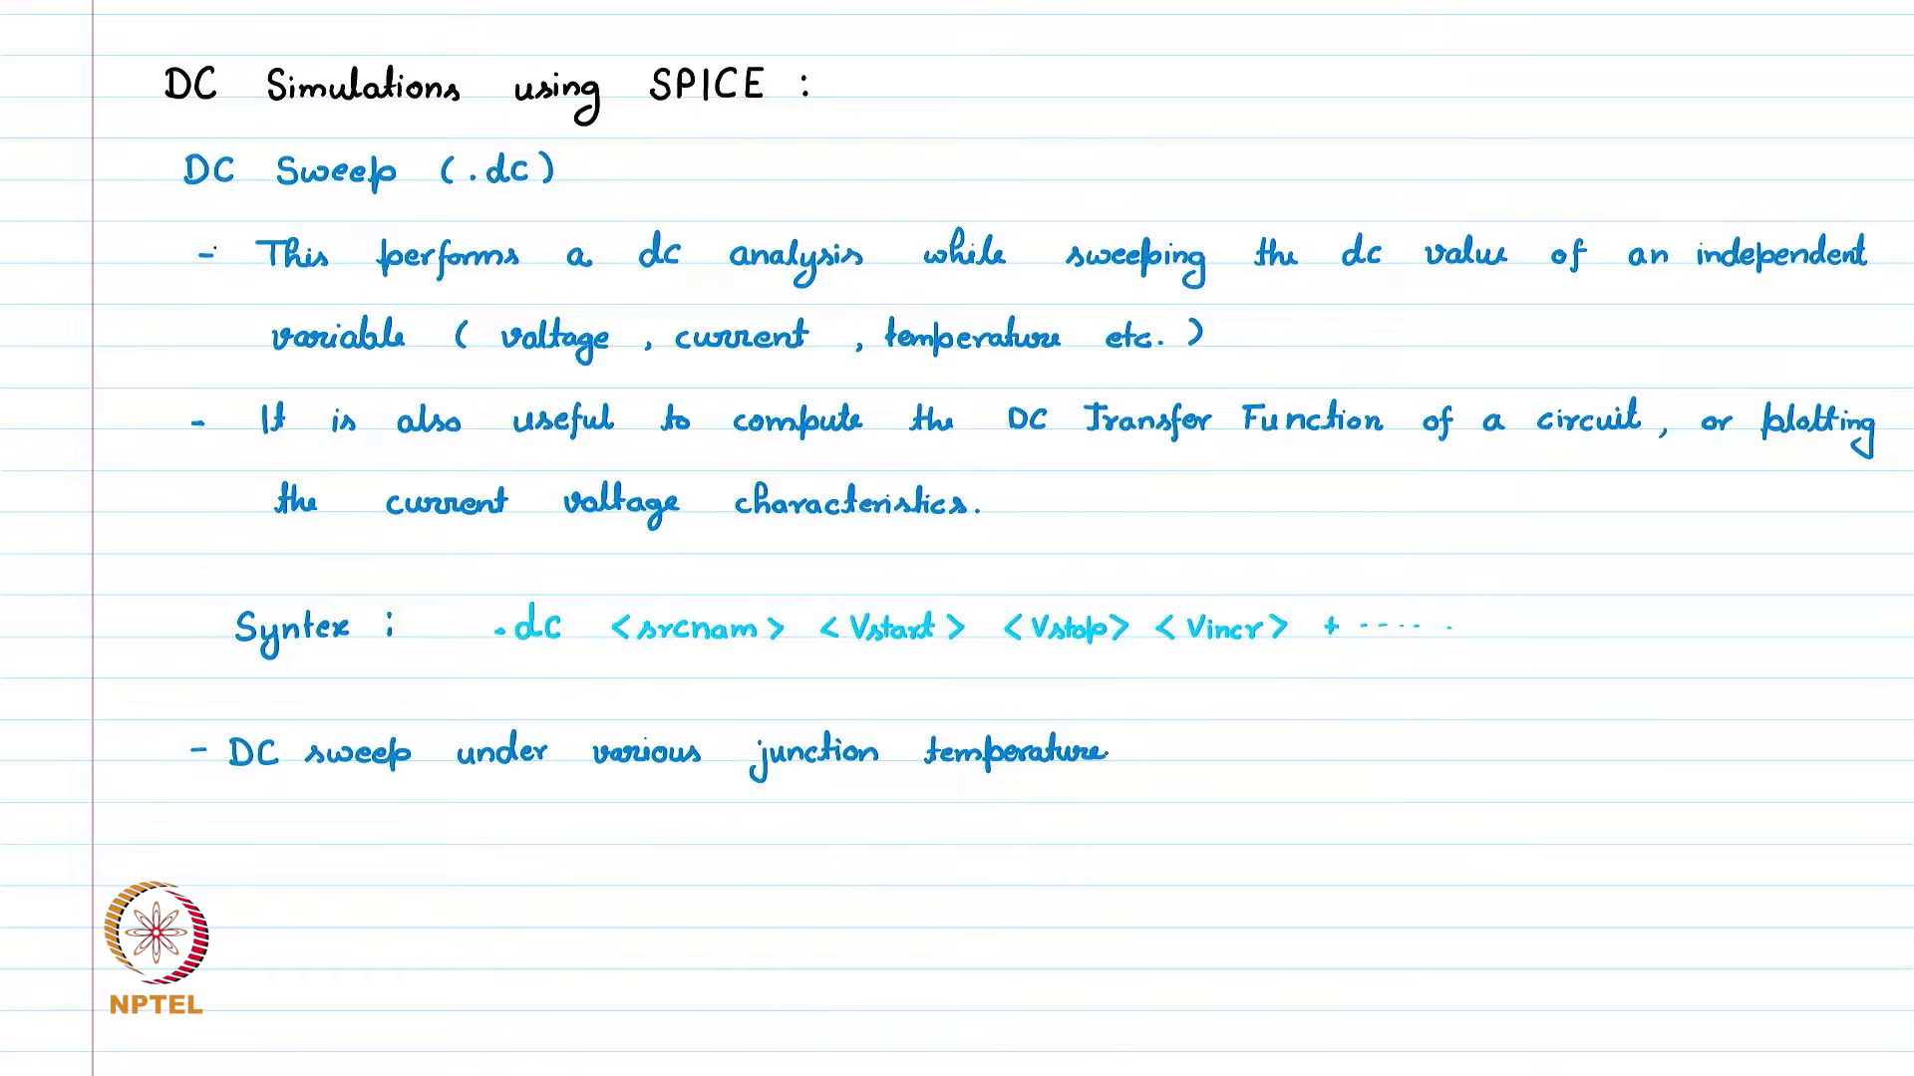
Step: Handwrite the label "Syntex :" below the bullet about DC sweep under various junction temperature
mouse_move(249, 859)
mouse_down()
mouse_move(238, 885)
mouse_move(269, 889)
mouse_move(253, 907)
mouse_up()
drag(274, 885, 343, 875)
click(355, 876)
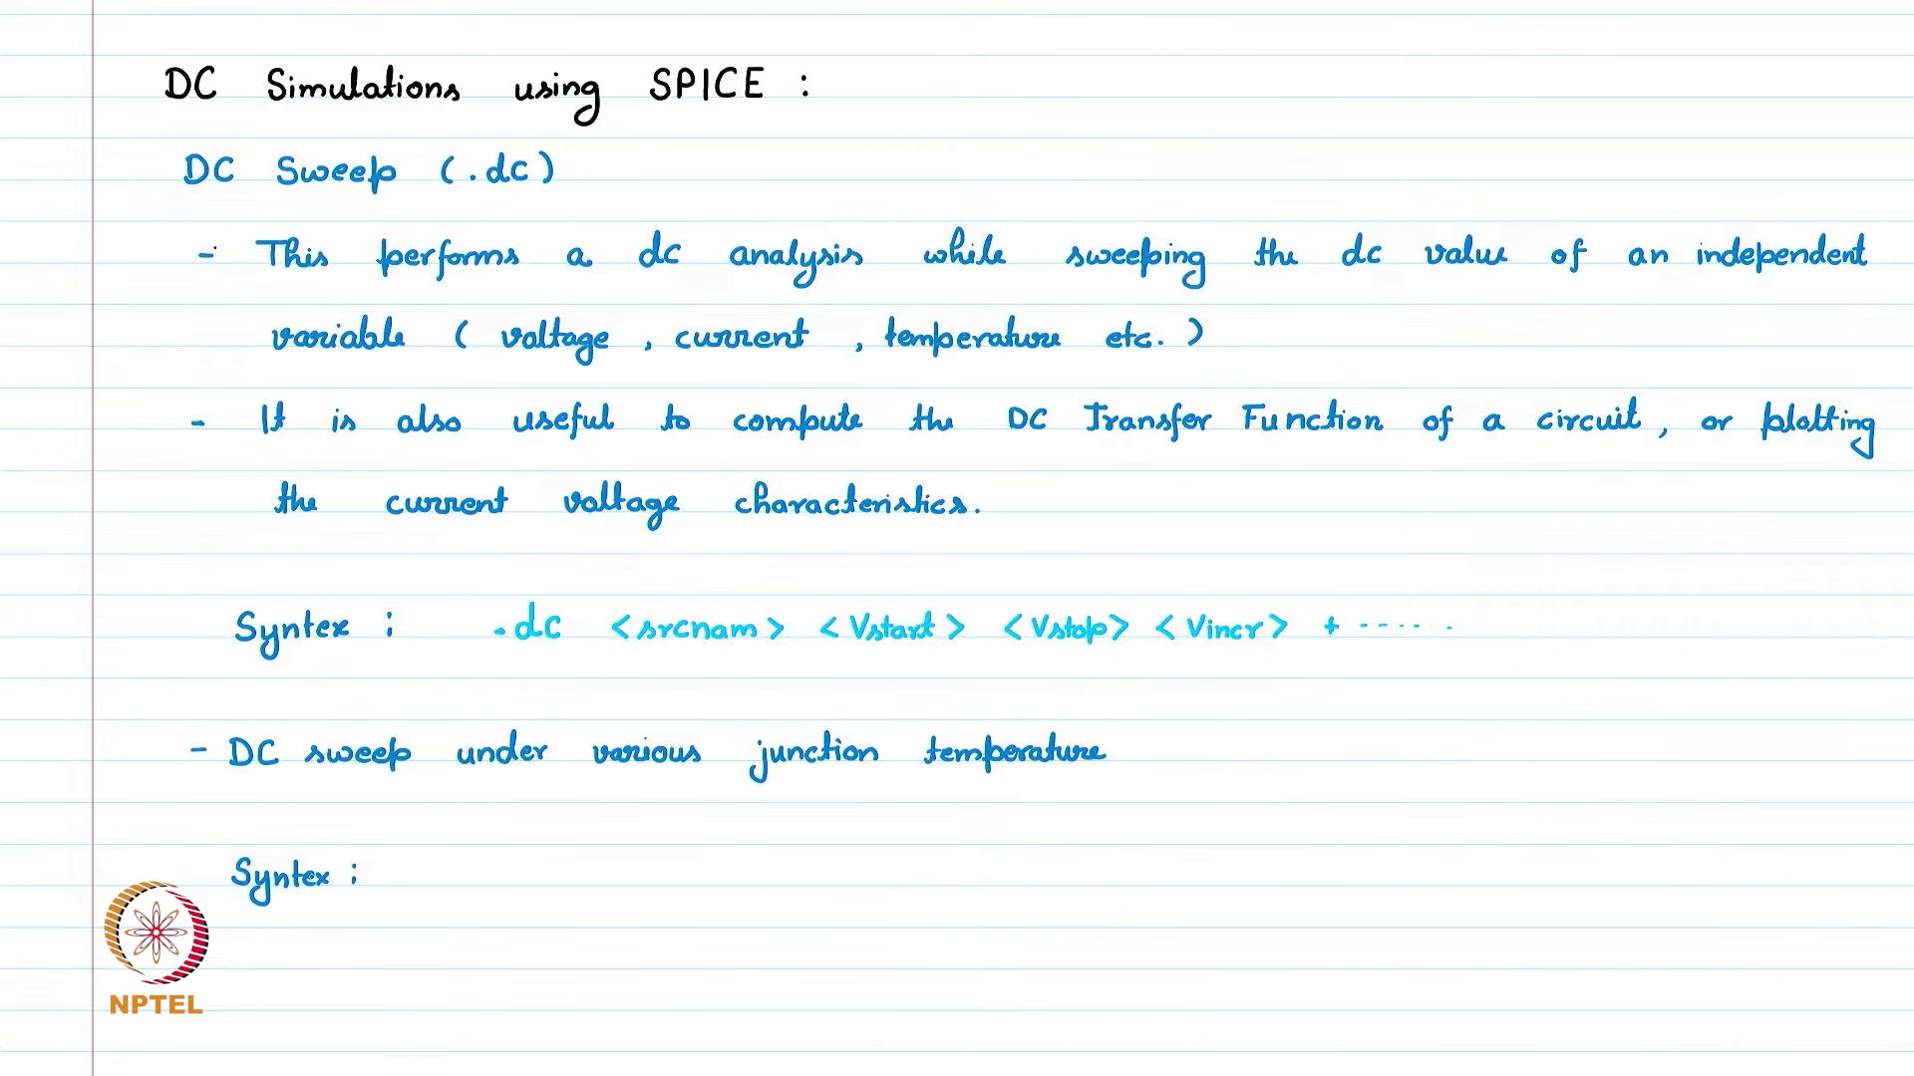
Step: Change the pen colour to light blue and handwrite ".TEMP <T1> <T2> -----" beside the lower syntax label
click(140, 1047)
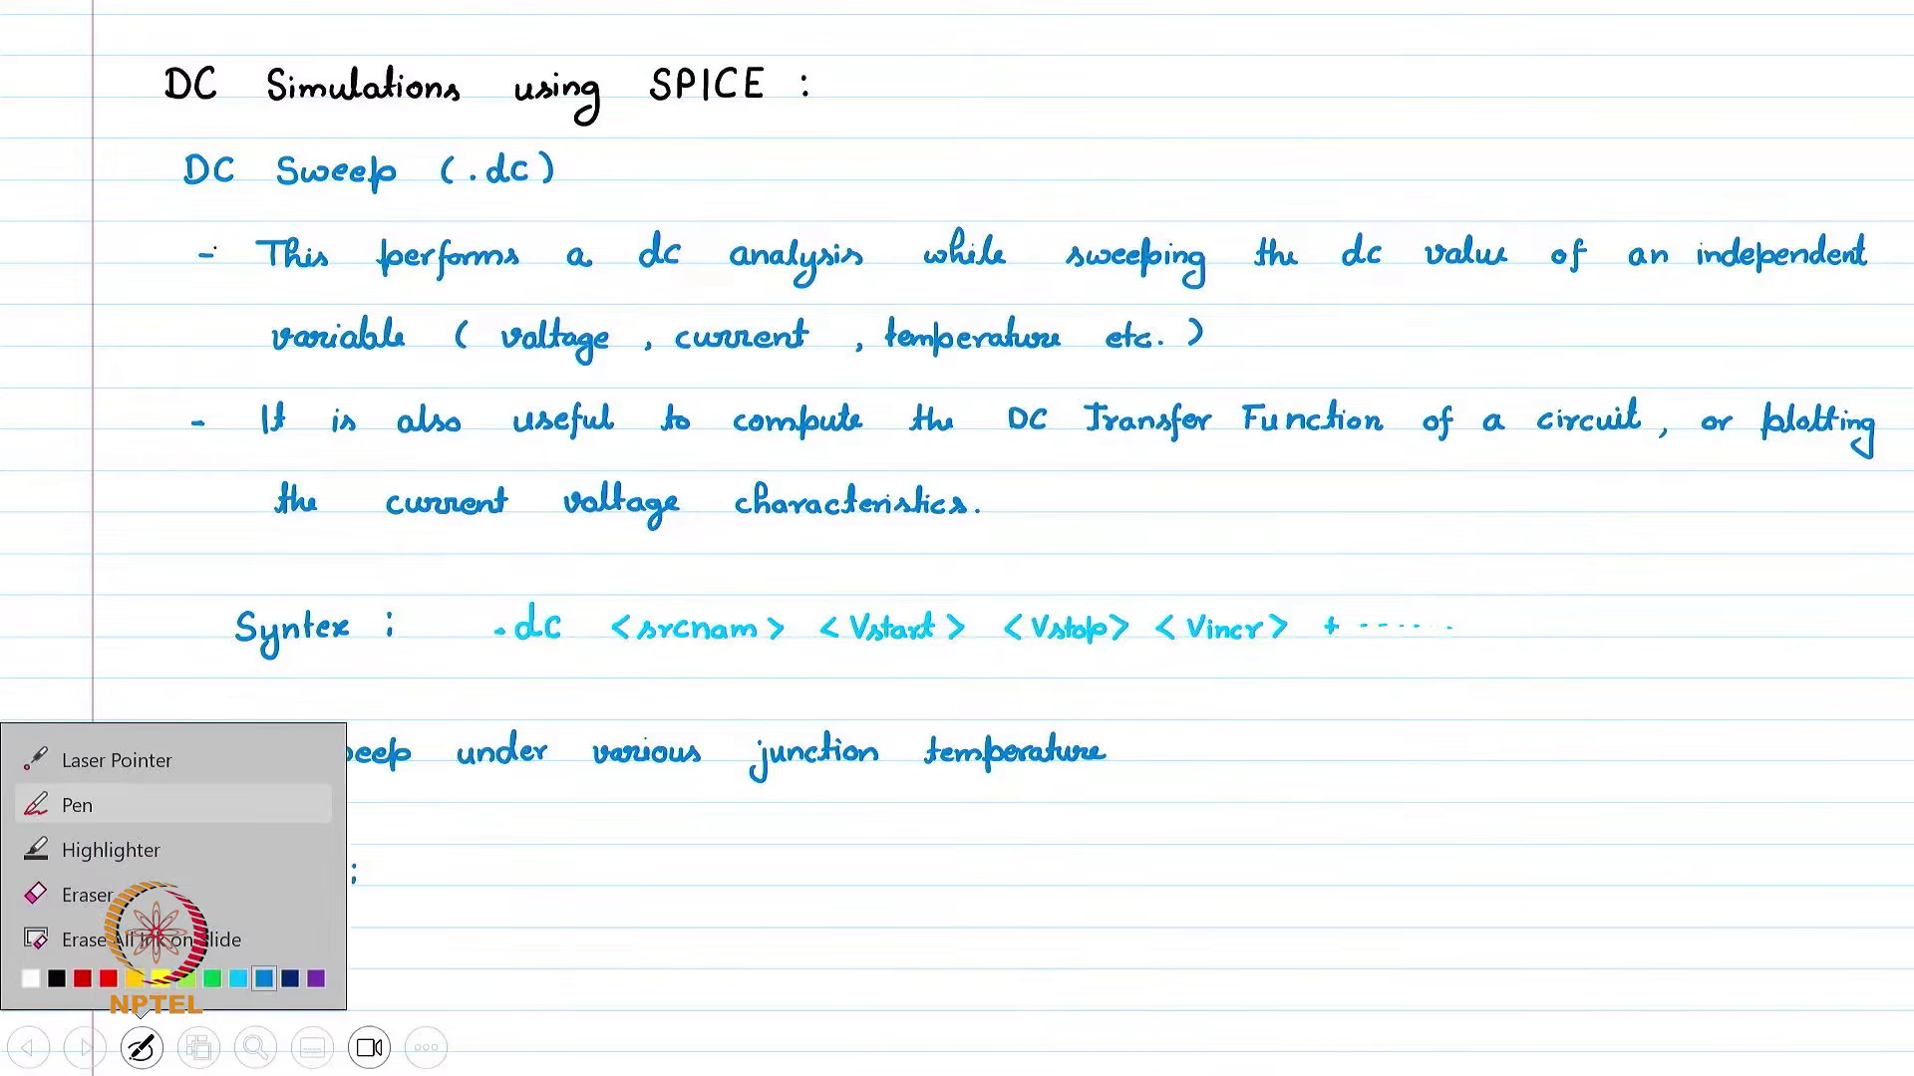
click(246, 974)
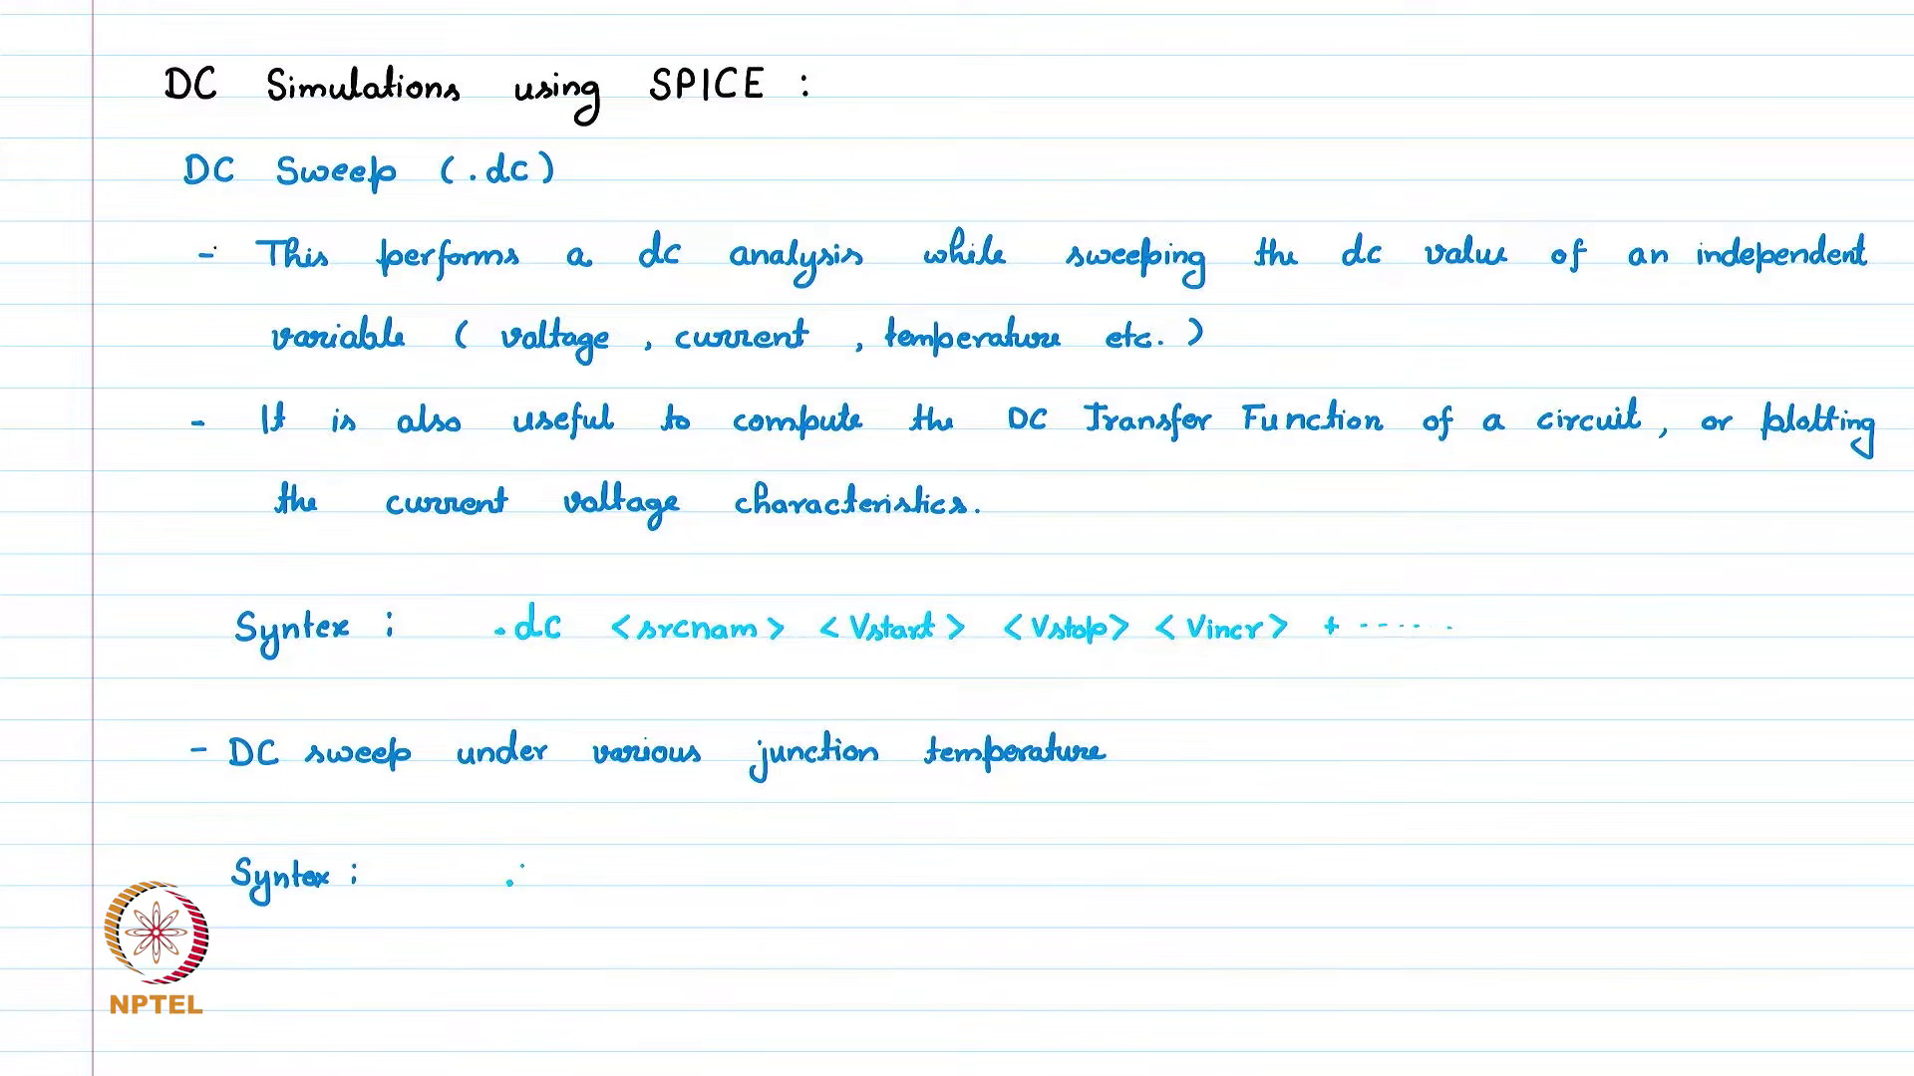
drag(520, 866, 538, 864)
mouse_move(528, 865)
mouse_down()
mouse_move(528, 889)
mouse_move(566, 889)
mouse_move(584, 863)
mouse_move(588, 888)
mouse_move(605, 868)
mouse_move(695, 885)
mouse_move(715, 863)
mouse_move(706, 888)
mouse_move(893, 876)
mouse_up()
click(869, 875)
drag(906, 876, 916, 877)
drag(921, 876, 929, 876)
click(942, 876)
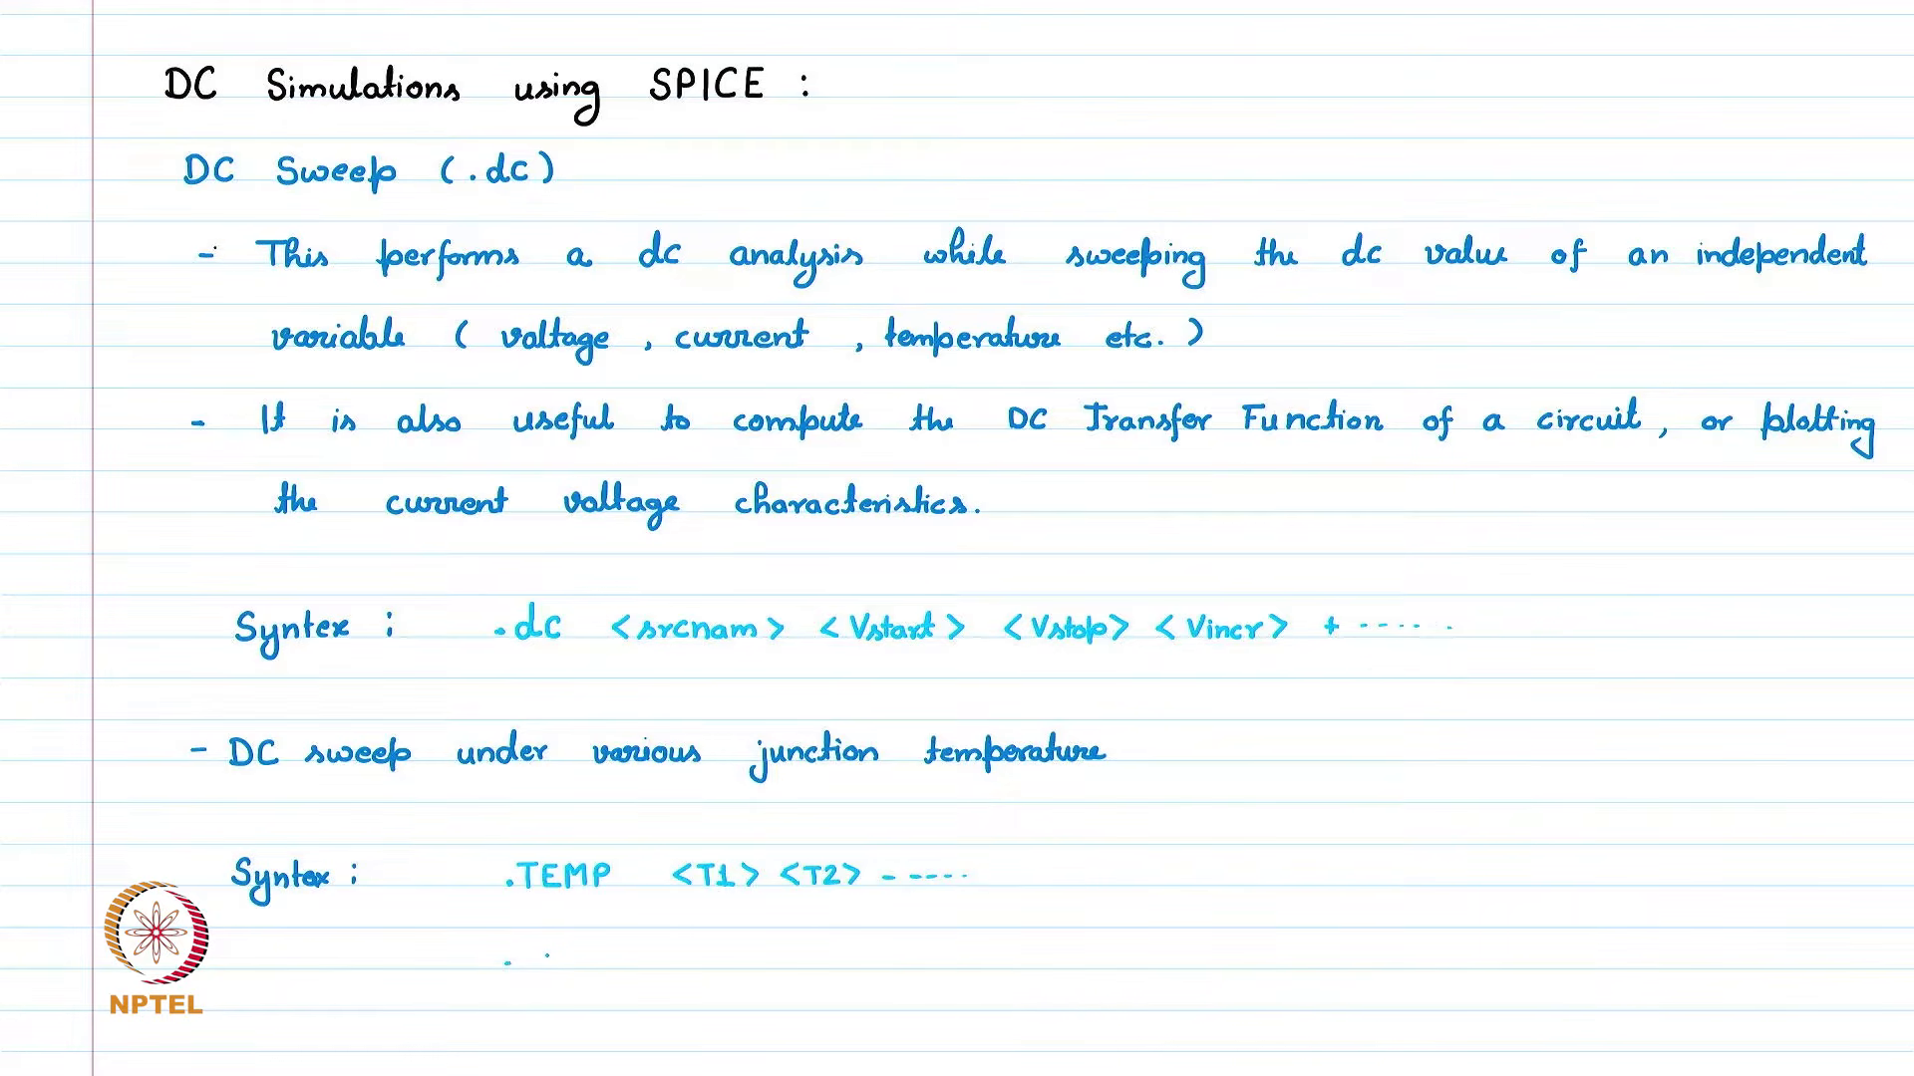
Step: Handwrite a second dot-command syntax line directly beneath the .TEMP line
mouse_move(544, 947)
mouse_down()
mouse_move(531, 972)
mouse_move(569, 946)
mouse_up()
mouse_move(558, 949)
mouse_down()
mouse_move(556, 972)
mouse_move(676, 949)
mouse_move(666, 972)
mouse_move(702, 971)
mouse_up()
drag(704, 955, 727, 970)
mouse_move(727, 954)
mouse_down()
mouse_move(826, 972)
mouse_move(862, 950)
mouse_up()
mouse_move(852, 953)
mouse_down()
mouse_move(851, 972)
mouse_move(941, 953)
mouse_up()
mouse_move(935, 955)
mouse_down()
mouse_move(933, 974)
mouse_move(1017, 971)
mouse_move(1043, 950)
mouse_up()
drag(1035, 951, 1064, 971)
click(1106, 959)
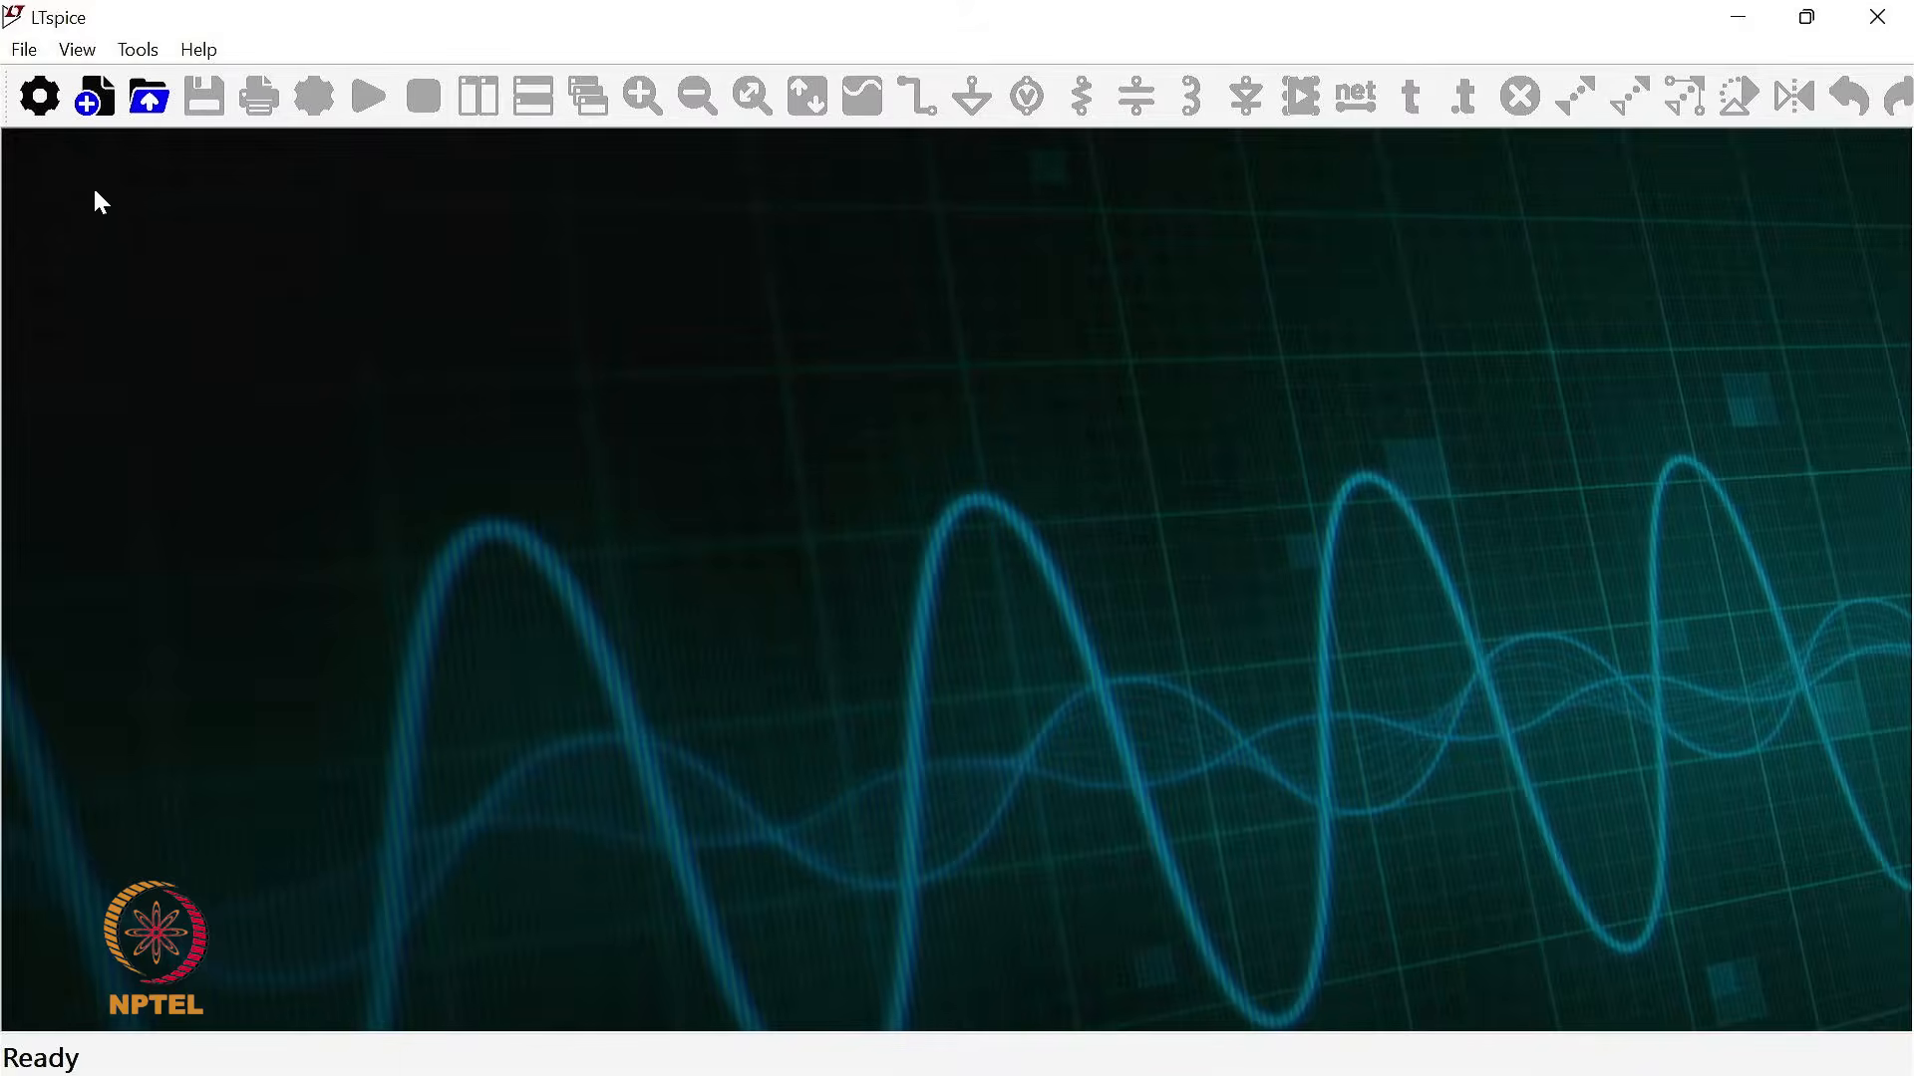
Step: In LTspice, create a new schematic and place a ground symbol in the lower part of the sheet
click(24, 50)
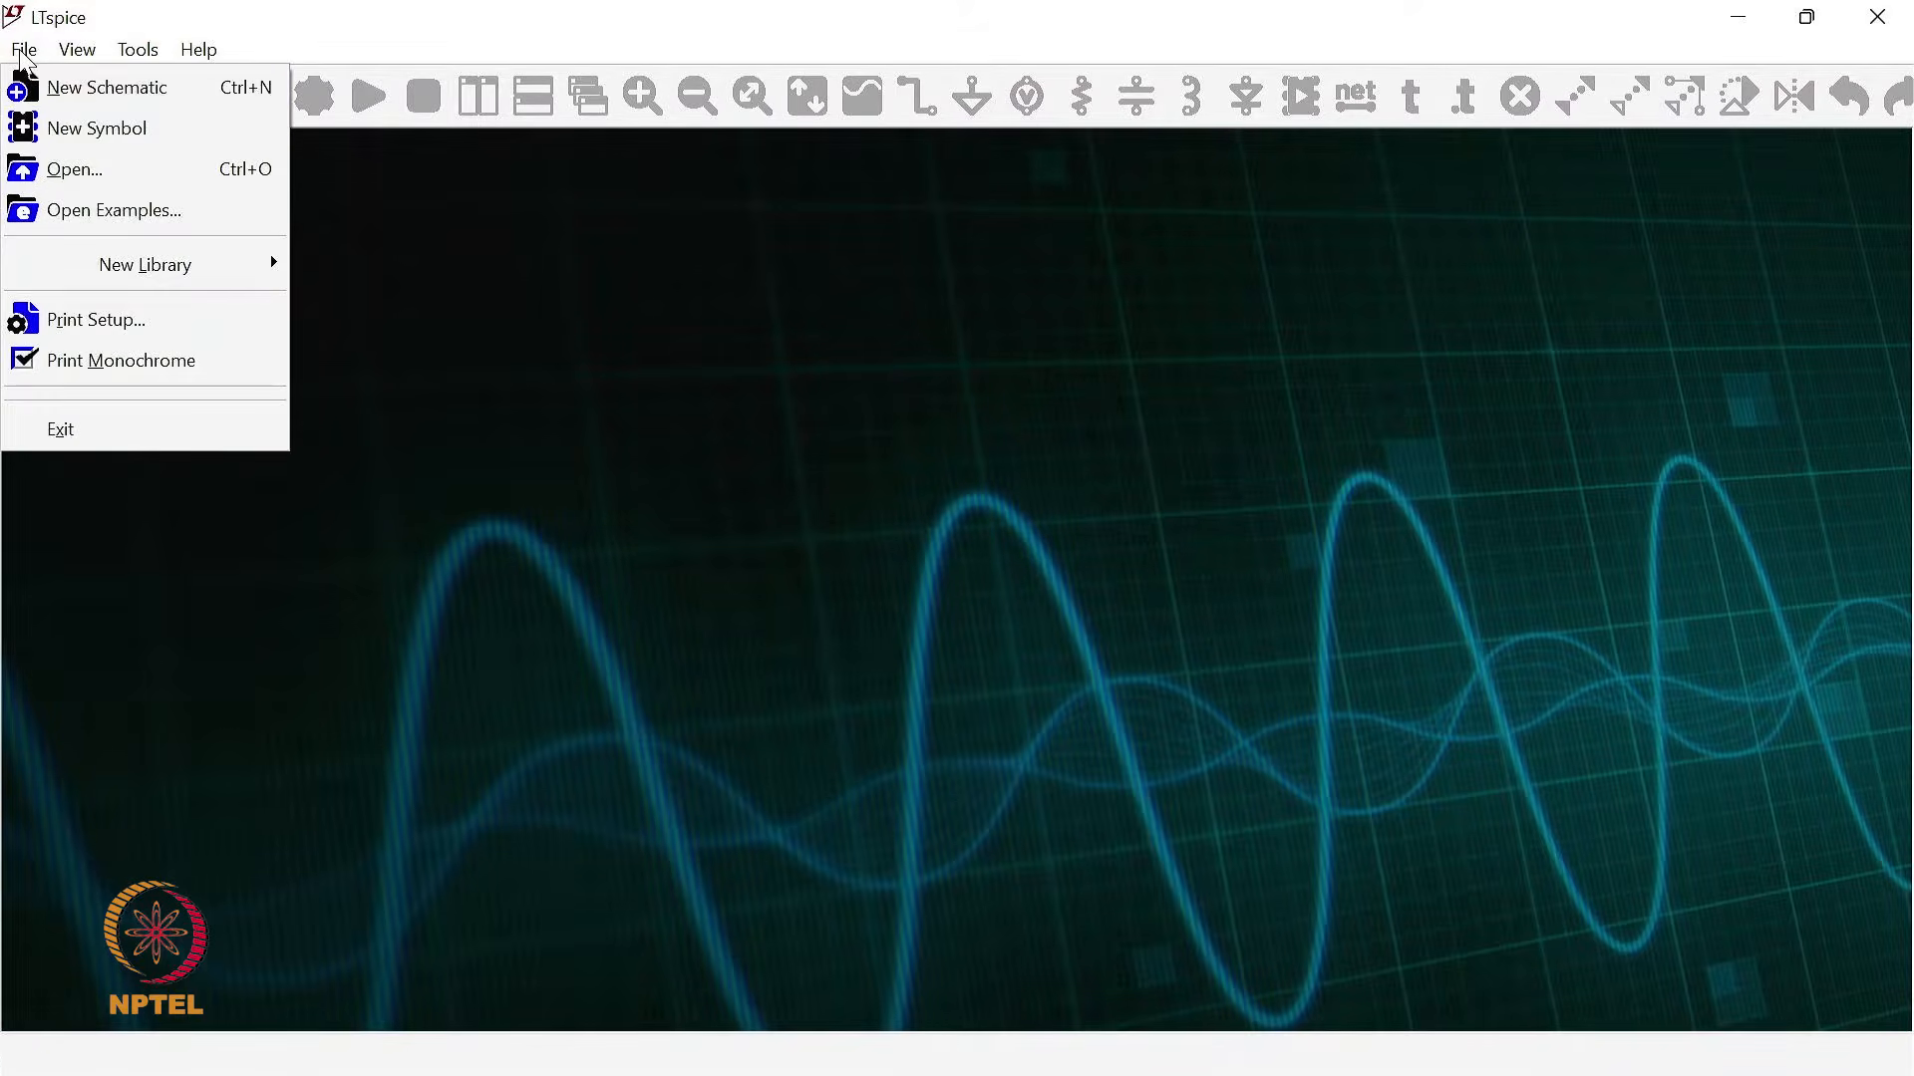
click(87, 94)
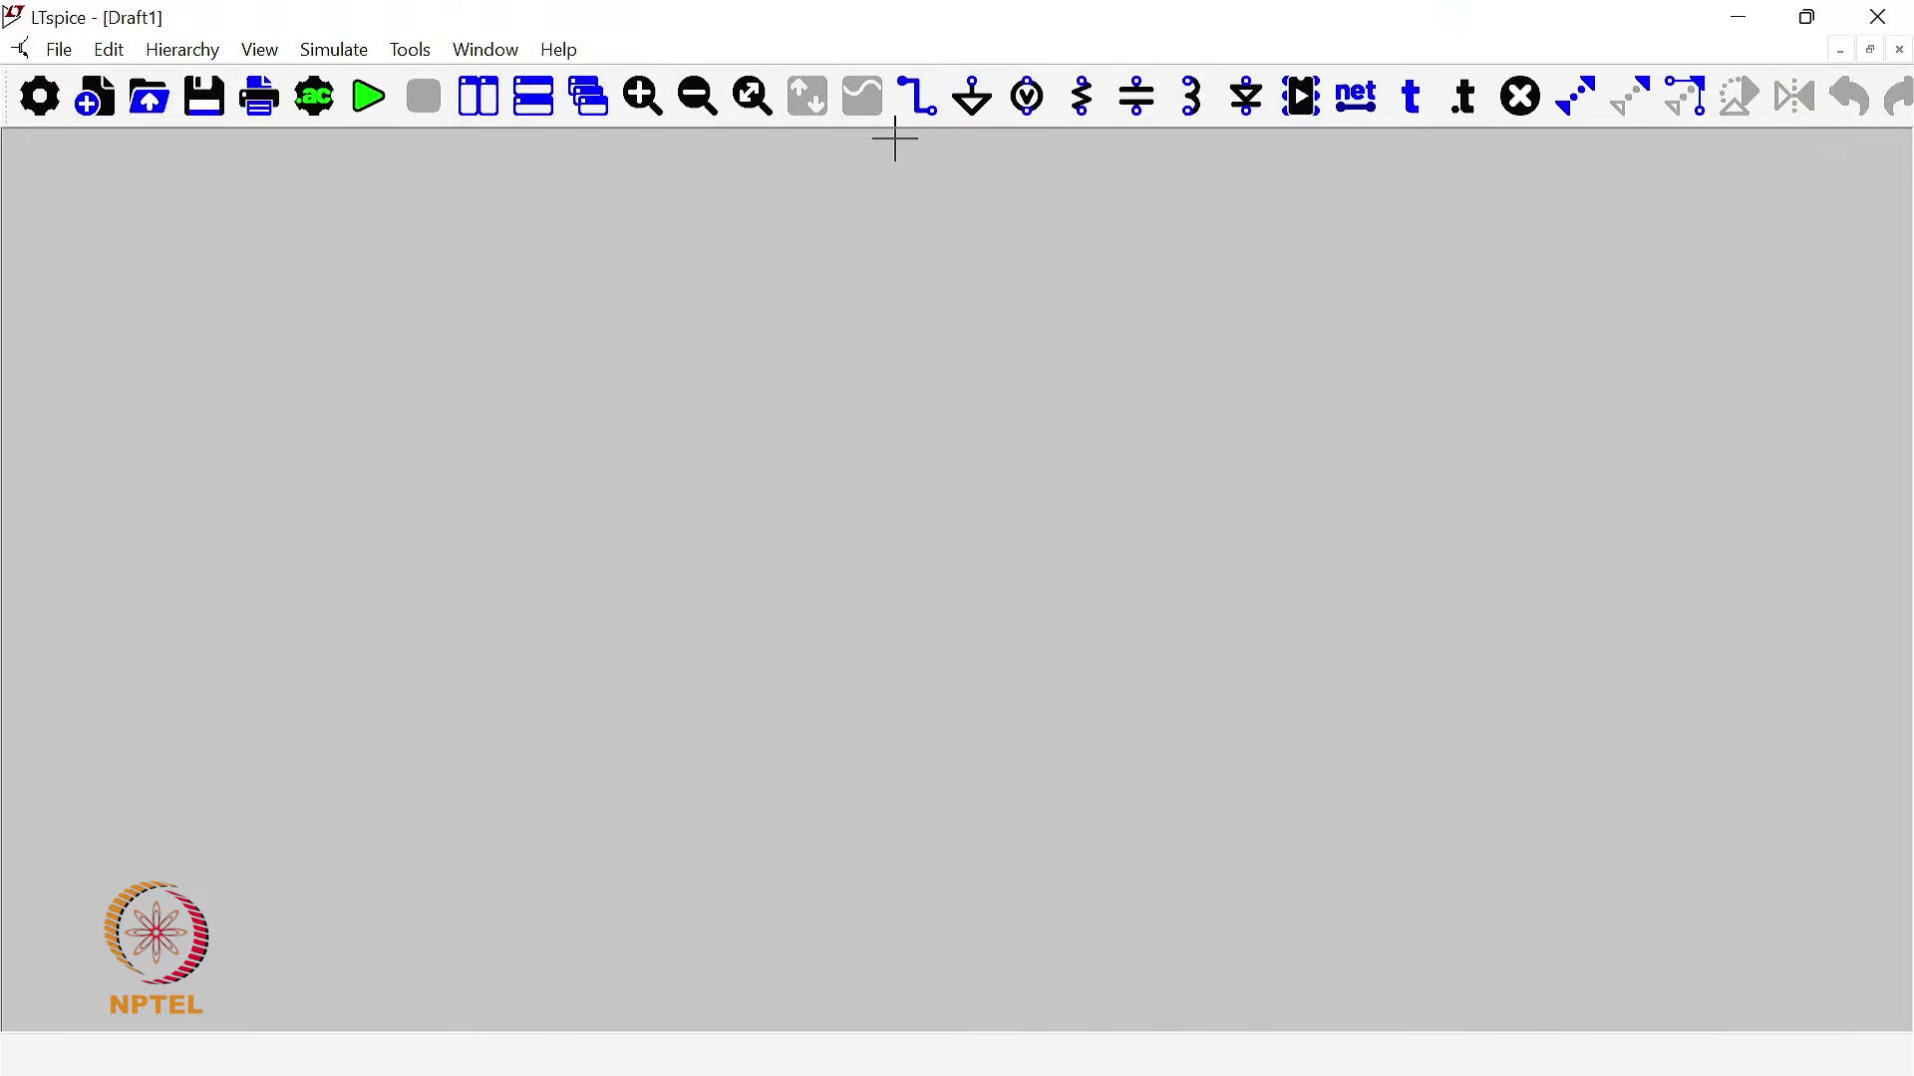
click(972, 115)
click(686, 750)
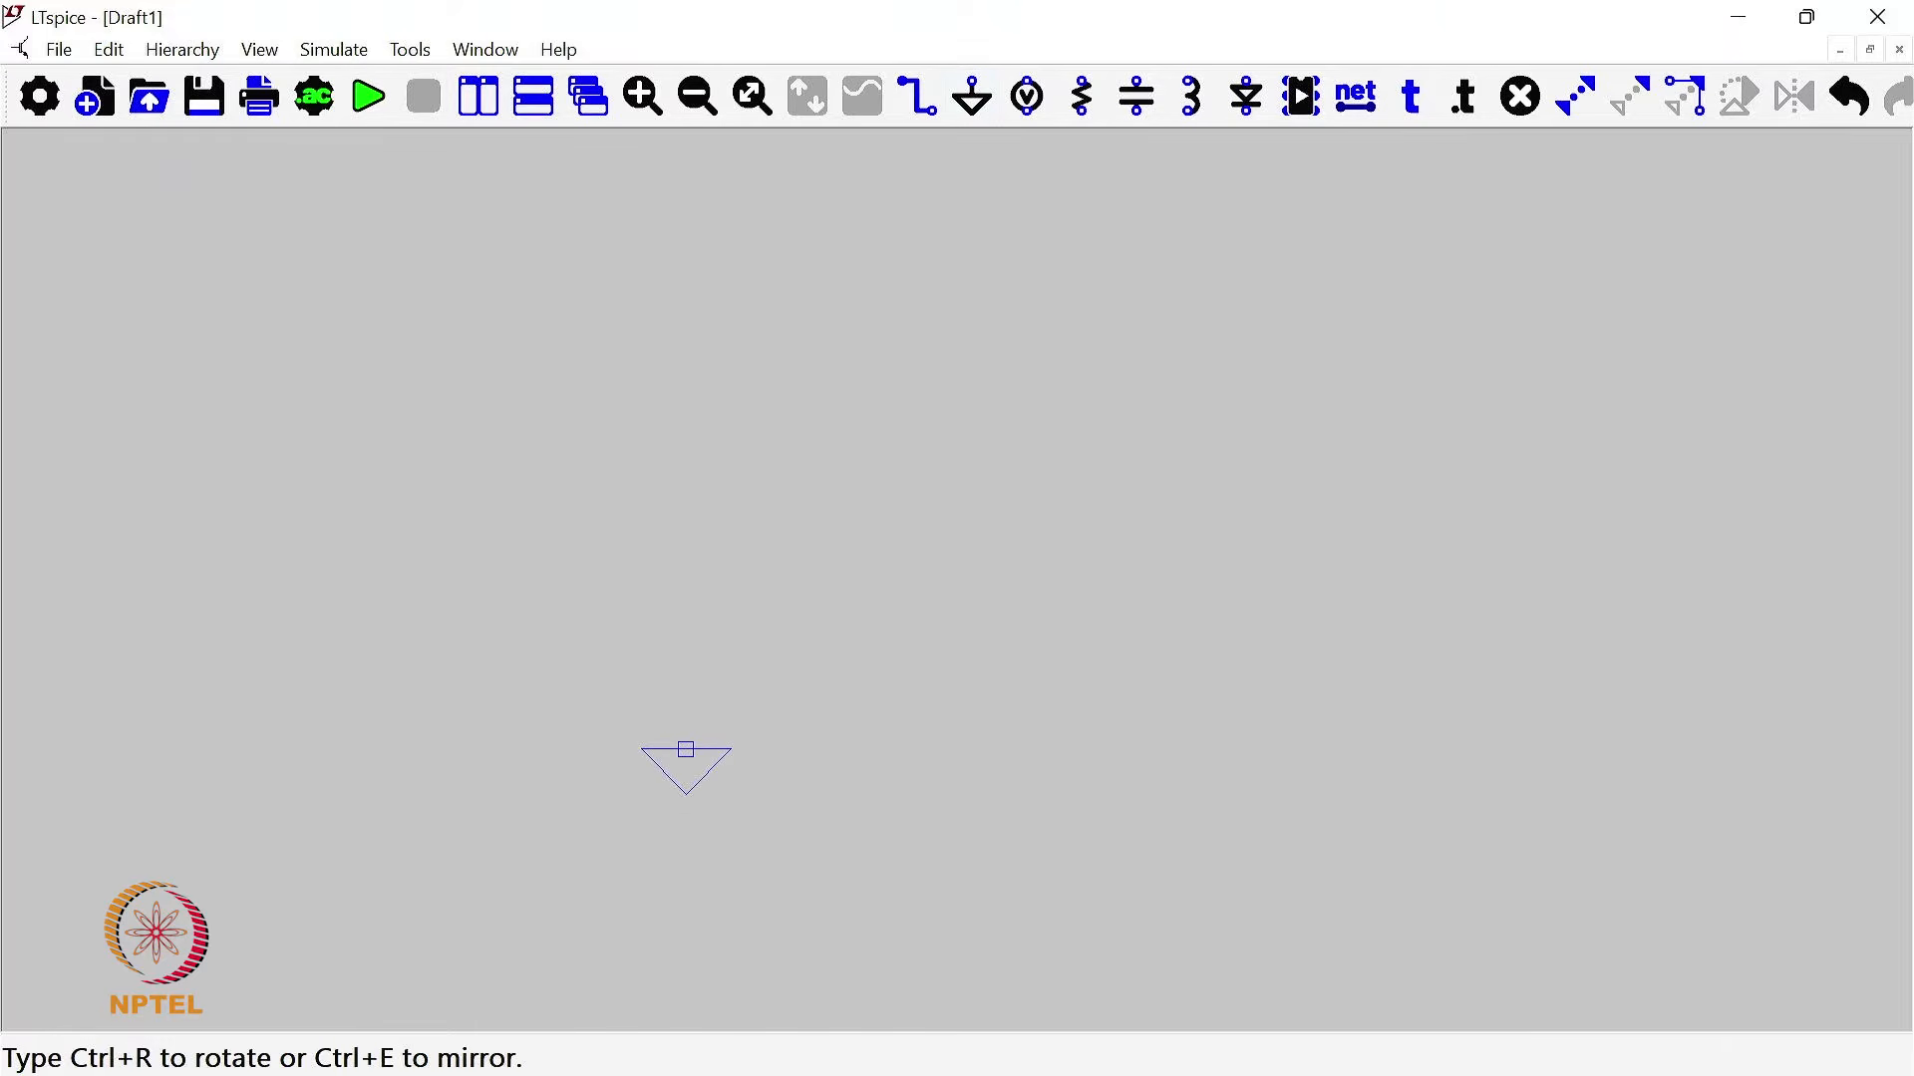
key(Escape)
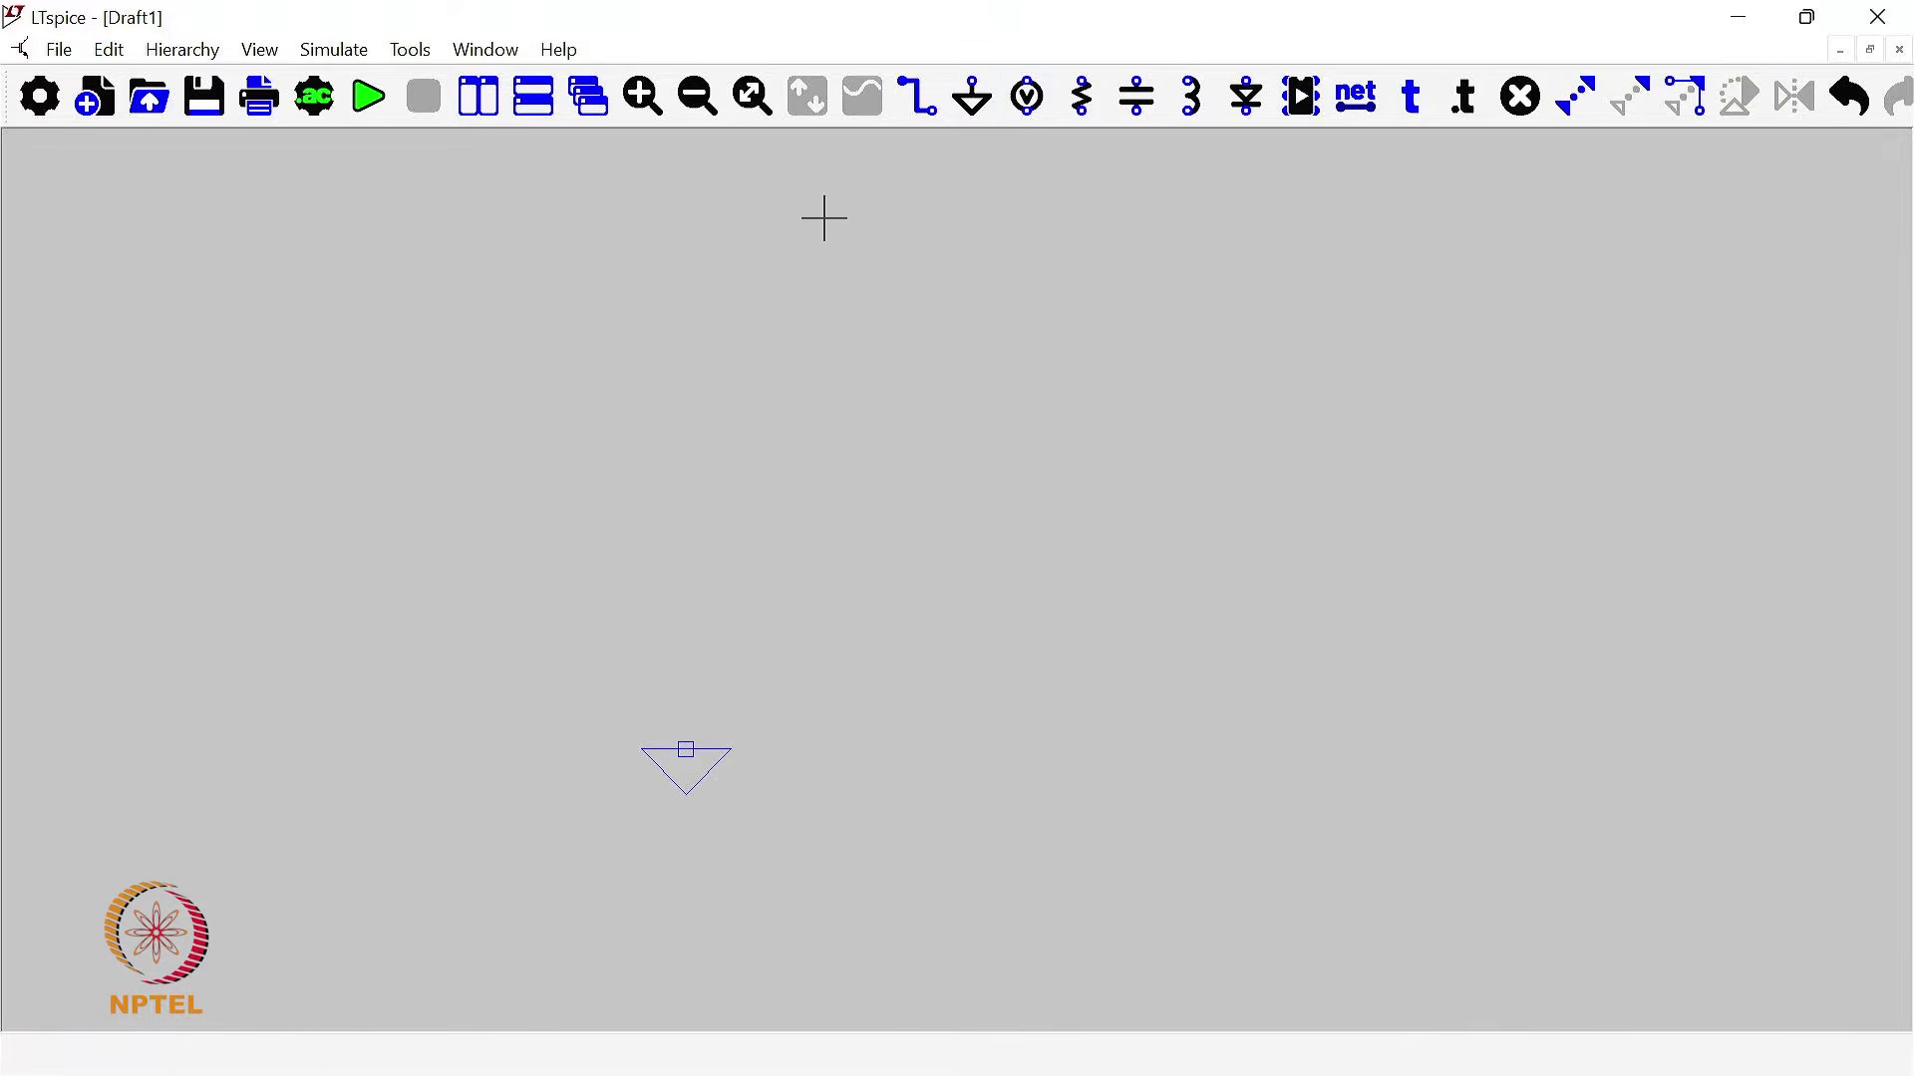
Step: Place a voltage source above and to the left of the ground symbol
click(1028, 96)
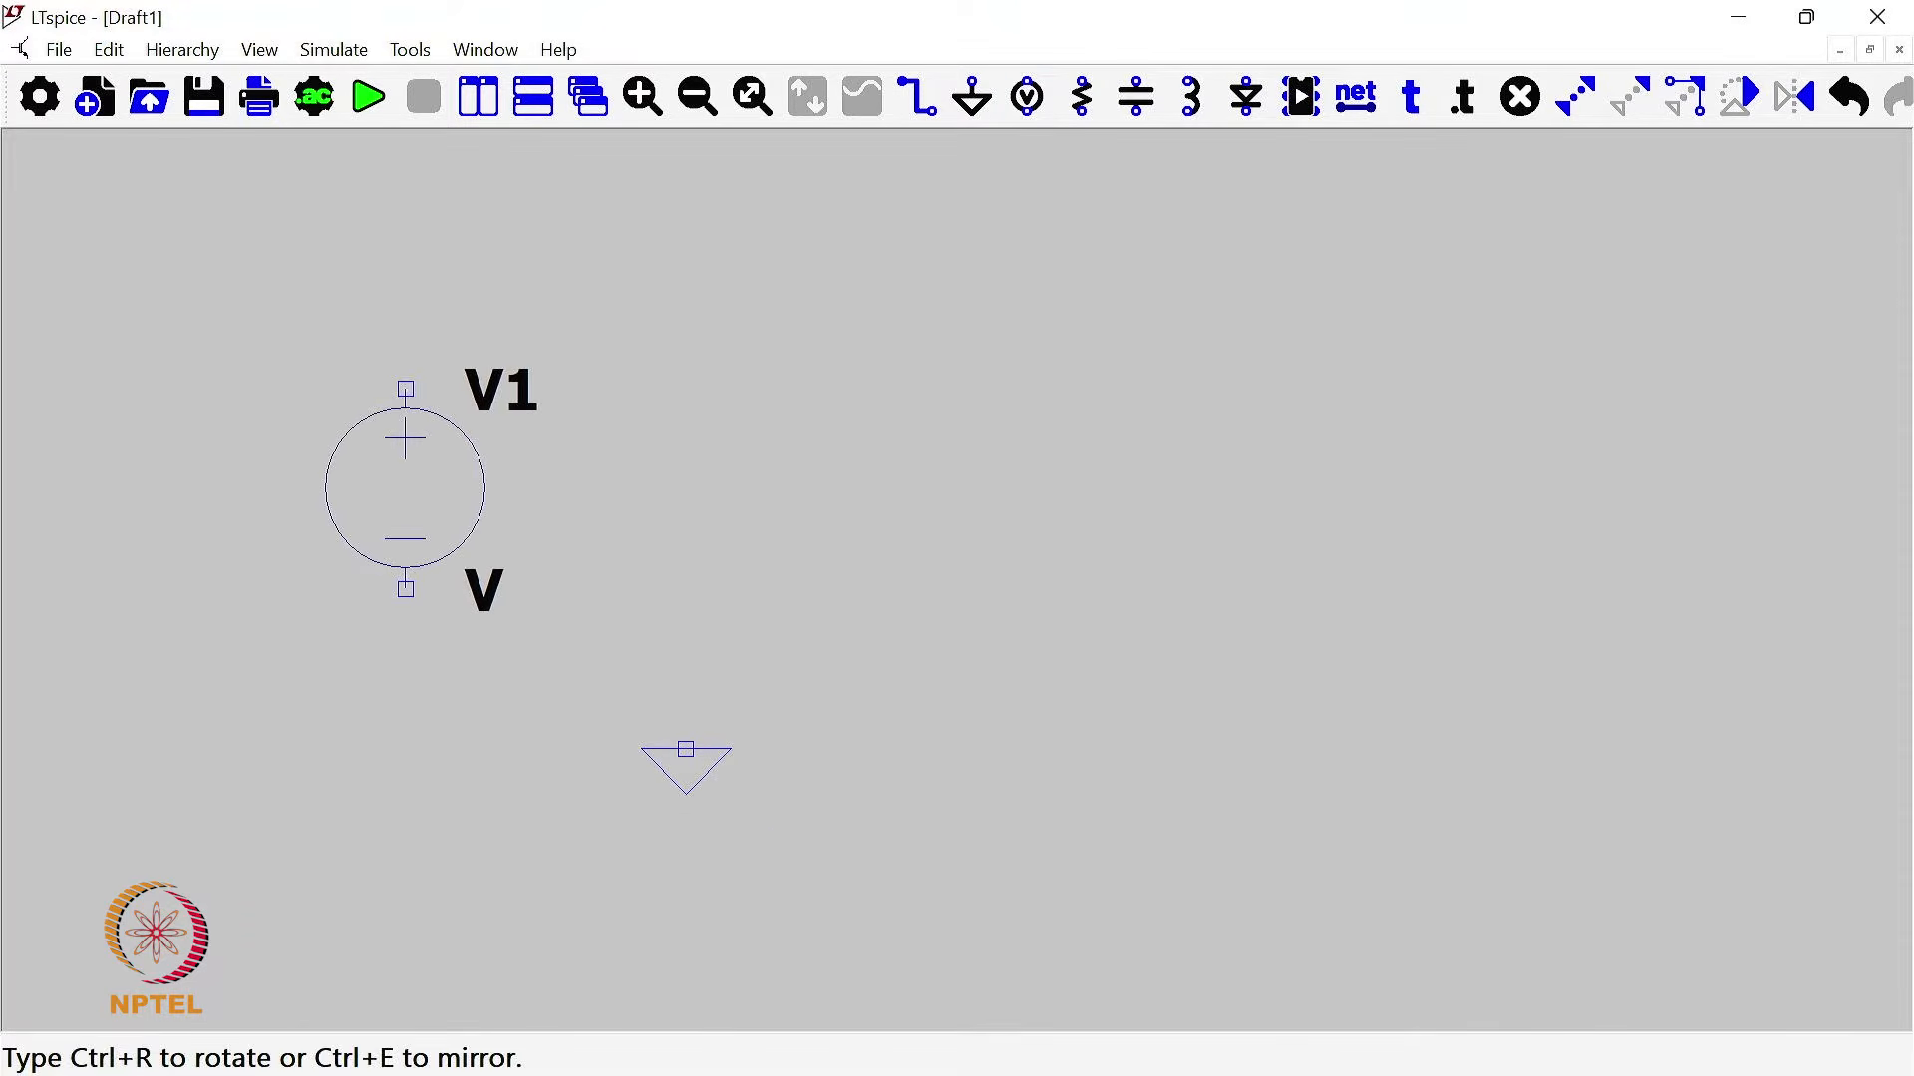
click(365, 488)
key(Escape)
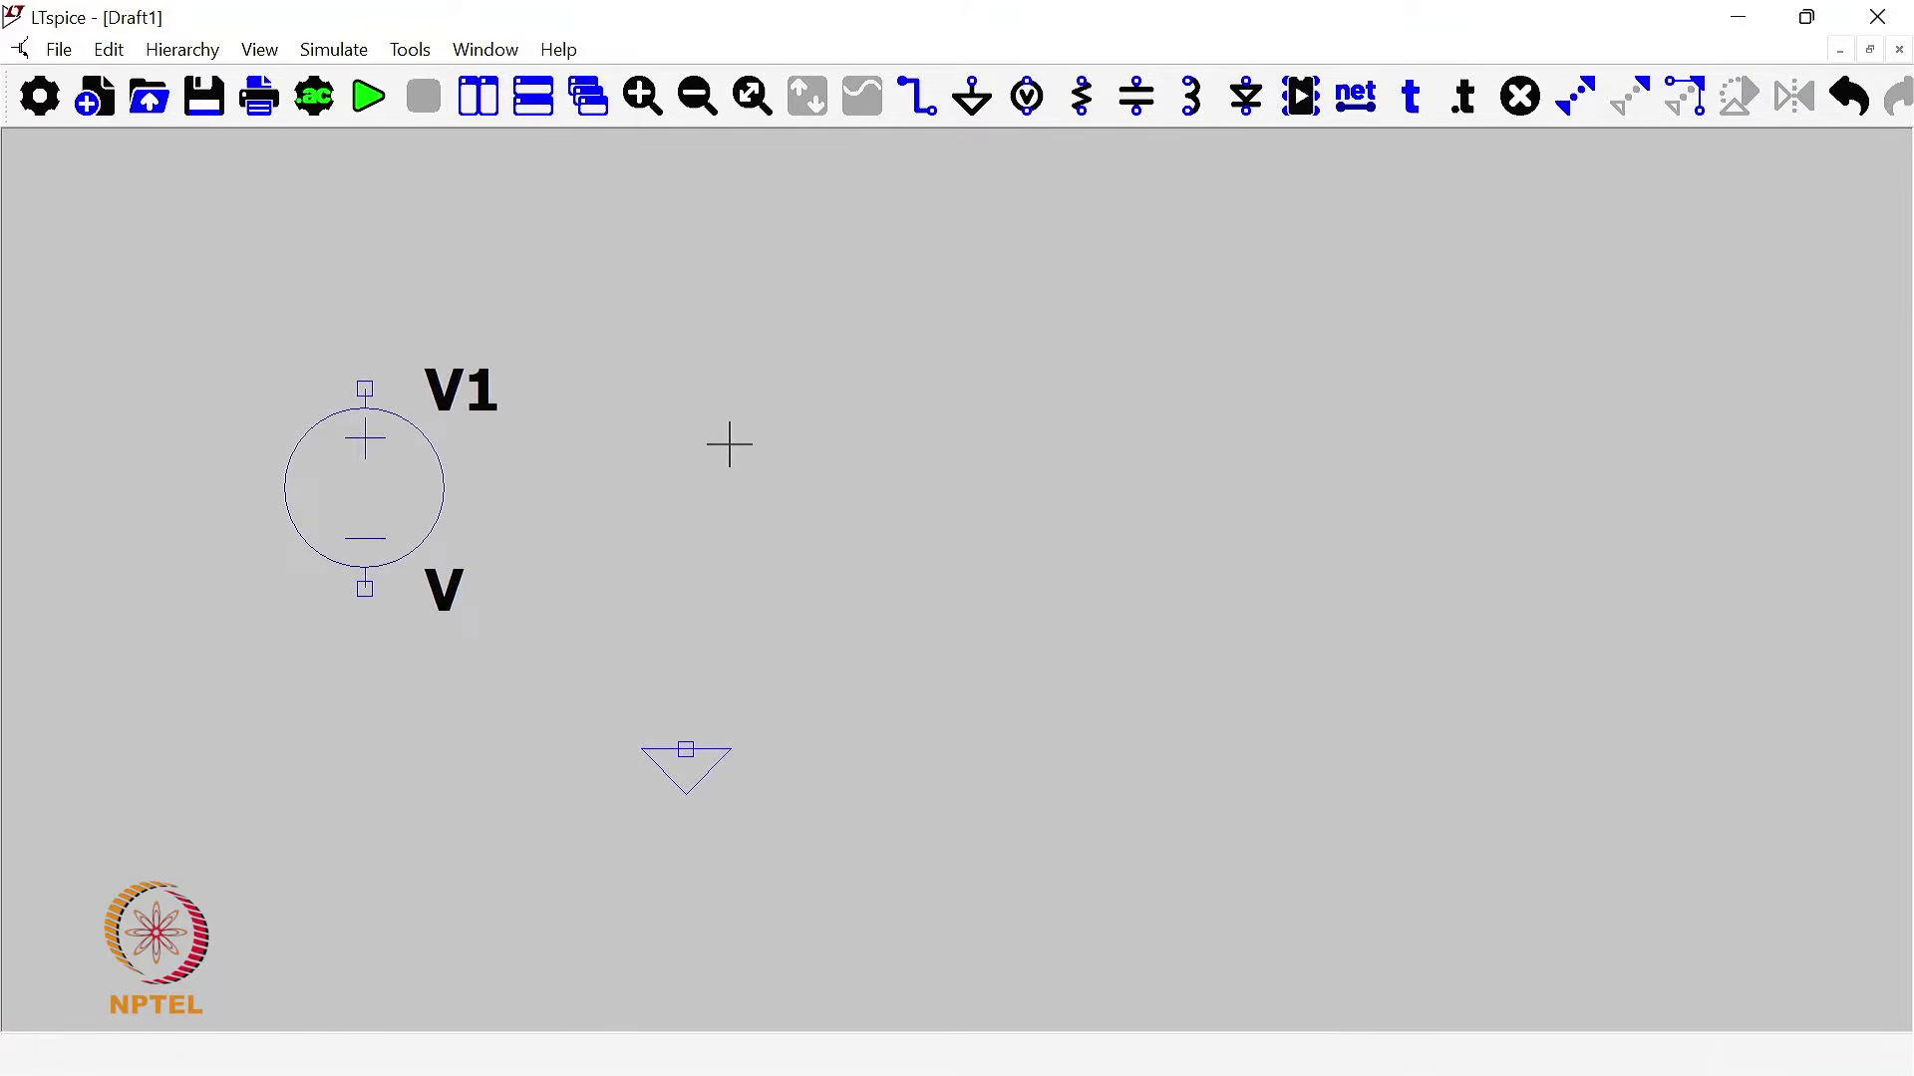
Step: Wire the negative terminal of voltage source V1 to the ground symbol
key(F3)
click(365, 588)
click(686, 669)
click(686, 748)
key(Escape)
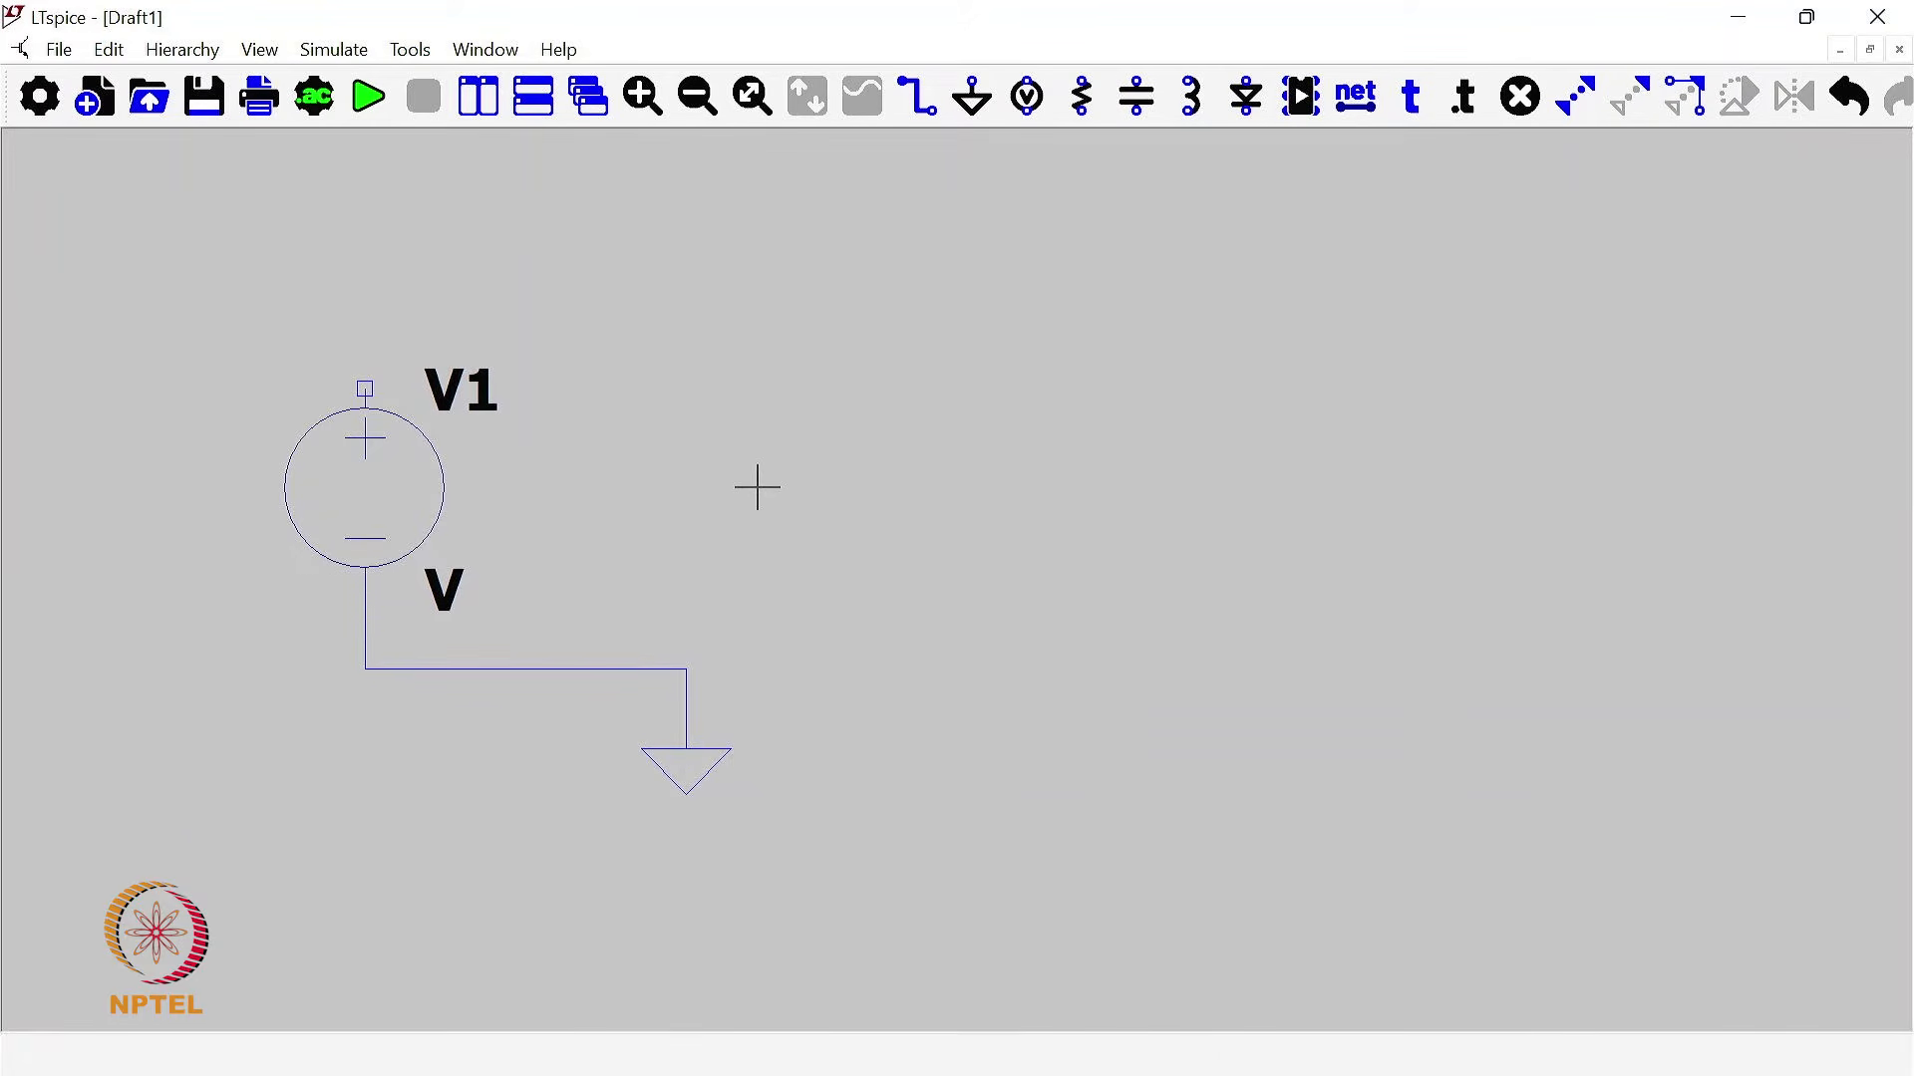
Step: Set the DC value of voltage source V1 to 0
right_click(404, 495)
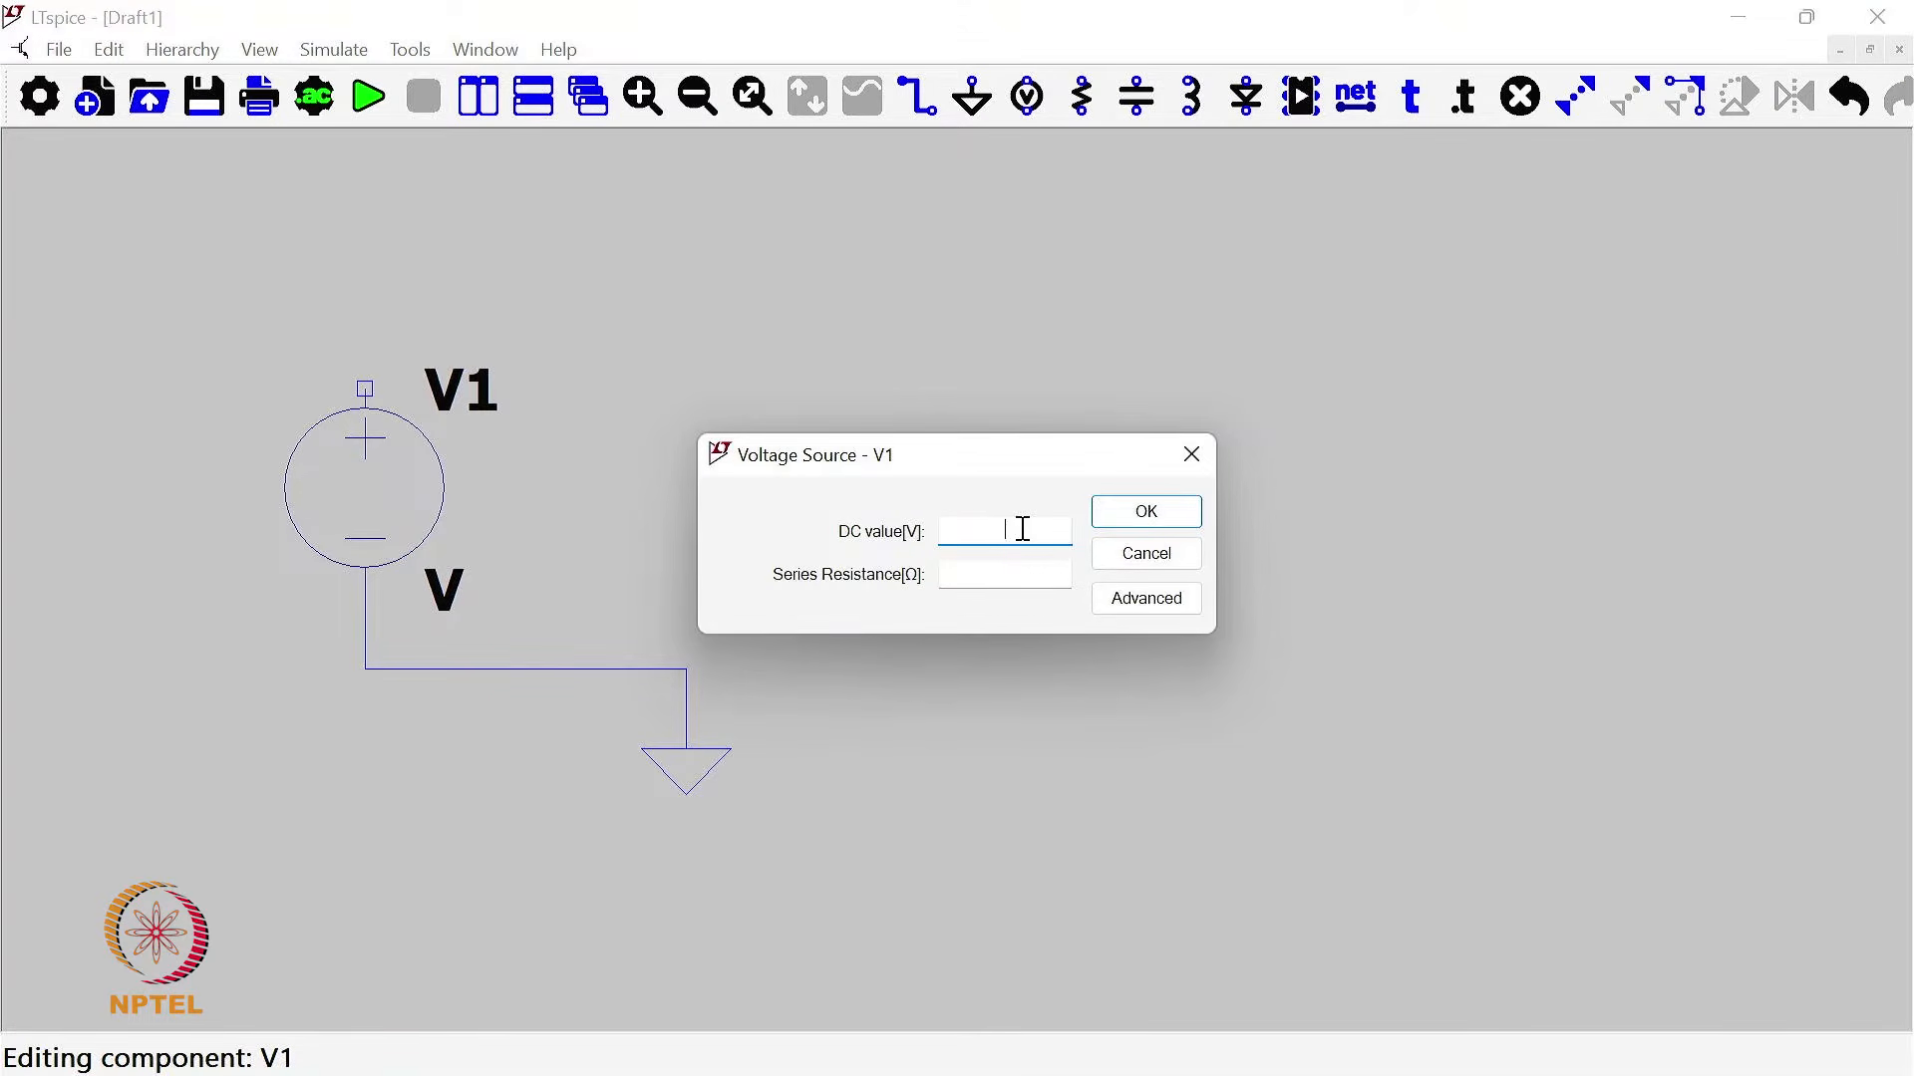
text(0)
click(1156, 514)
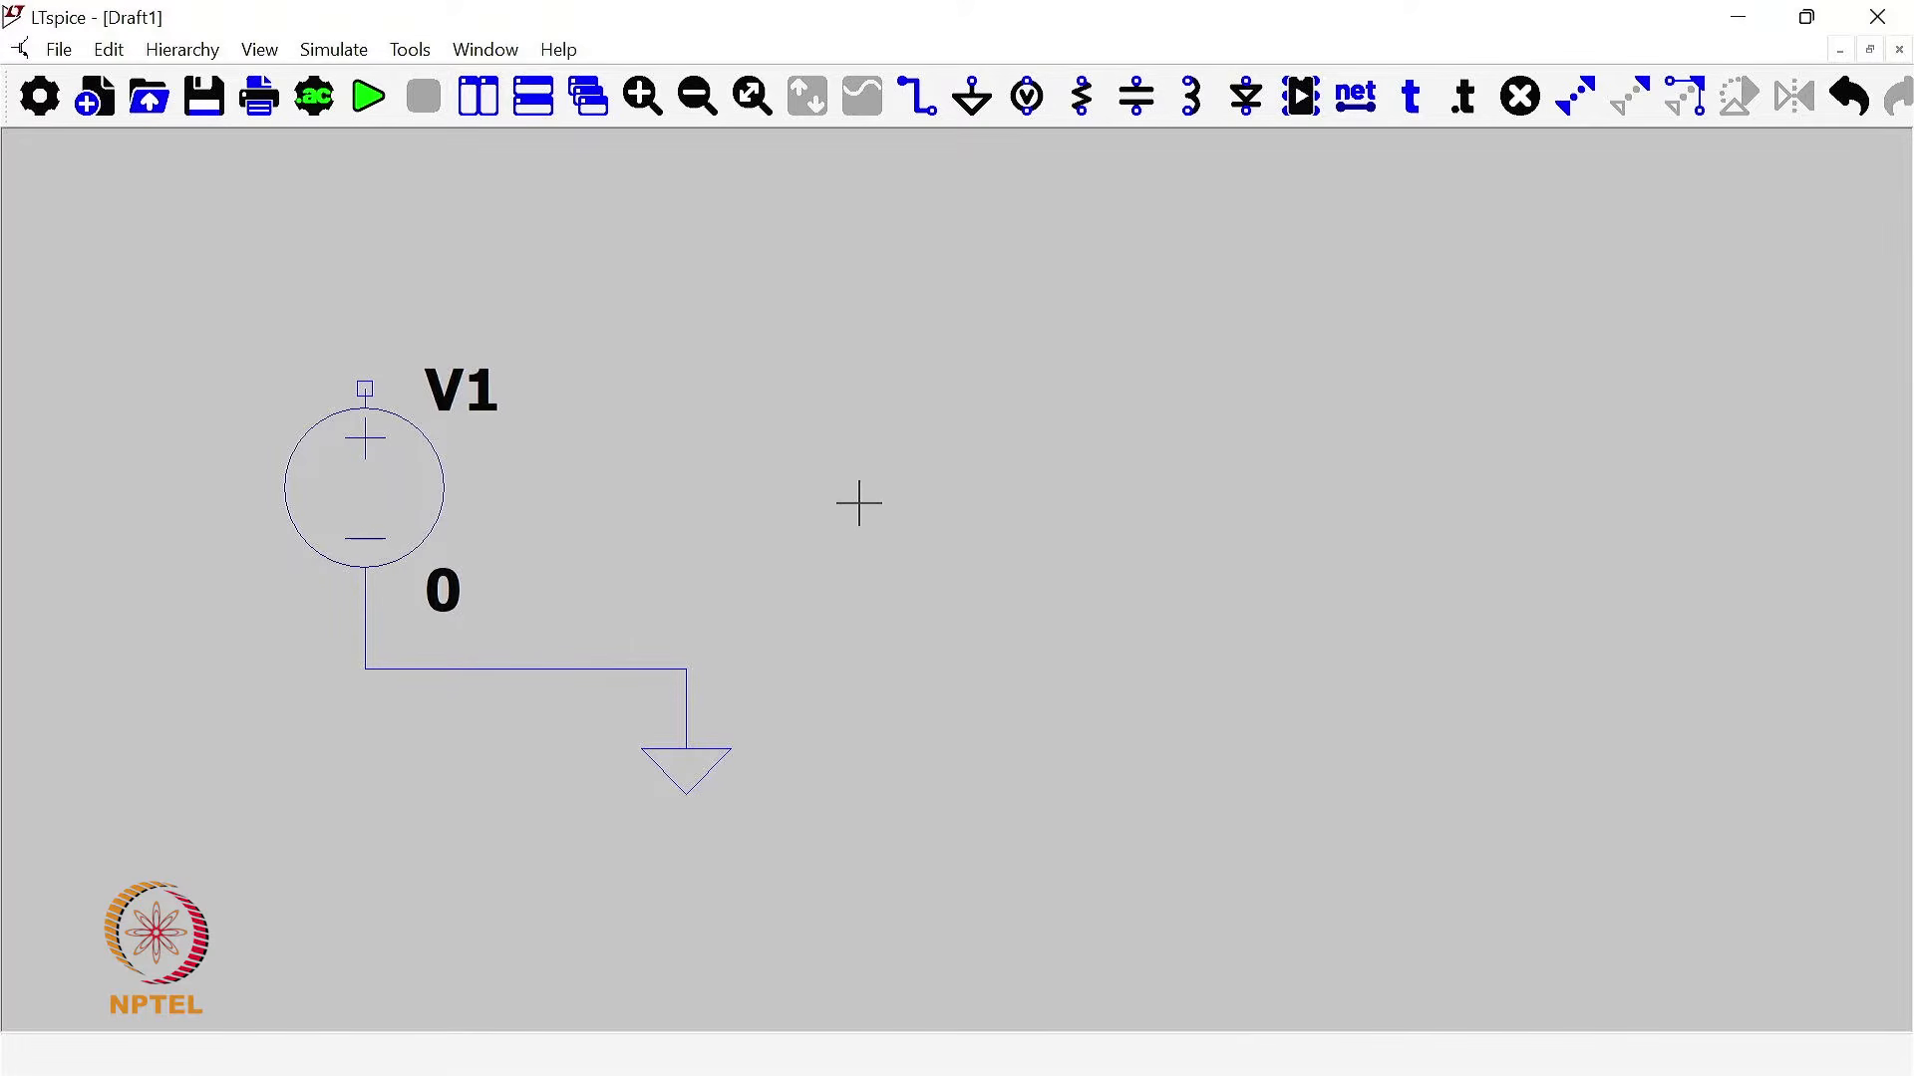
Step: Place a diode to the right of V1, oriented with its anode facing up
click(1246, 96)
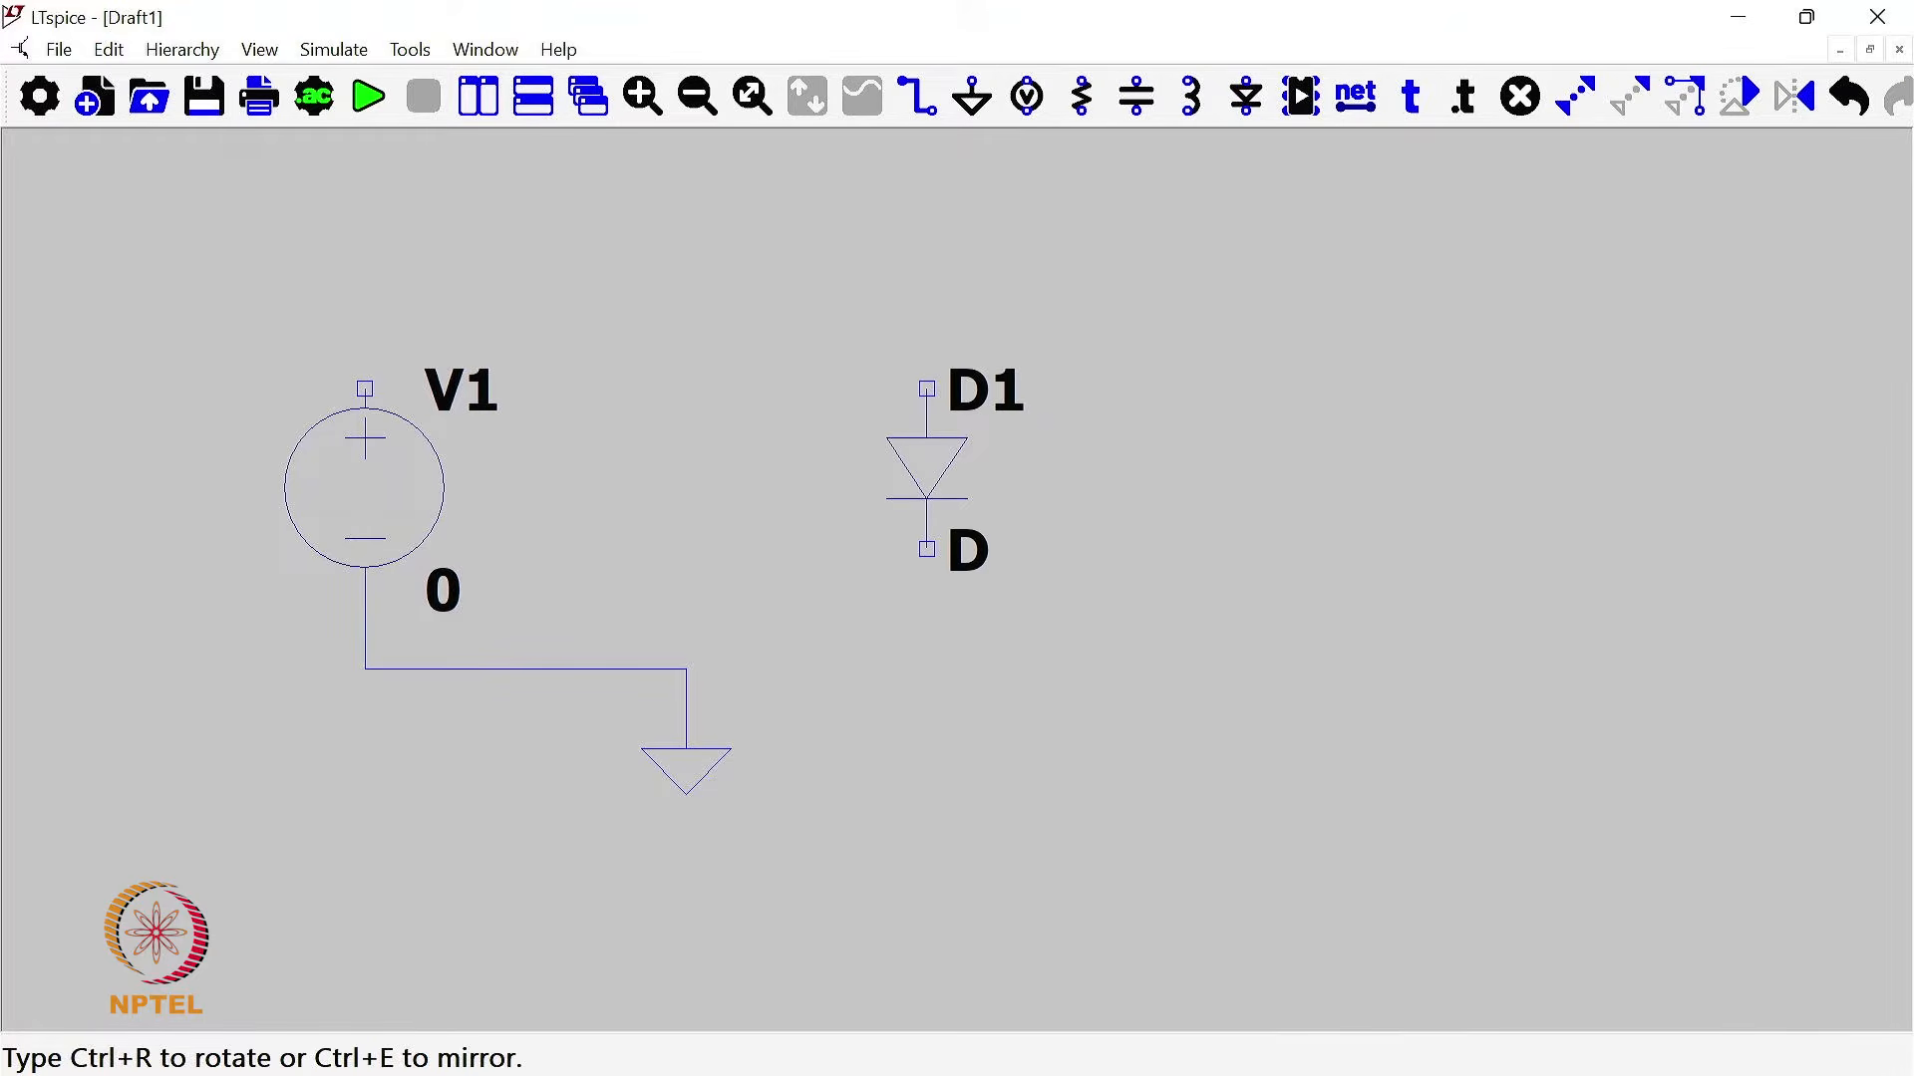
click(927, 468)
key(Escape)
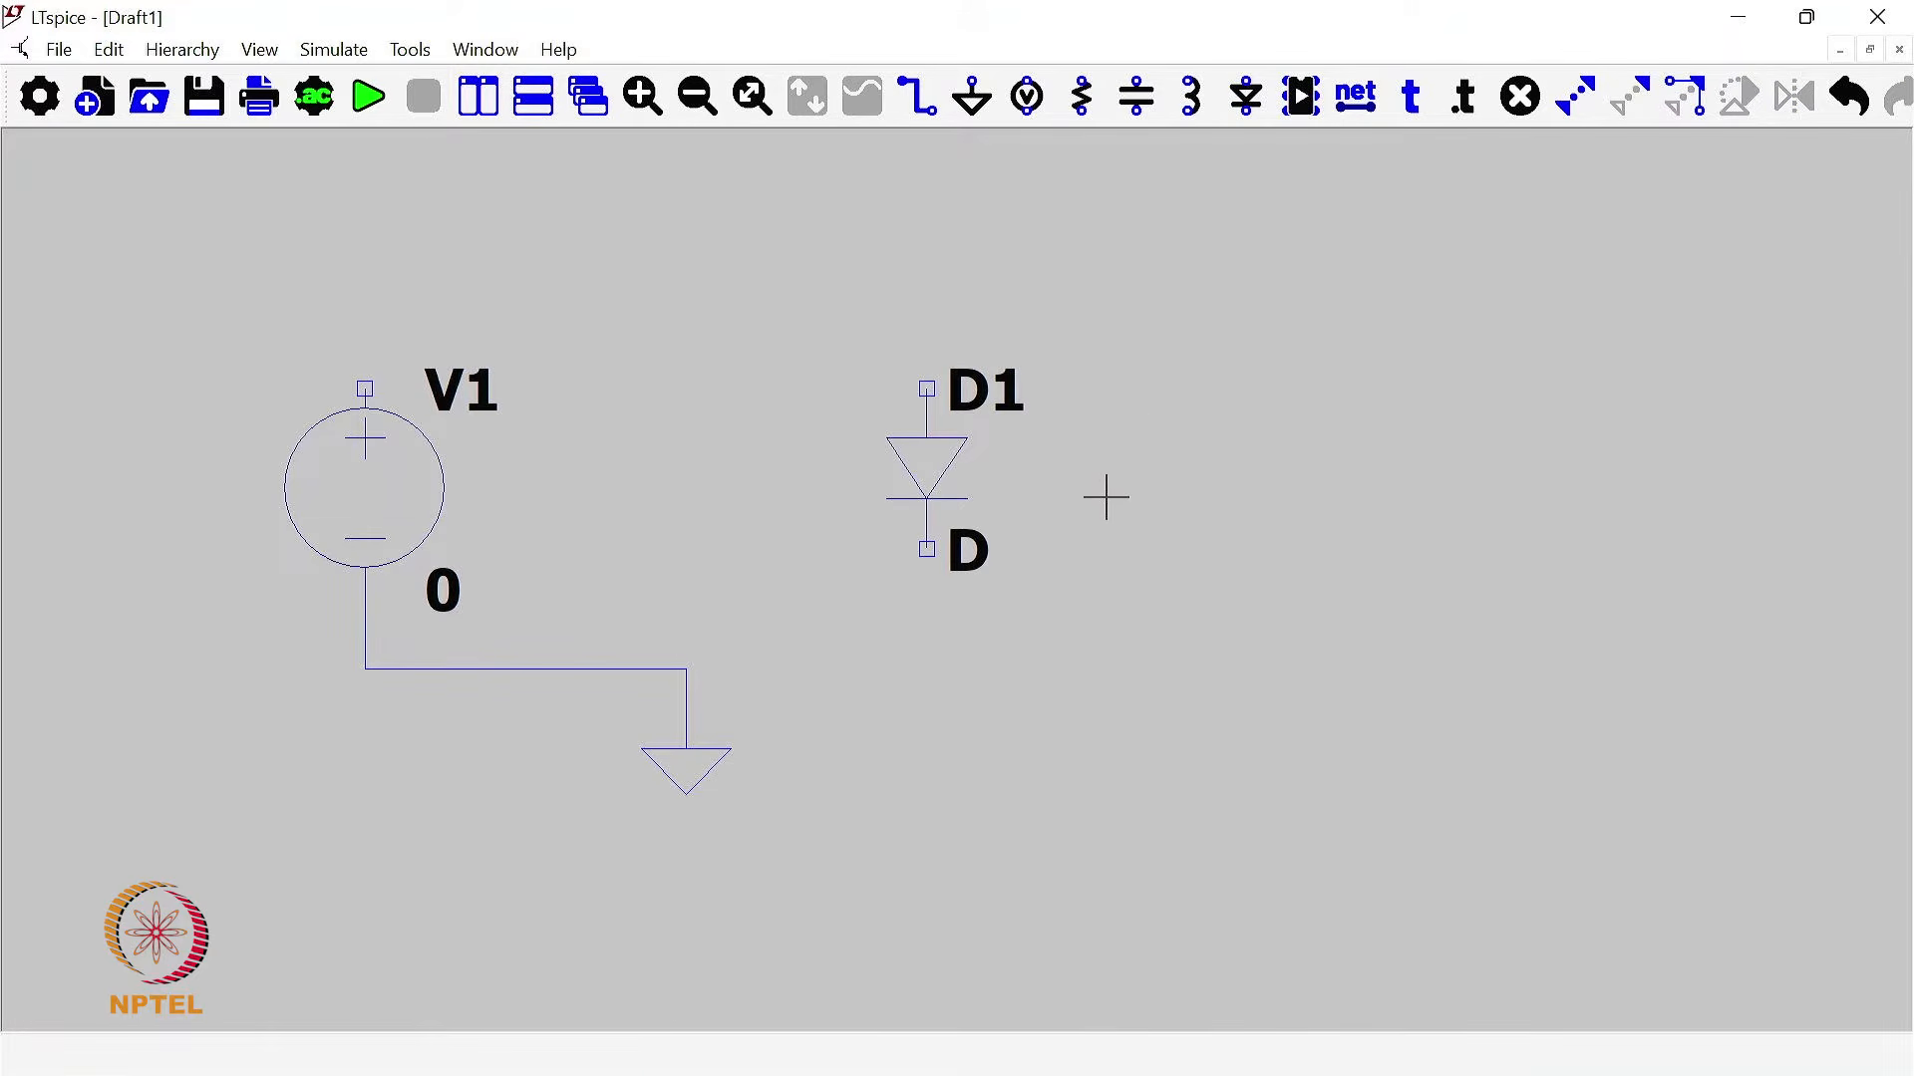
Step: Assign the OnSemi Schottky model 1N5817 to diode D1
right_click(927, 466)
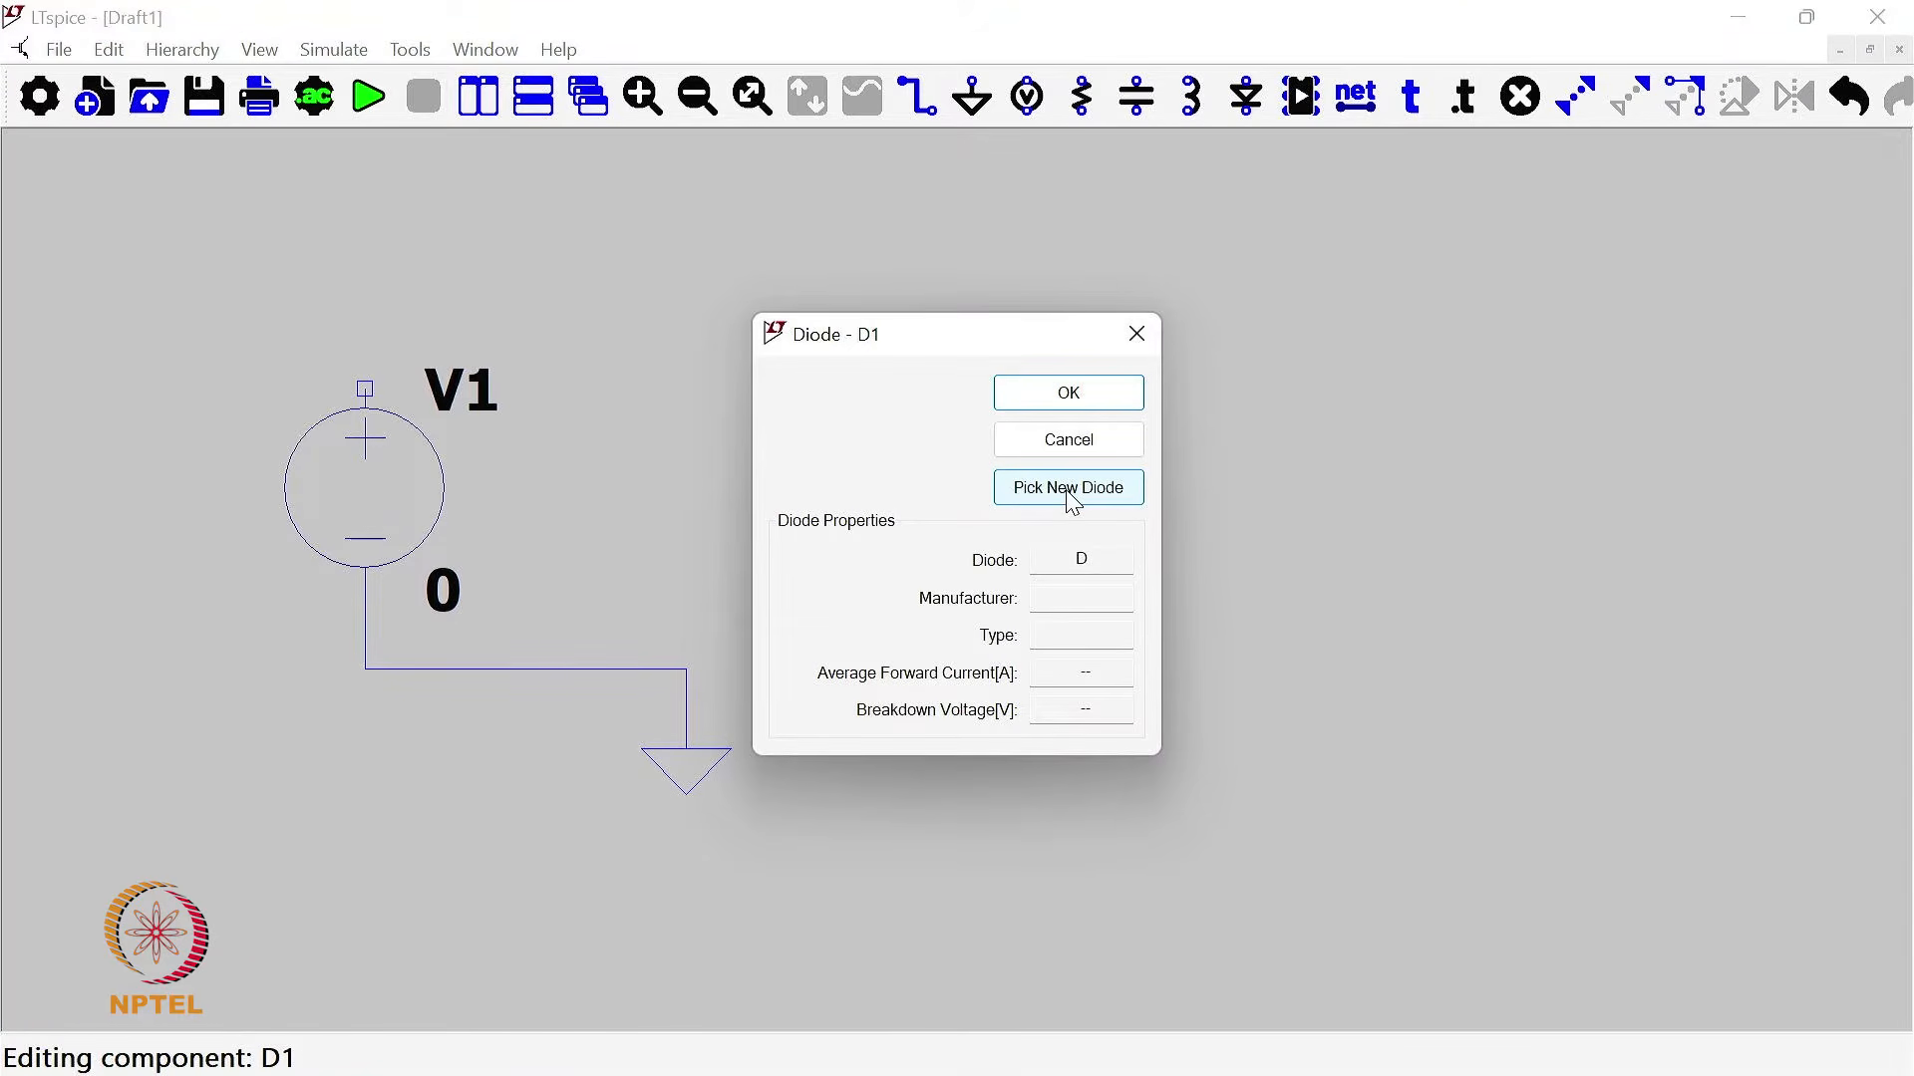
click(1094, 442)
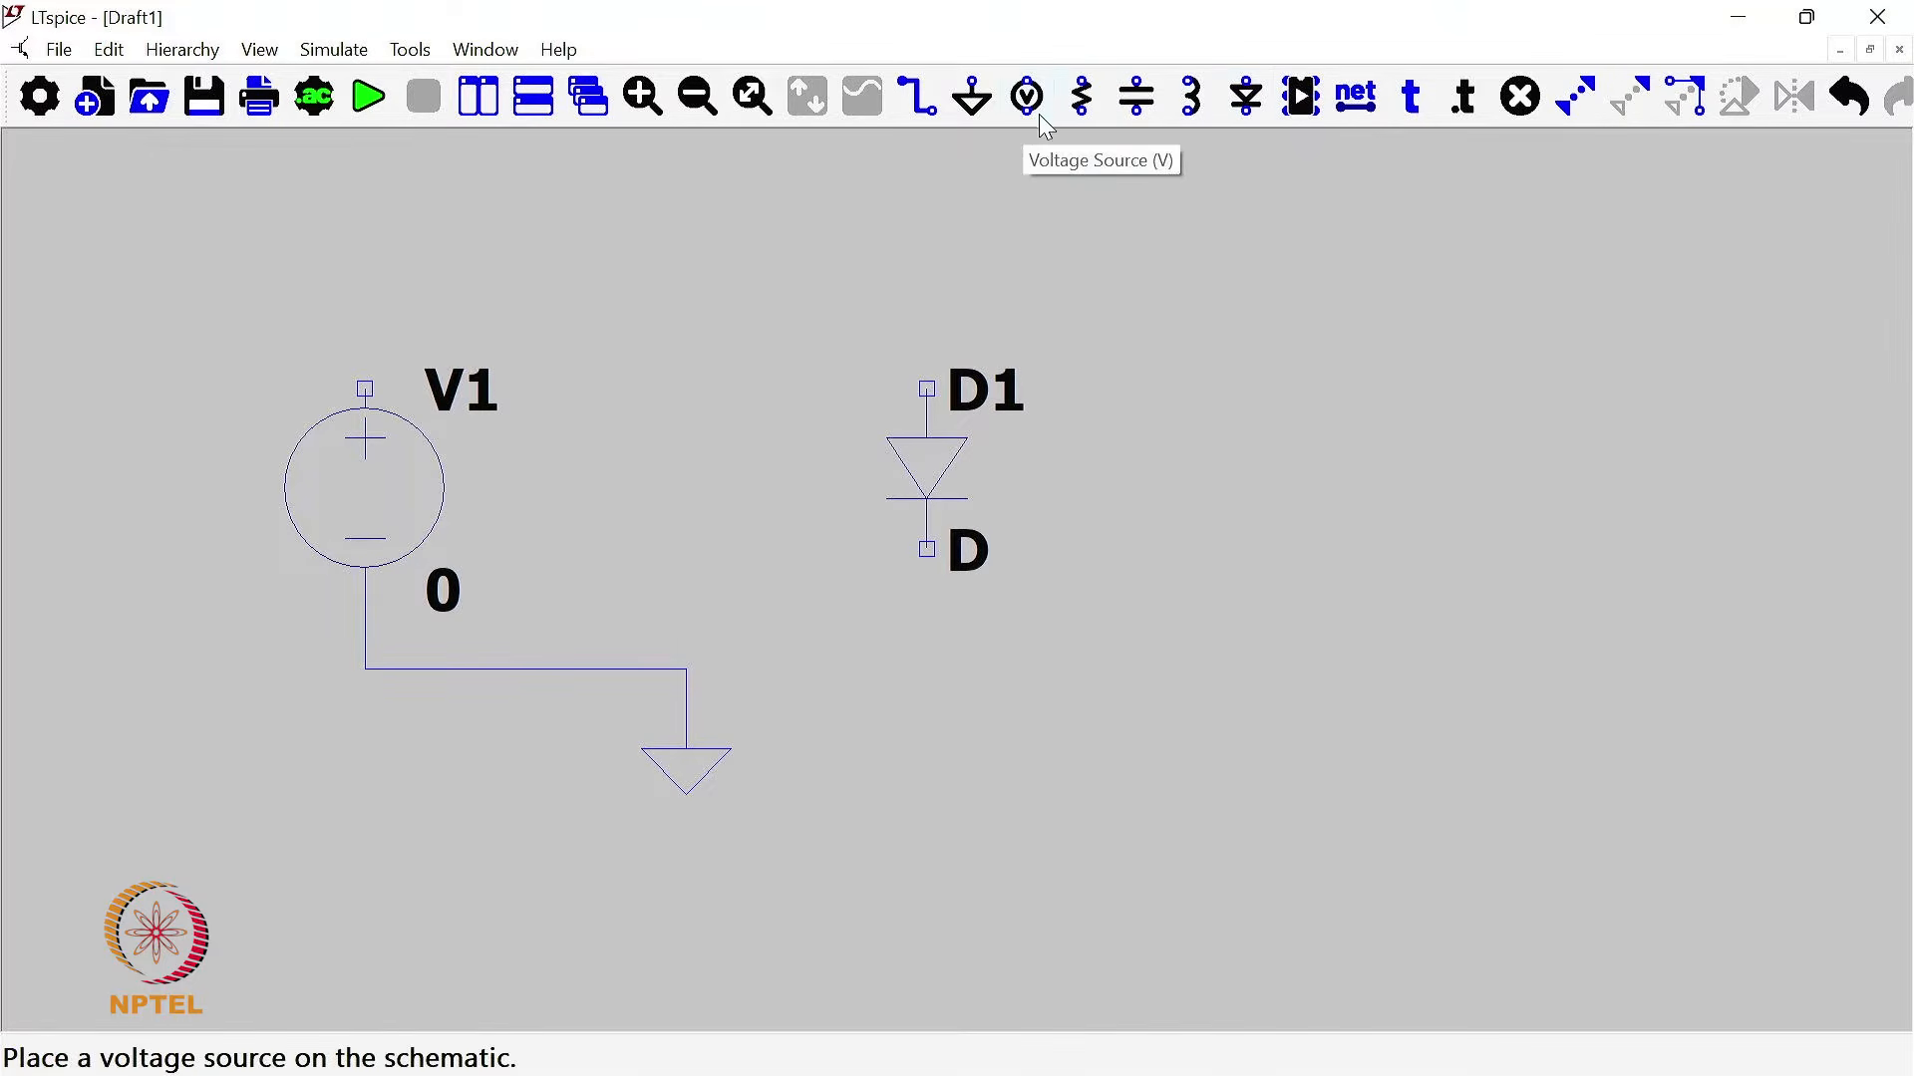
right_click(942, 476)
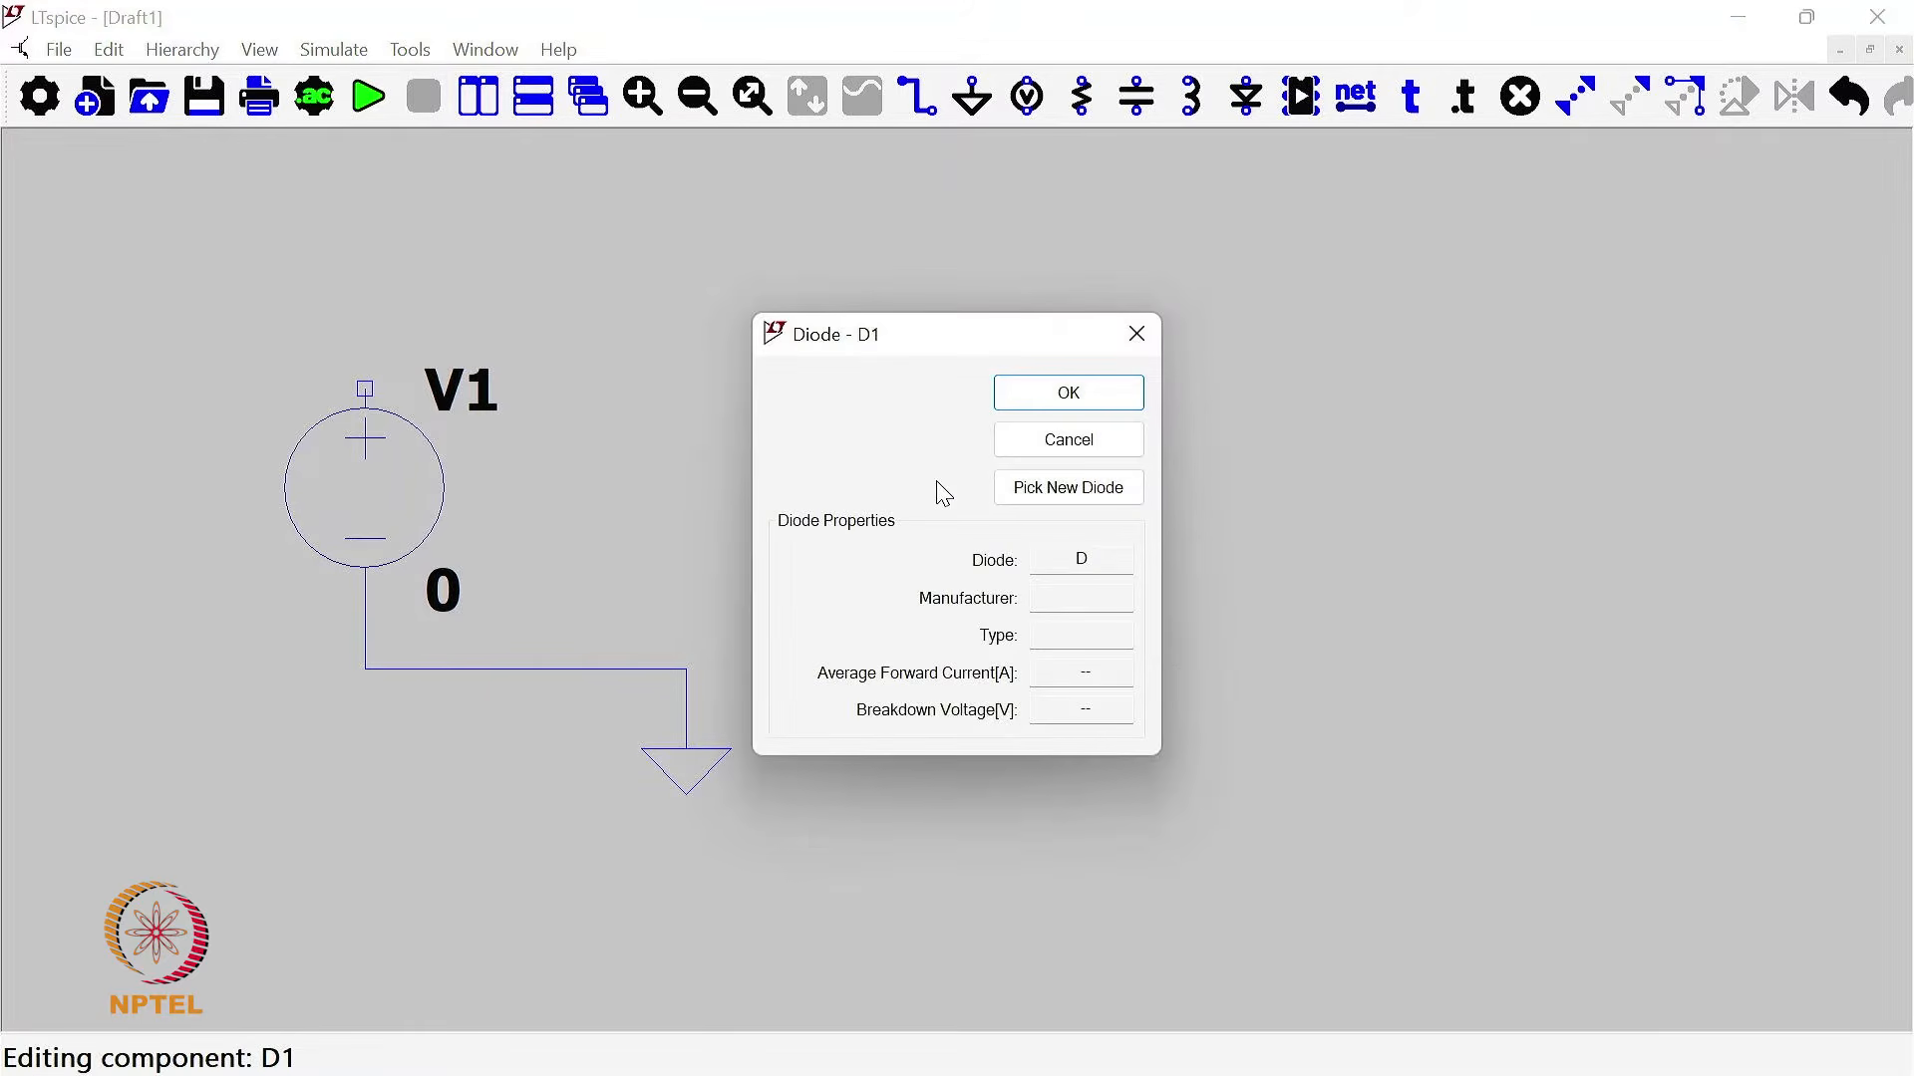
click(1075, 499)
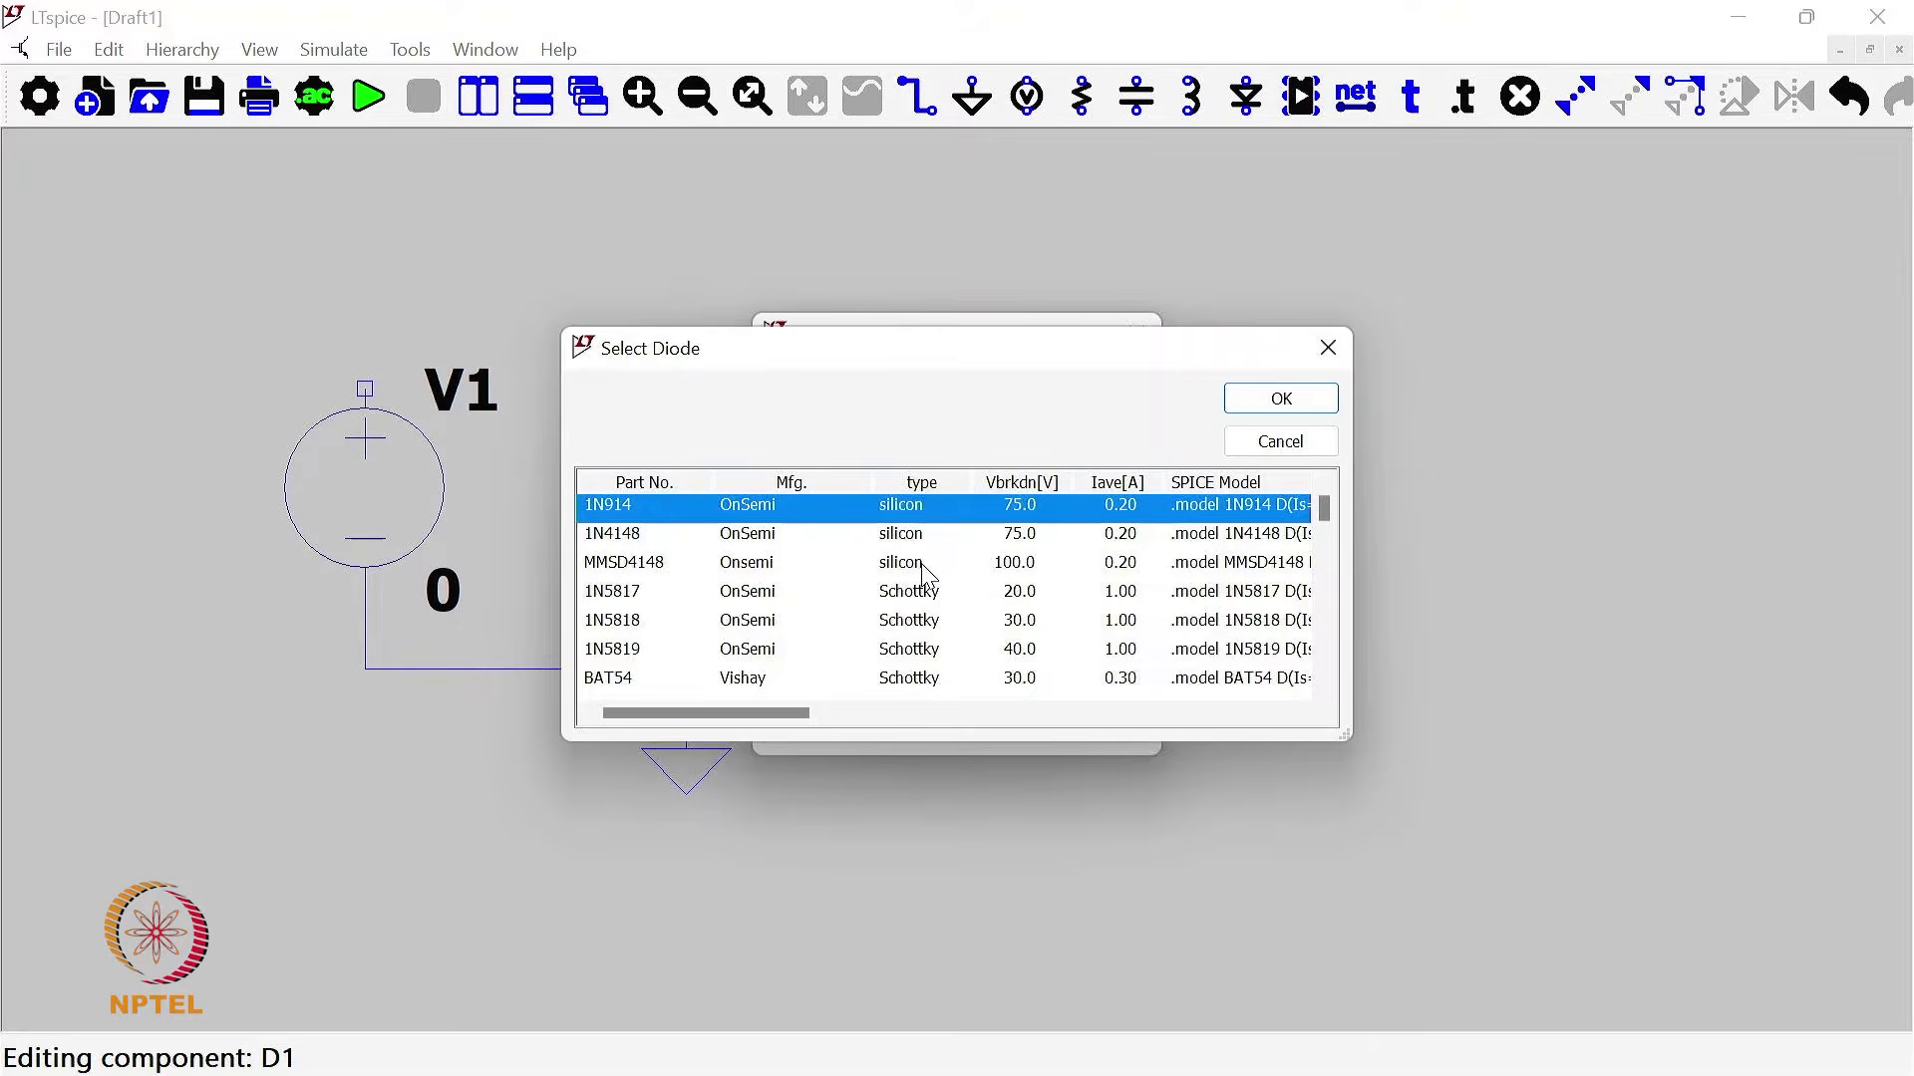
click(649, 593)
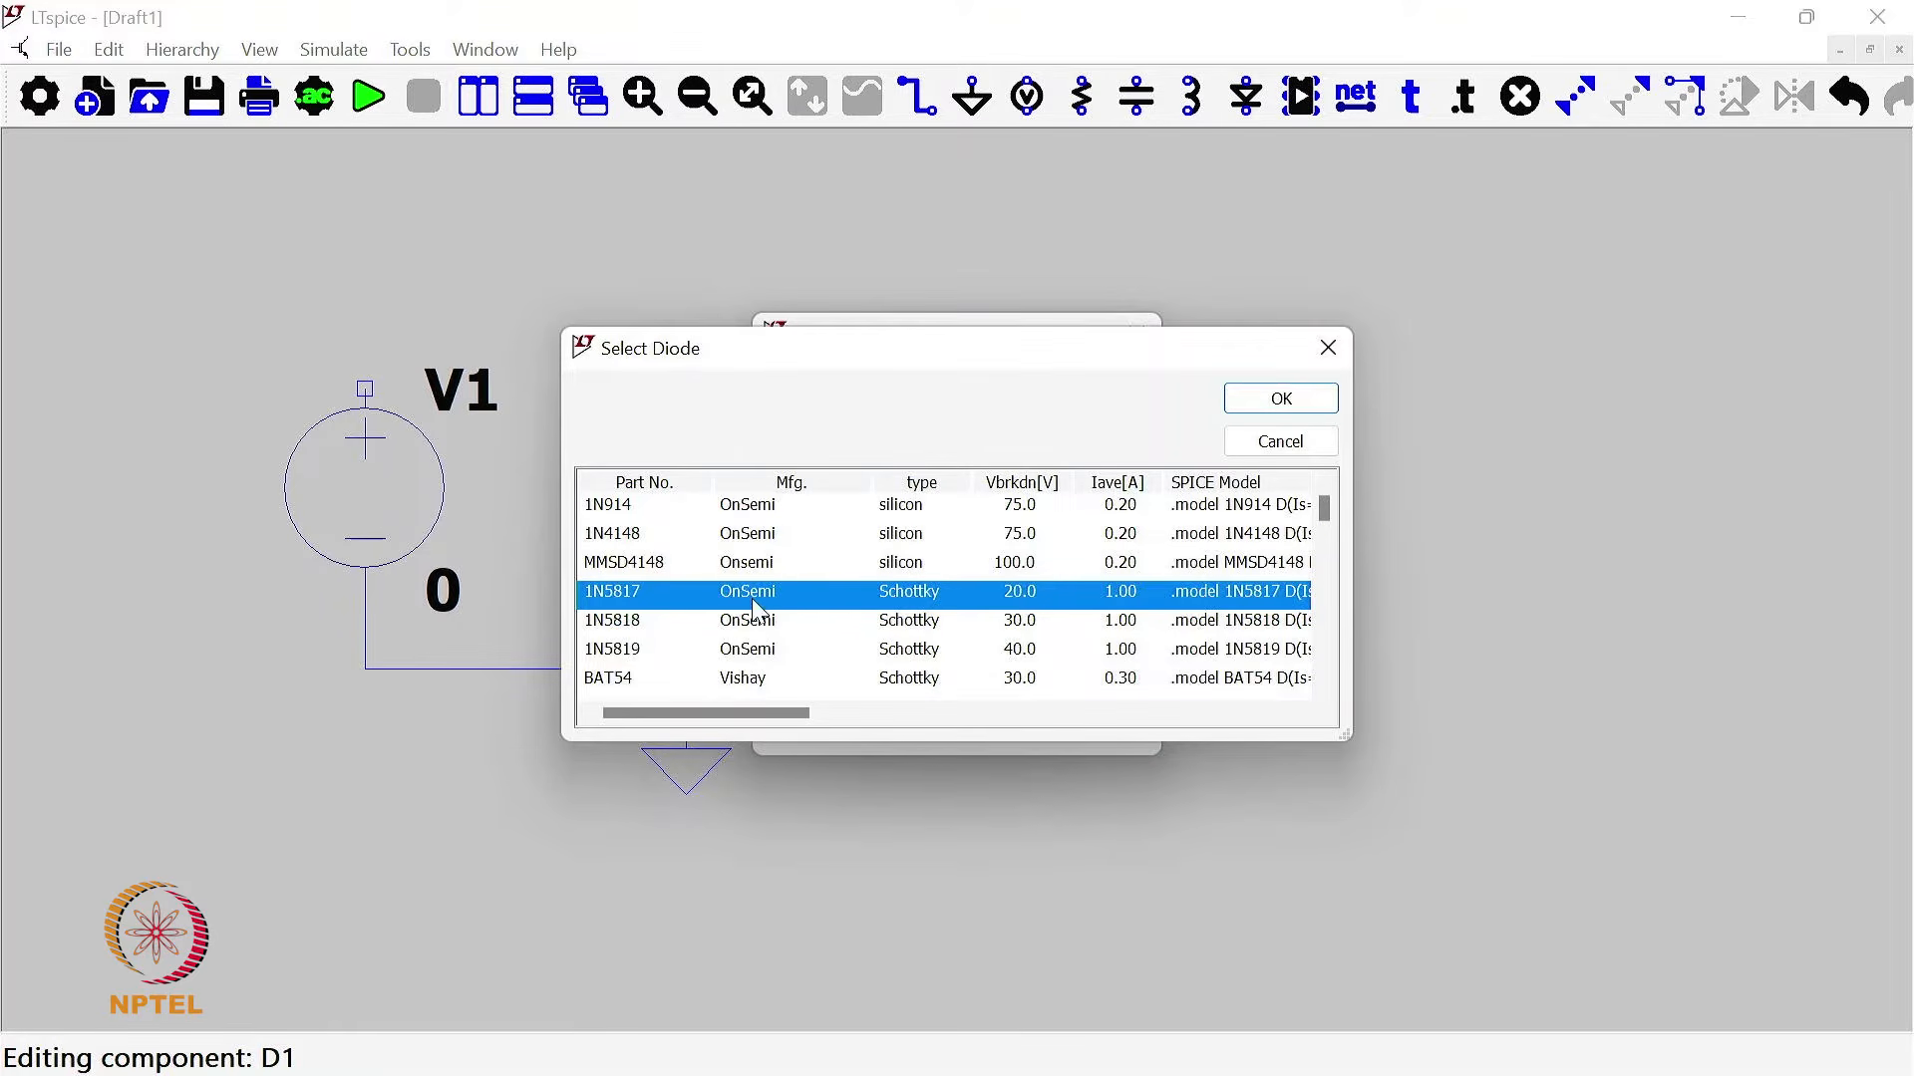
click(1281, 398)
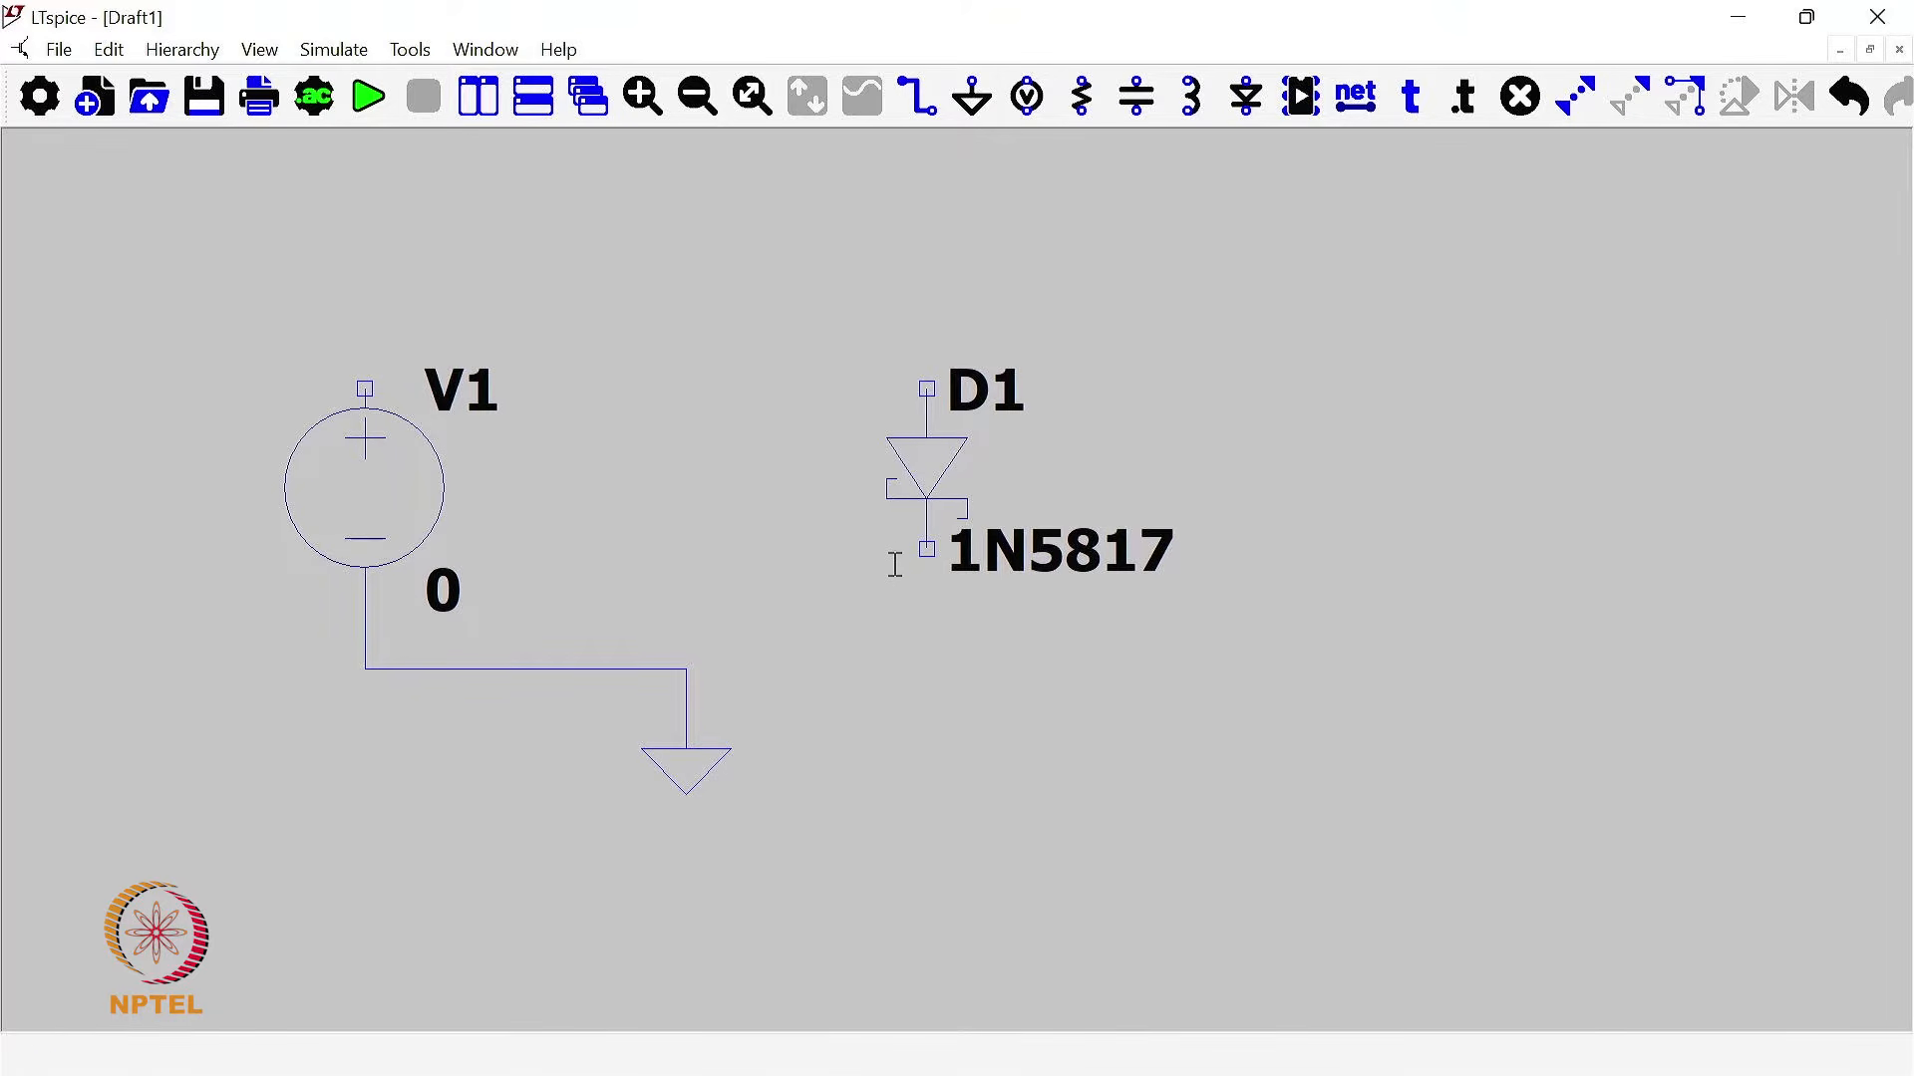
Step: Wire the cathode of diode D1 to the ground wire's corner above the ground symbol
key(F3)
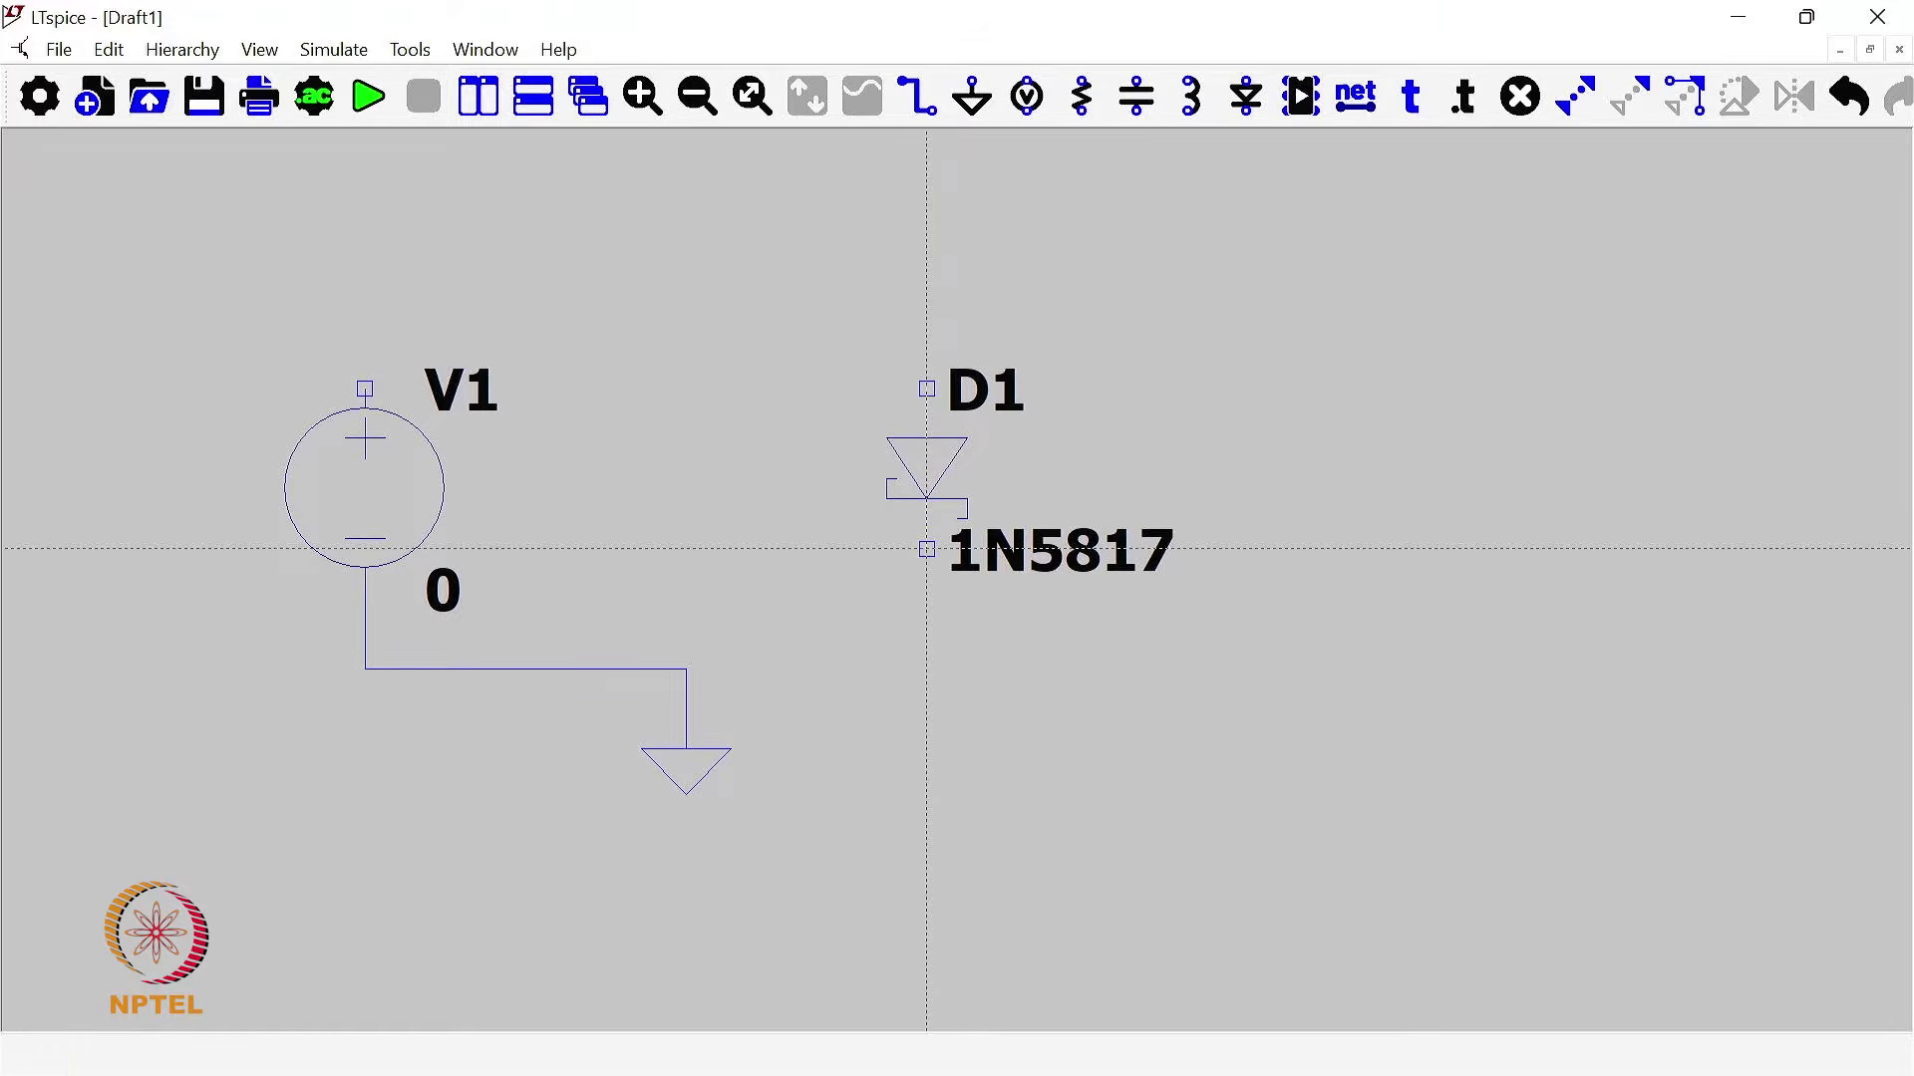
click(926, 548)
click(927, 667)
click(686, 668)
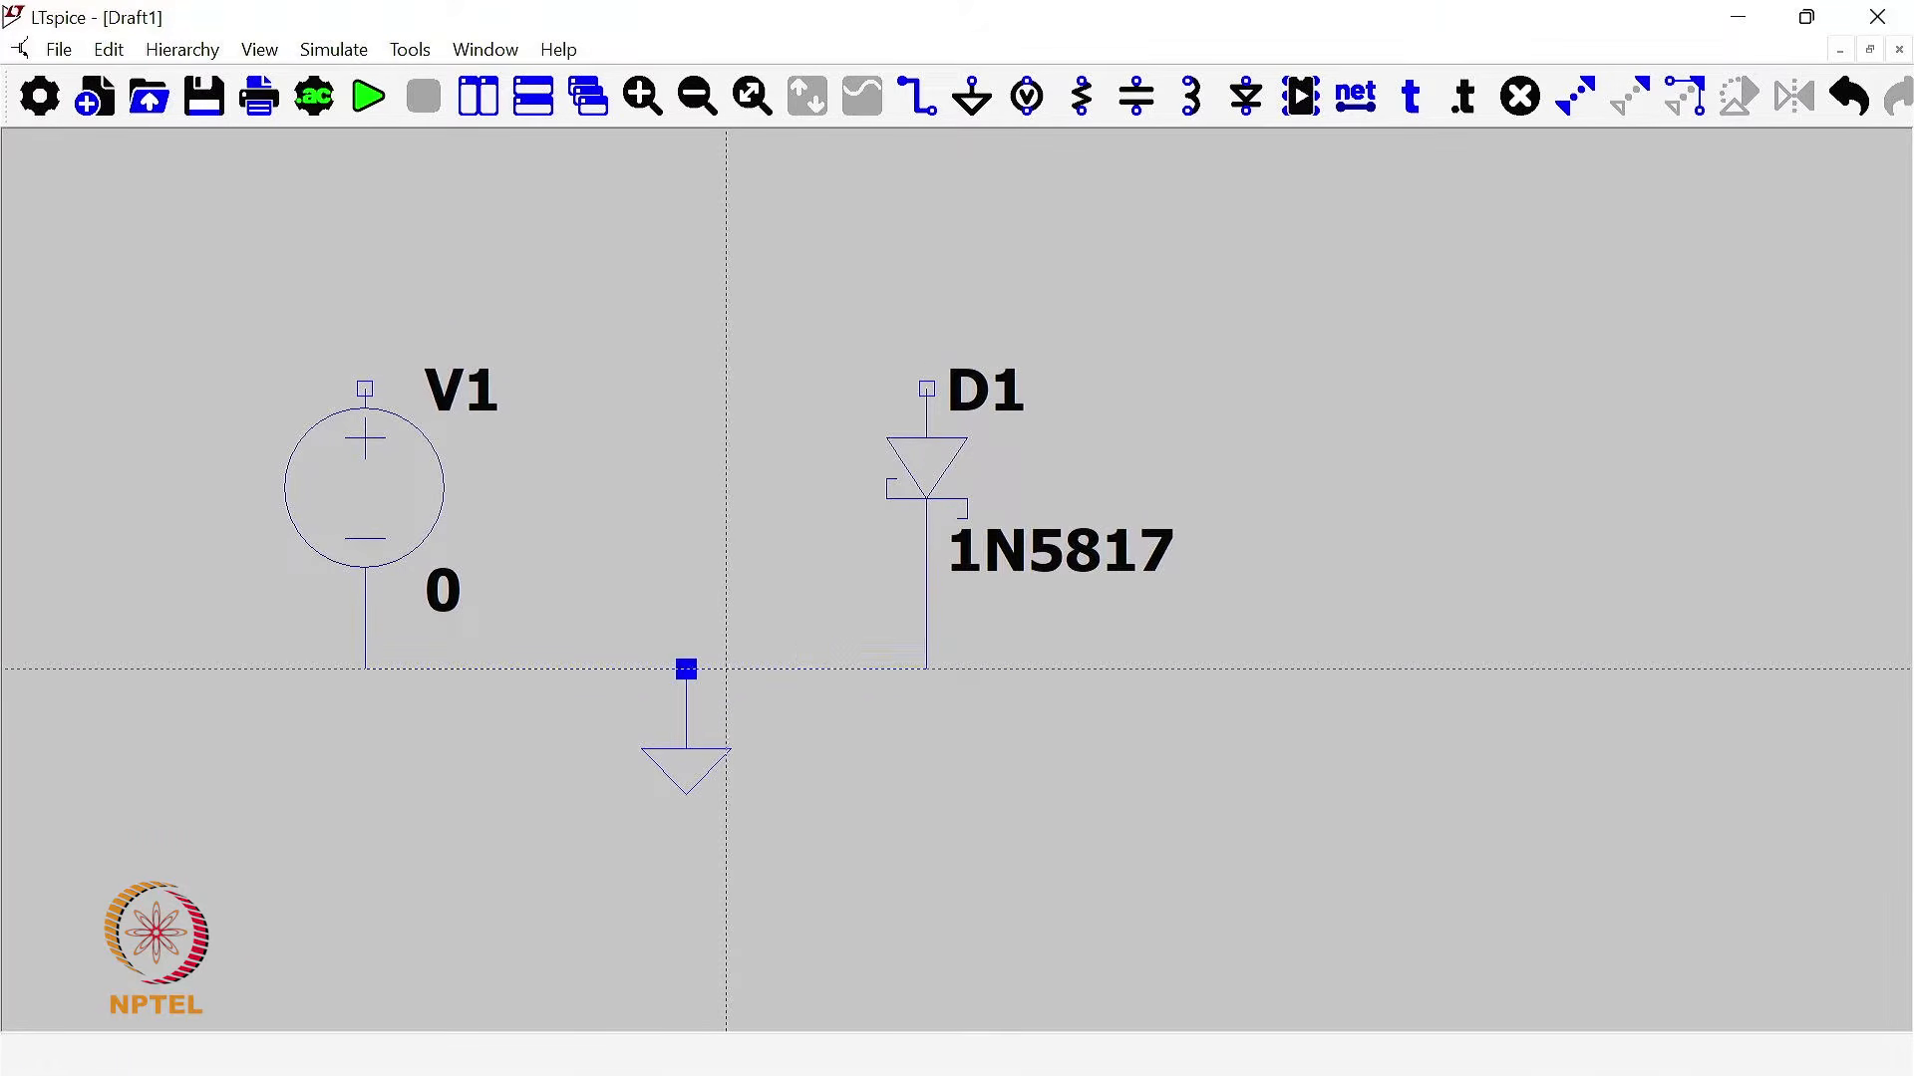
Step: Wire the positive terminal of V1 across the top of the circuit to the anode of D1
click(365, 389)
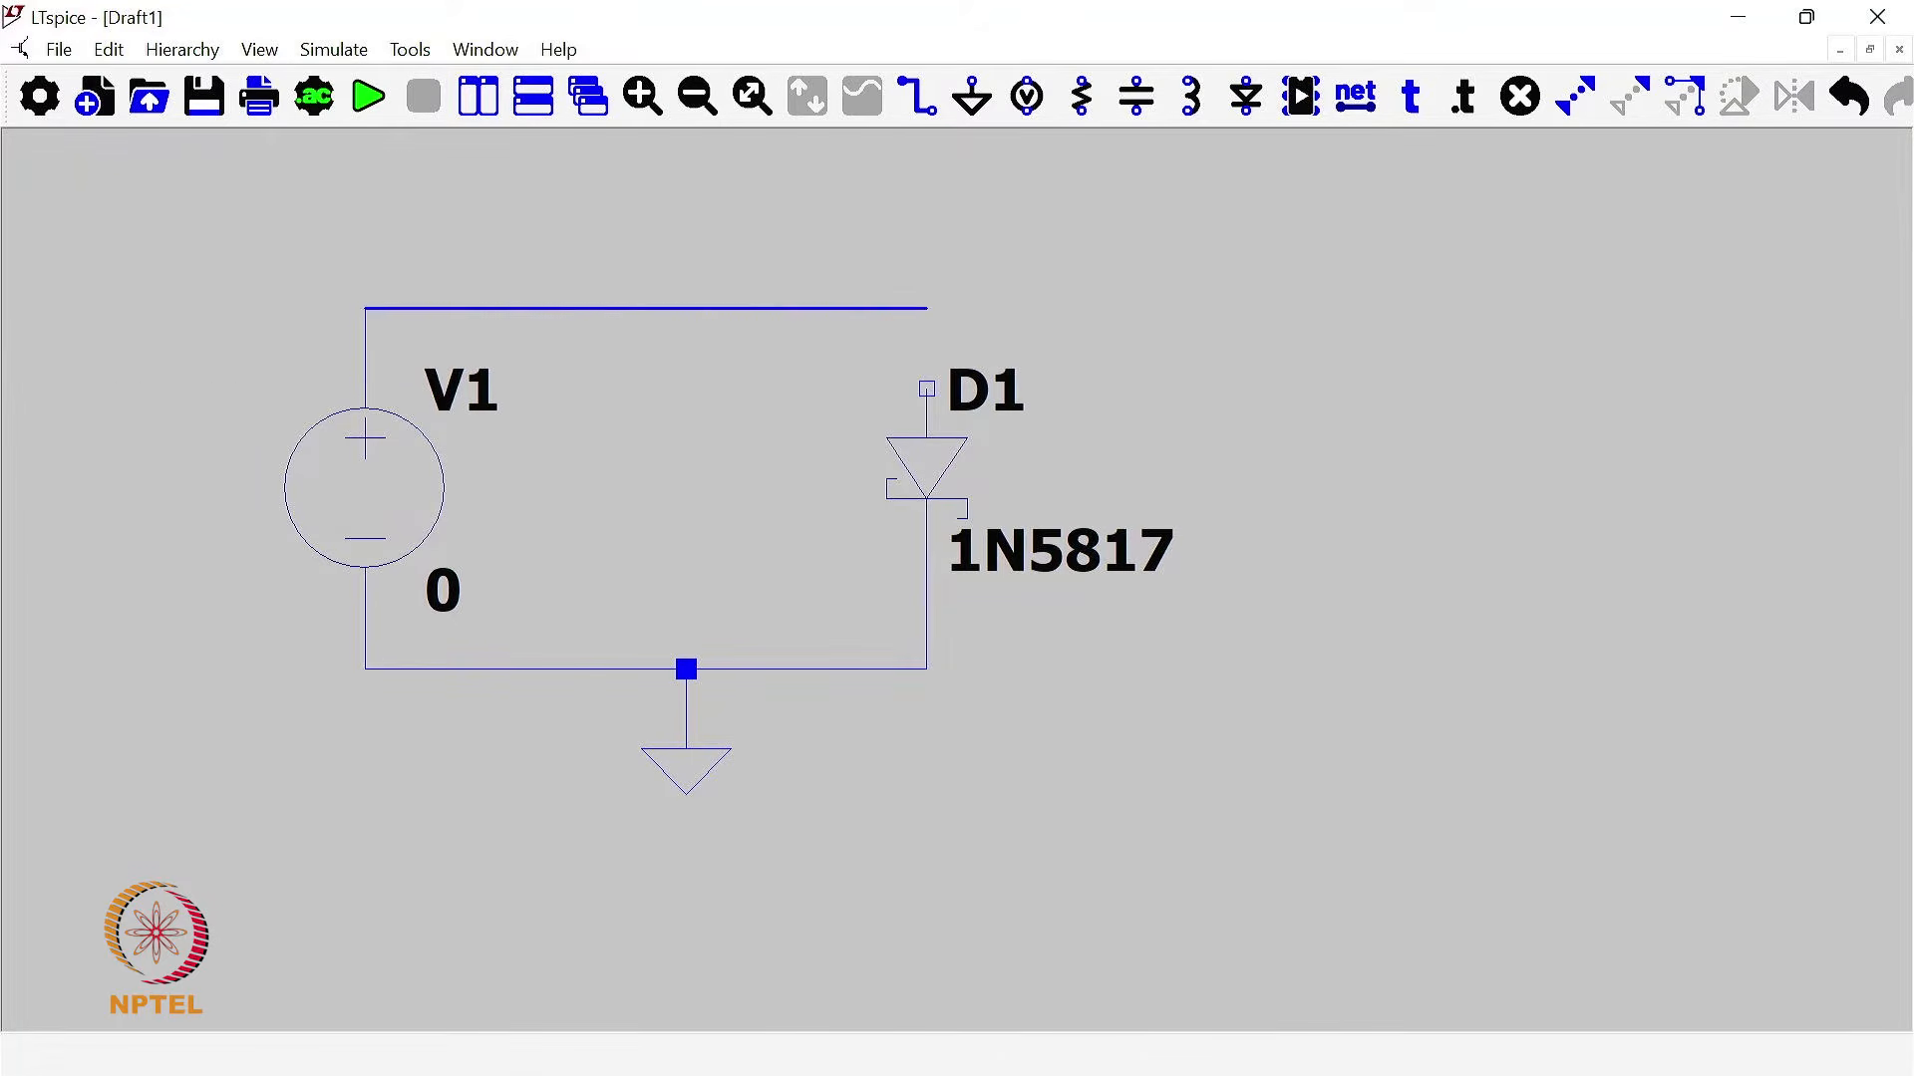
click(927, 308)
click(925, 389)
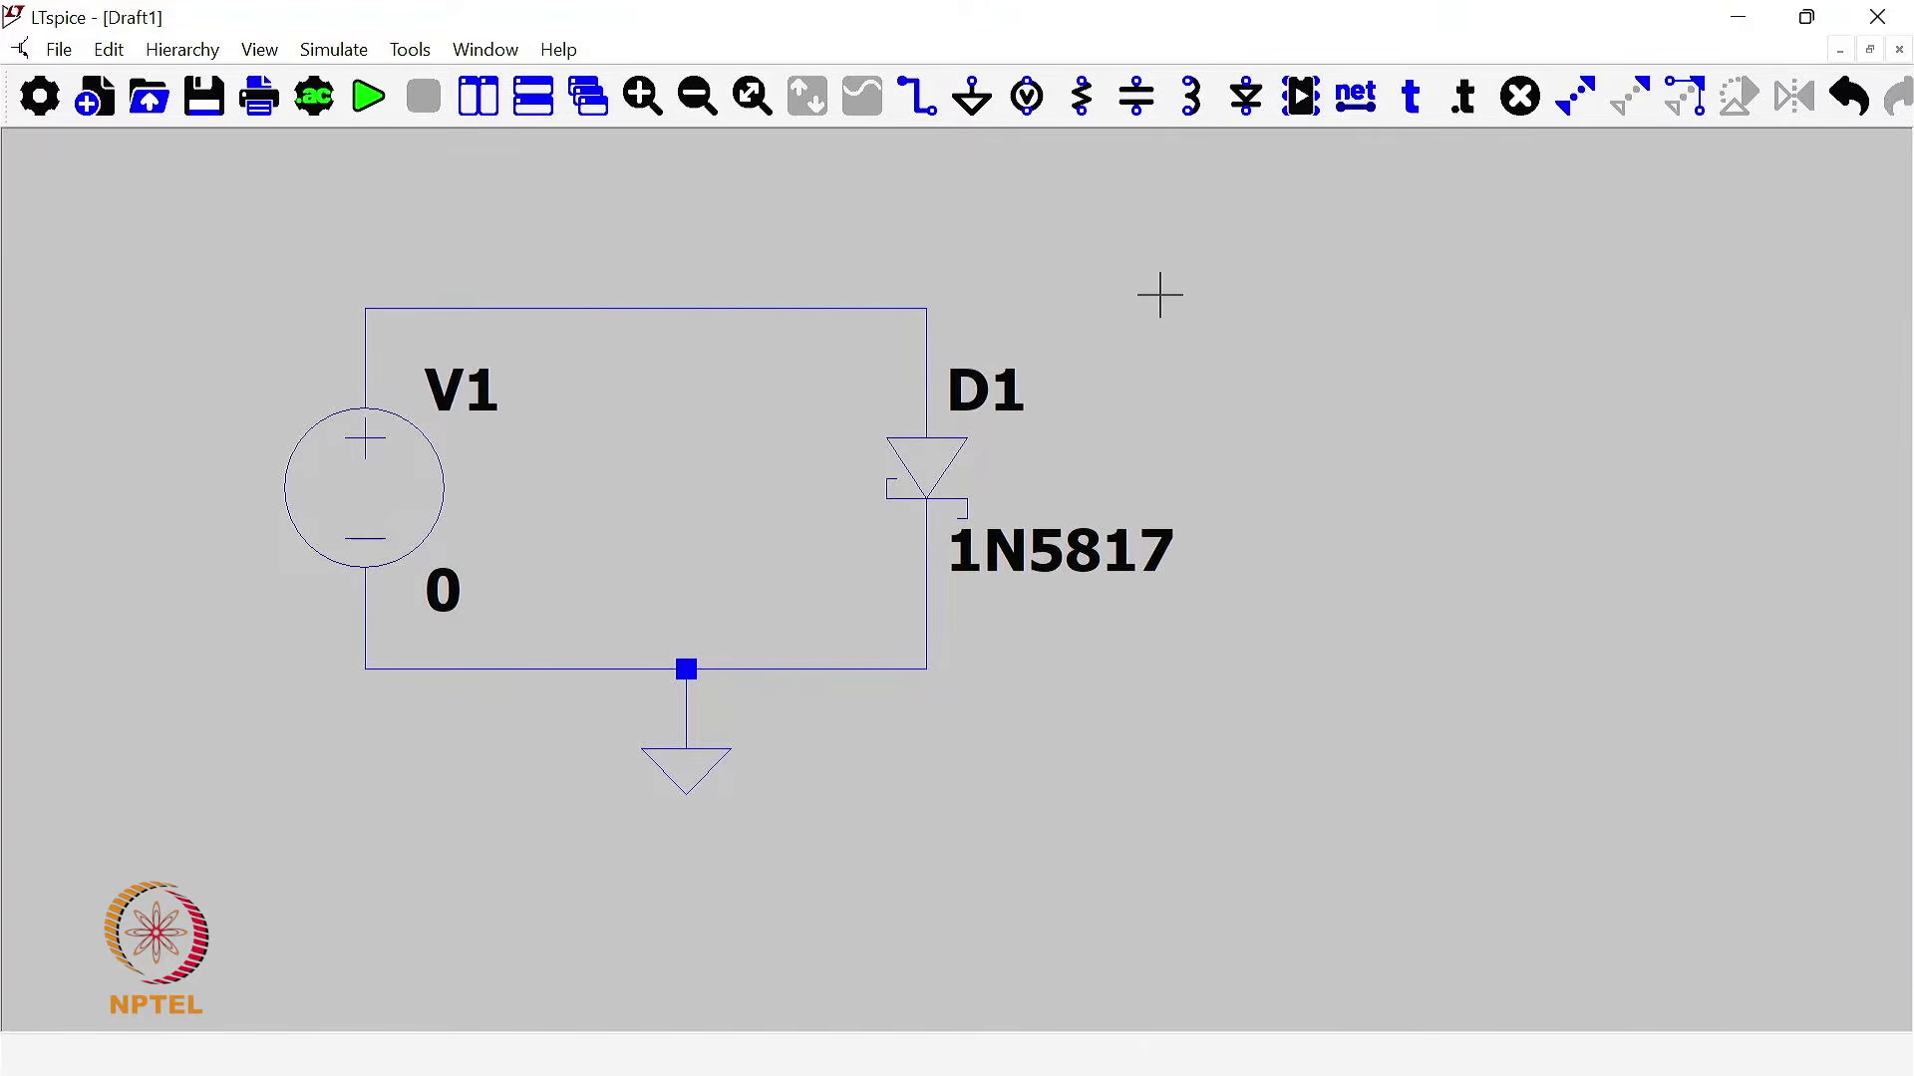
key(space)
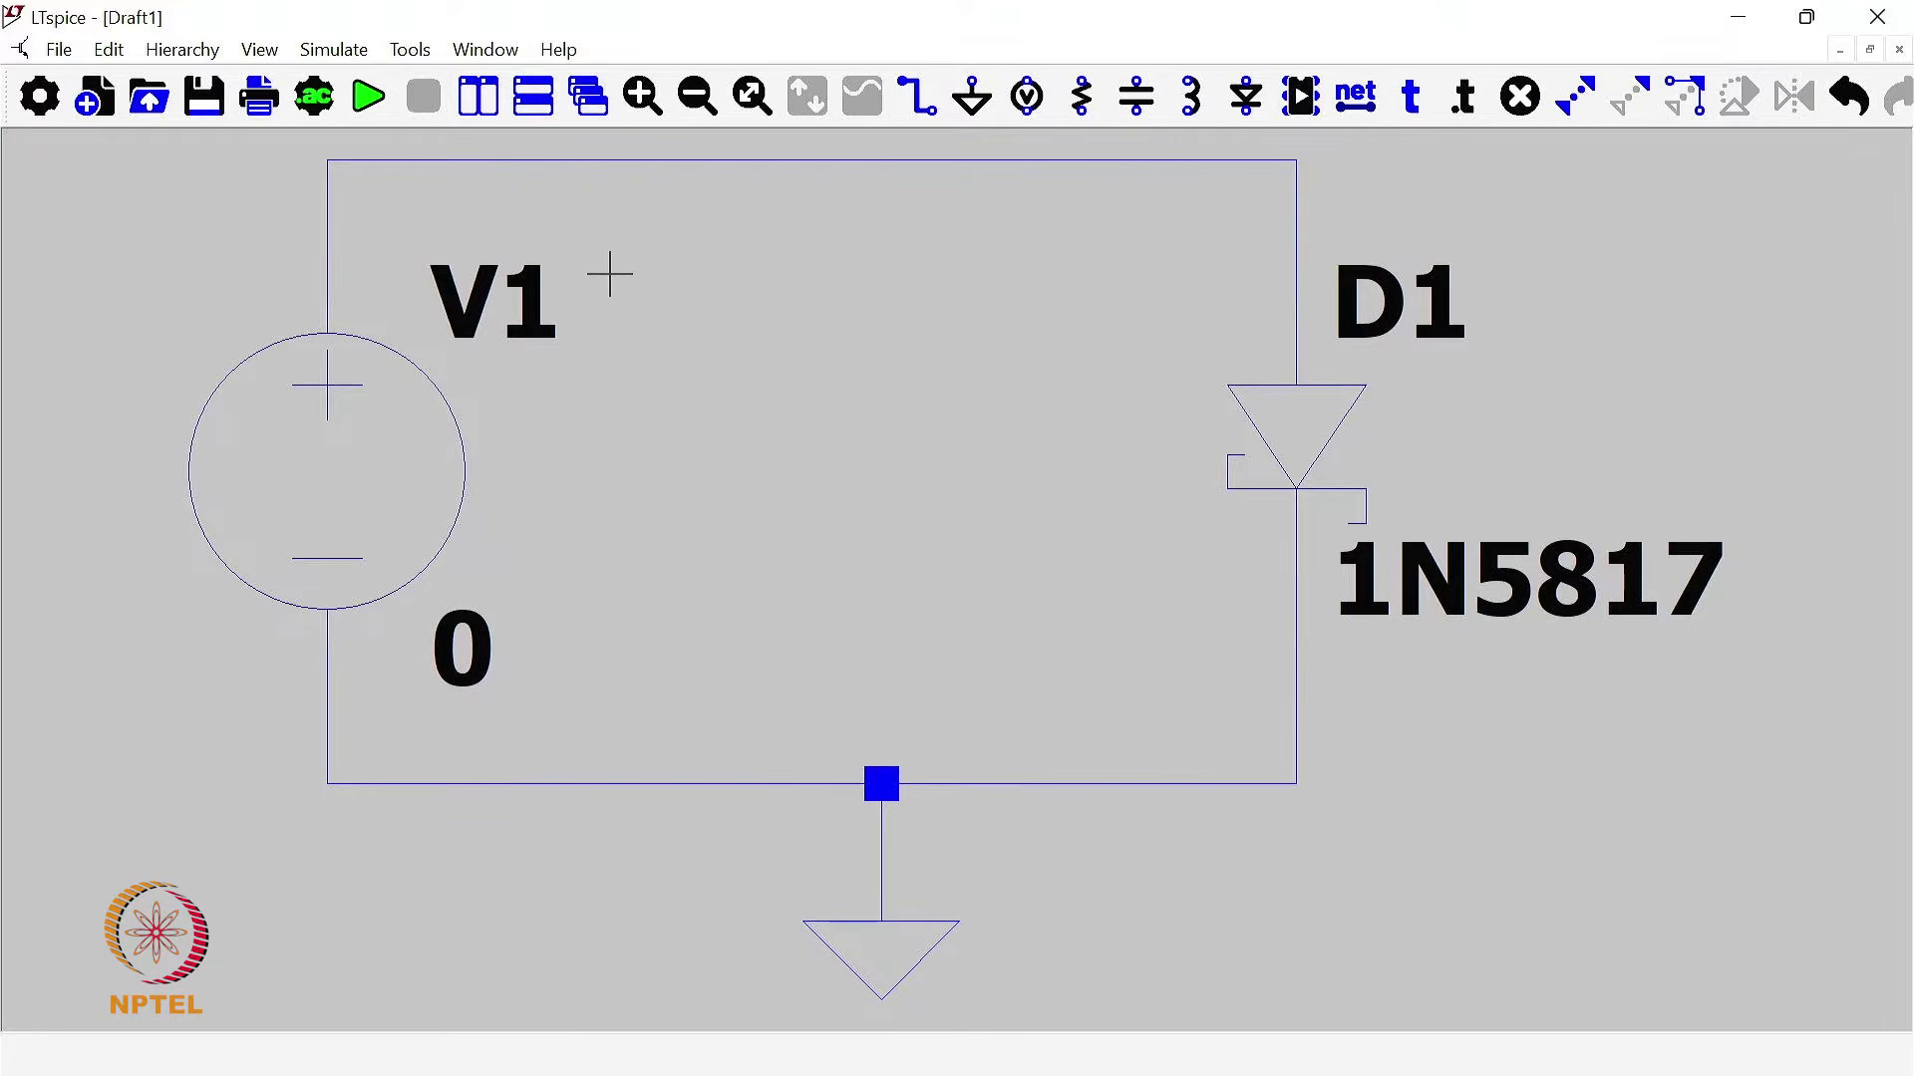
Step: Configure a DC sweep analysis with V1 as the first source and Linear as the sweep type
click(314, 98)
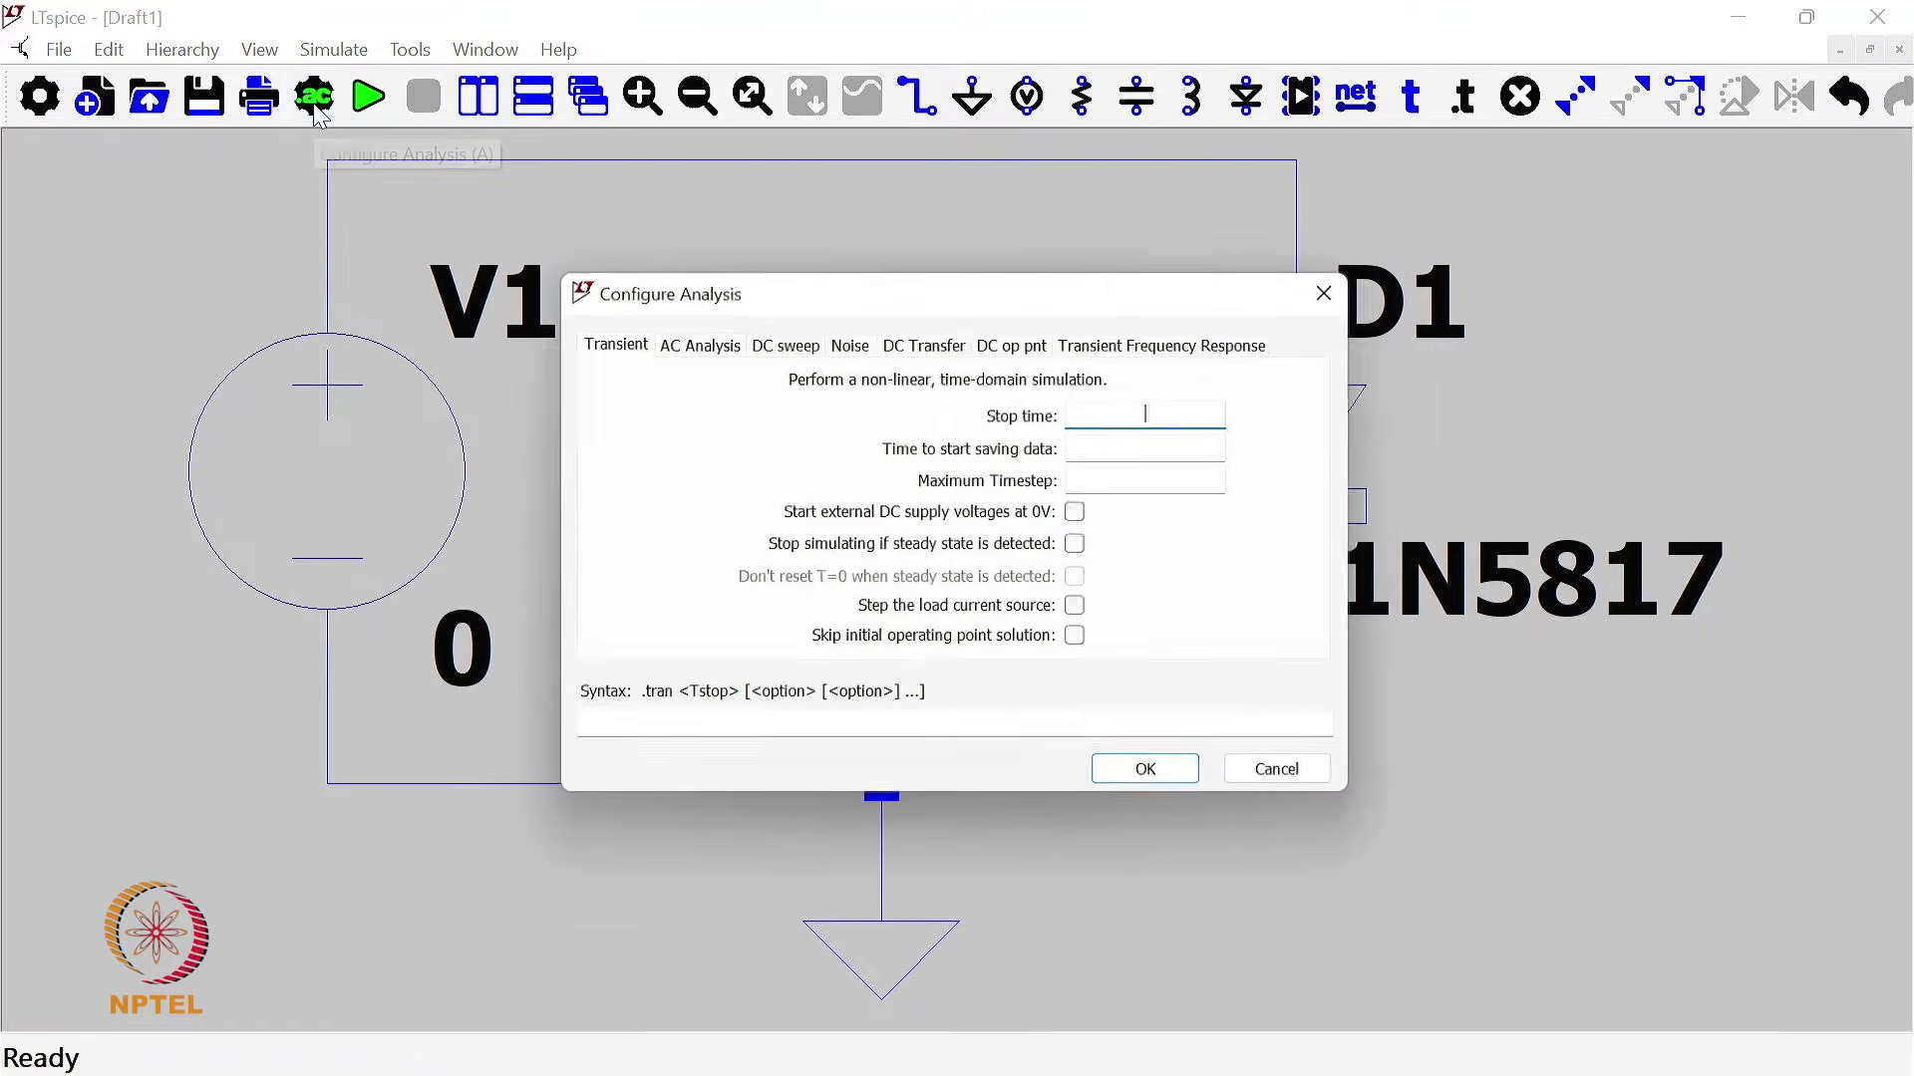
click(788, 343)
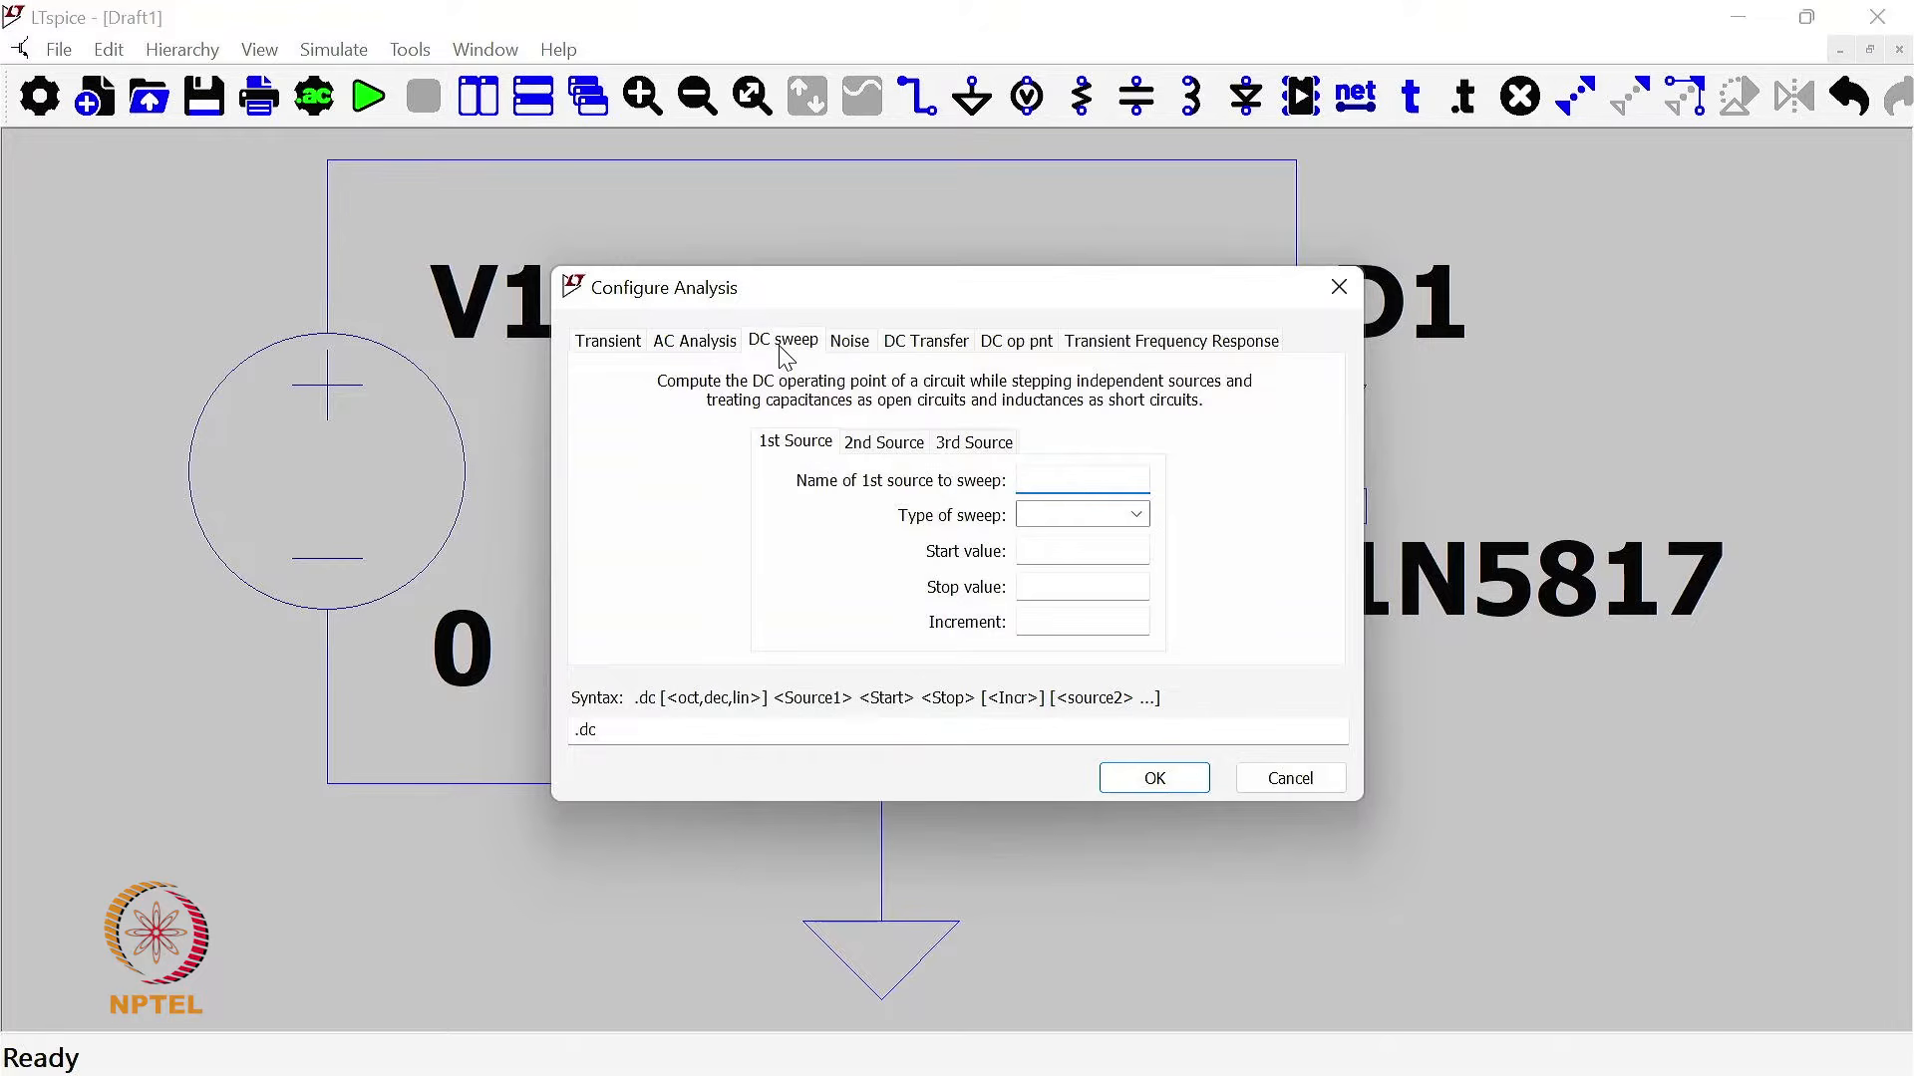
drag(1002, 309, 1149, 394)
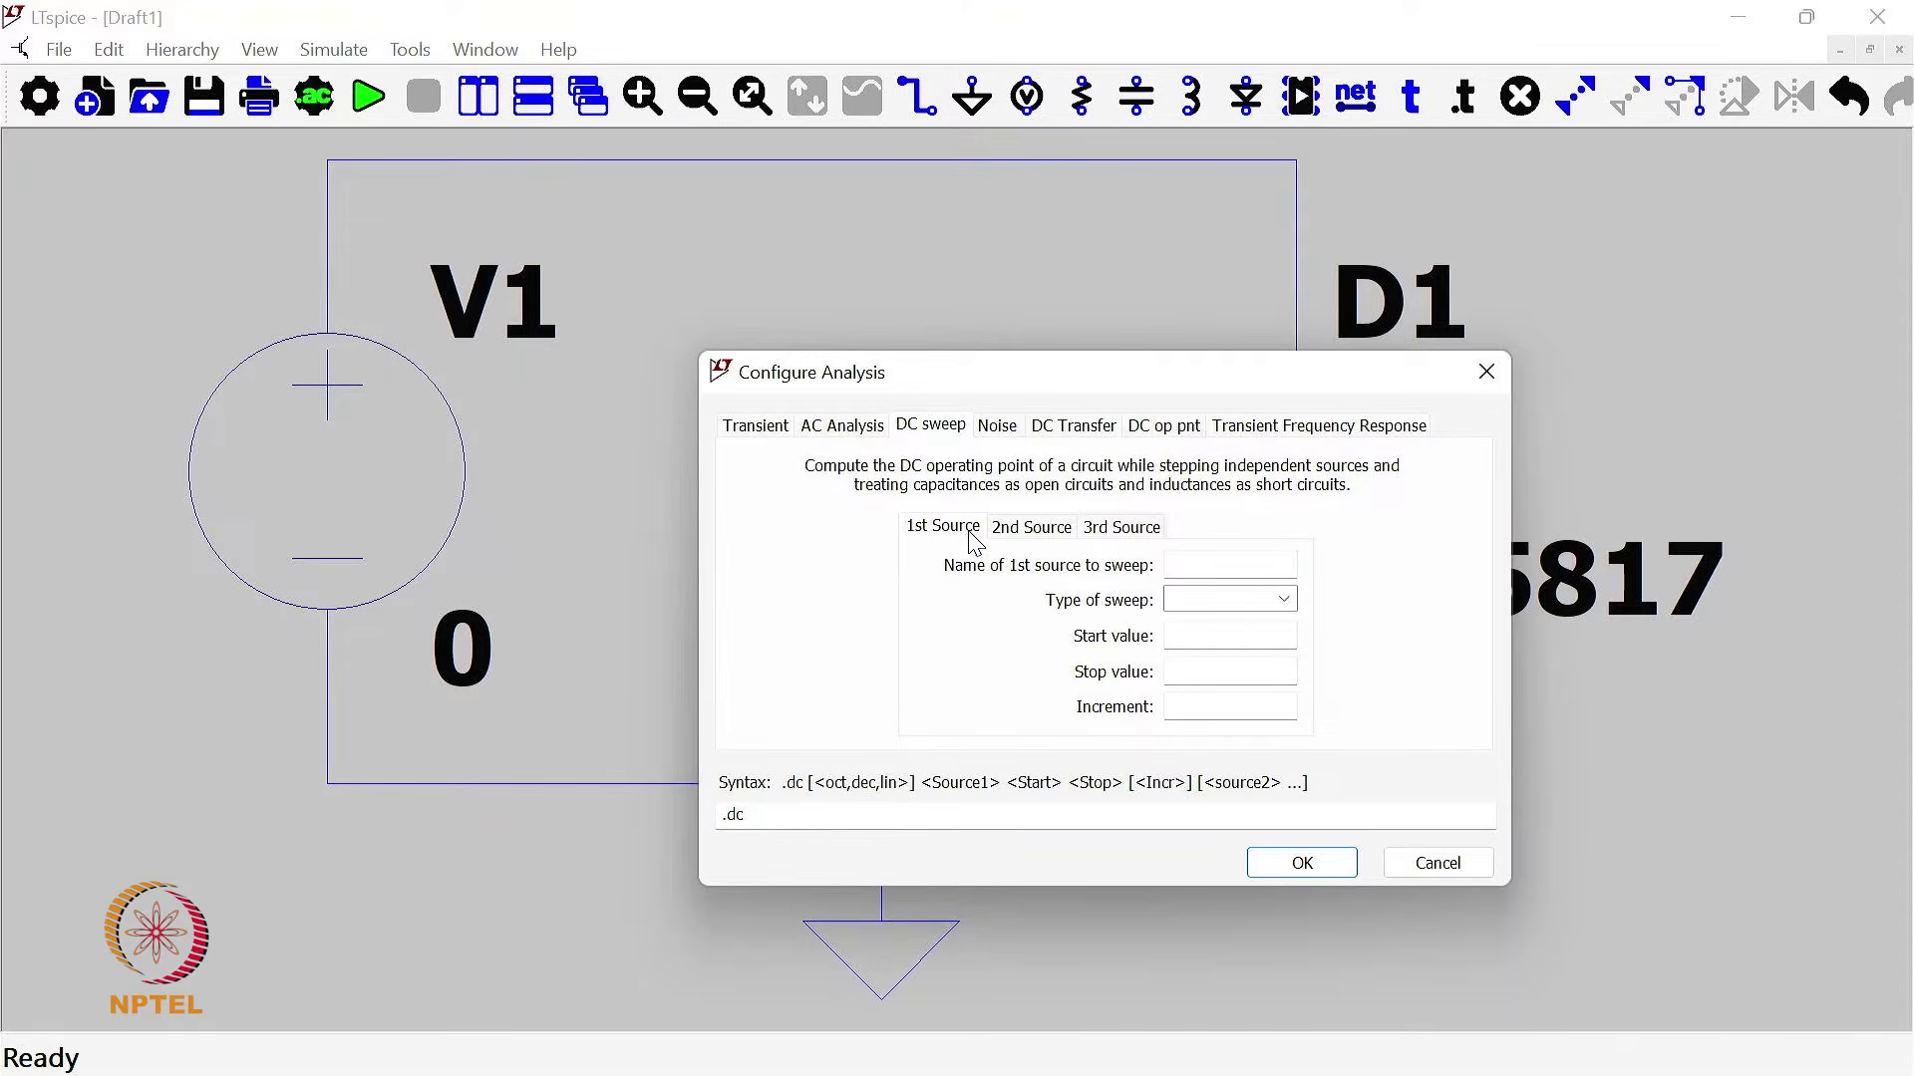
click(1026, 537)
click(1108, 533)
click(944, 529)
click(1222, 559)
text(V1)
click(1247, 606)
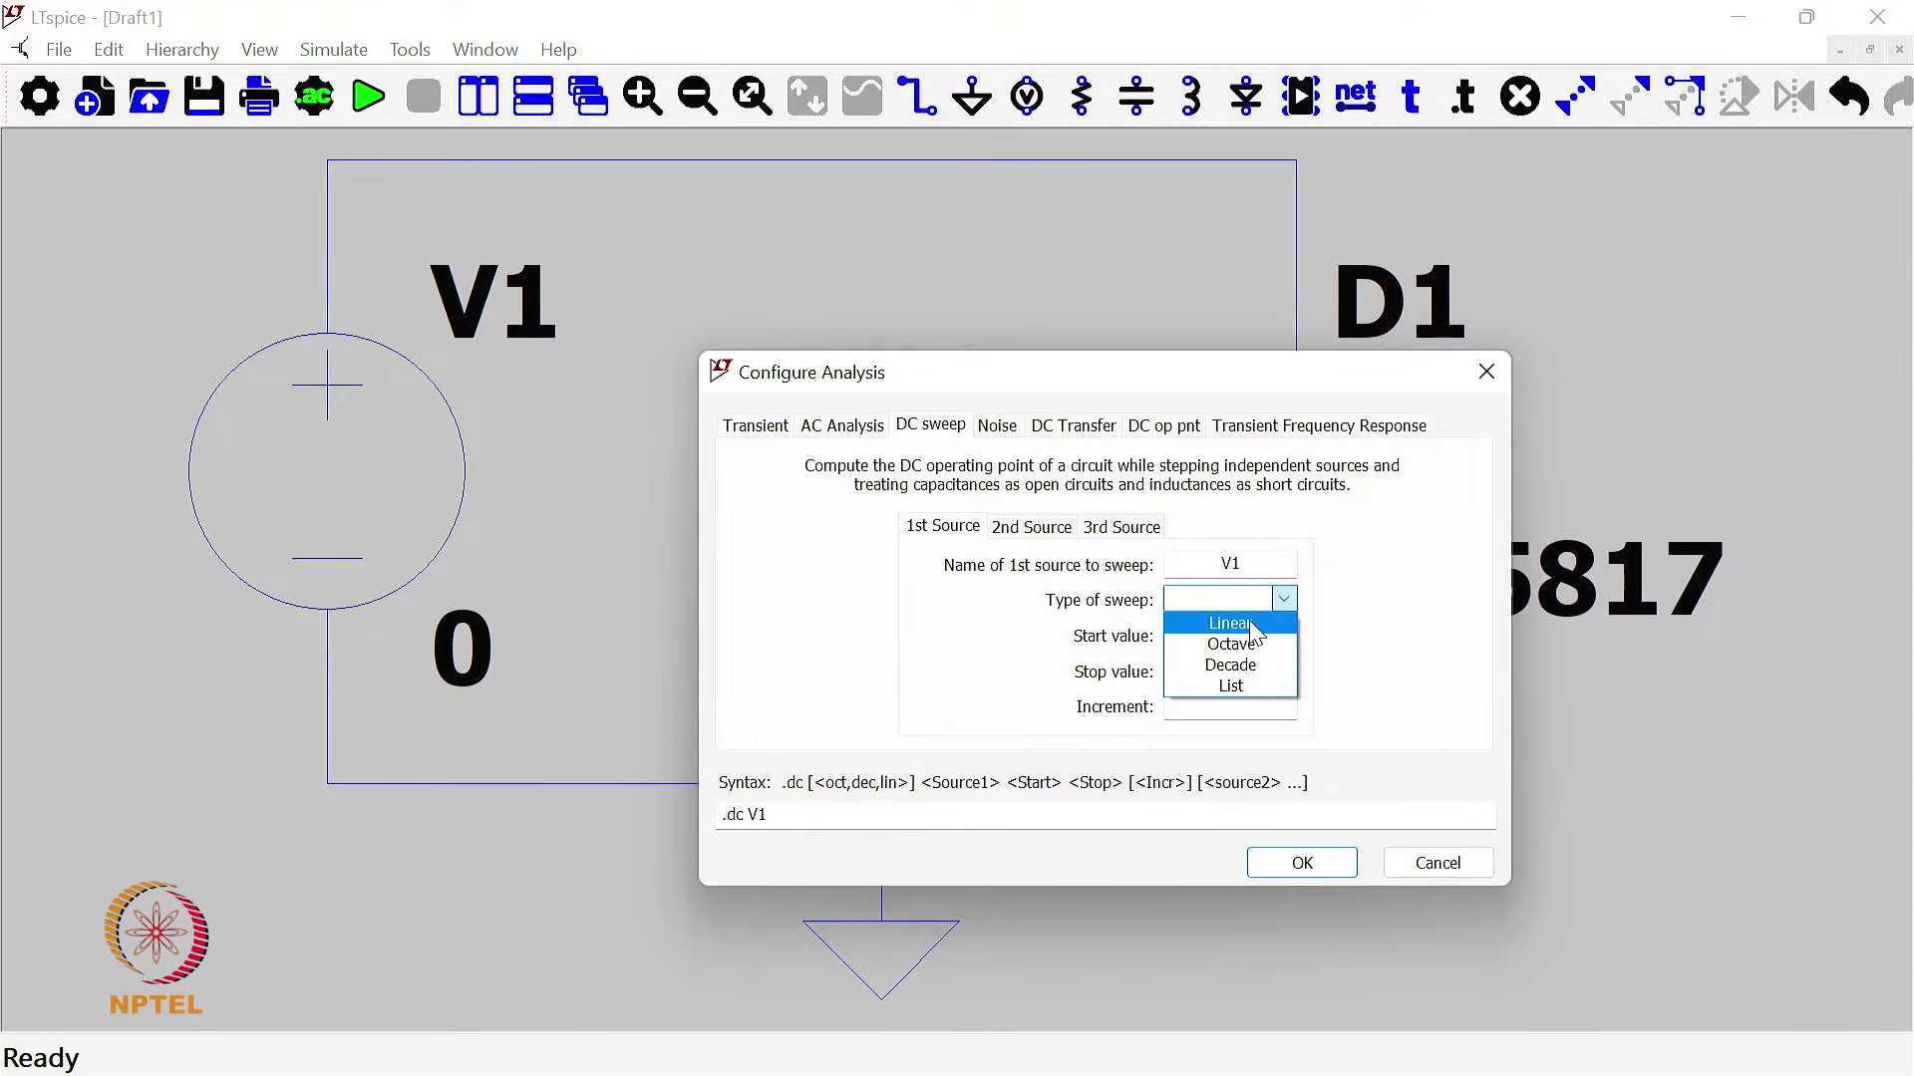
click(1251, 626)
Step: Set the V1 sweep's start value to 0, stop value to 2 and increment to 0.01
click(1218, 638)
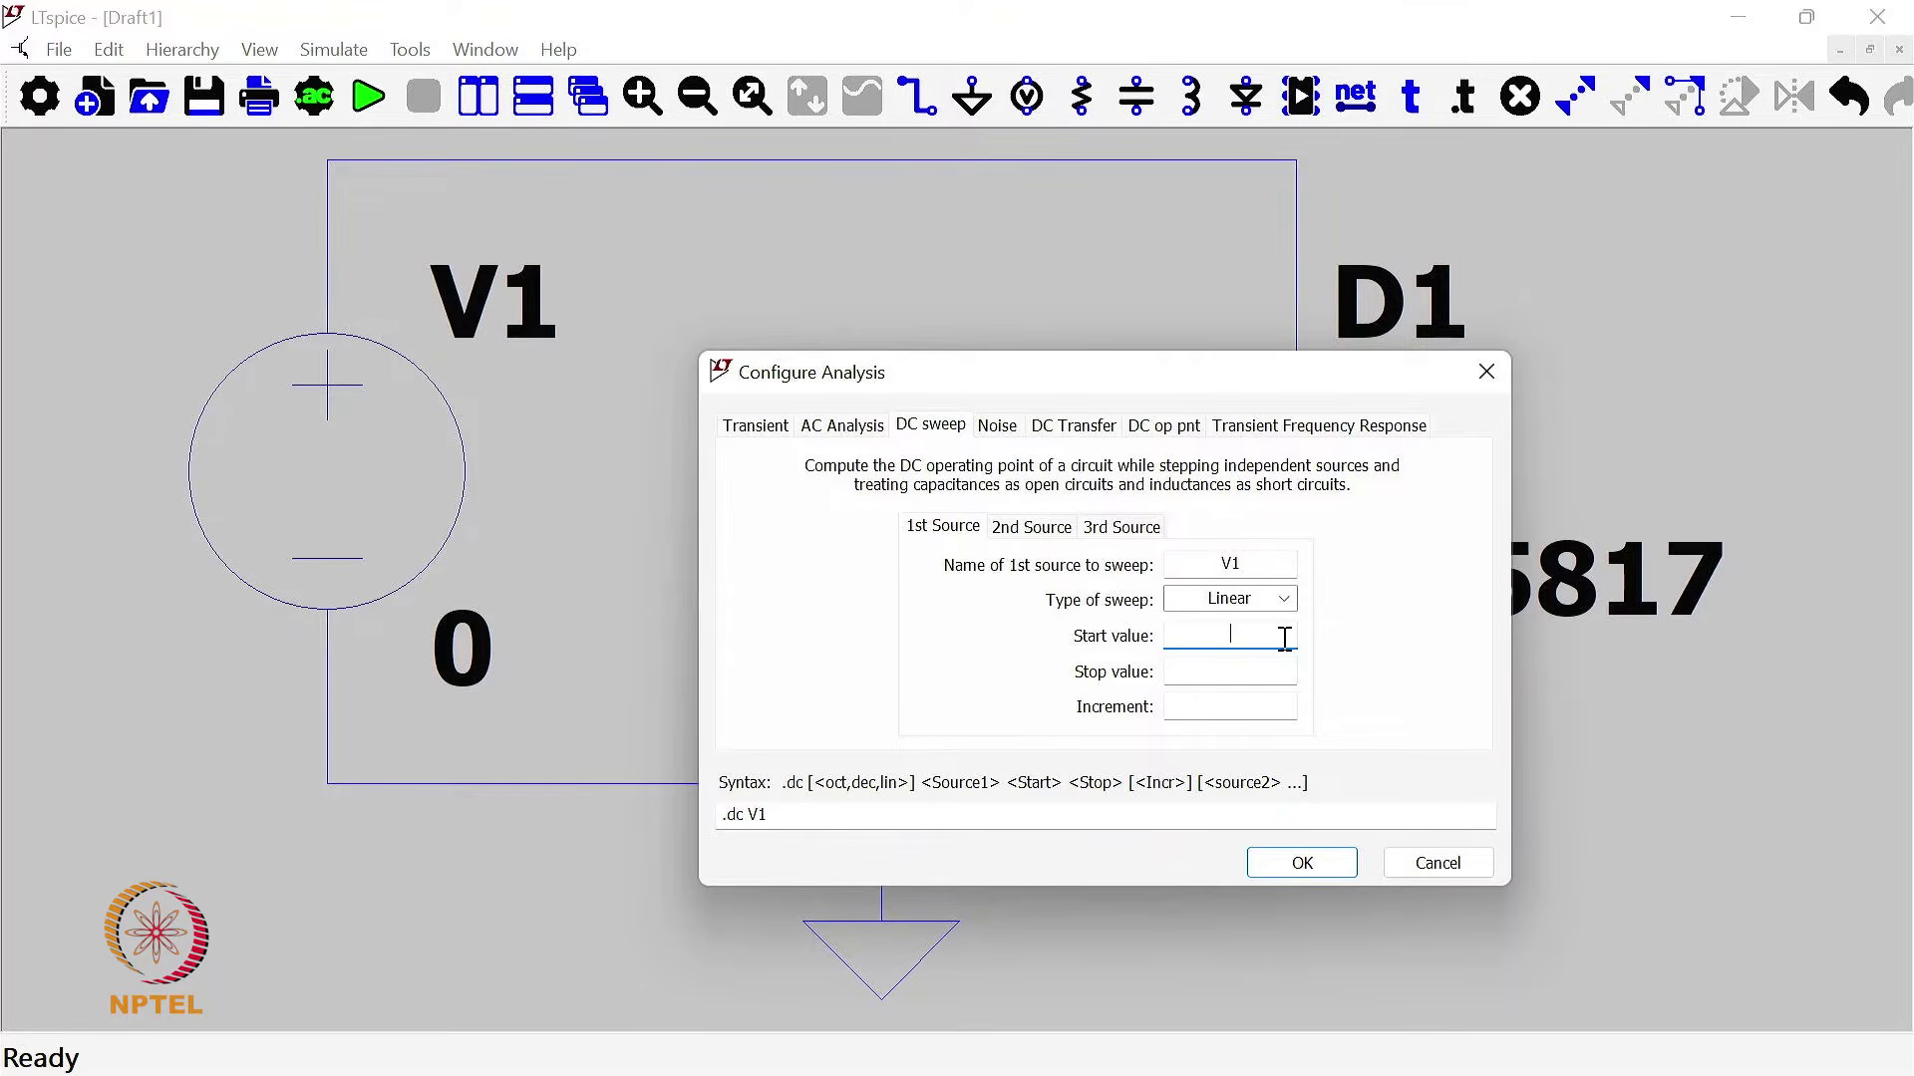
text(0)
click(1236, 672)
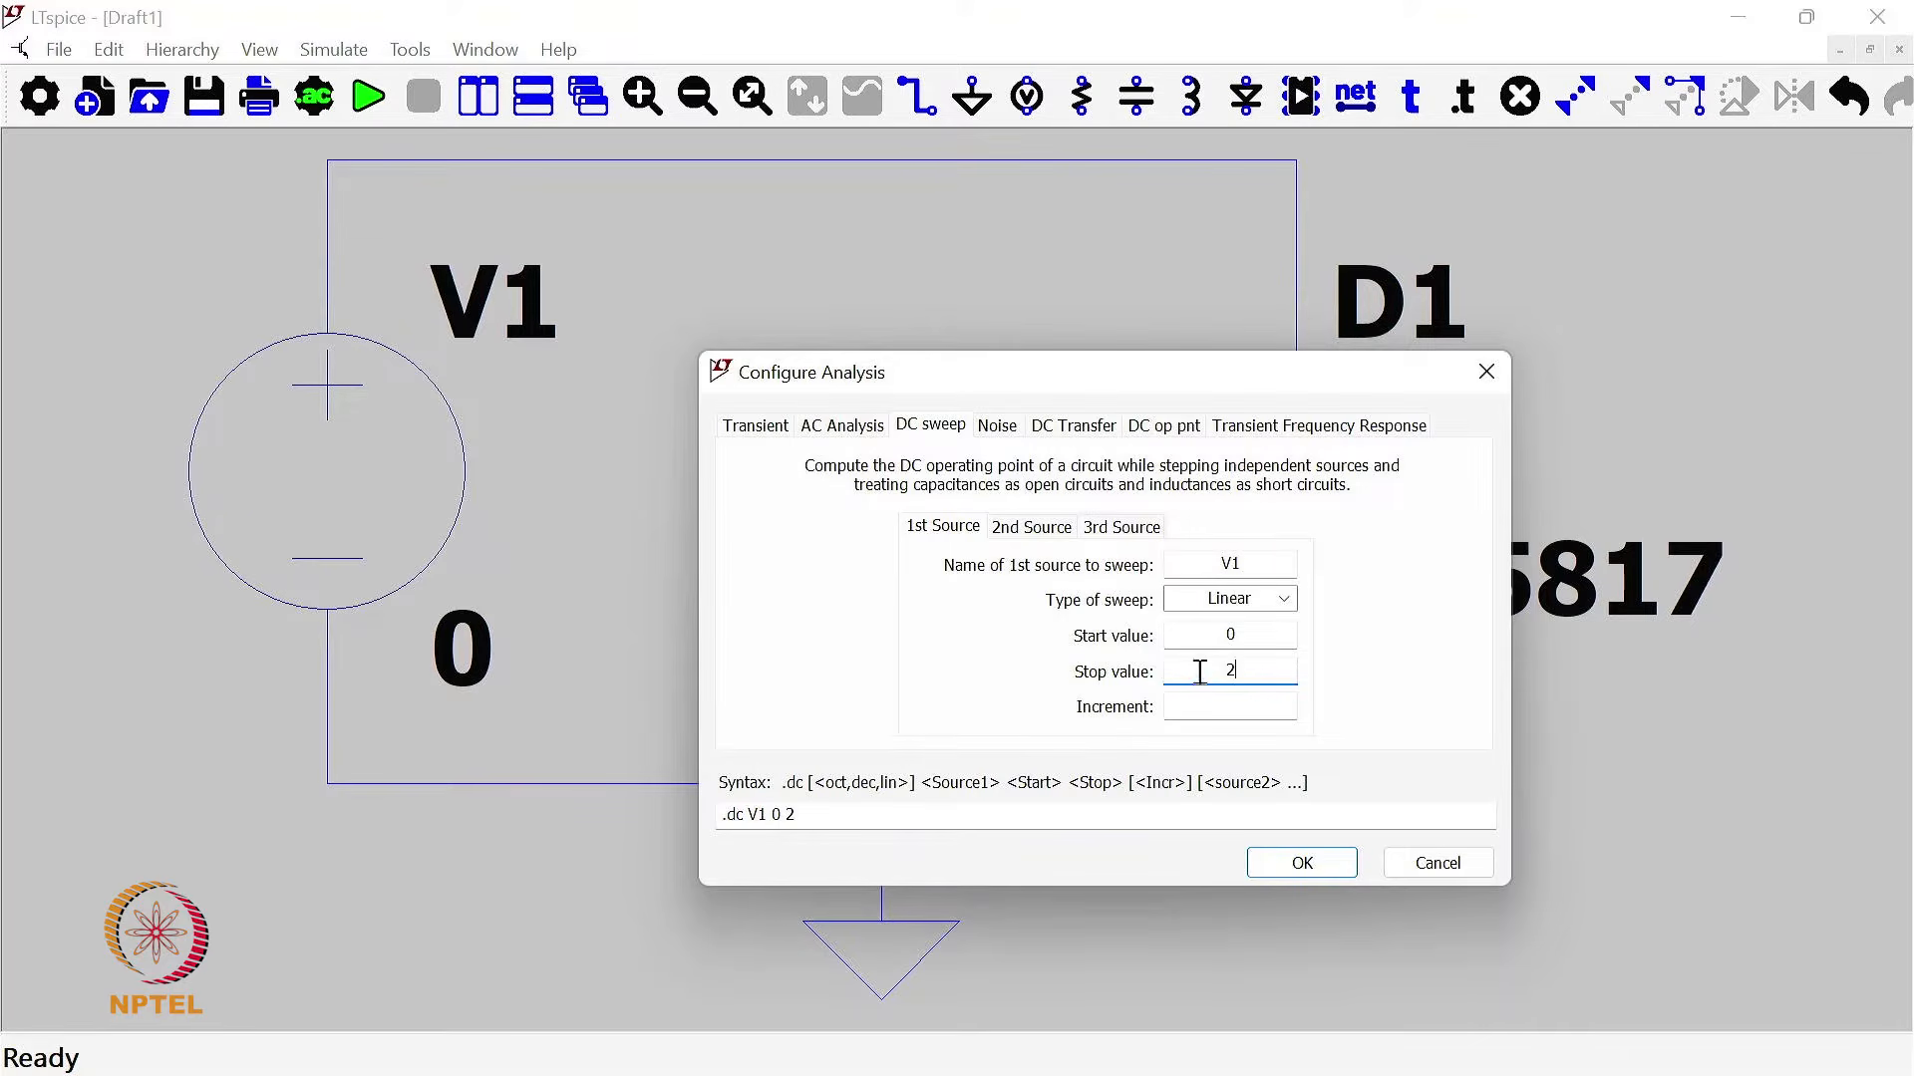
click(1238, 701)
text(0.01)
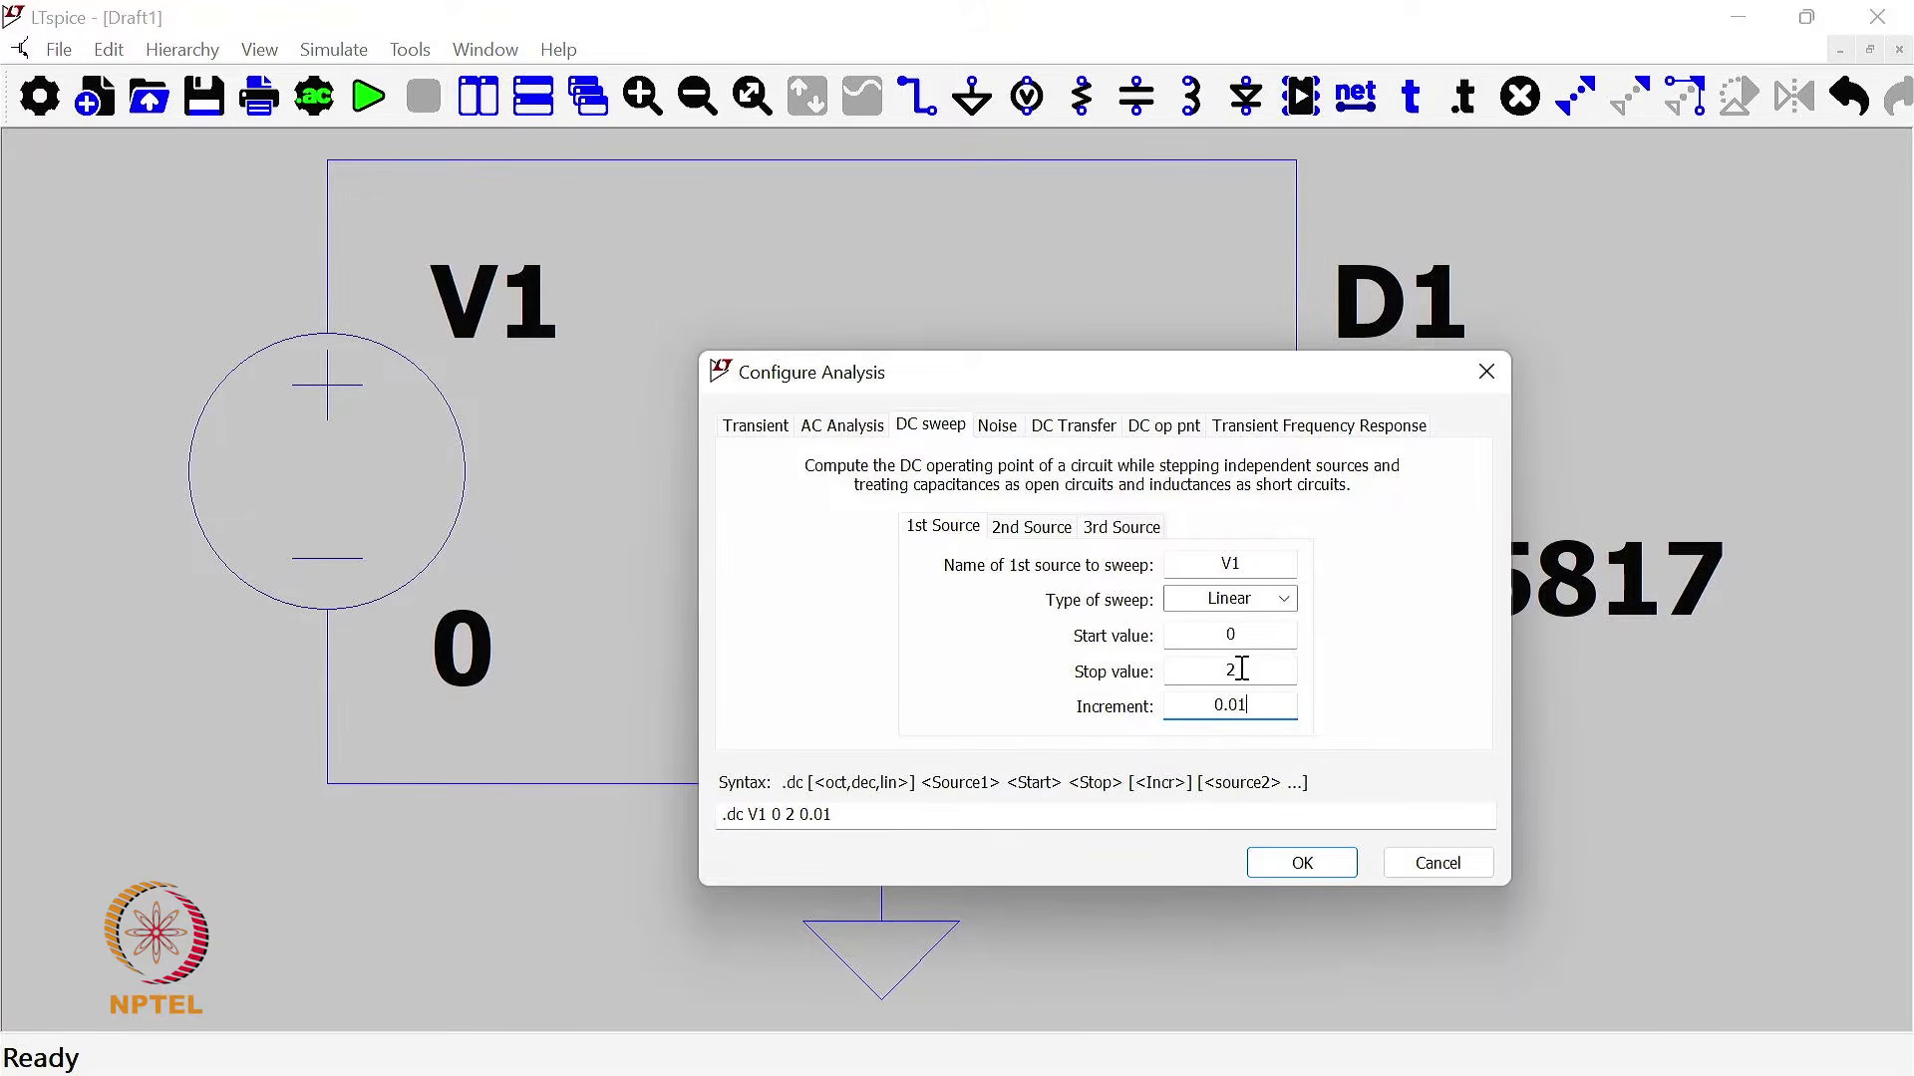
Step: Accept the V1 sweep settings and place the .dc V1 0 2 0.01 directive beside the ground symbol, below the diode
double_click(1221, 565)
double_click(1239, 635)
double_click(1228, 671)
click(1234, 635)
click(1305, 865)
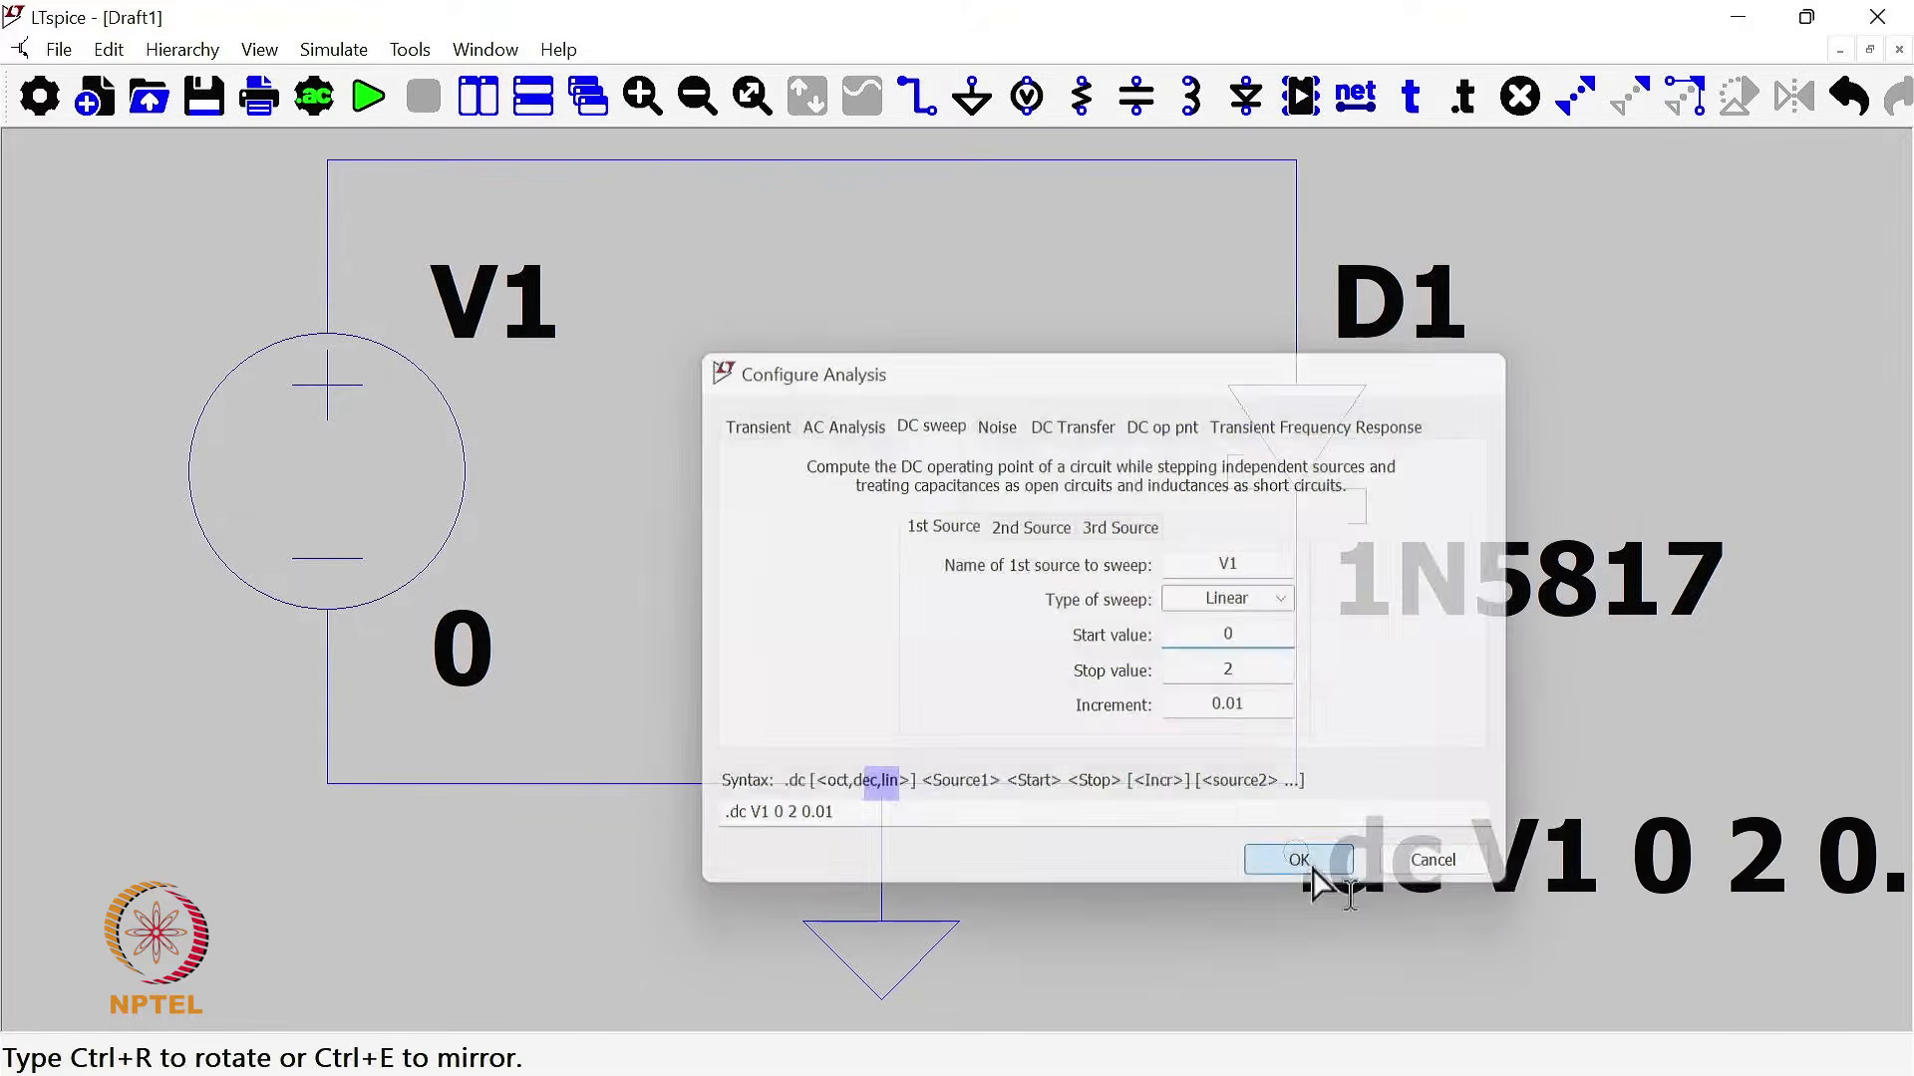
click(1049, 889)
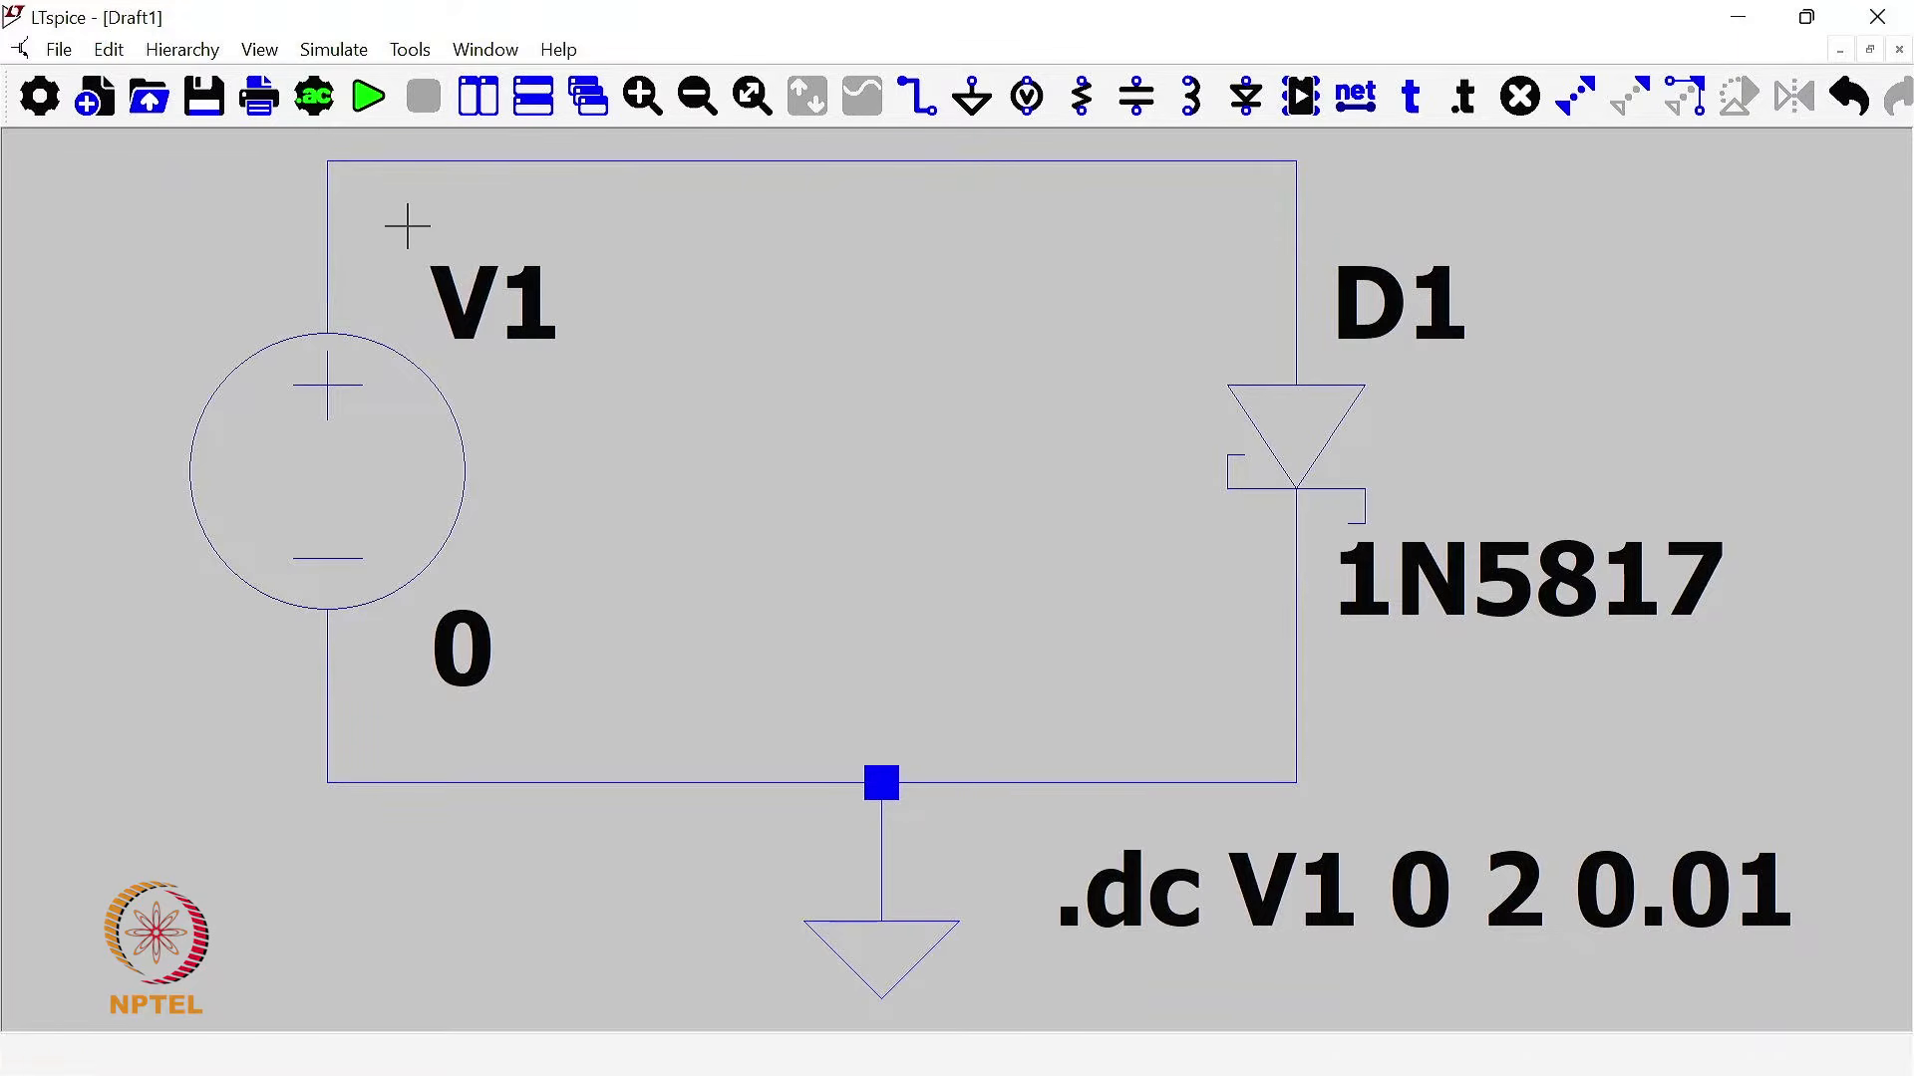
Step: Add the SPICE directive .temp -40 25 125 and place it directly below the .dc directive
click(313, 97)
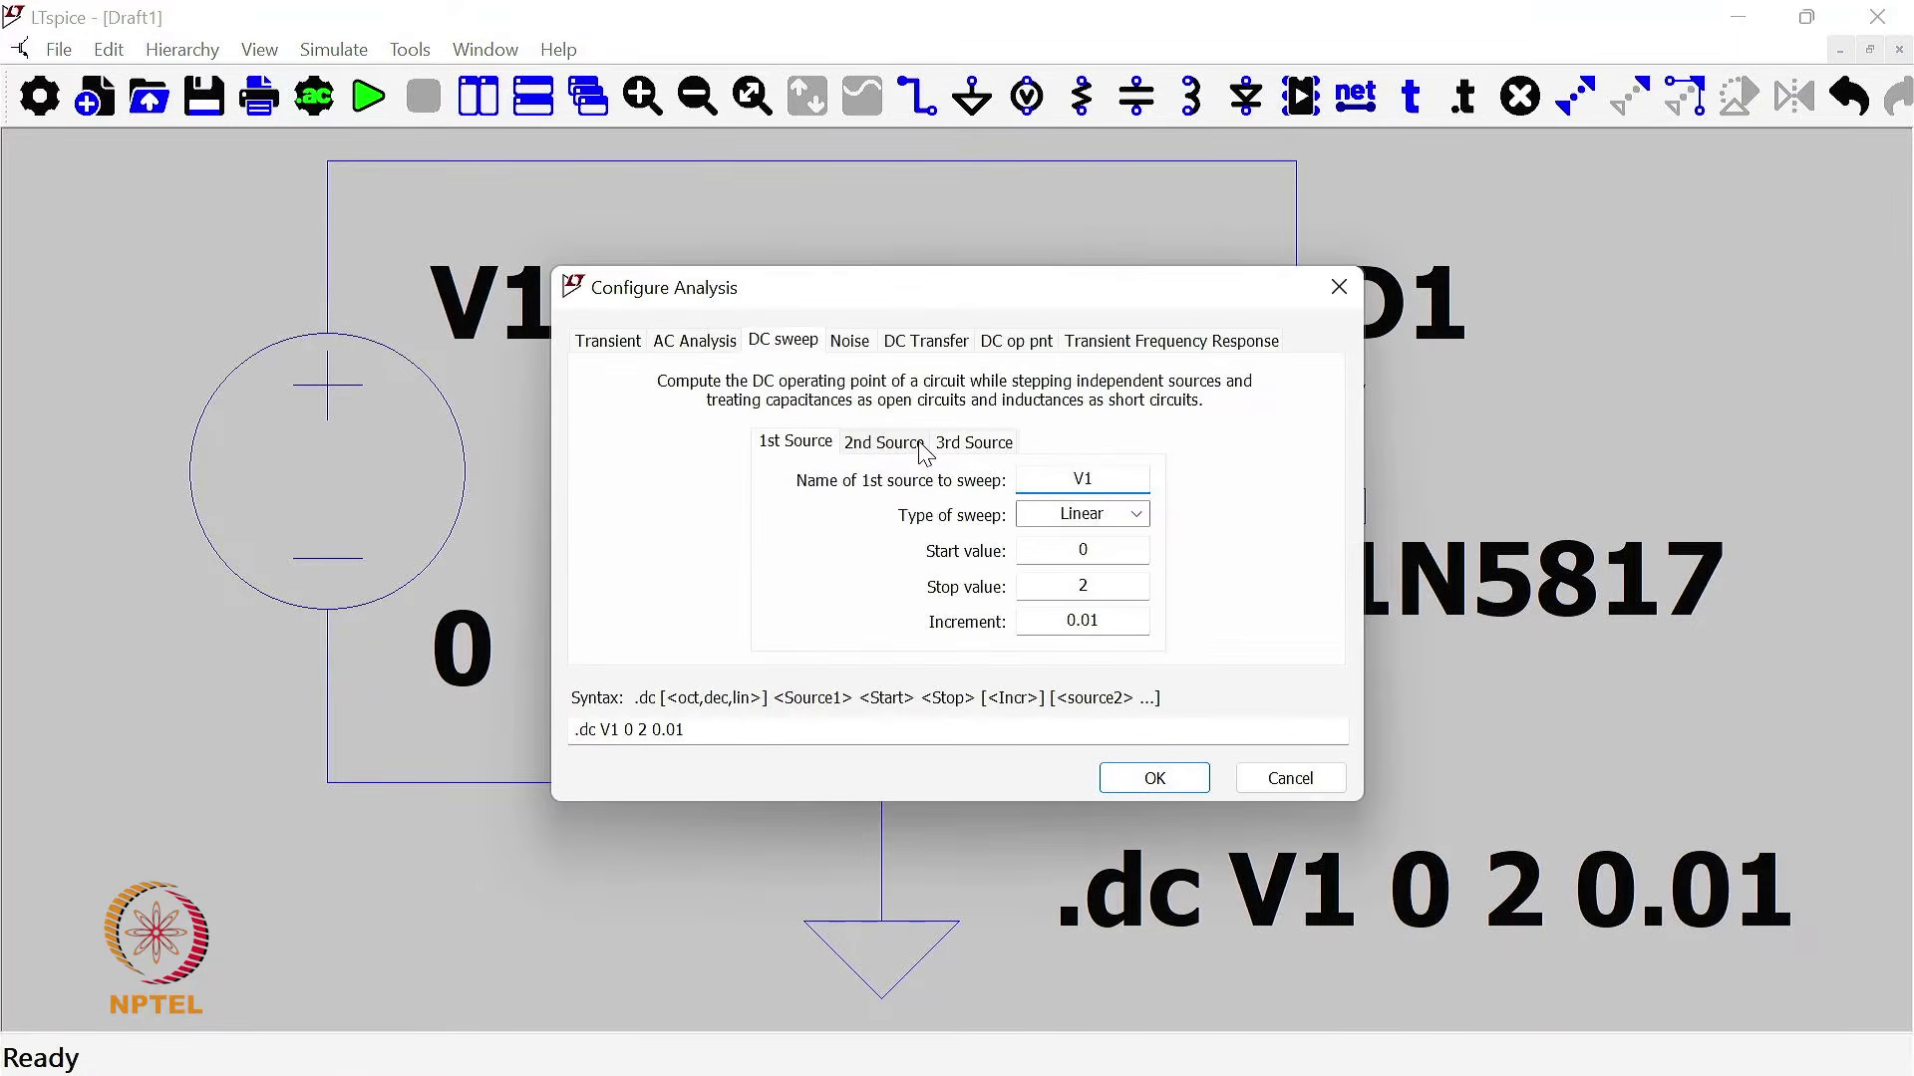
click(1291, 779)
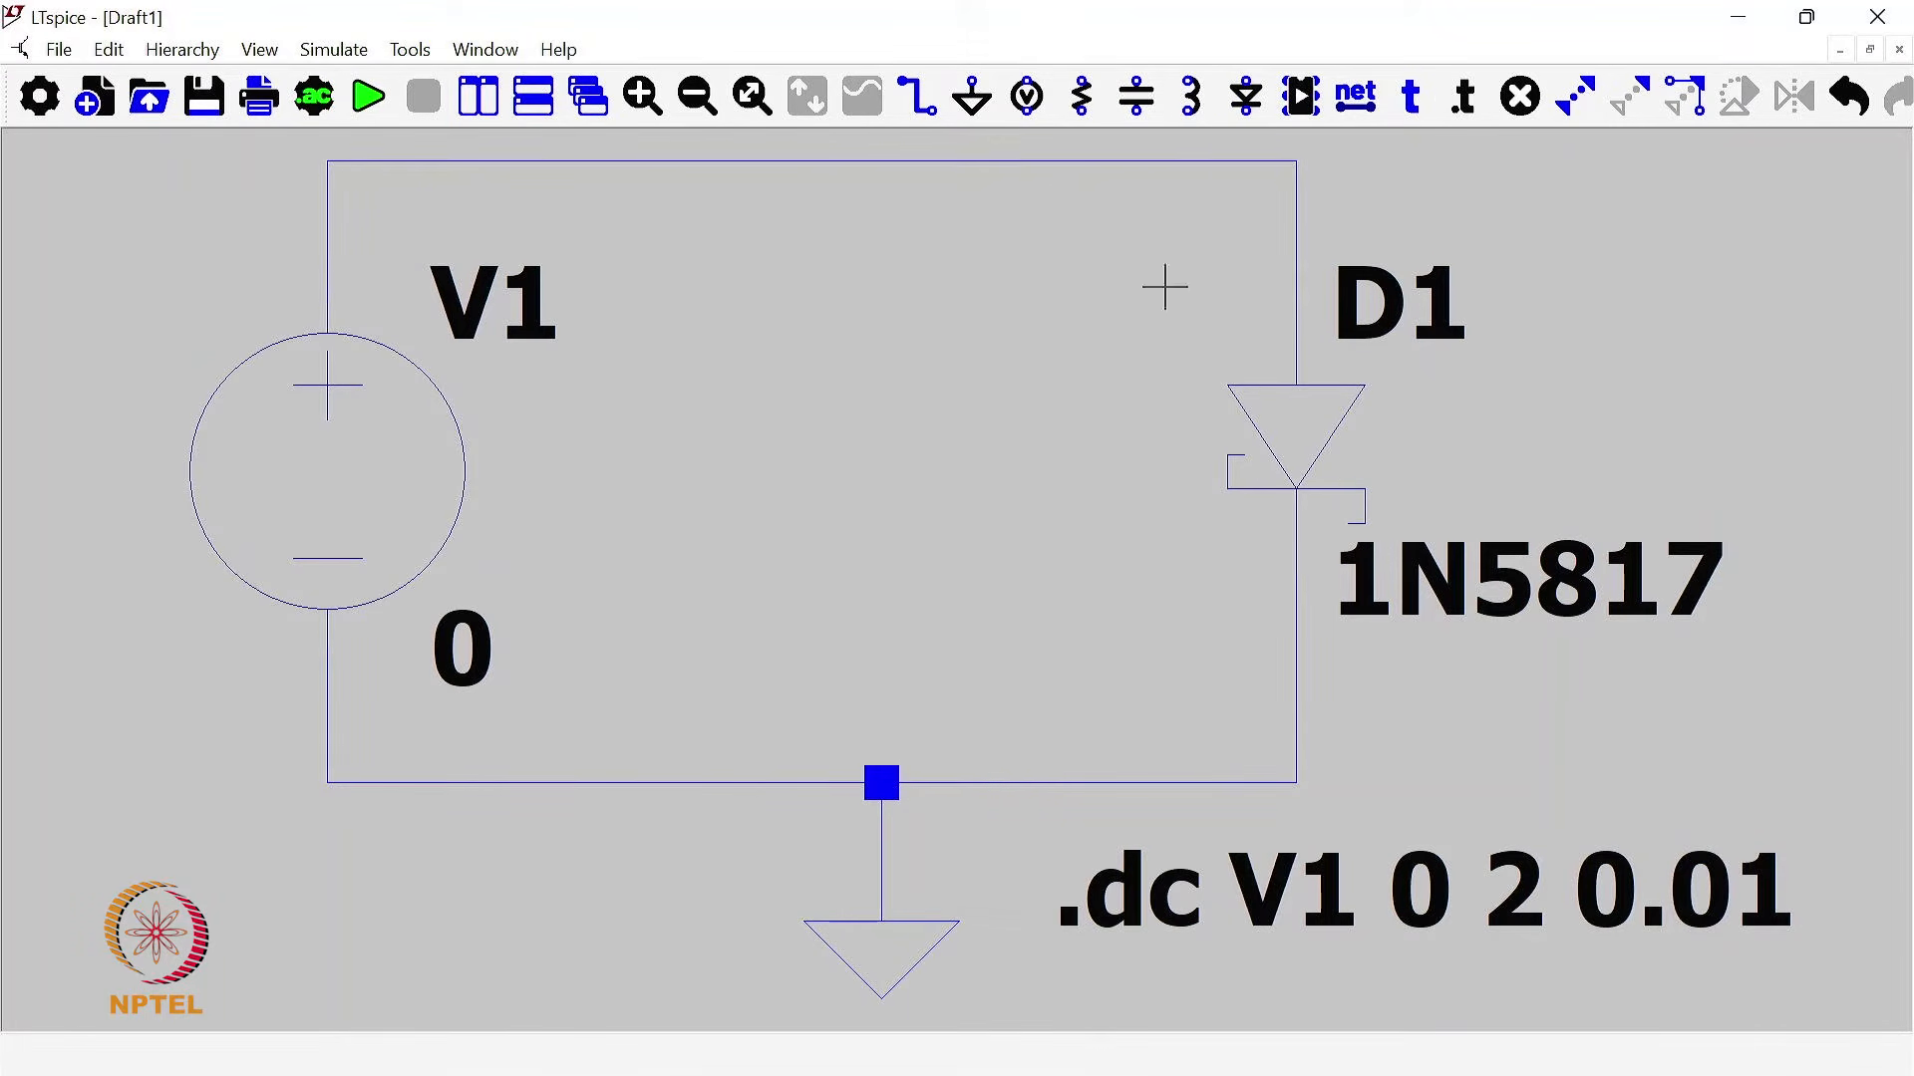
click(1463, 97)
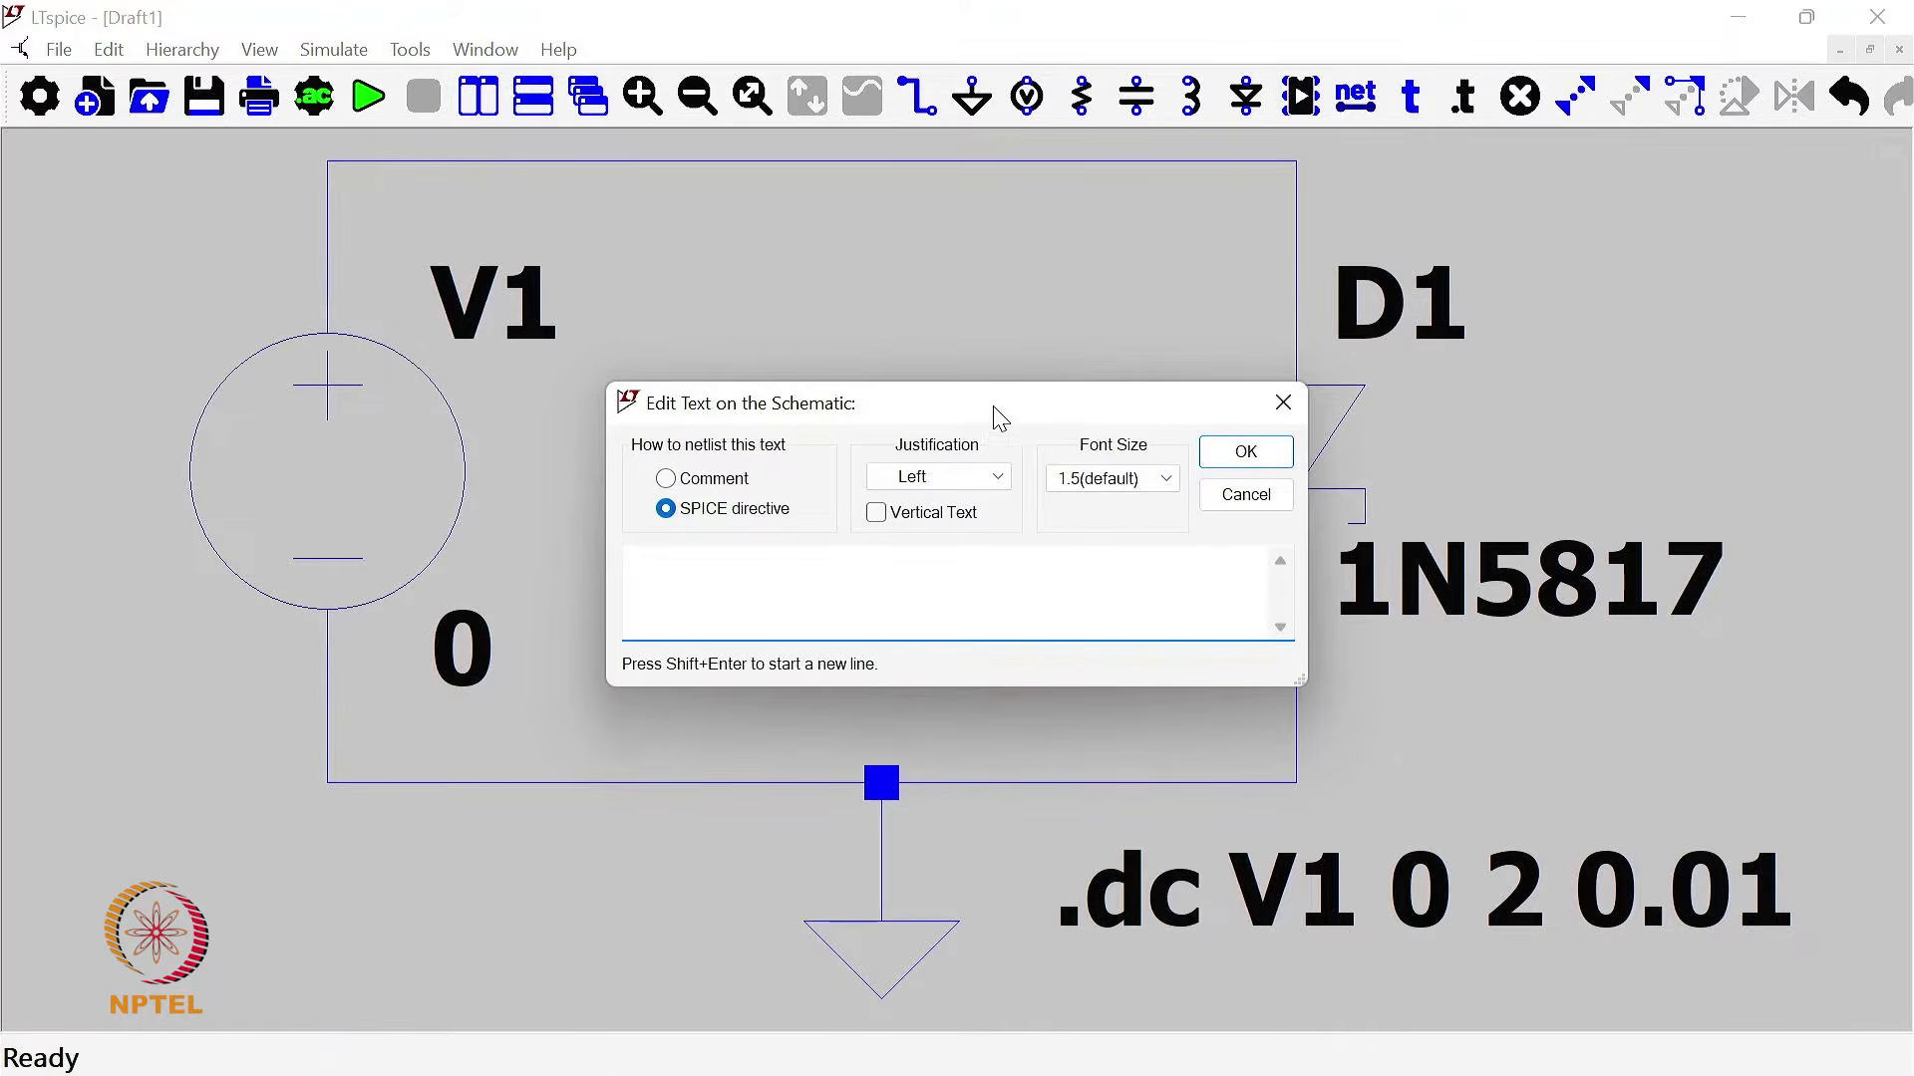
drag(1000, 417, 1005, 420)
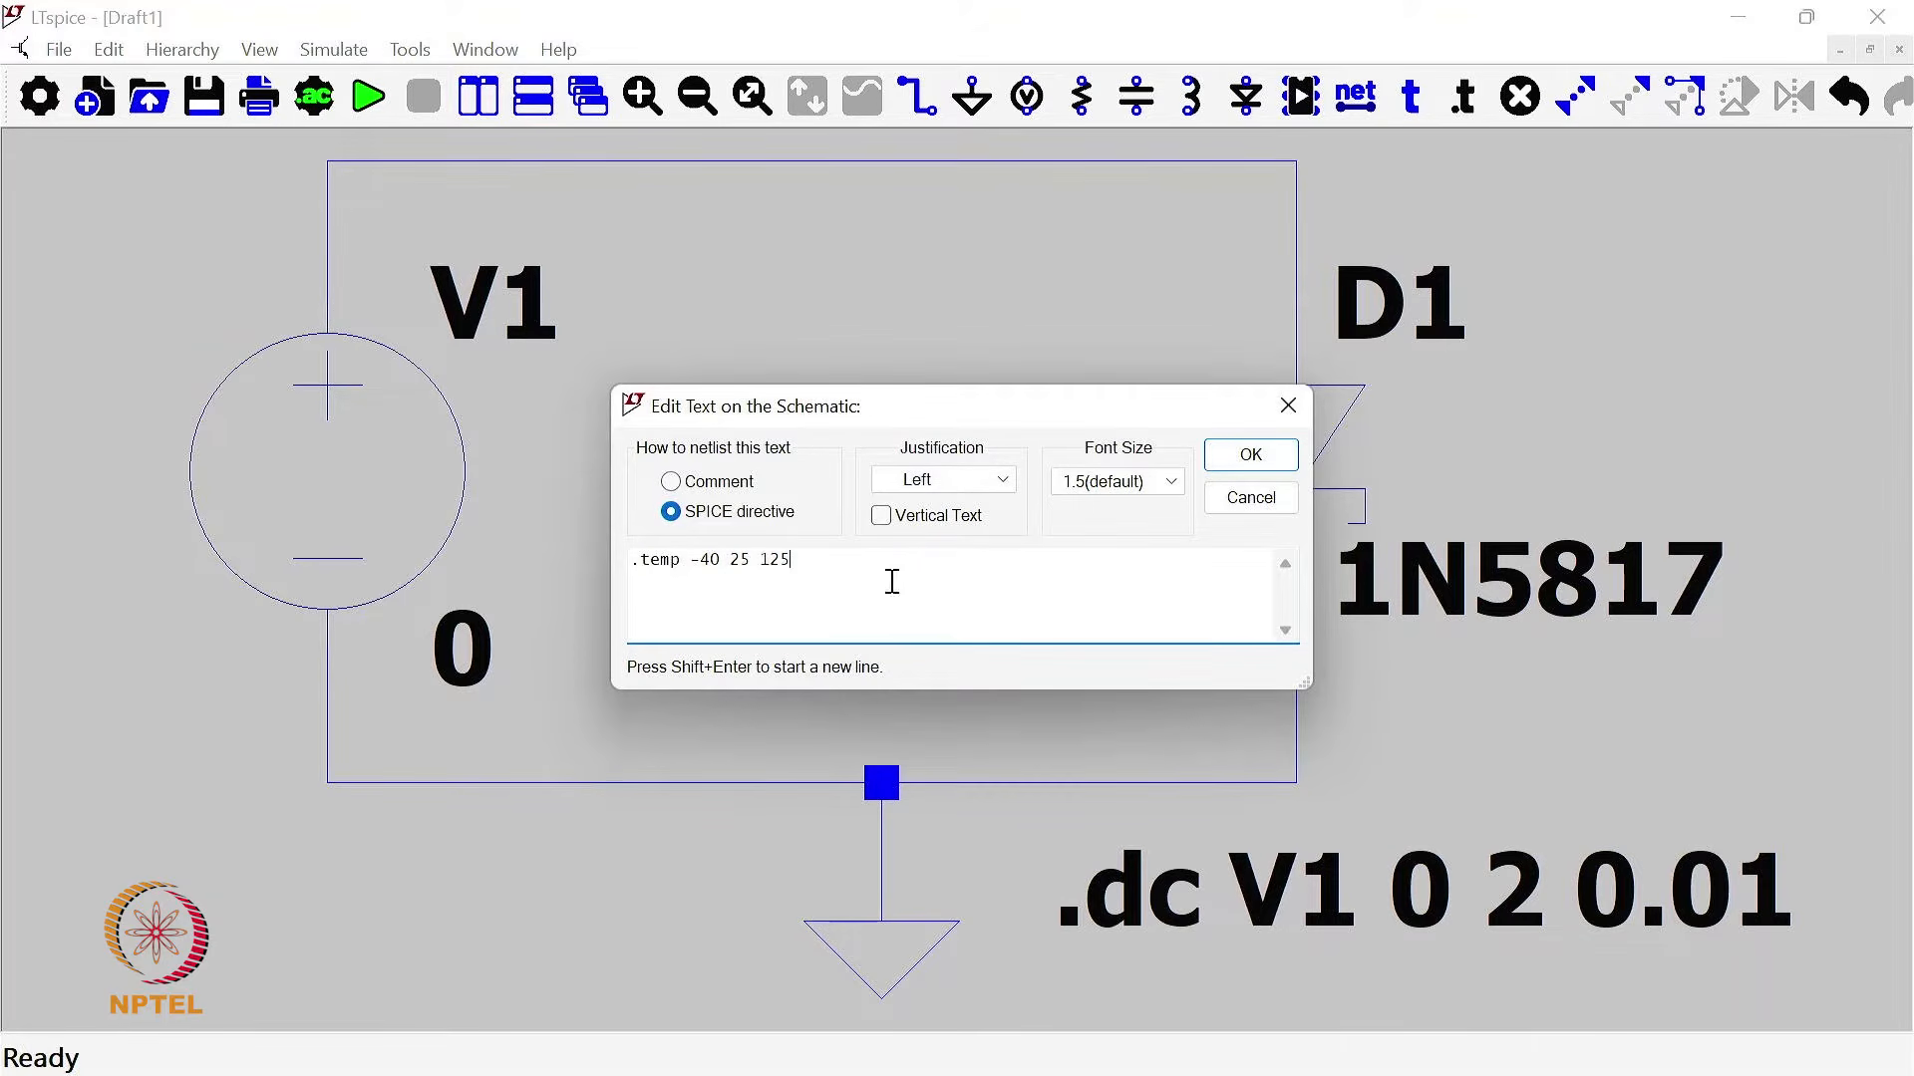
drag(695, 561, 787, 560)
double_click(741, 561)
click(740, 561)
drag(733, 564, 748, 564)
double_click(769, 560)
drag(761, 562, 791, 563)
click(1251, 456)
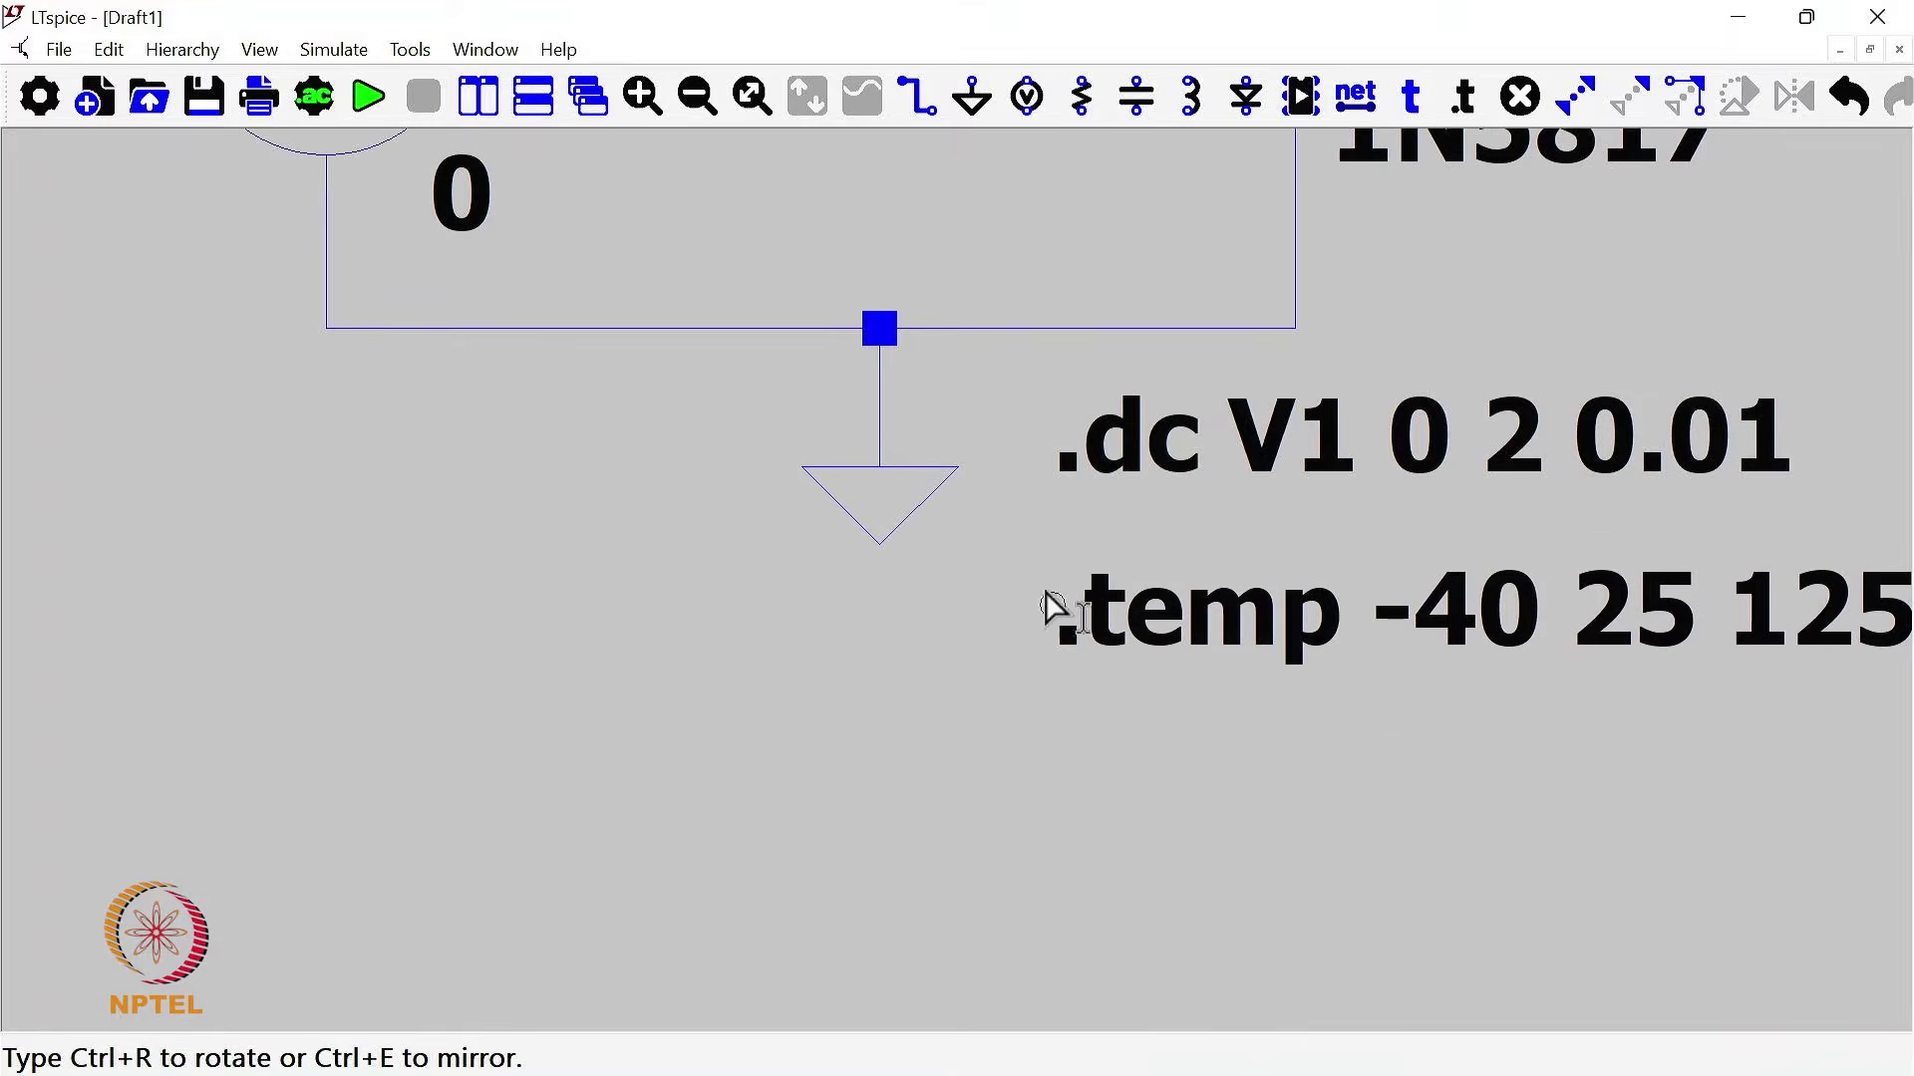
click(1063, 588)
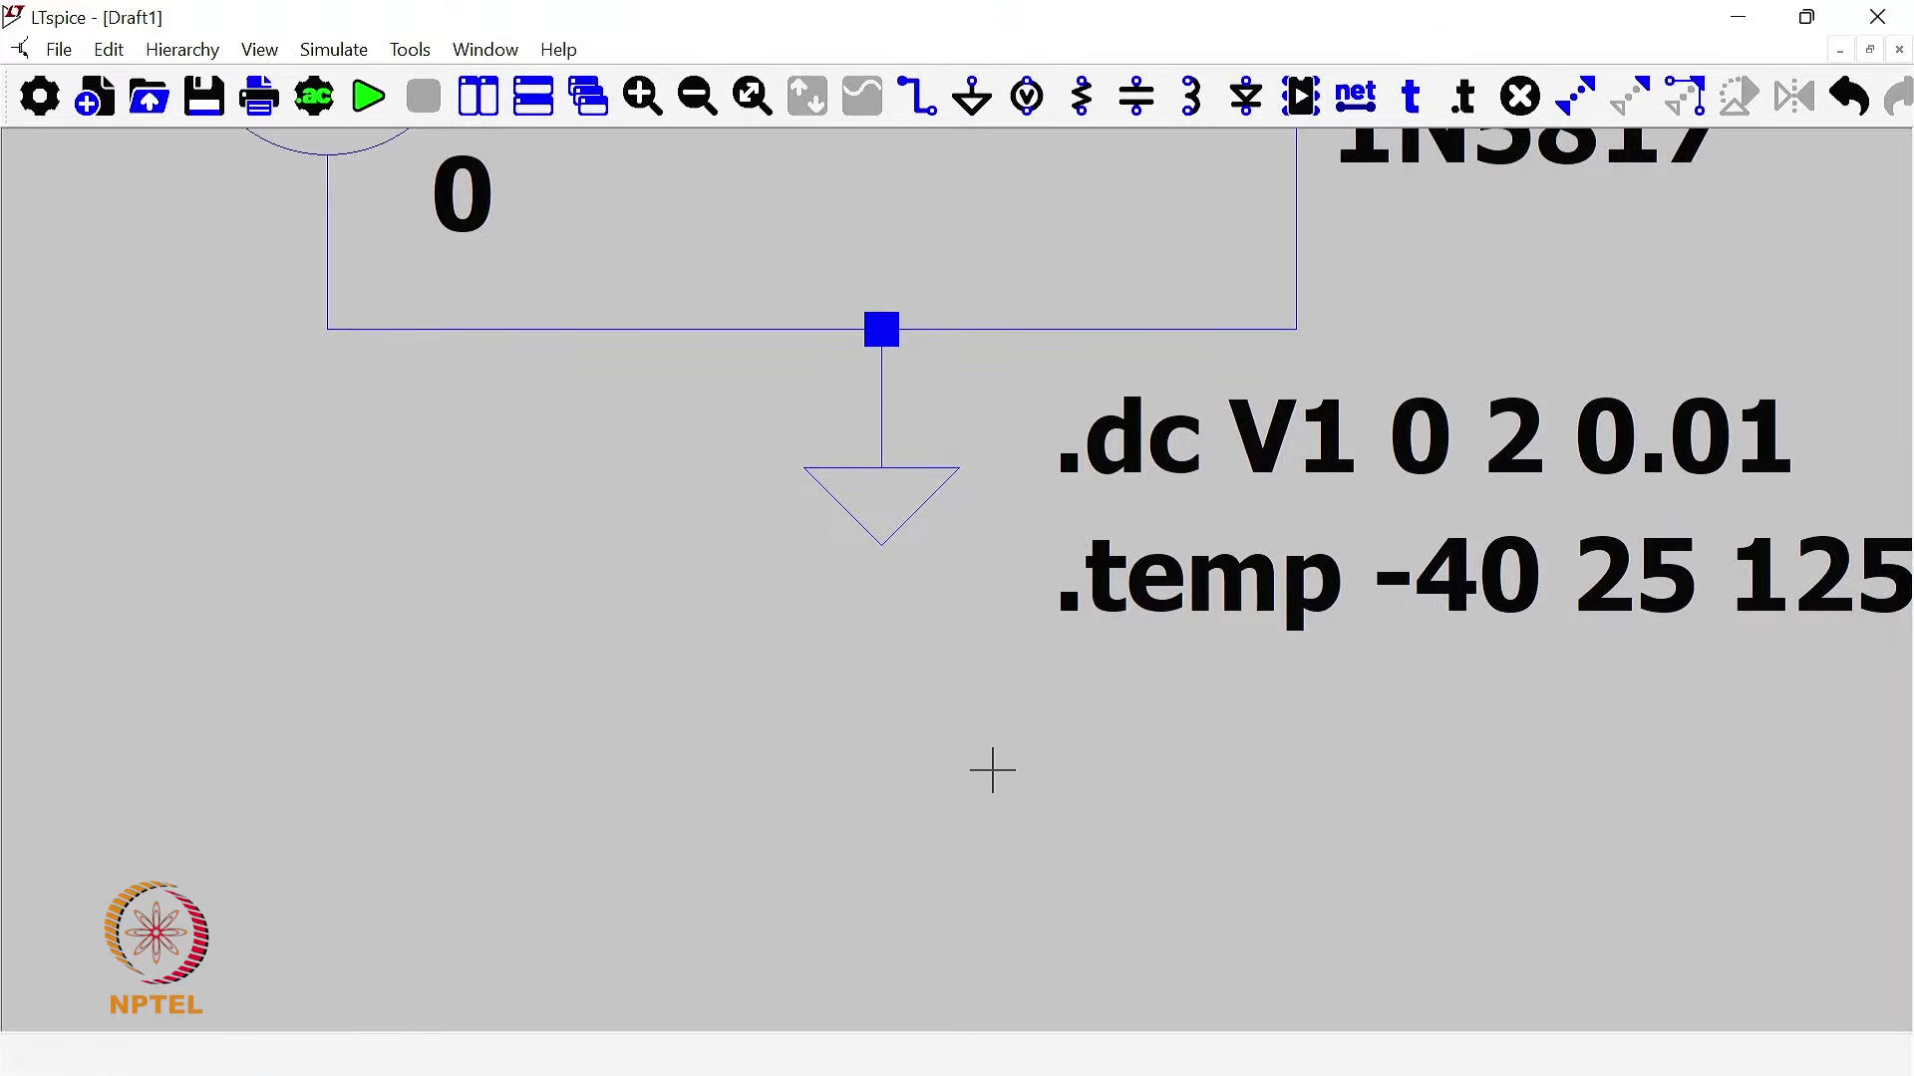
Step: Run the DC sweep simulation and plot the diode current I(D1)
key(space)
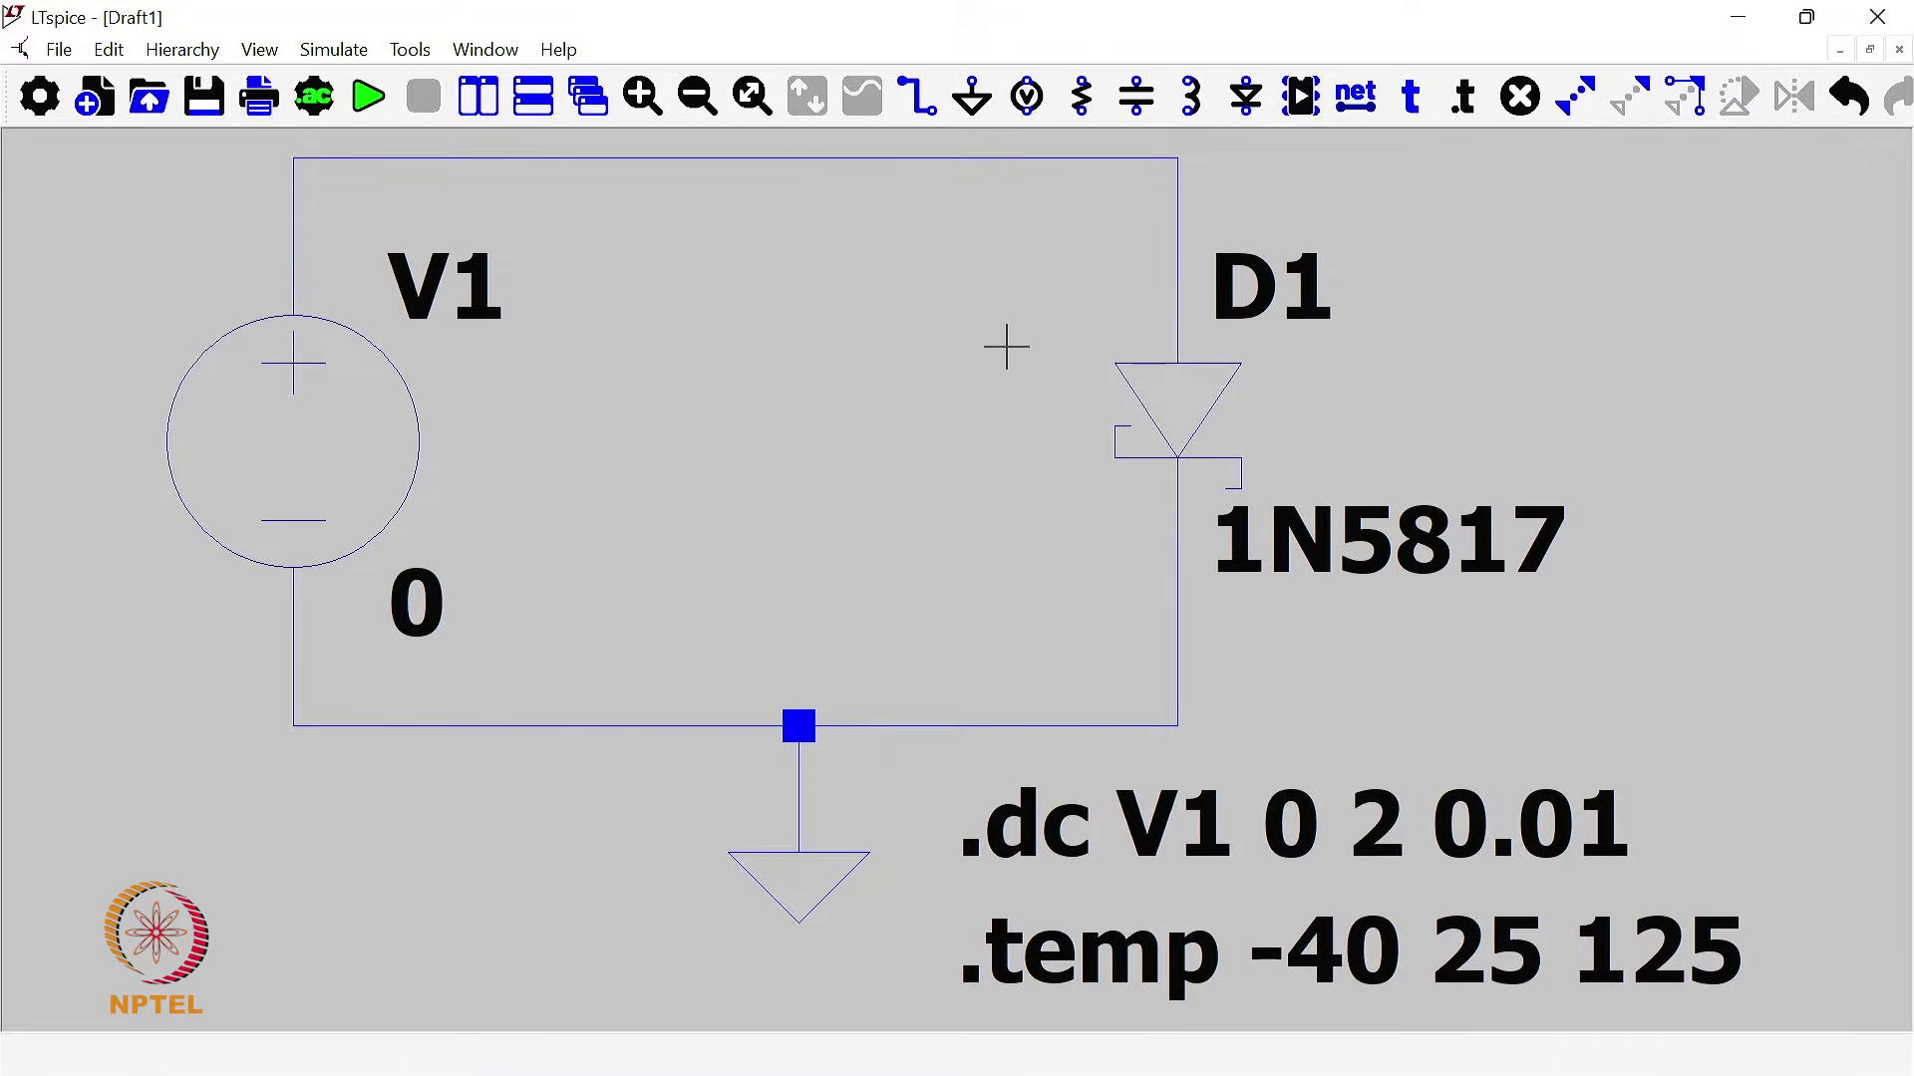
click(369, 99)
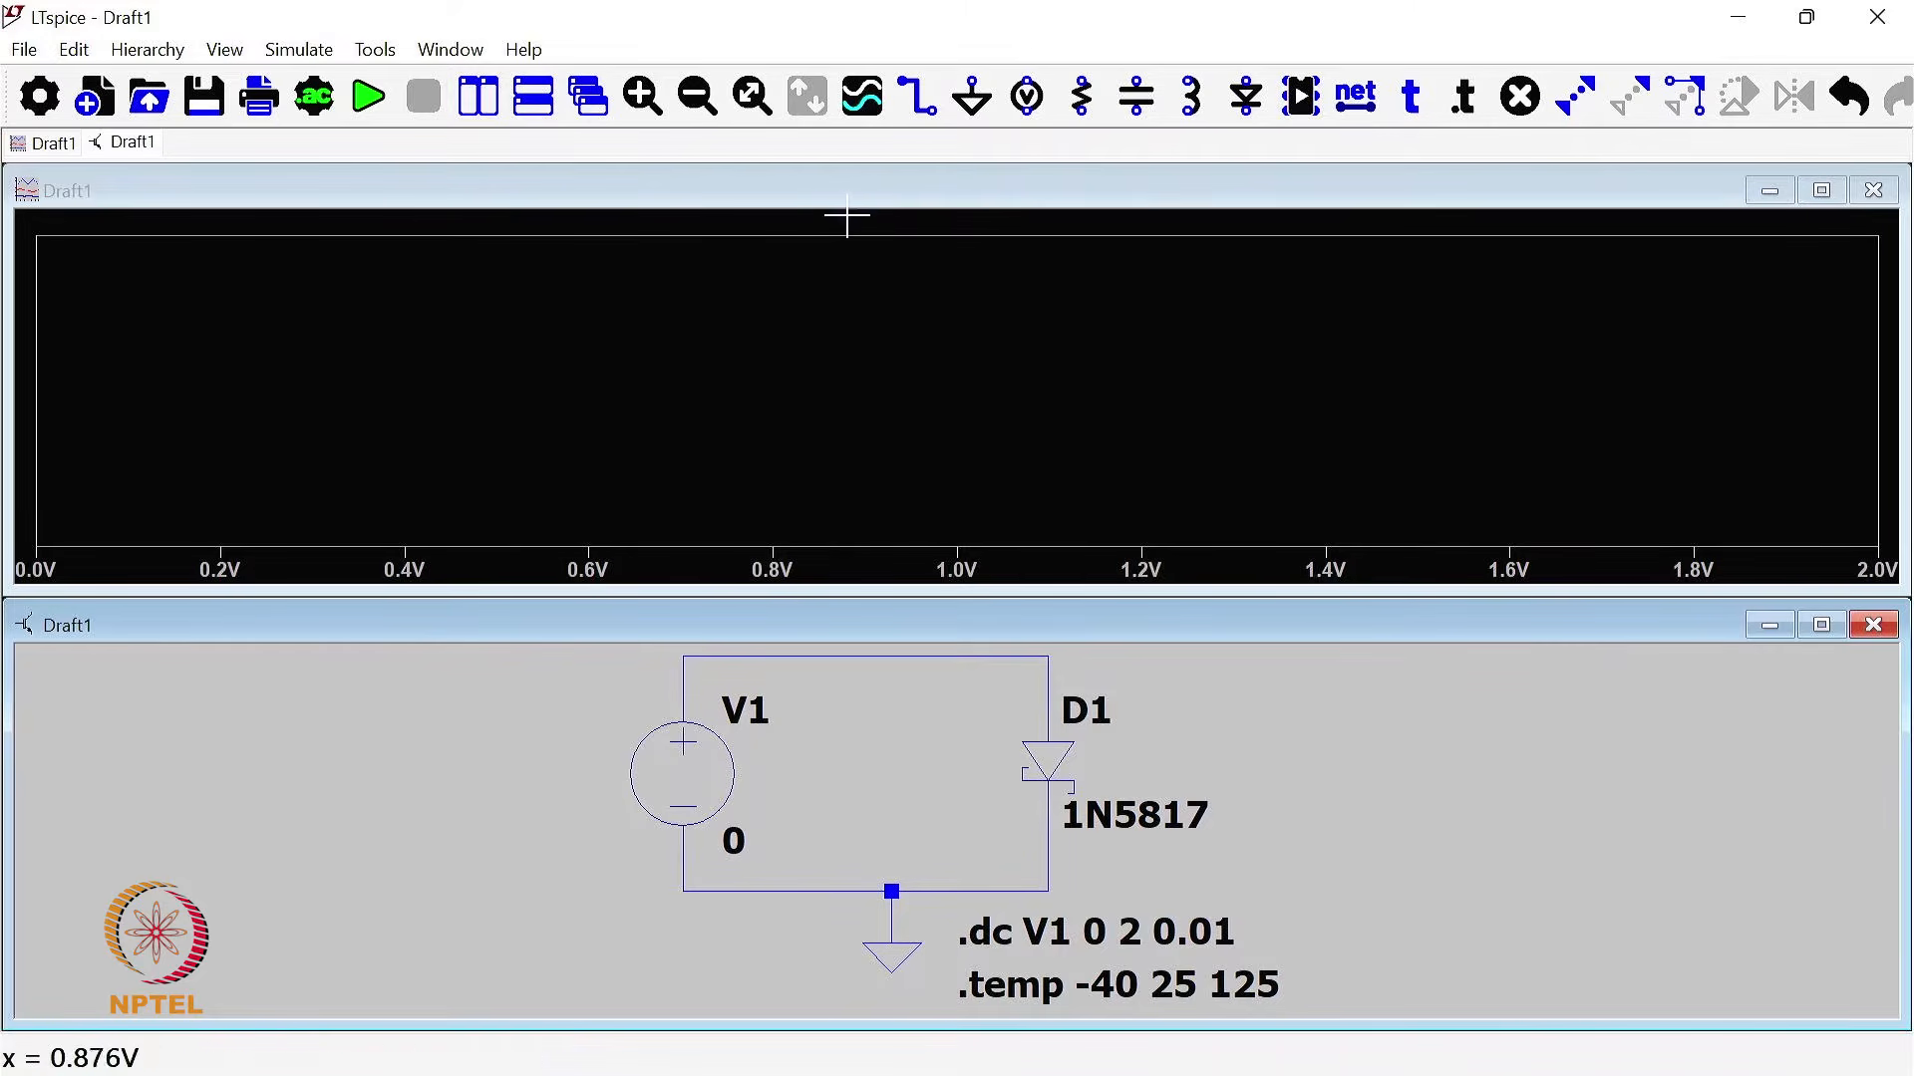
right_click(850, 216)
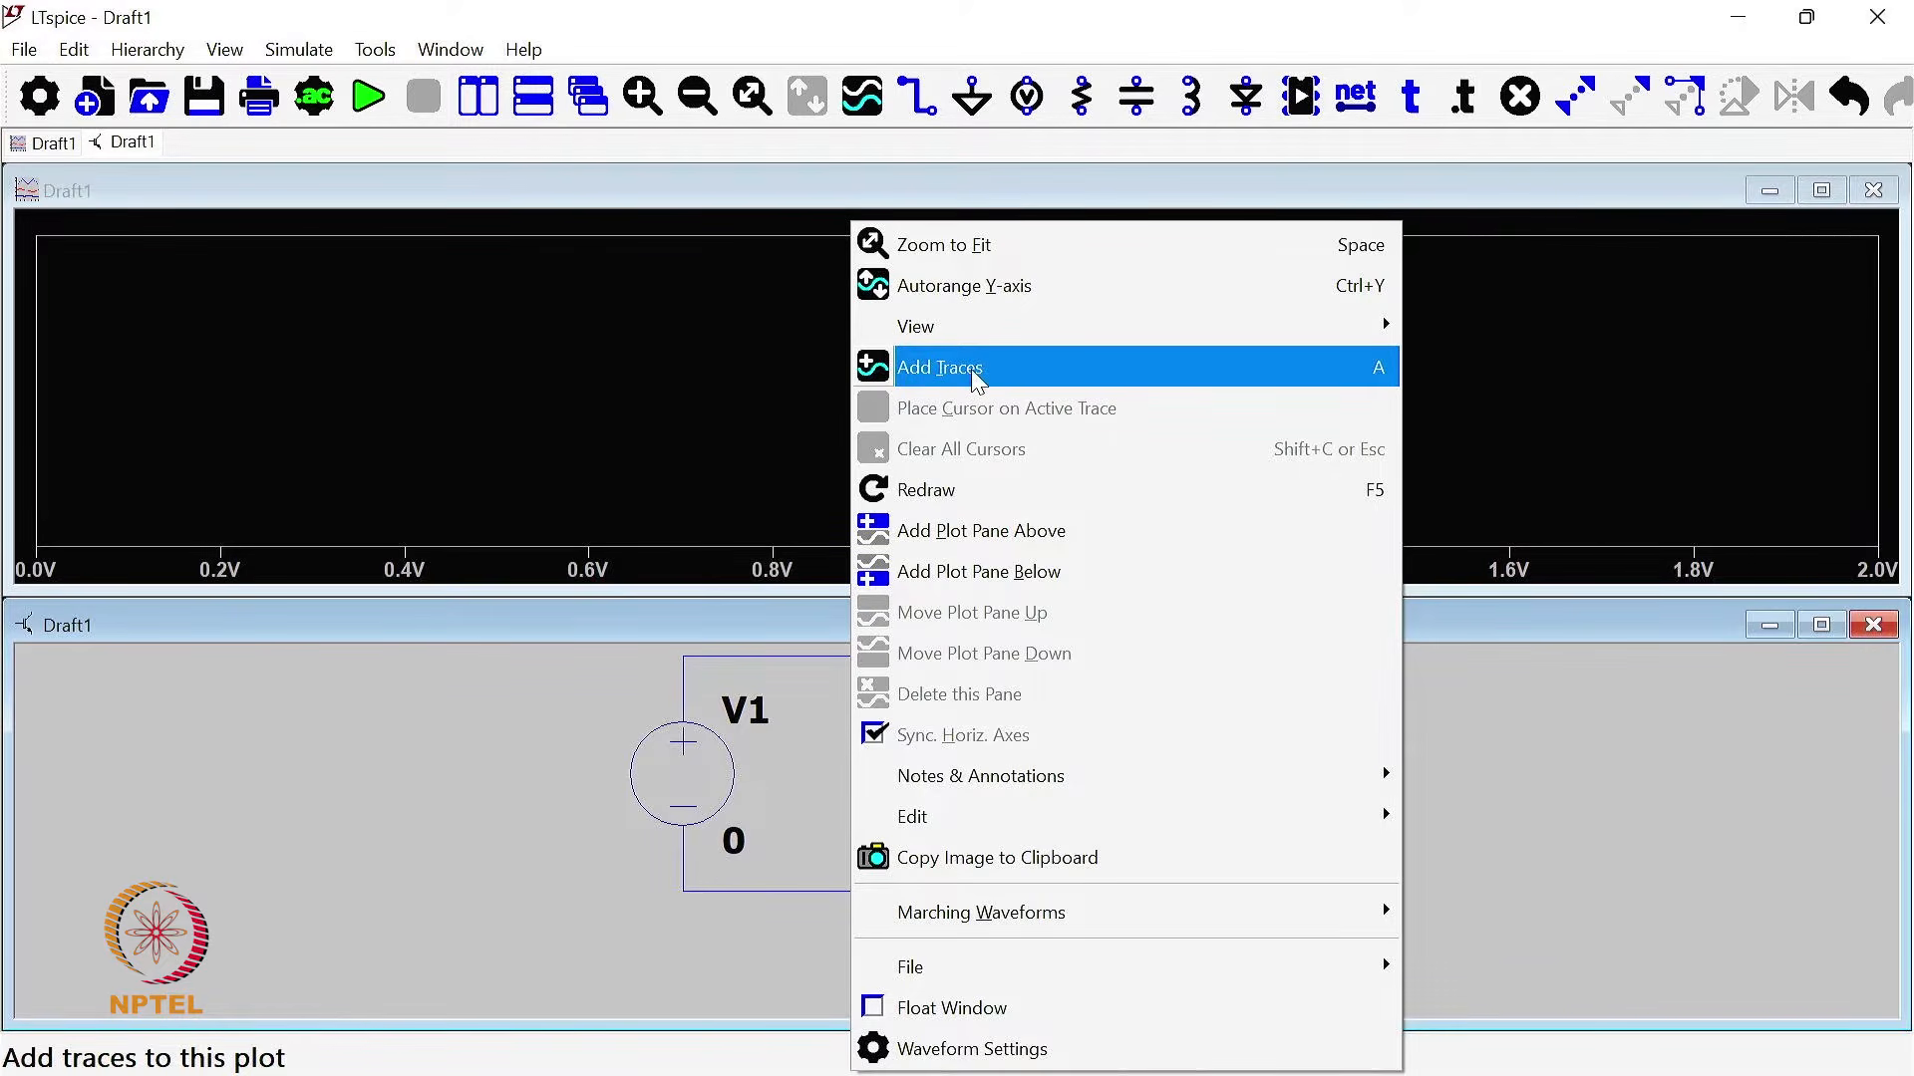
click(937, 377)
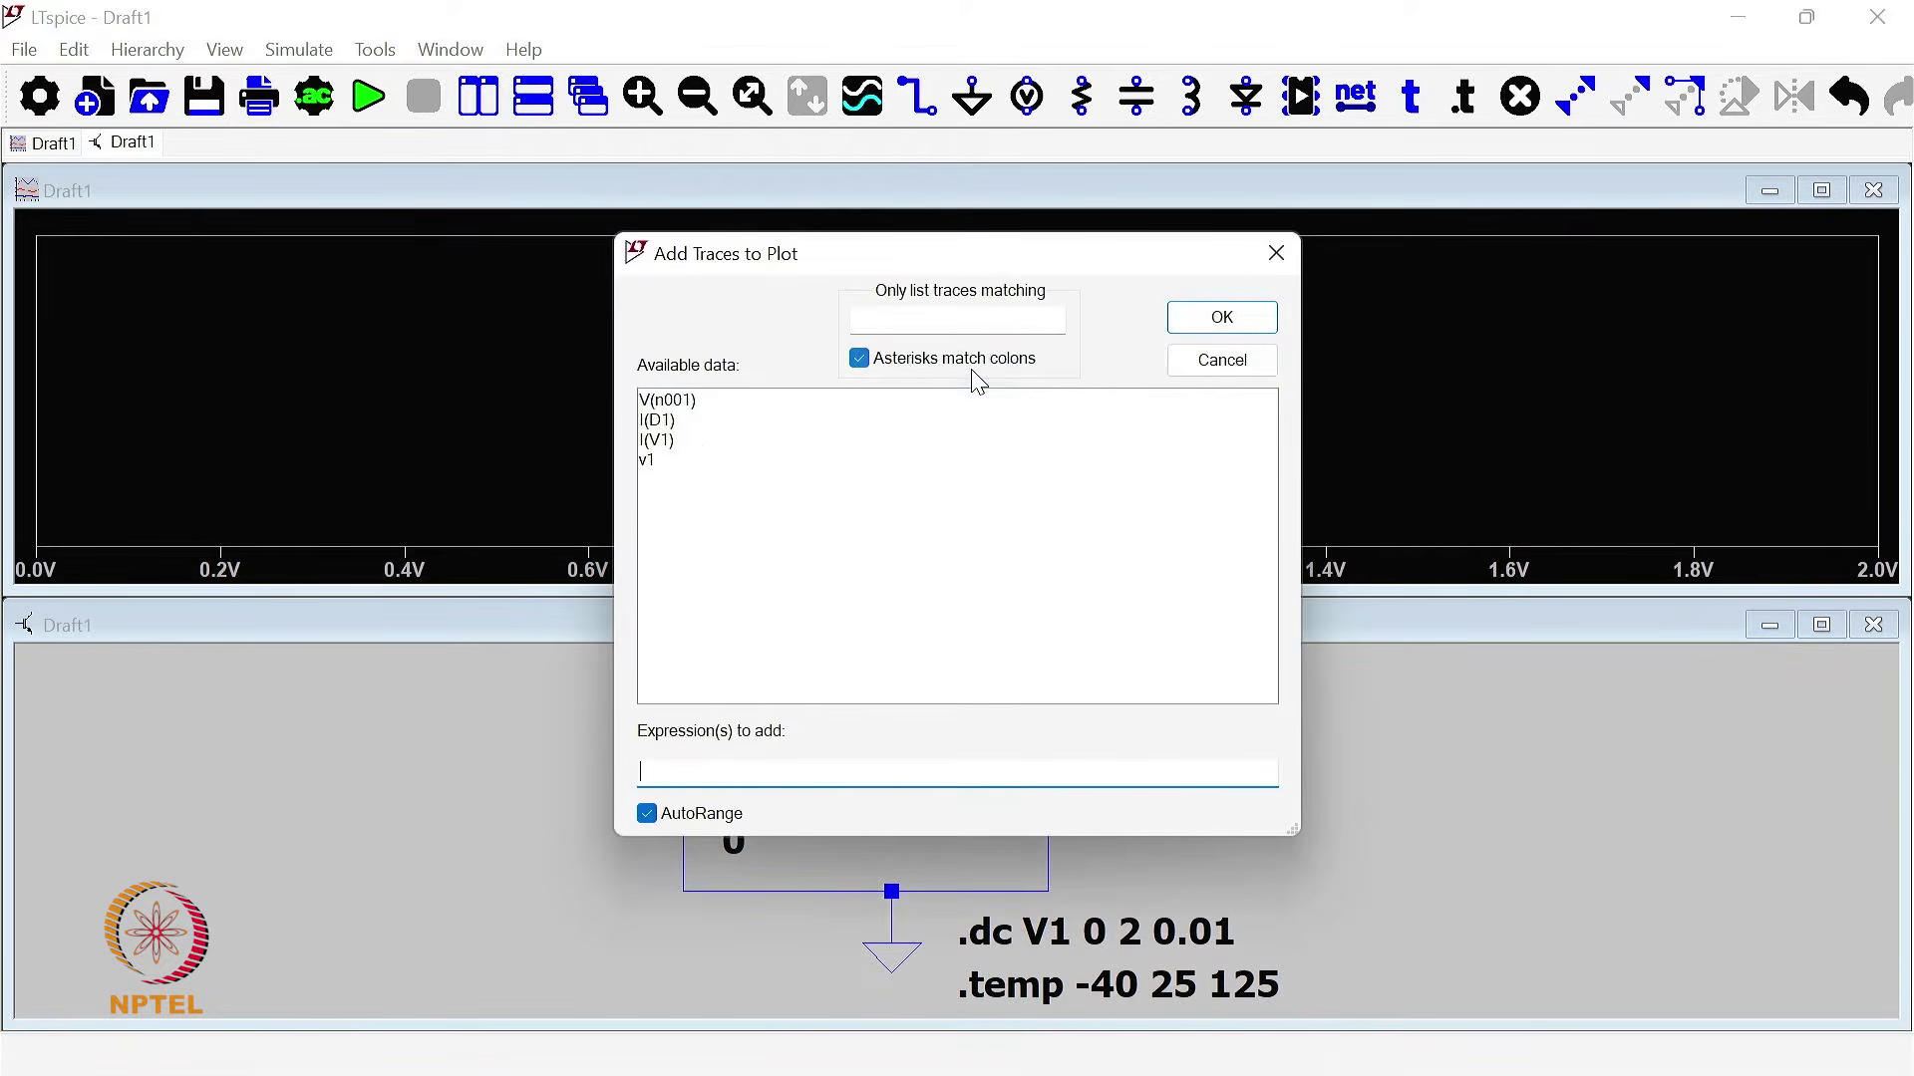
click(658, 423)
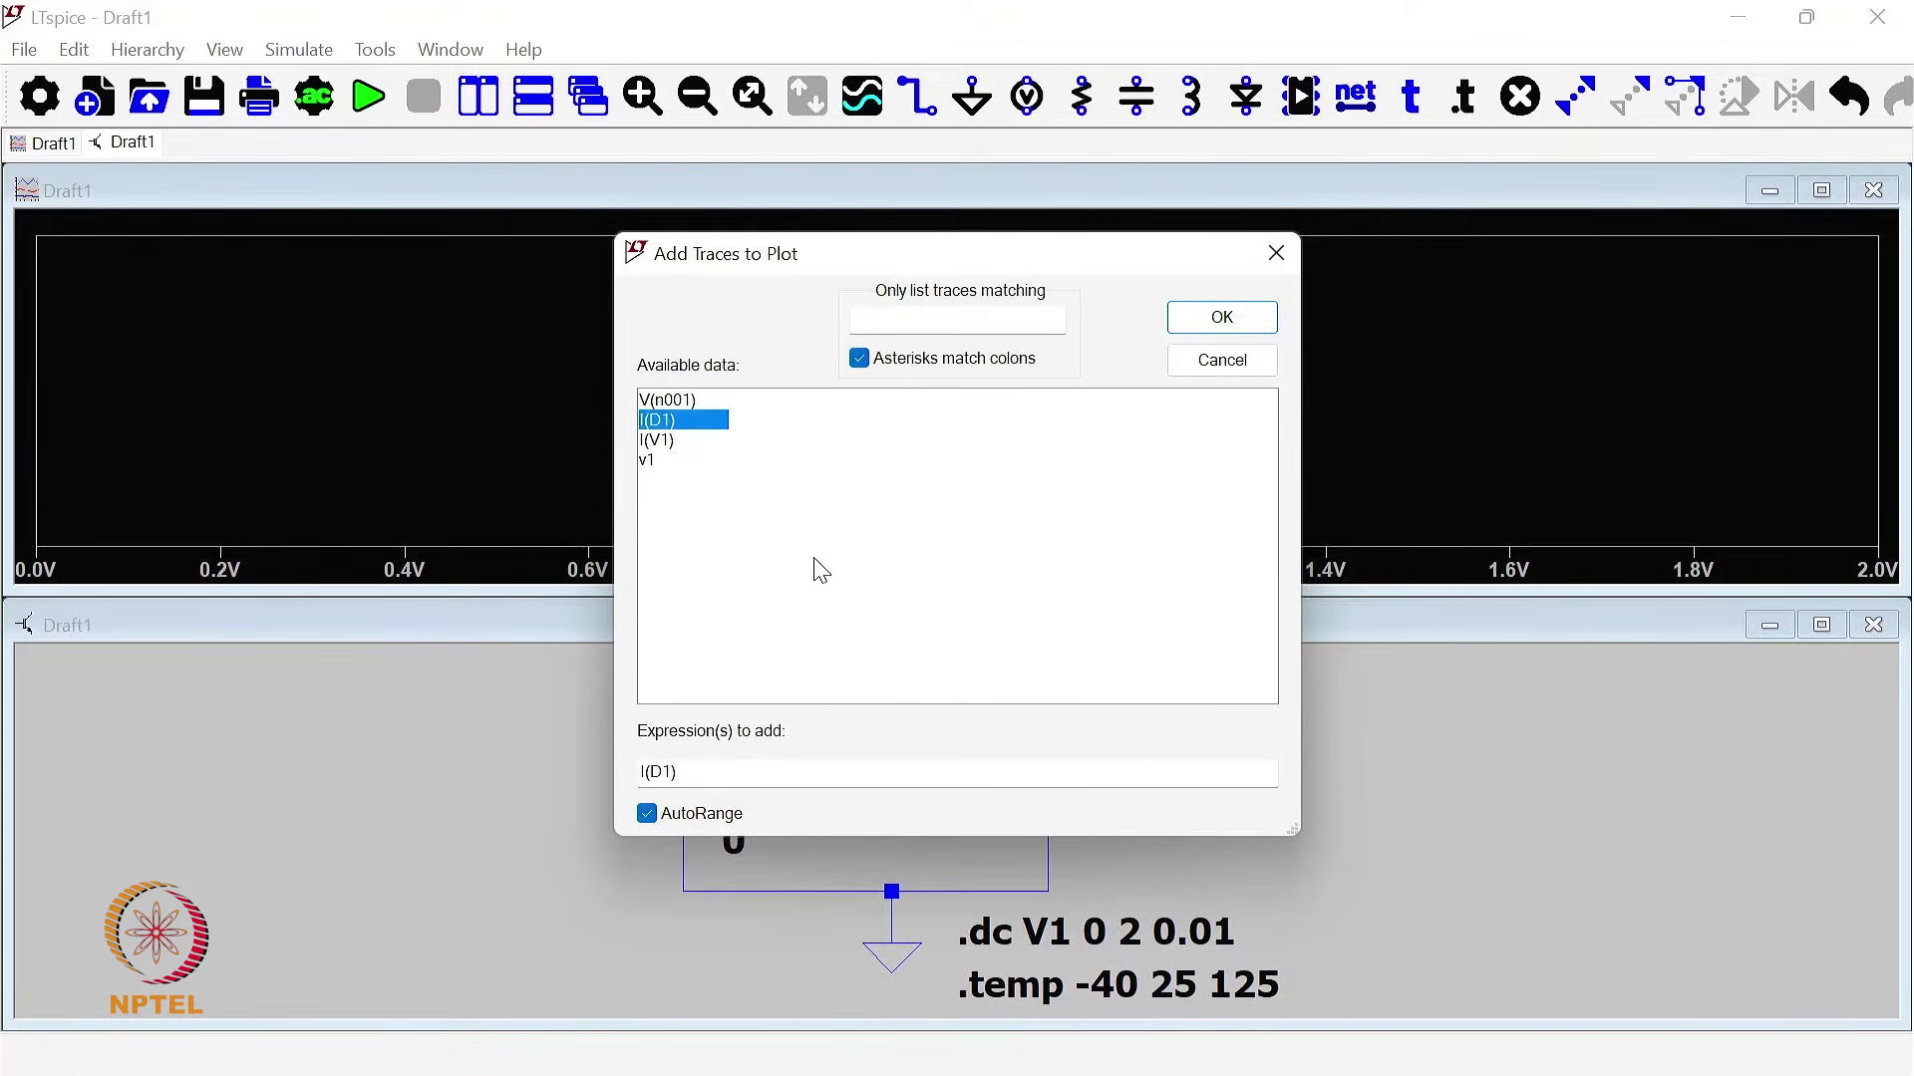
click(1224, 319)
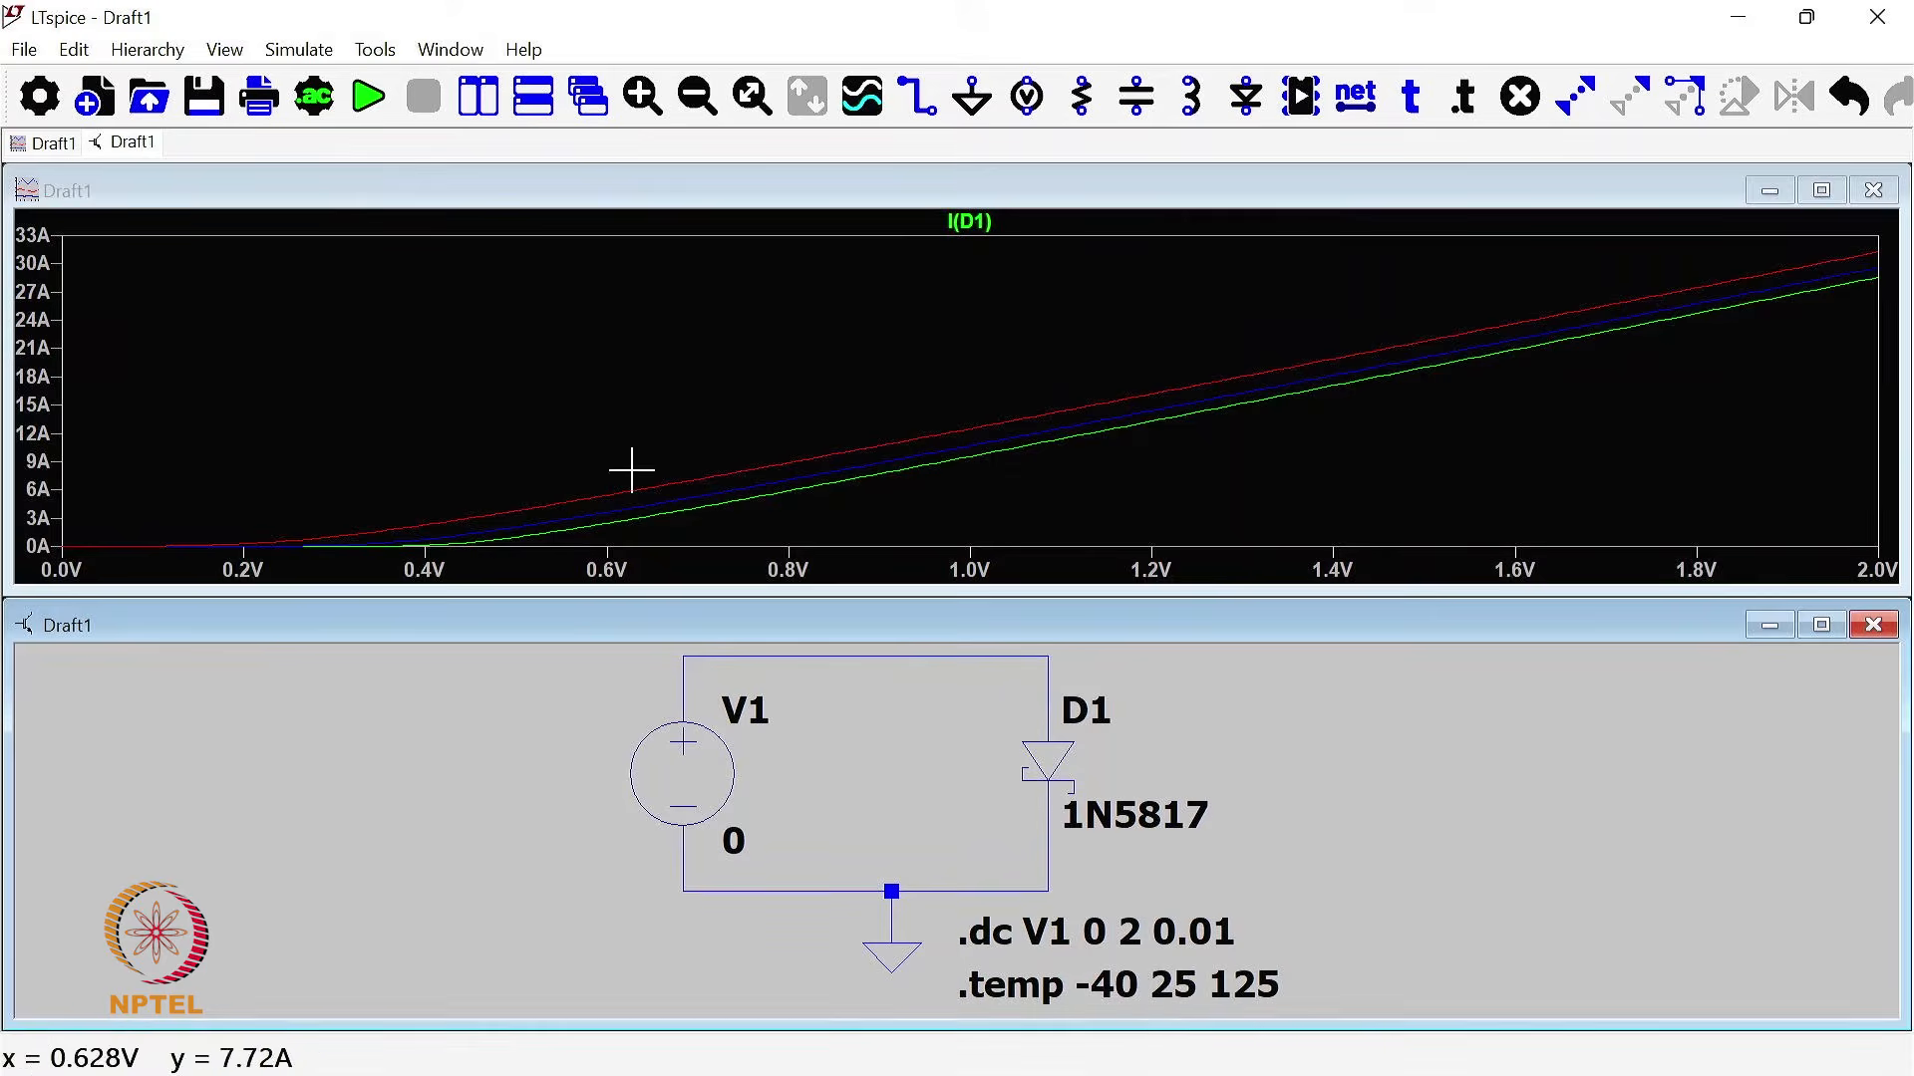
Step: Arrange the waveform and schematic windows side by side and compare the I(D1) curves up close
drag(397, 471, 588, 598)
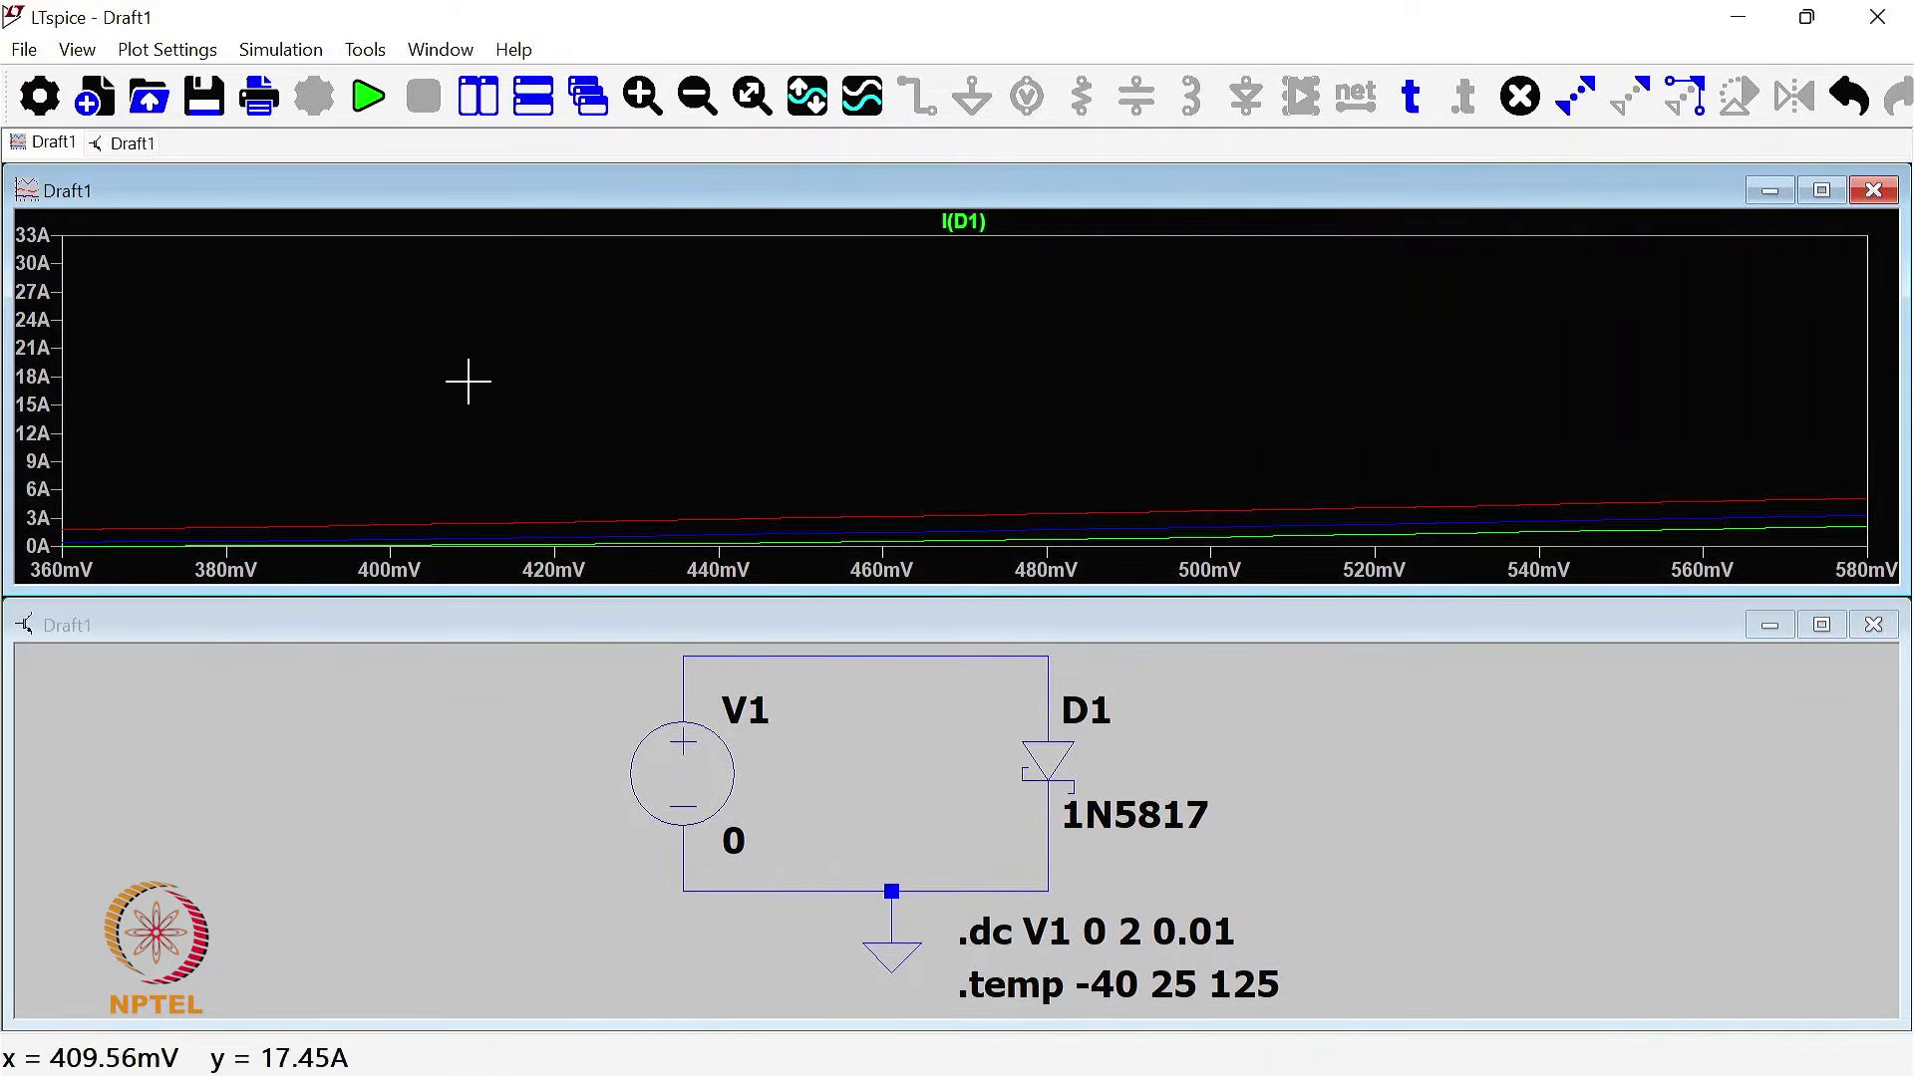
key(space)
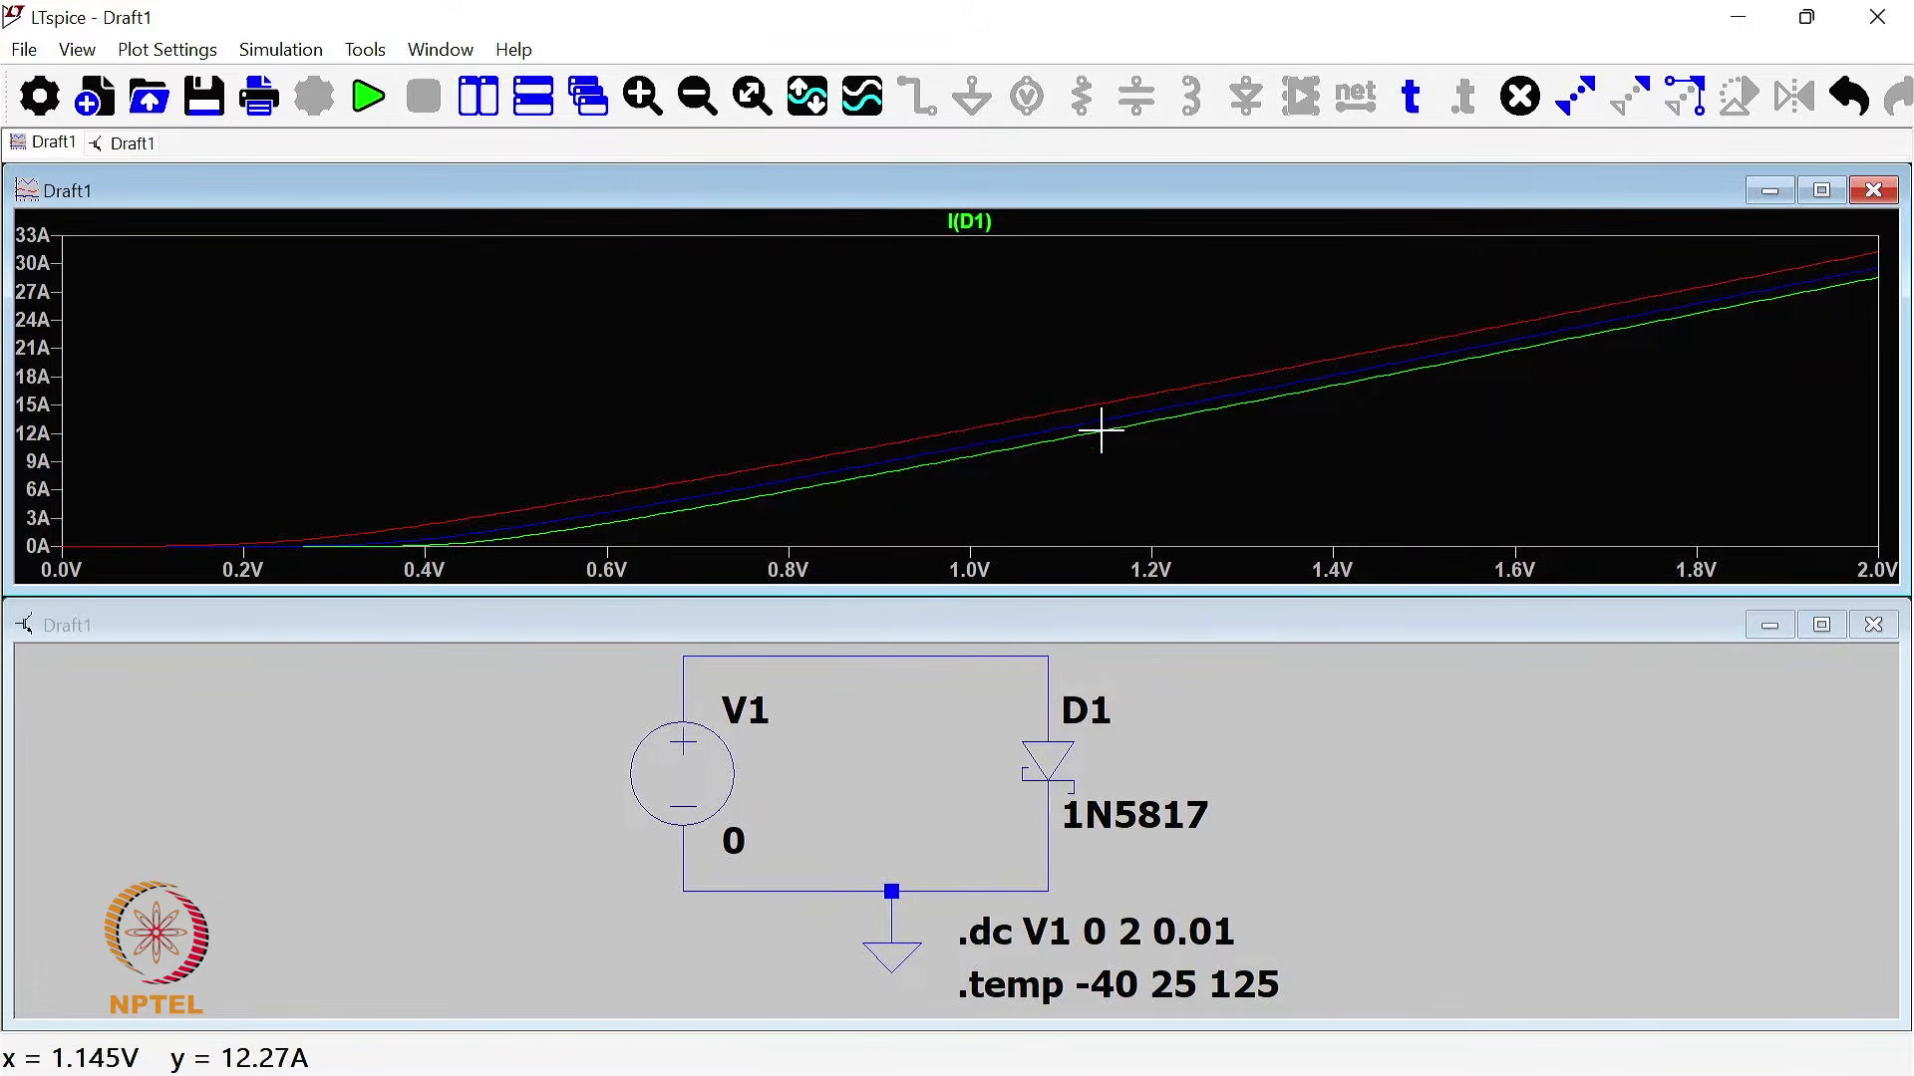
click(482, 99)
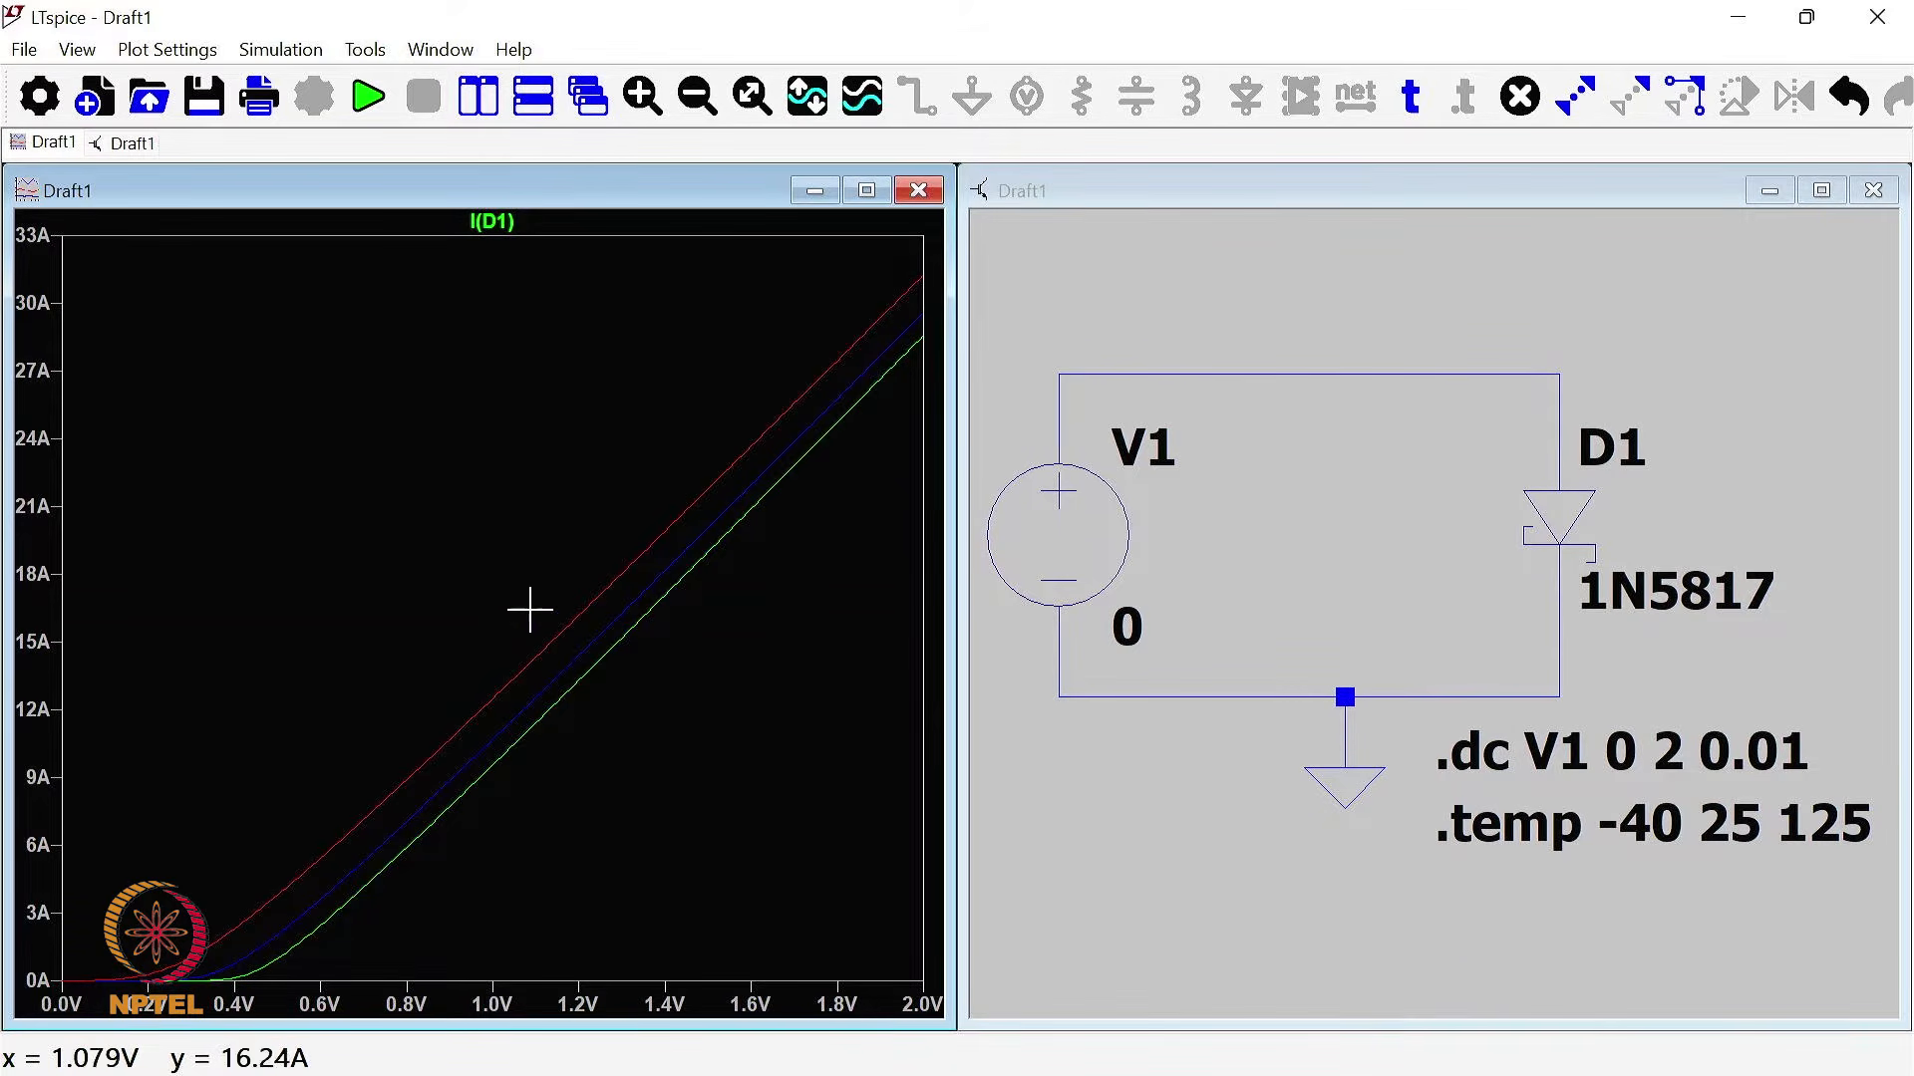
drag(520, 611, 612, 799)
drag(355, 366, 504, 733)
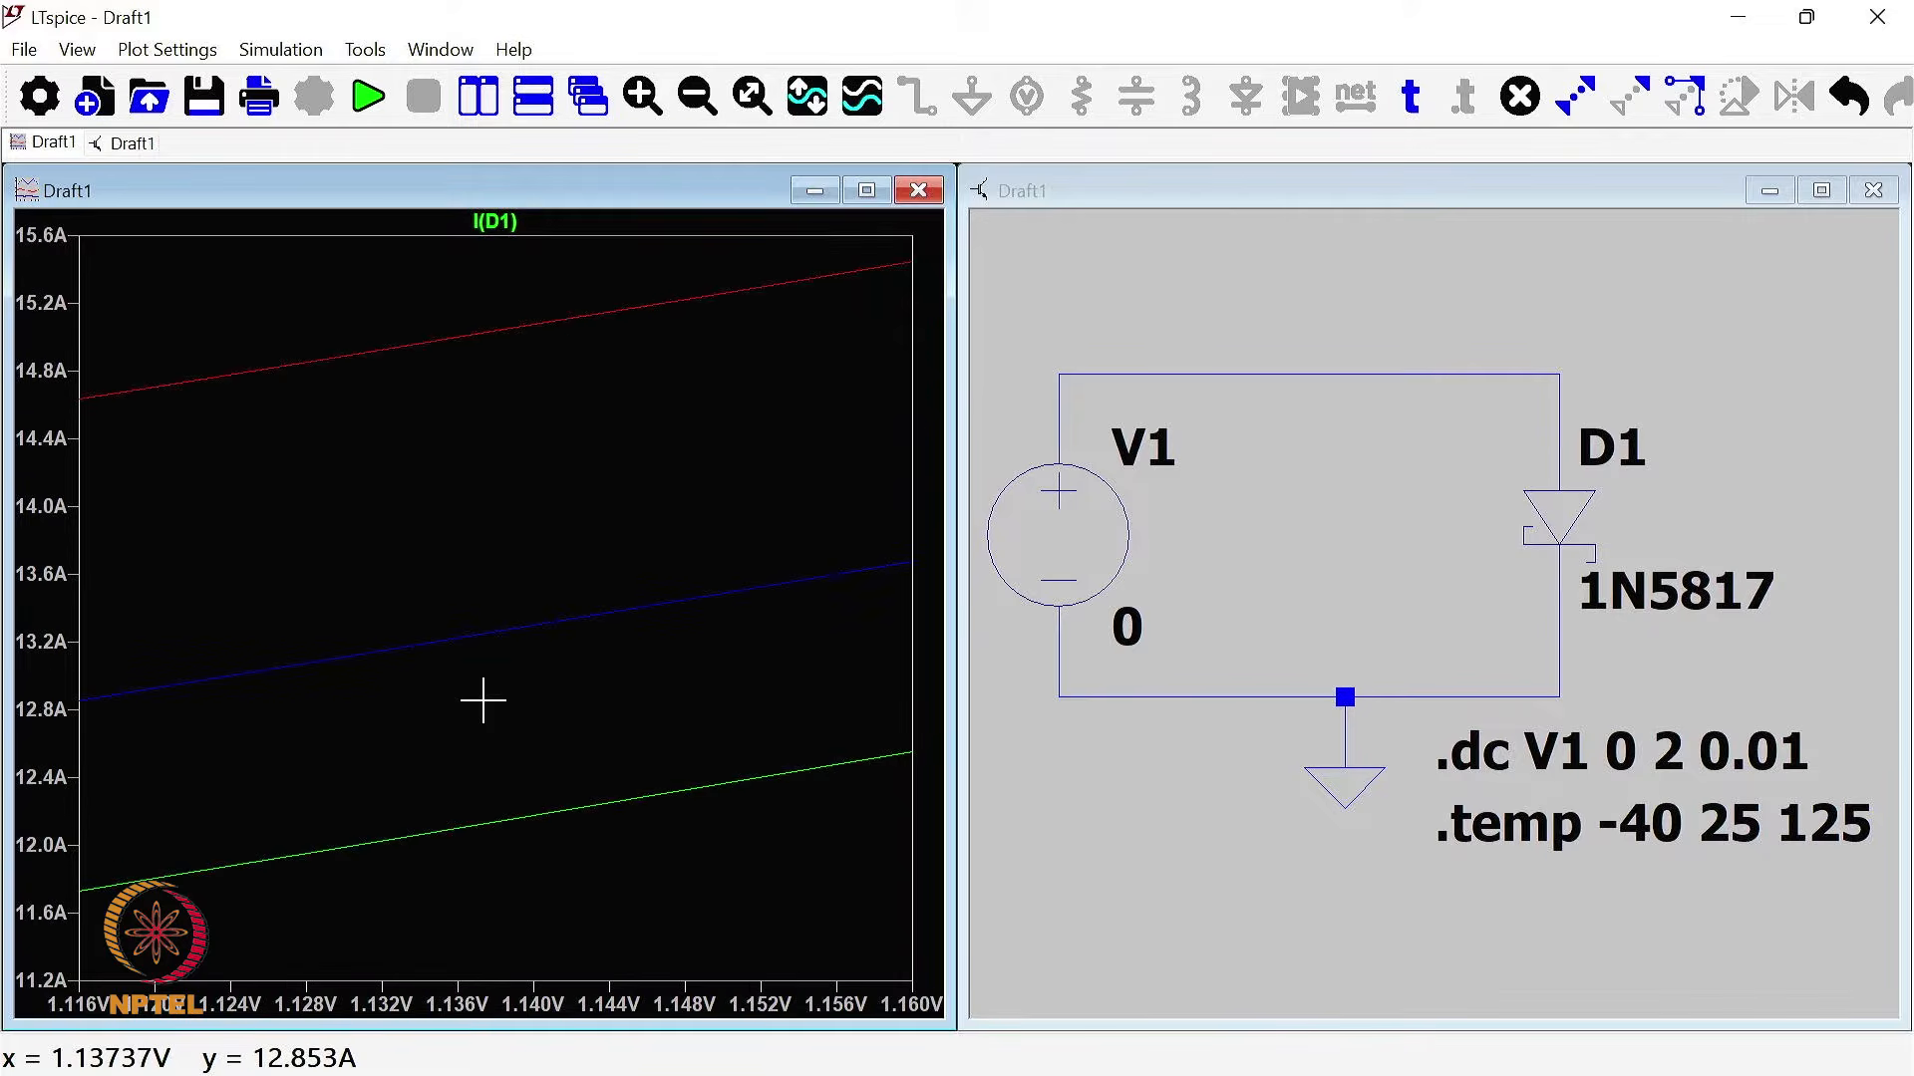
key(ctrl+e)
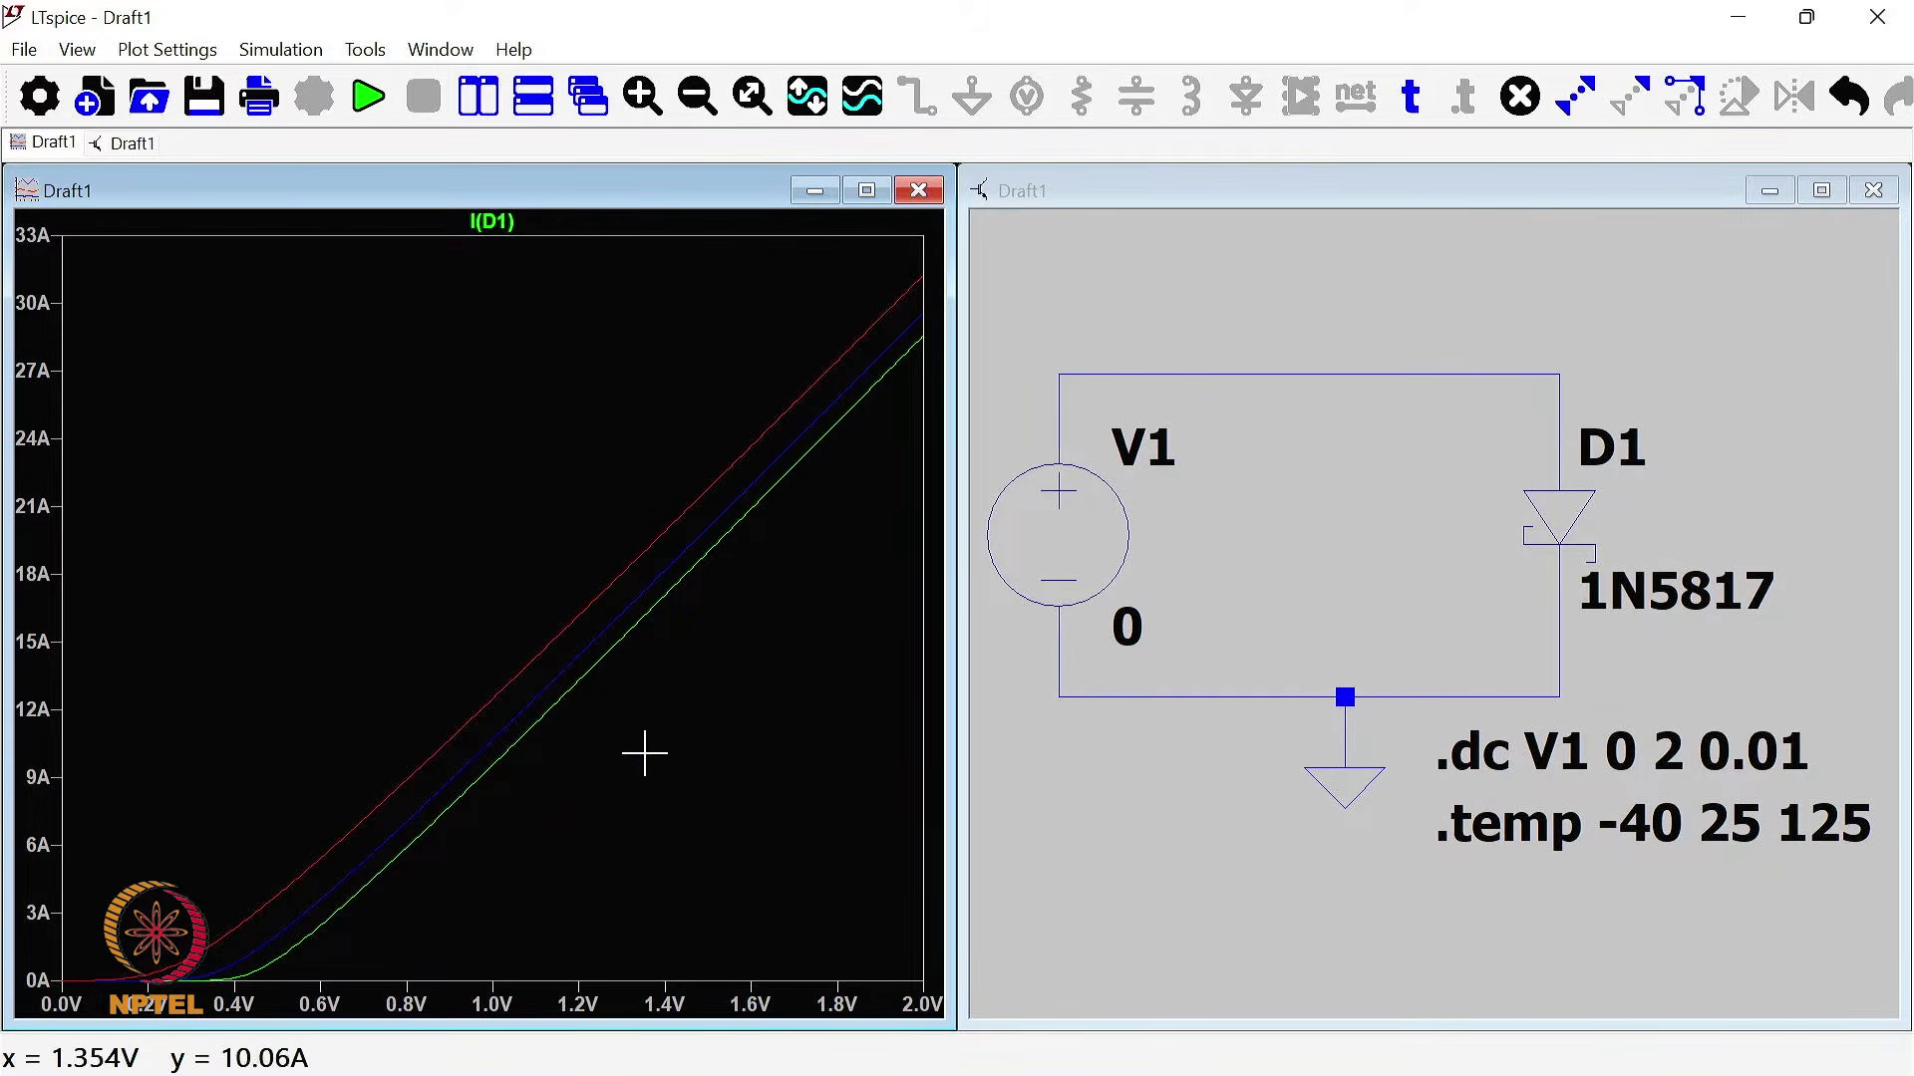
Step: Export the I(D1) trace data as text to Draft1.txt on the Desktop
right_click(600, 591)
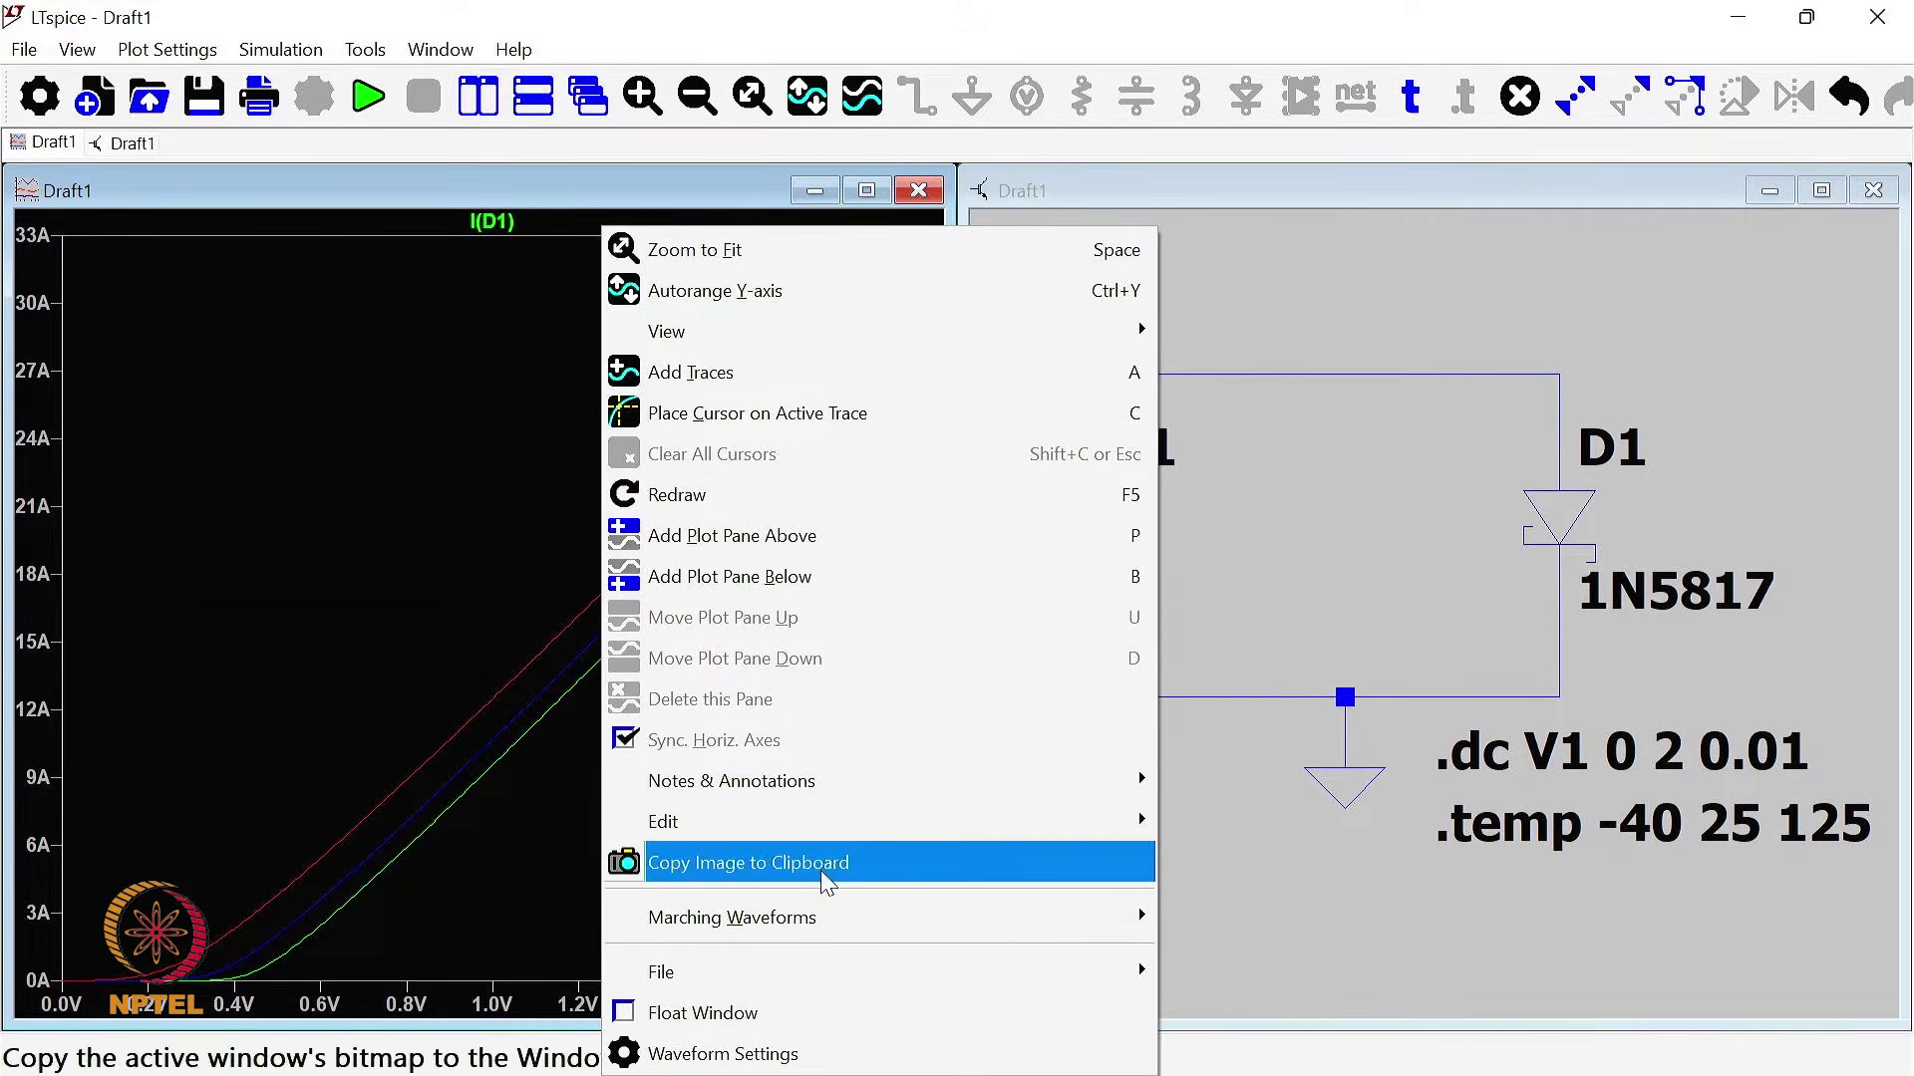
mouse_move(795, 967)
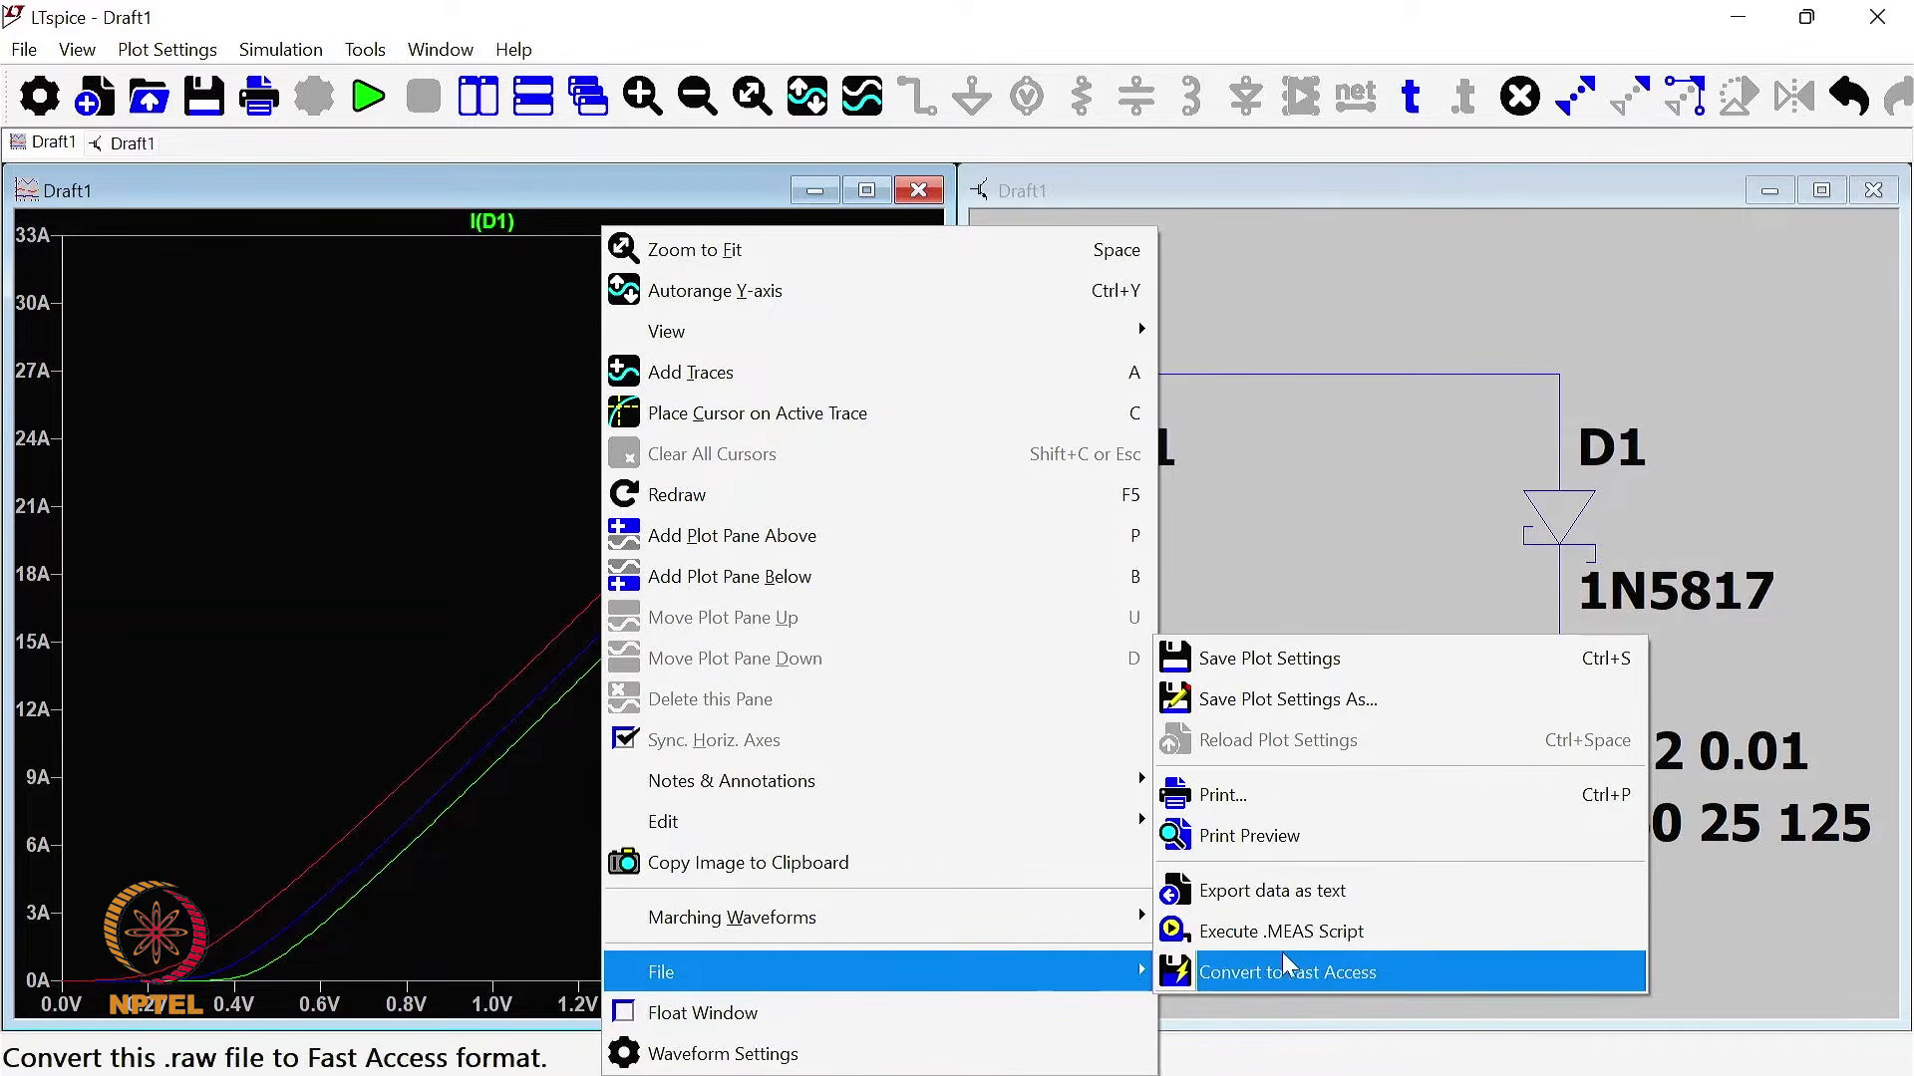
click(1284, 889)
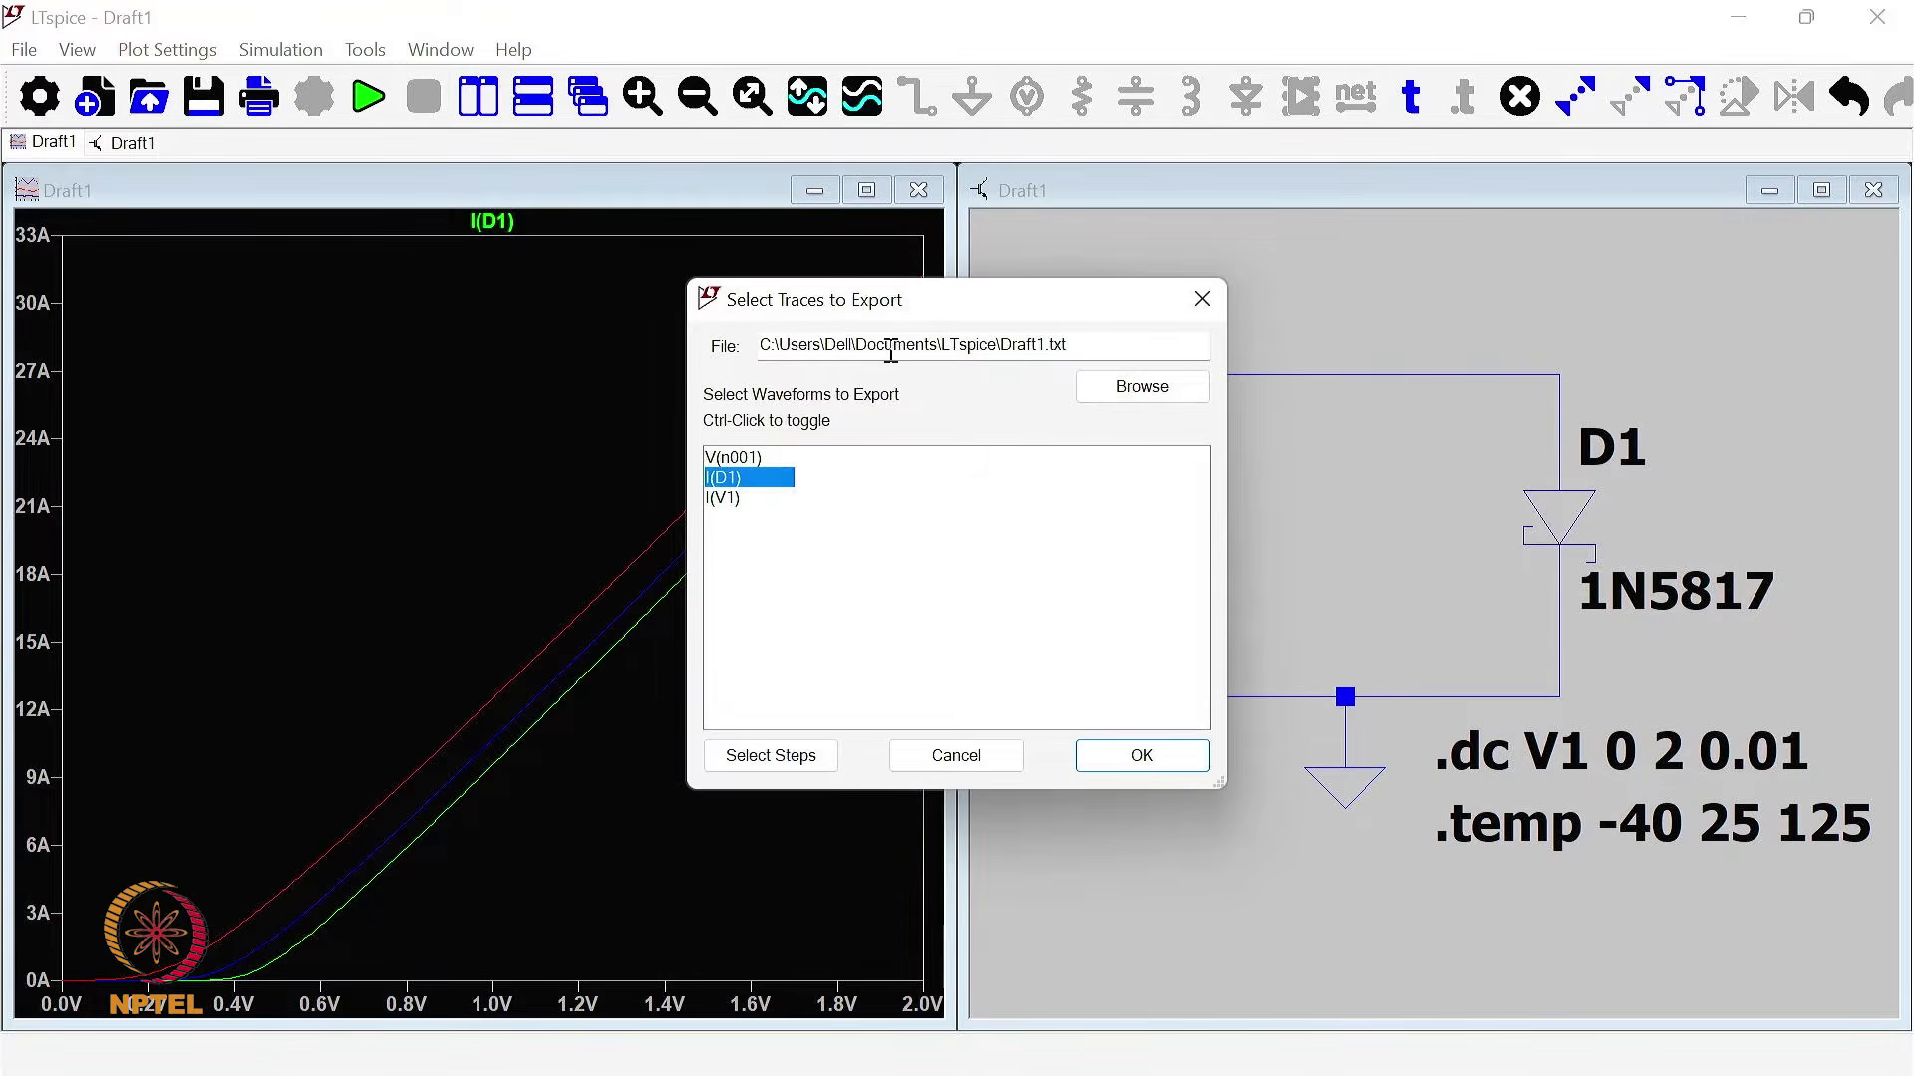
click(1156, 389)
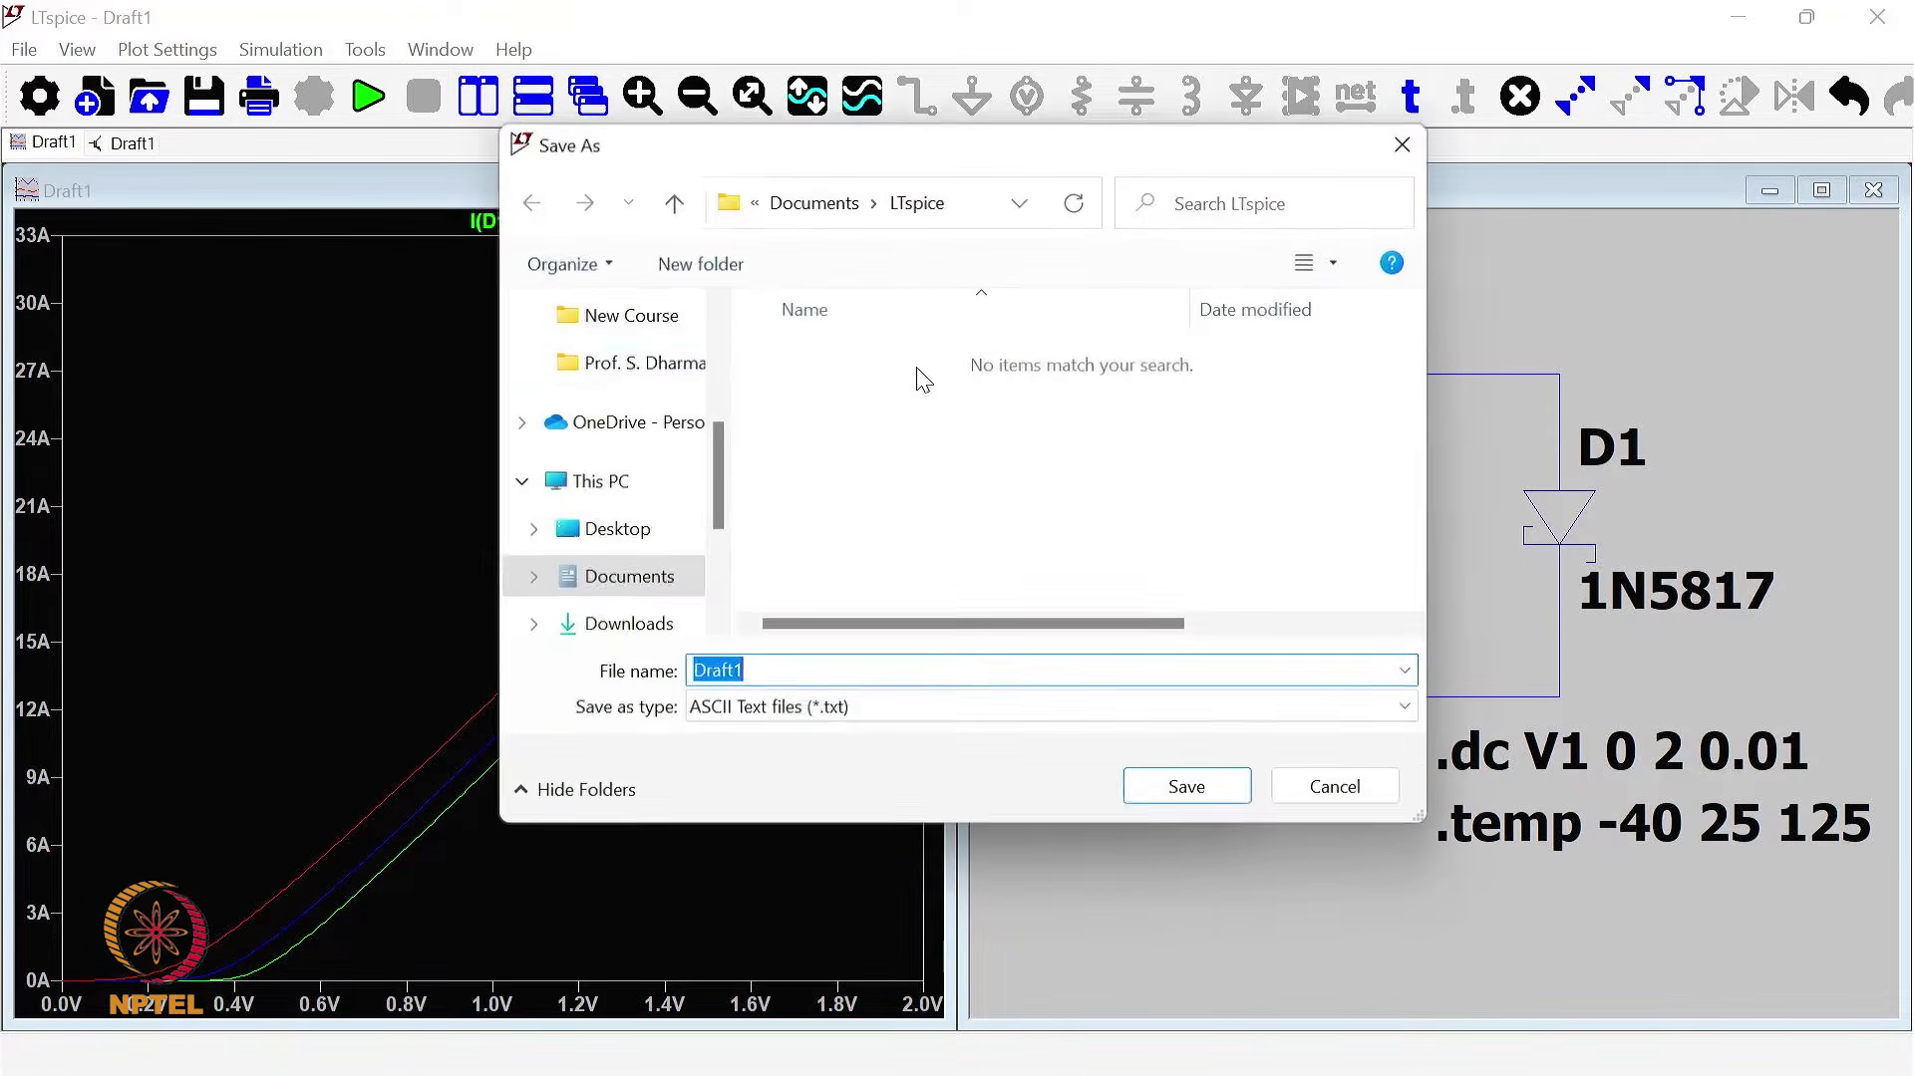
click(697, 481)
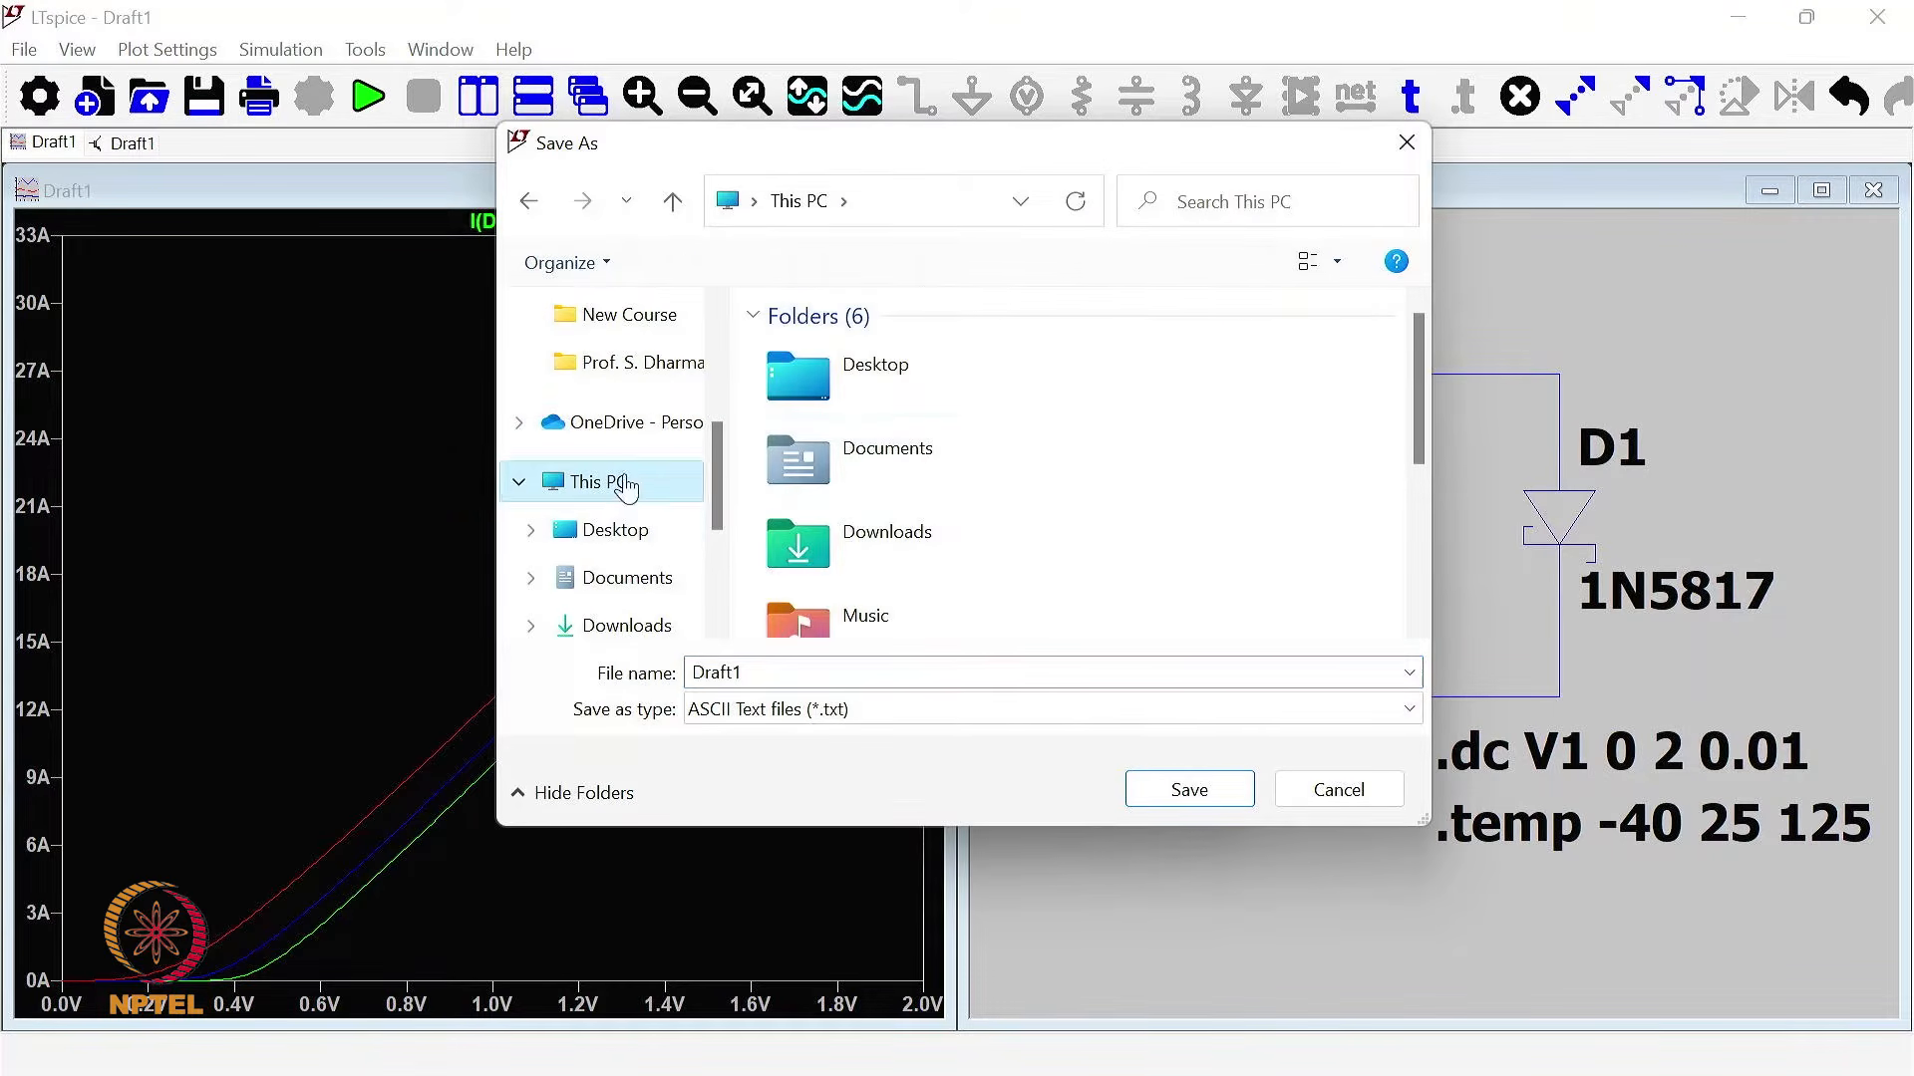
click(661, 529)
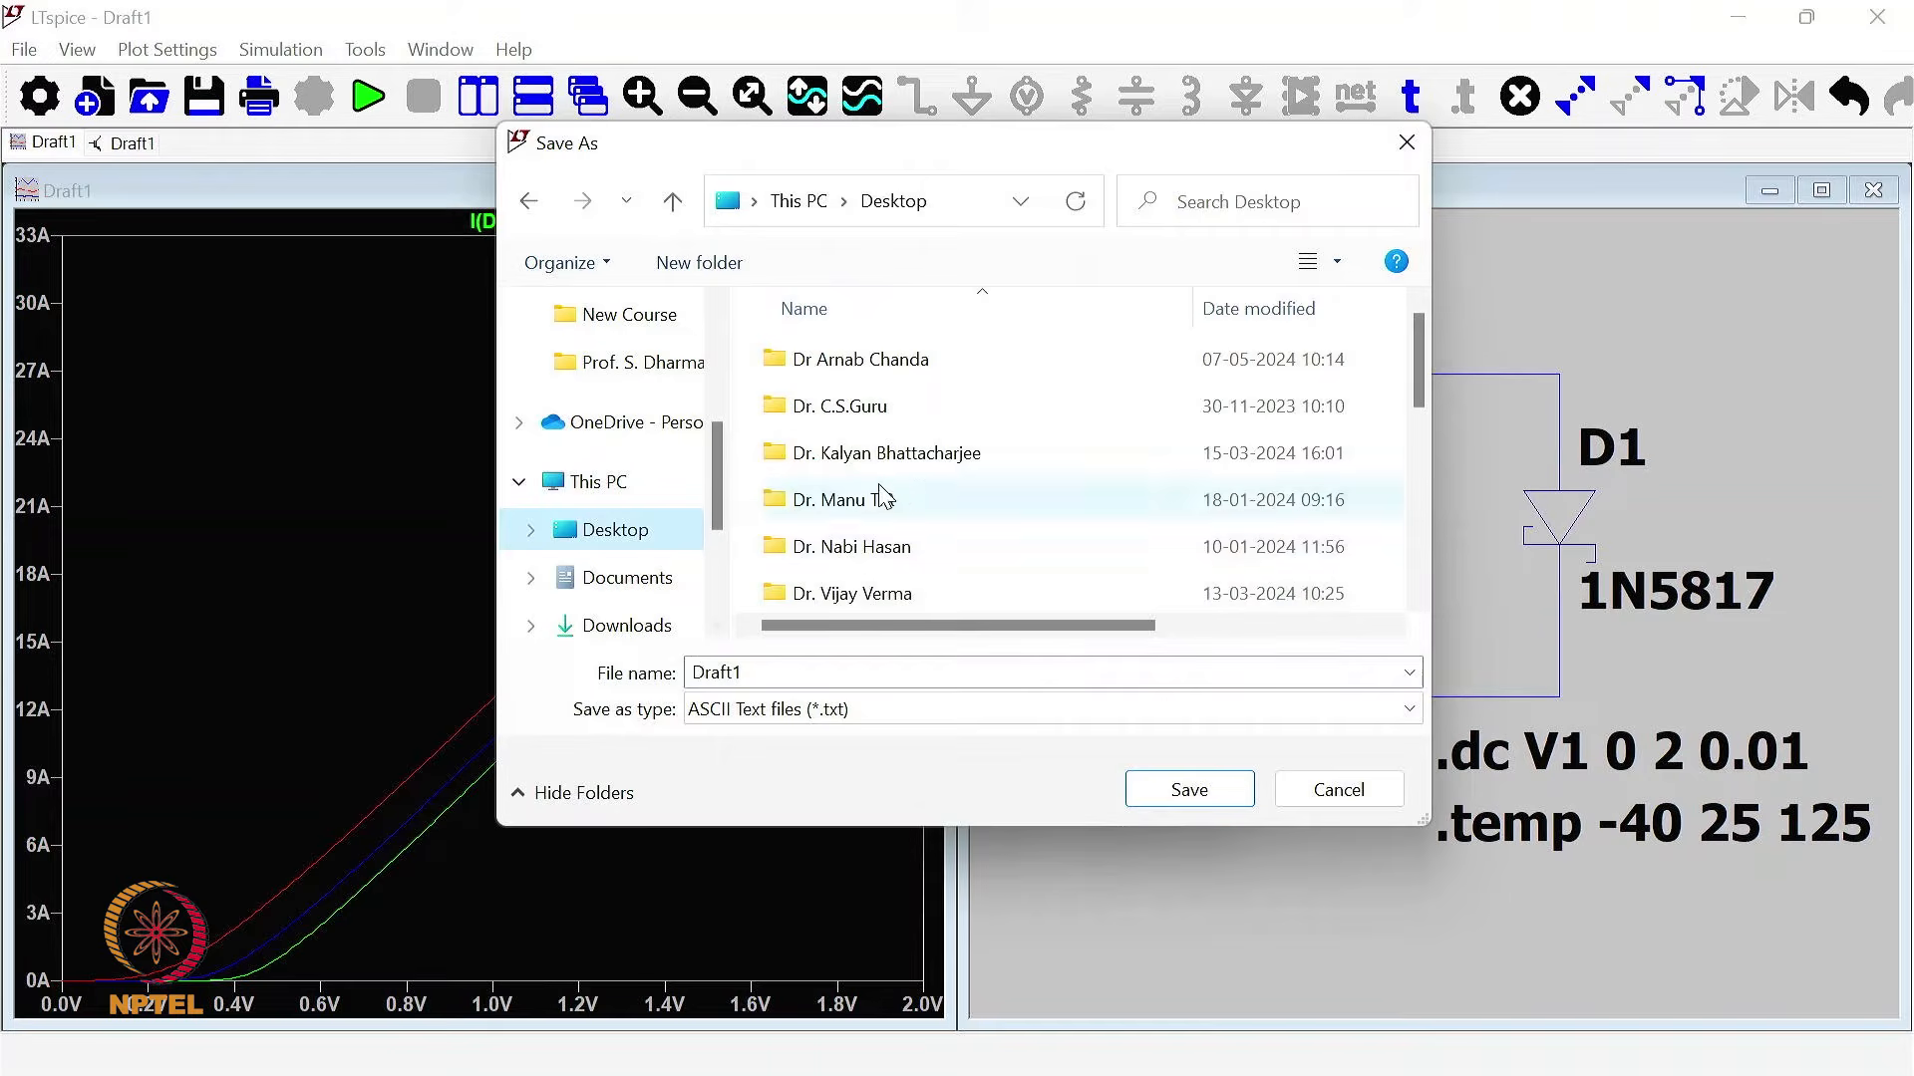
click(1190, 791)
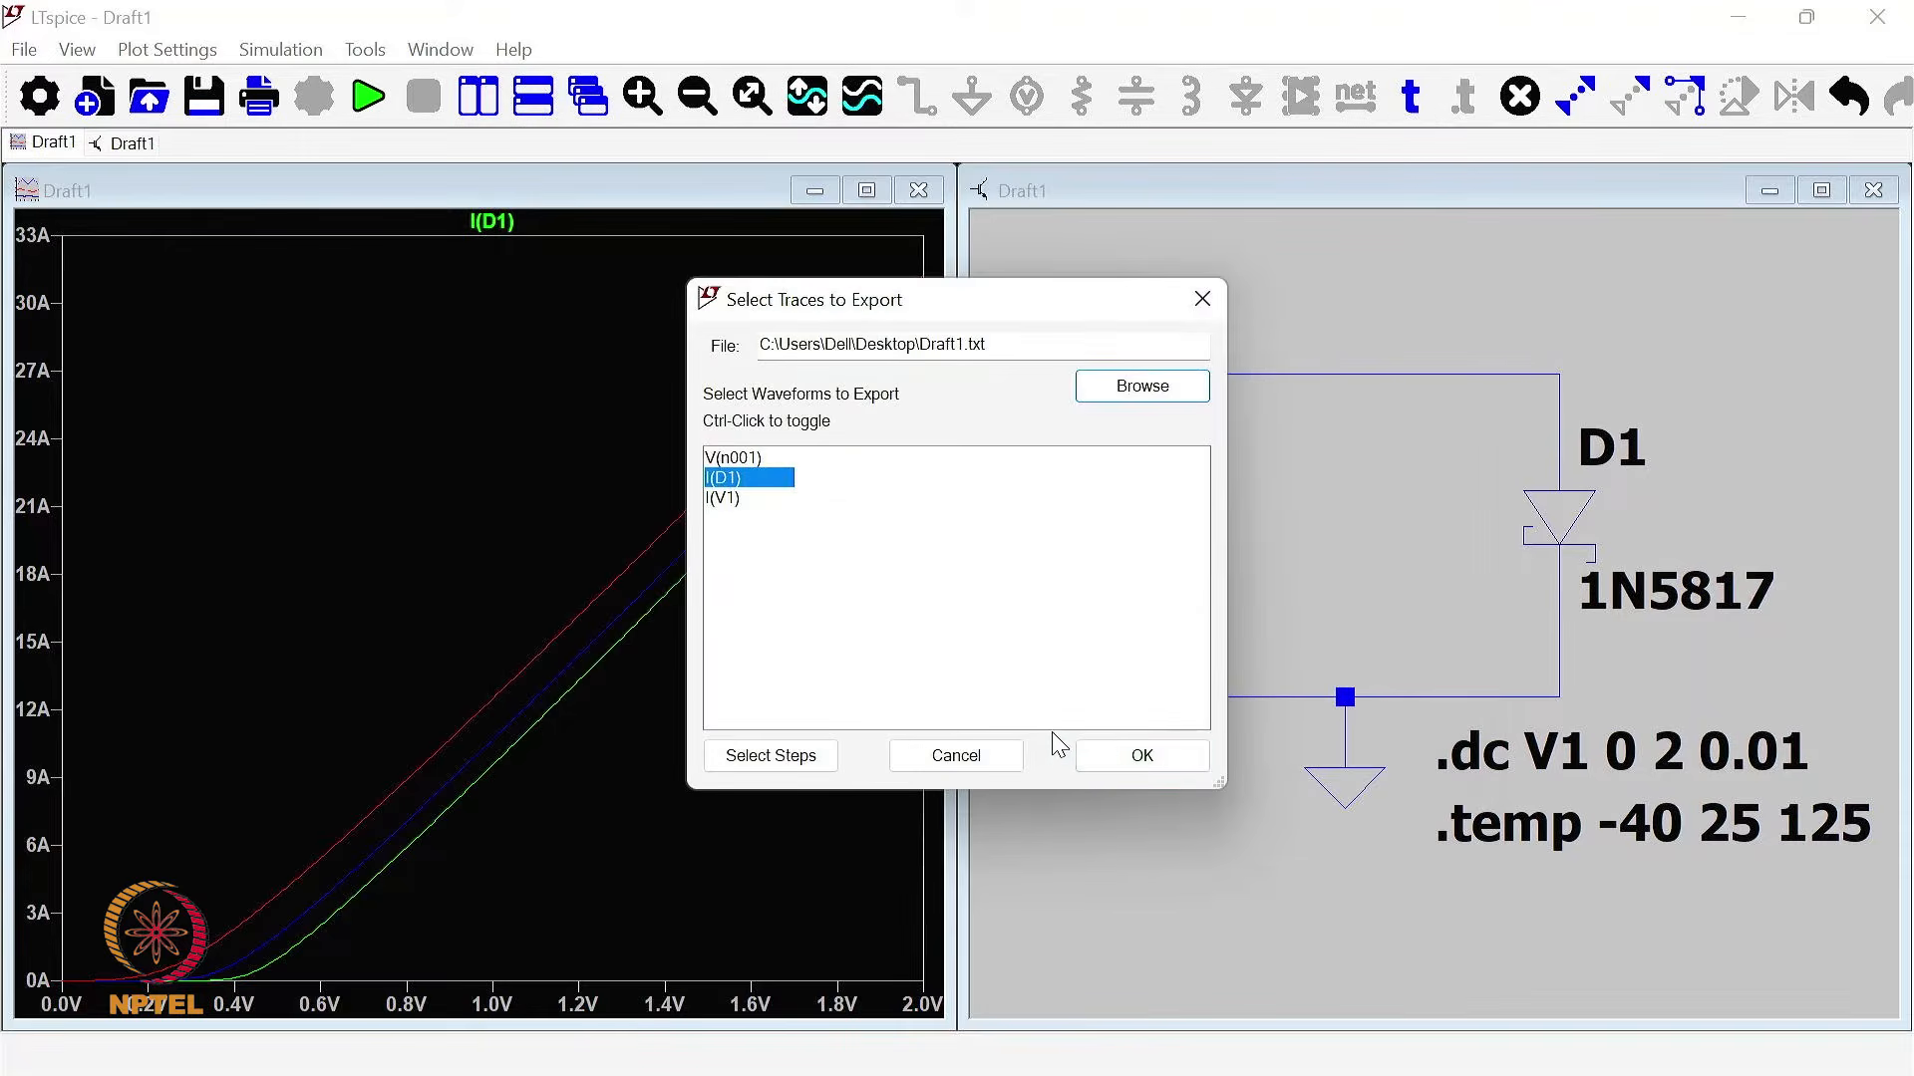
click(1146, 759)
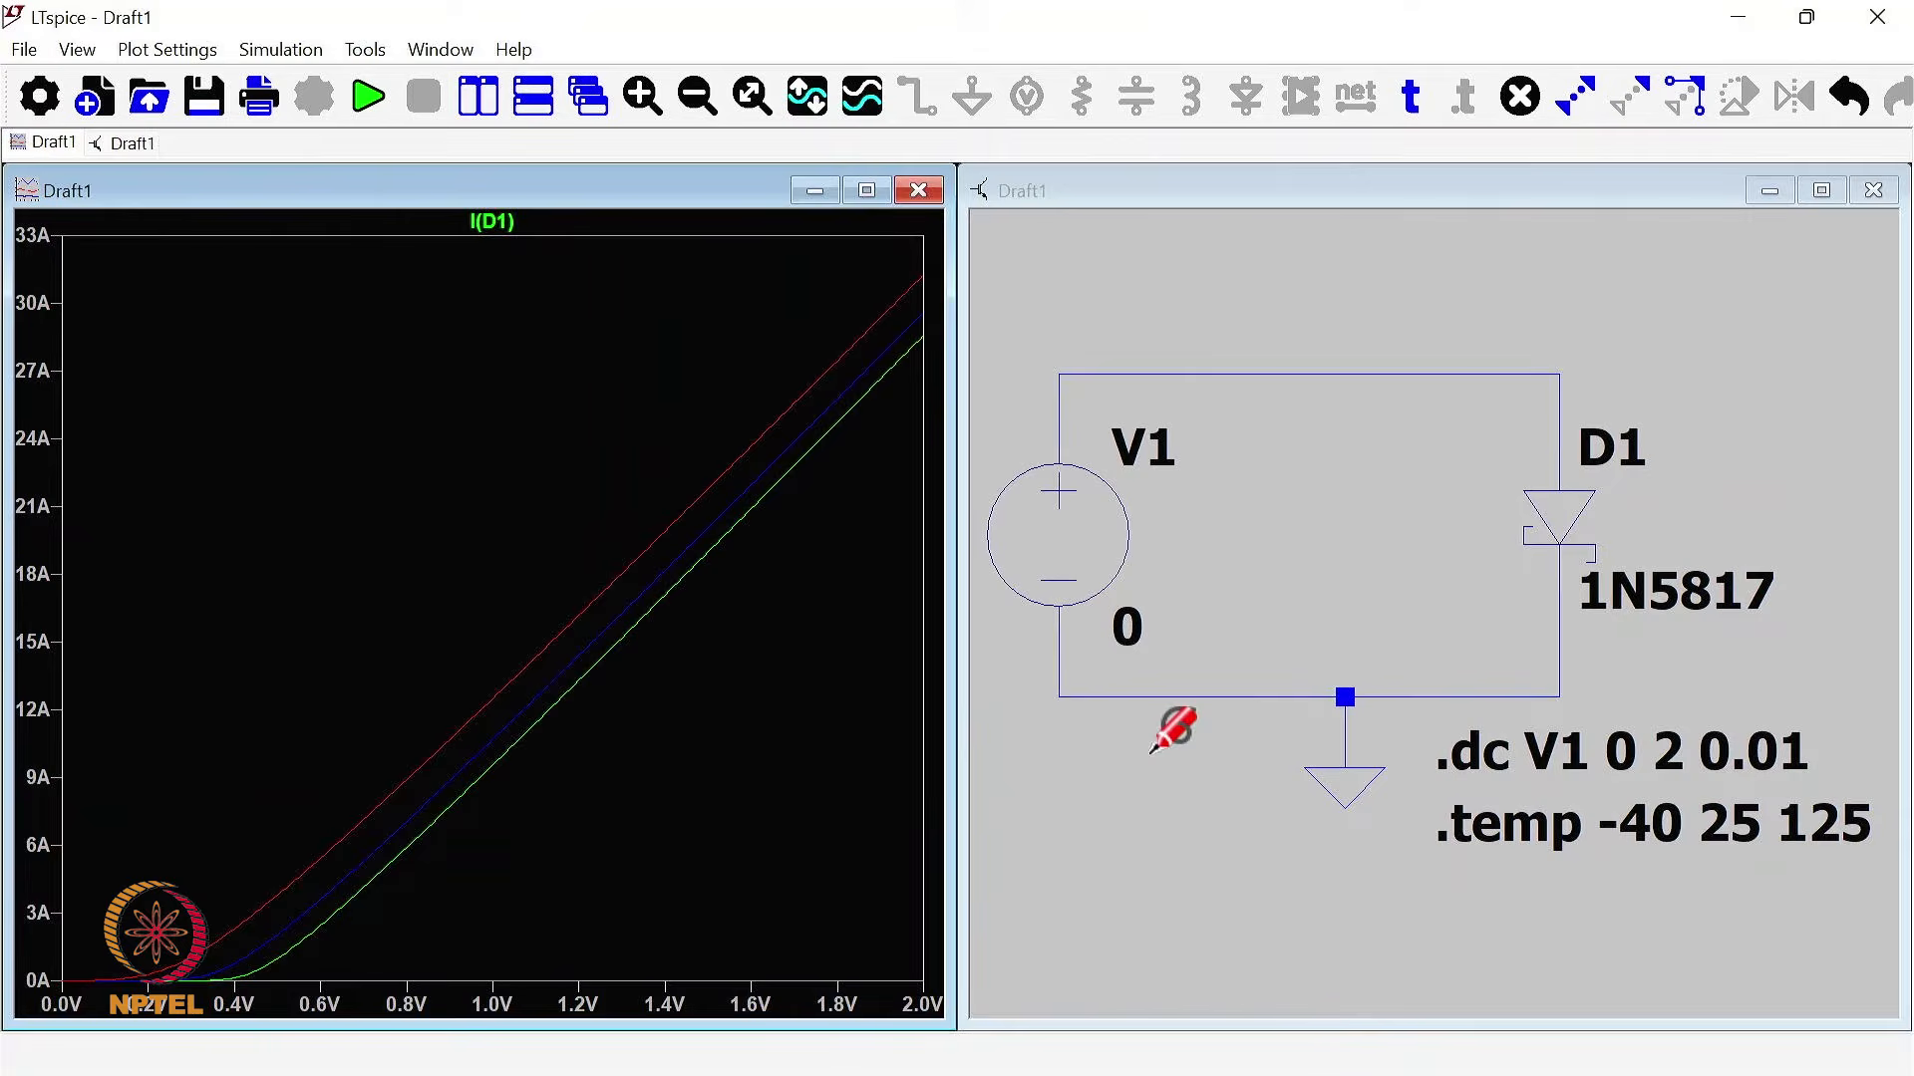
Step: Open the exported Draft1 text file from the Desktop in Notepad and move its window over the LTspice plot
mouse_move(903, 1074)
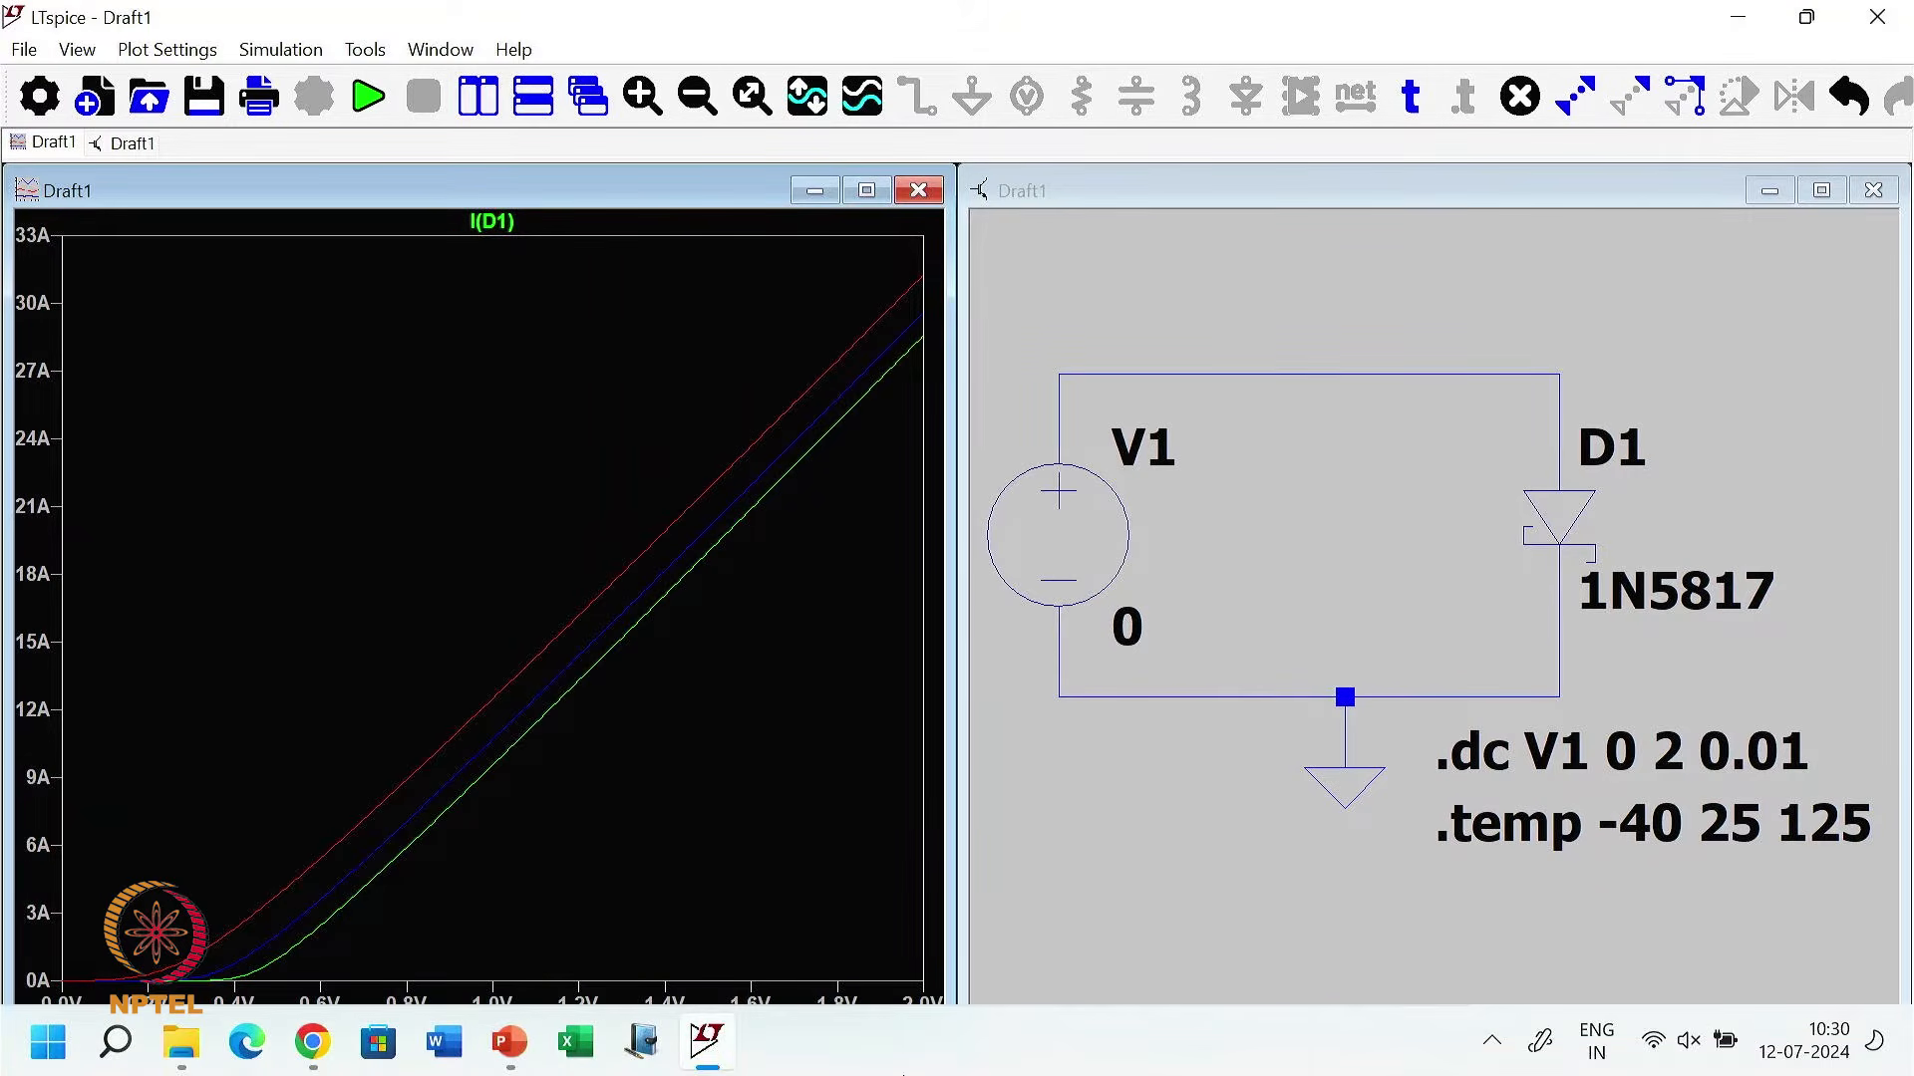
click(711, 1047)
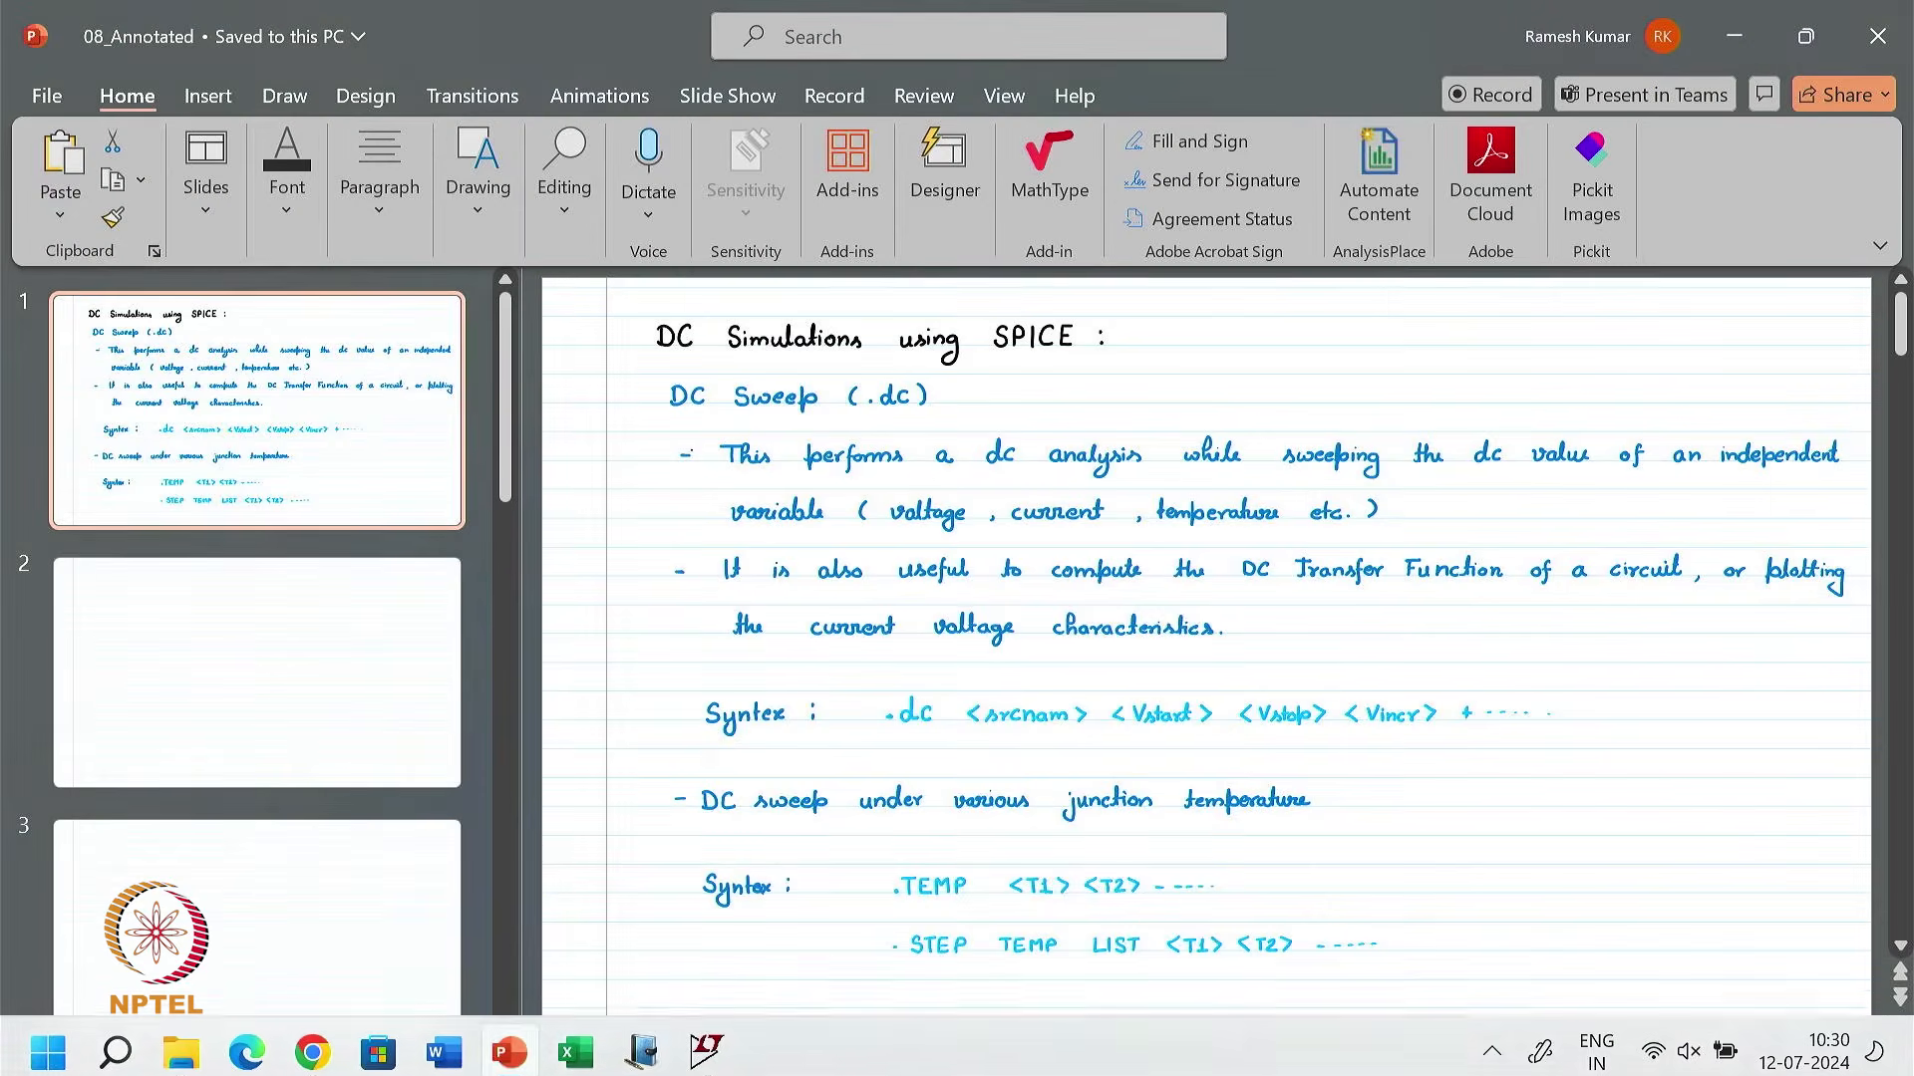
click(509, 1042)
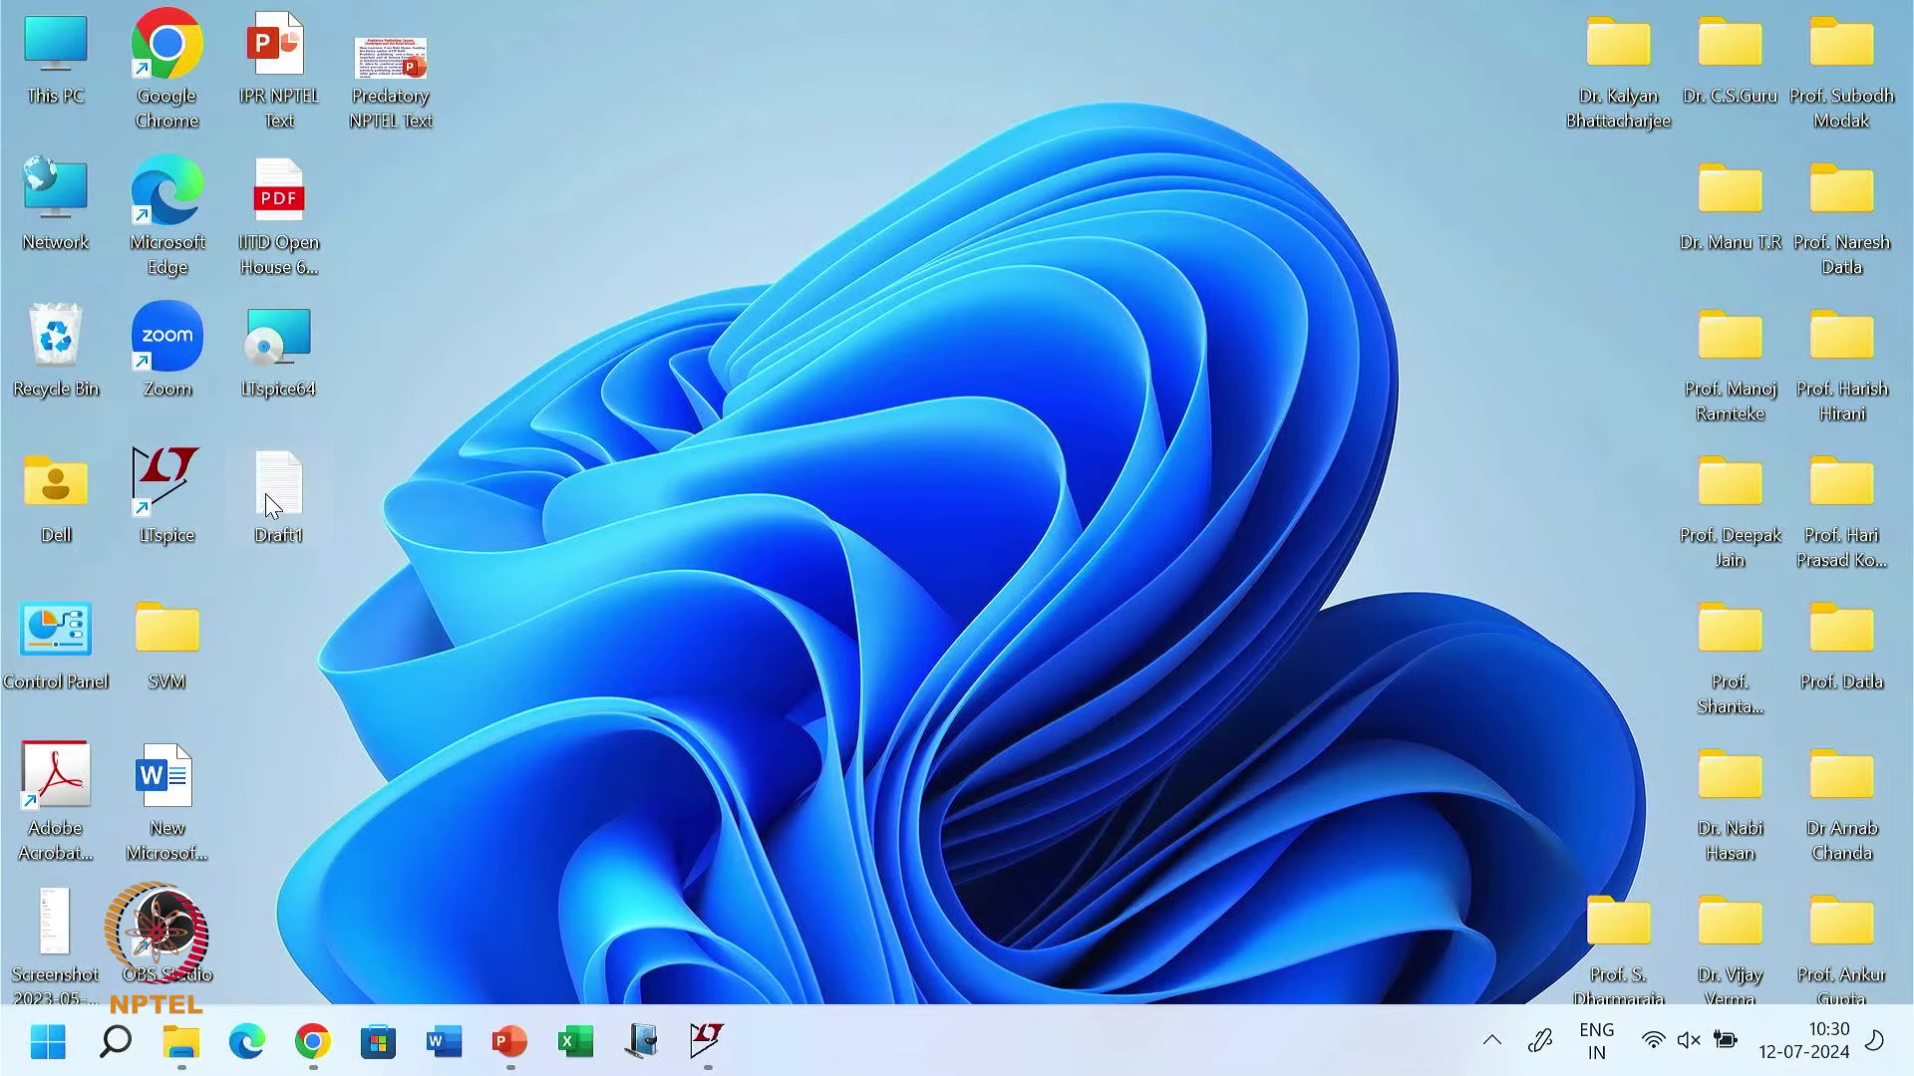
double_click(267, 494)
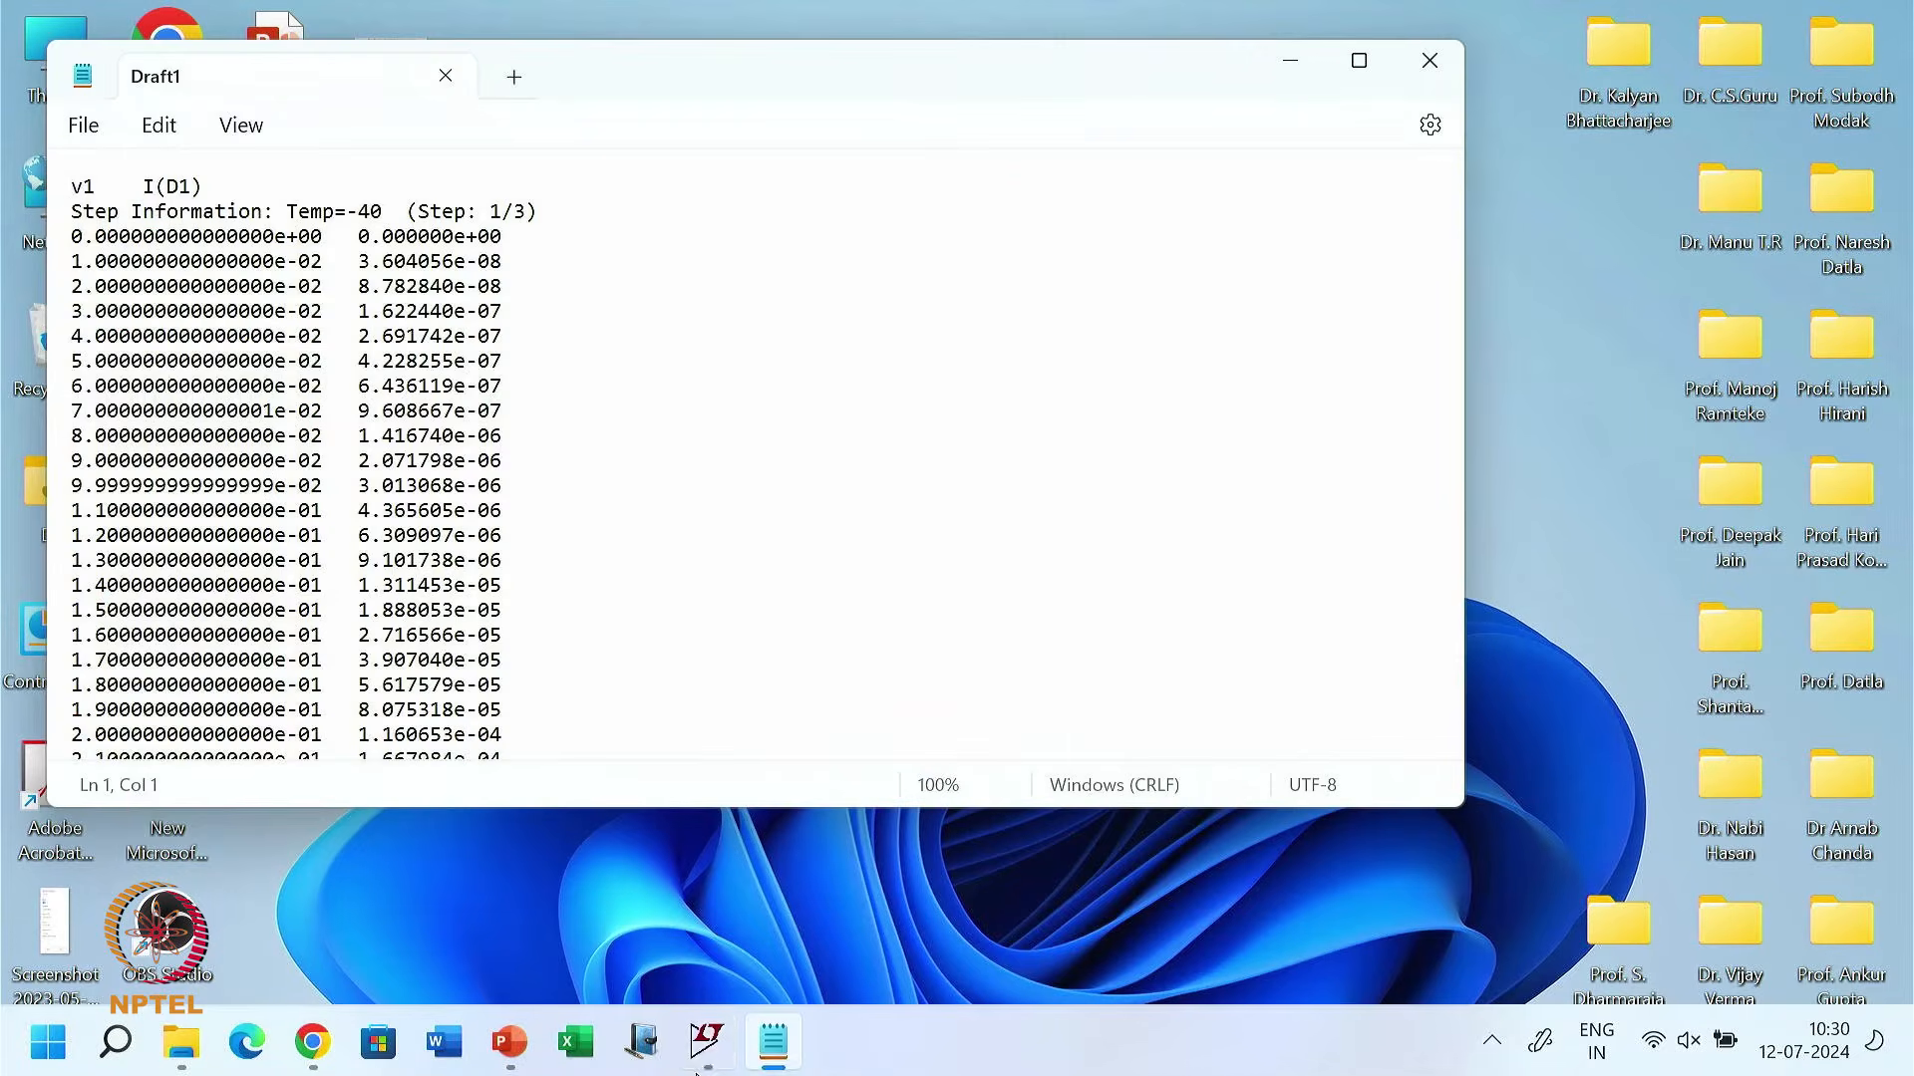
click(707, 1041)
click(774, 1055)
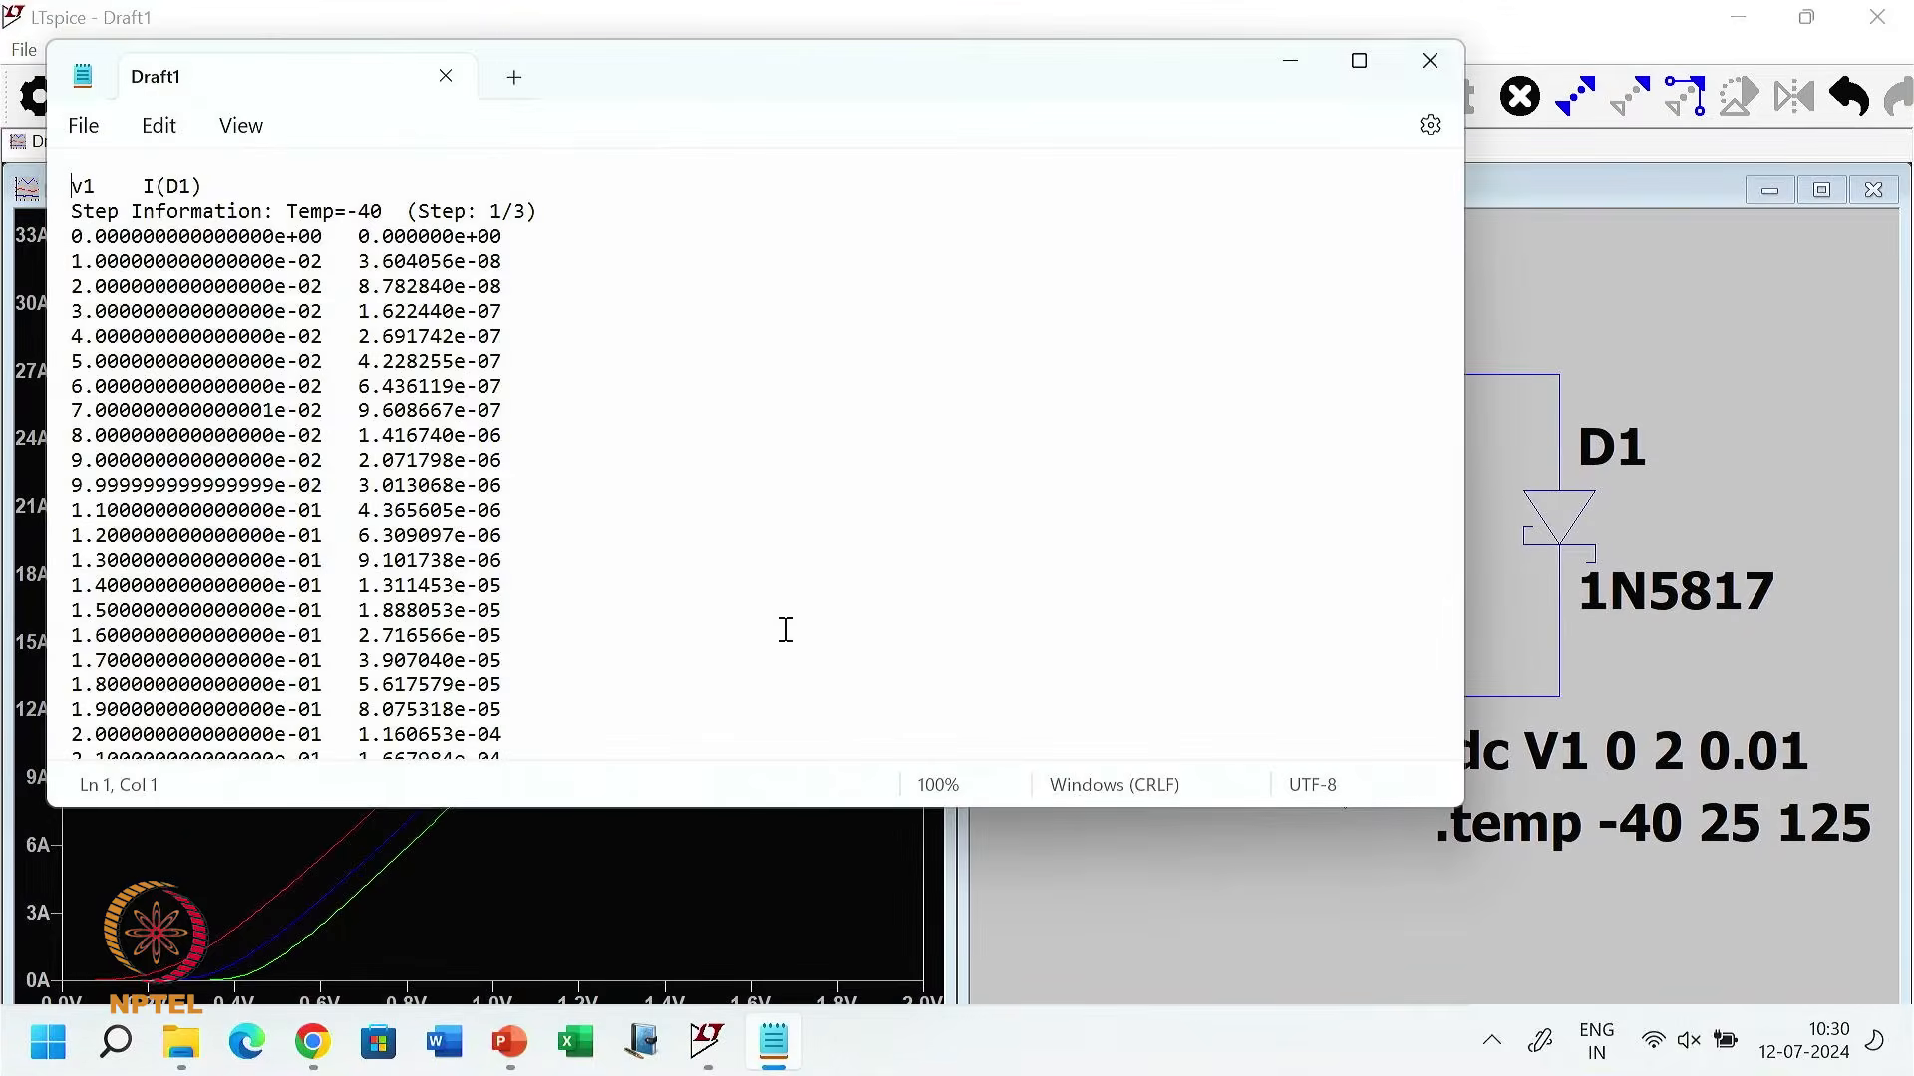
drag(734, 62, 1100, 133)
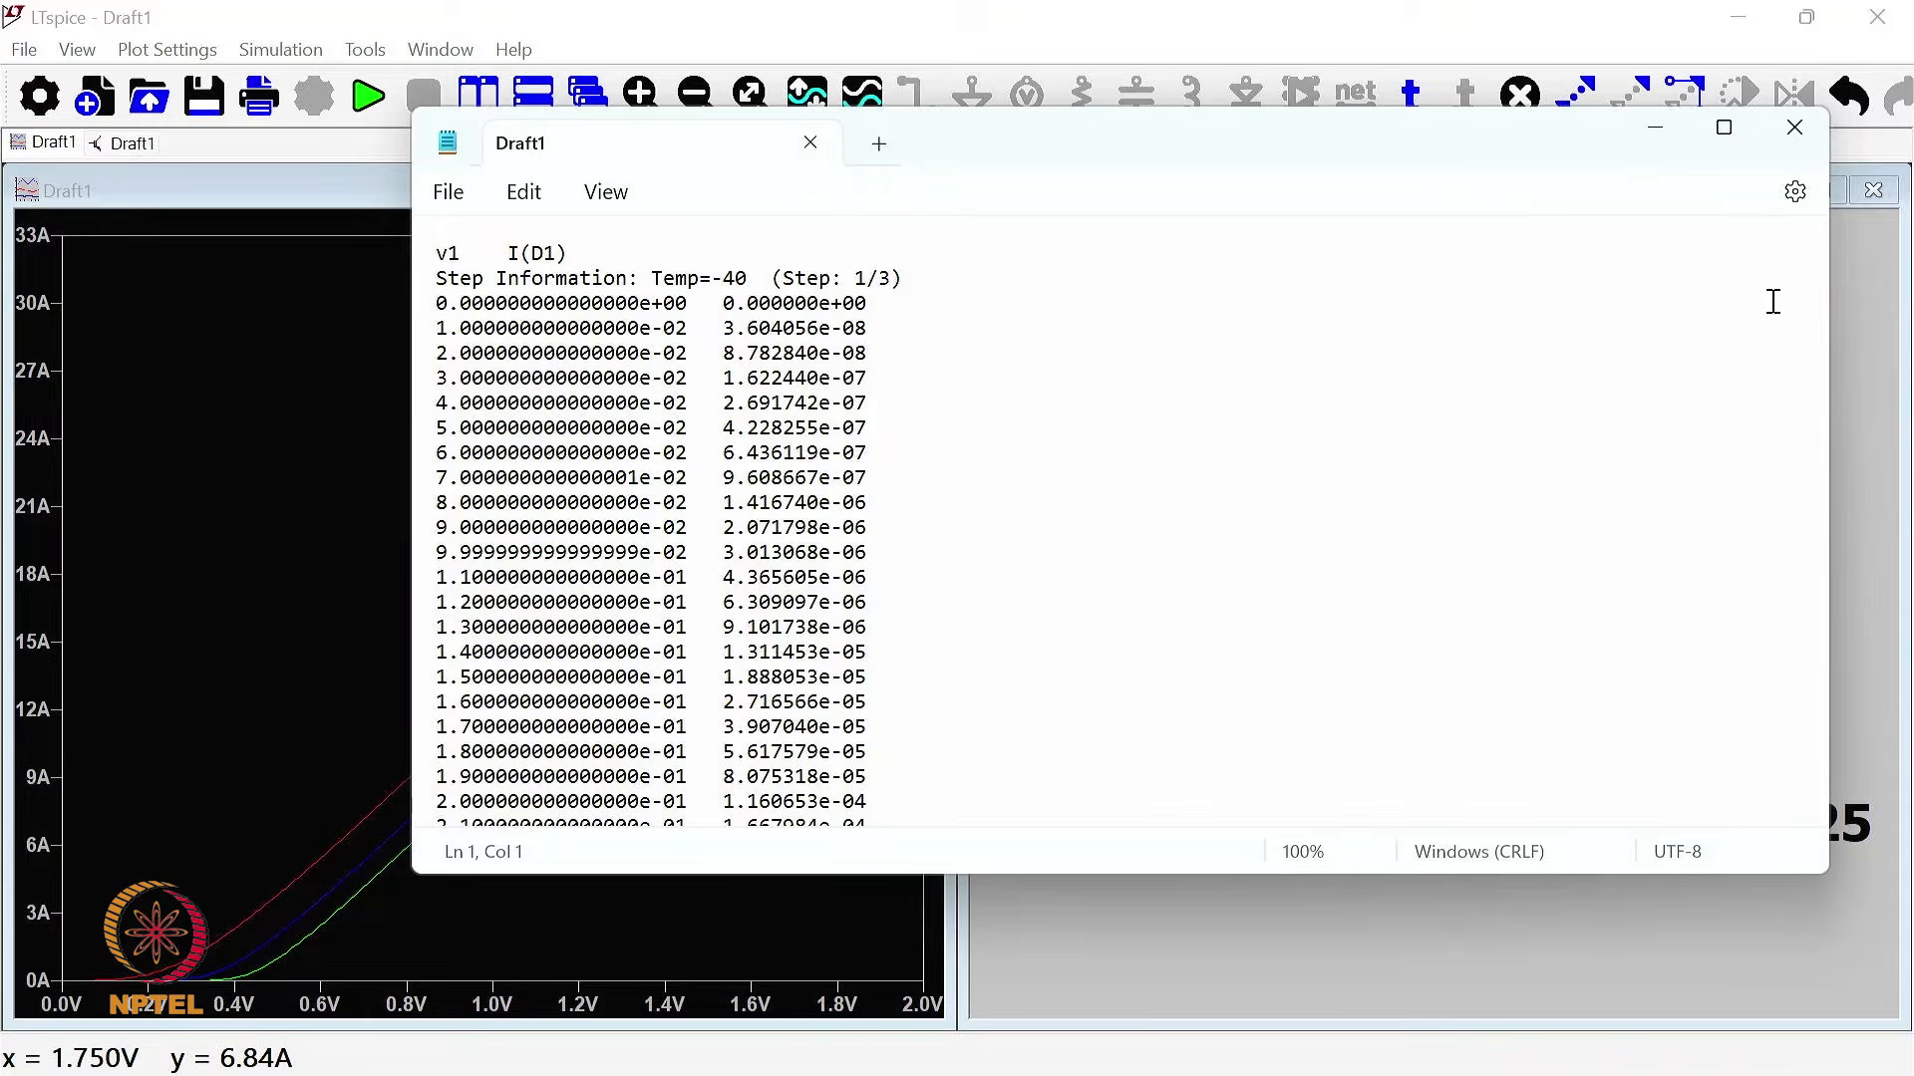
Step: Examine the exported V1 sweep values in the first rows of the -40 temperature step
drag(439, 255, 653, 454)
click(725, 376)
drag(436, 303, 690, 305)
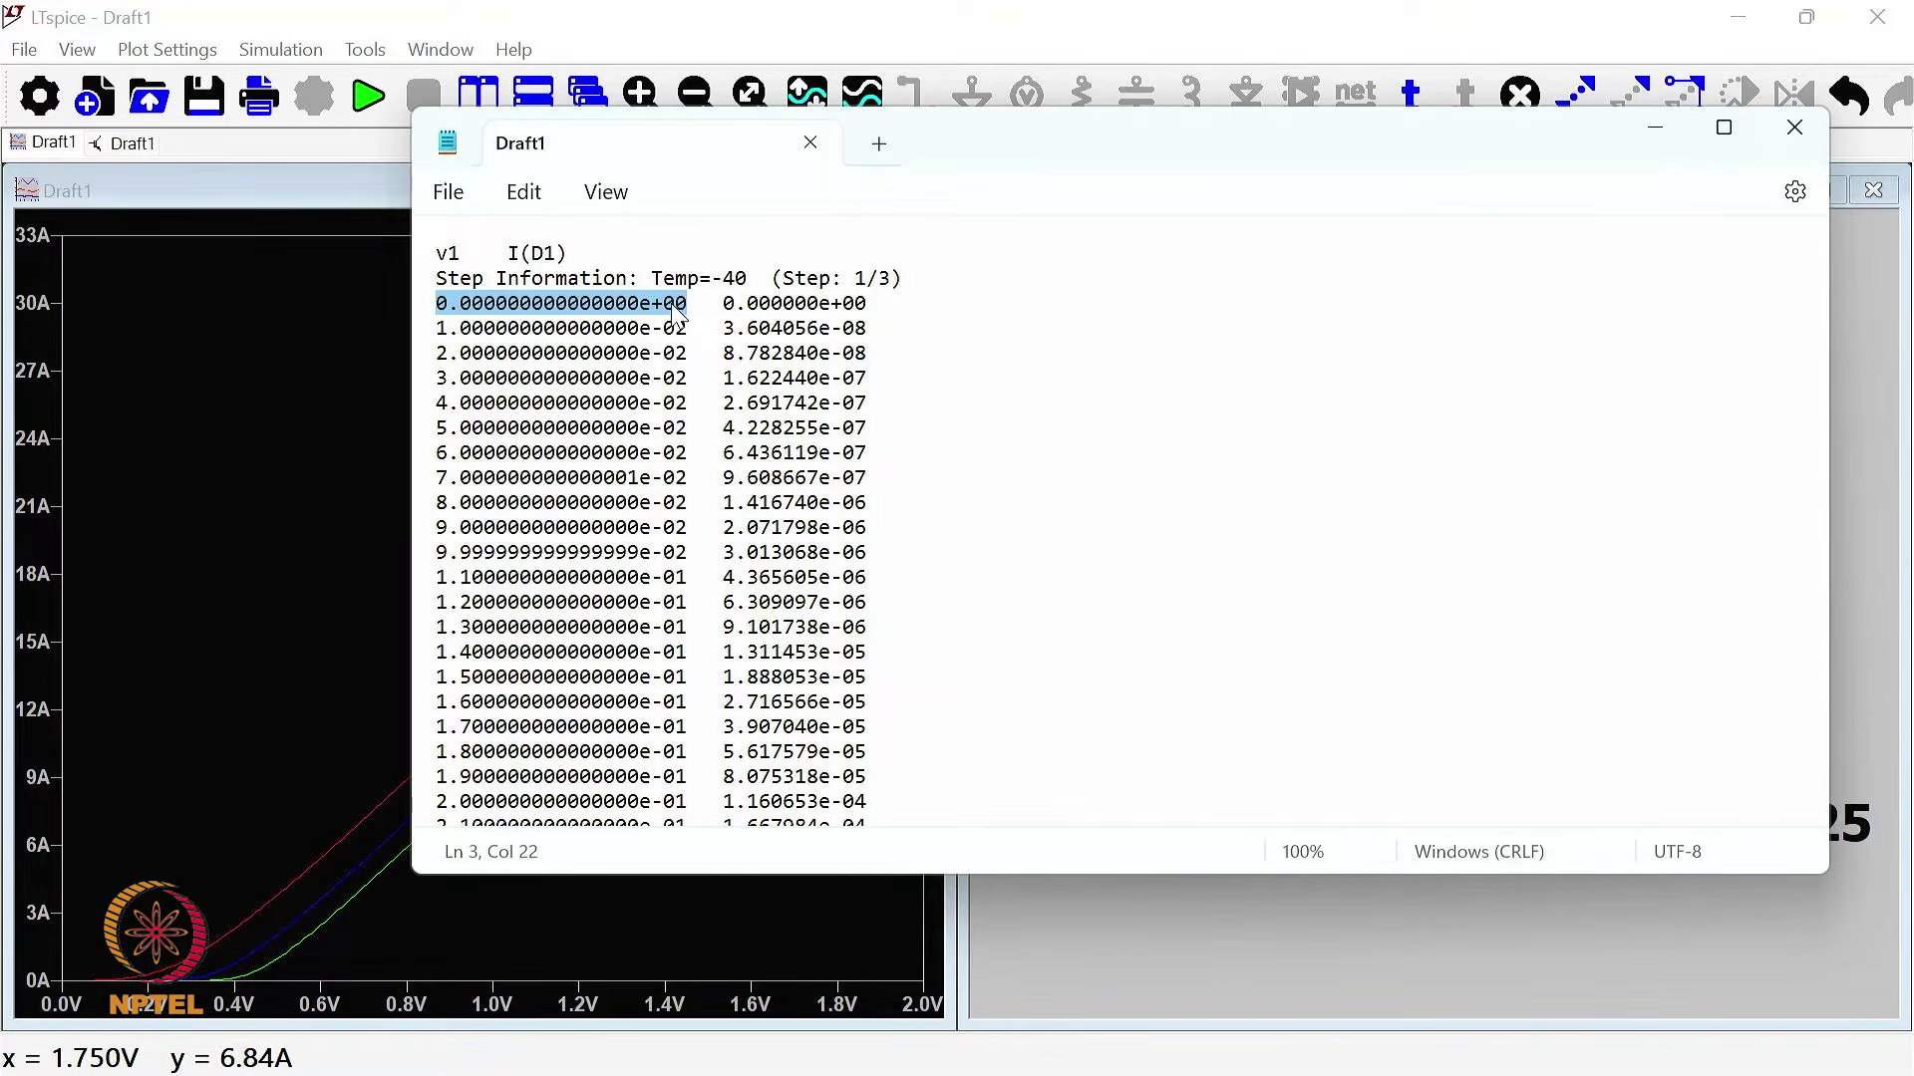
drag(440, 330, 686, 328)
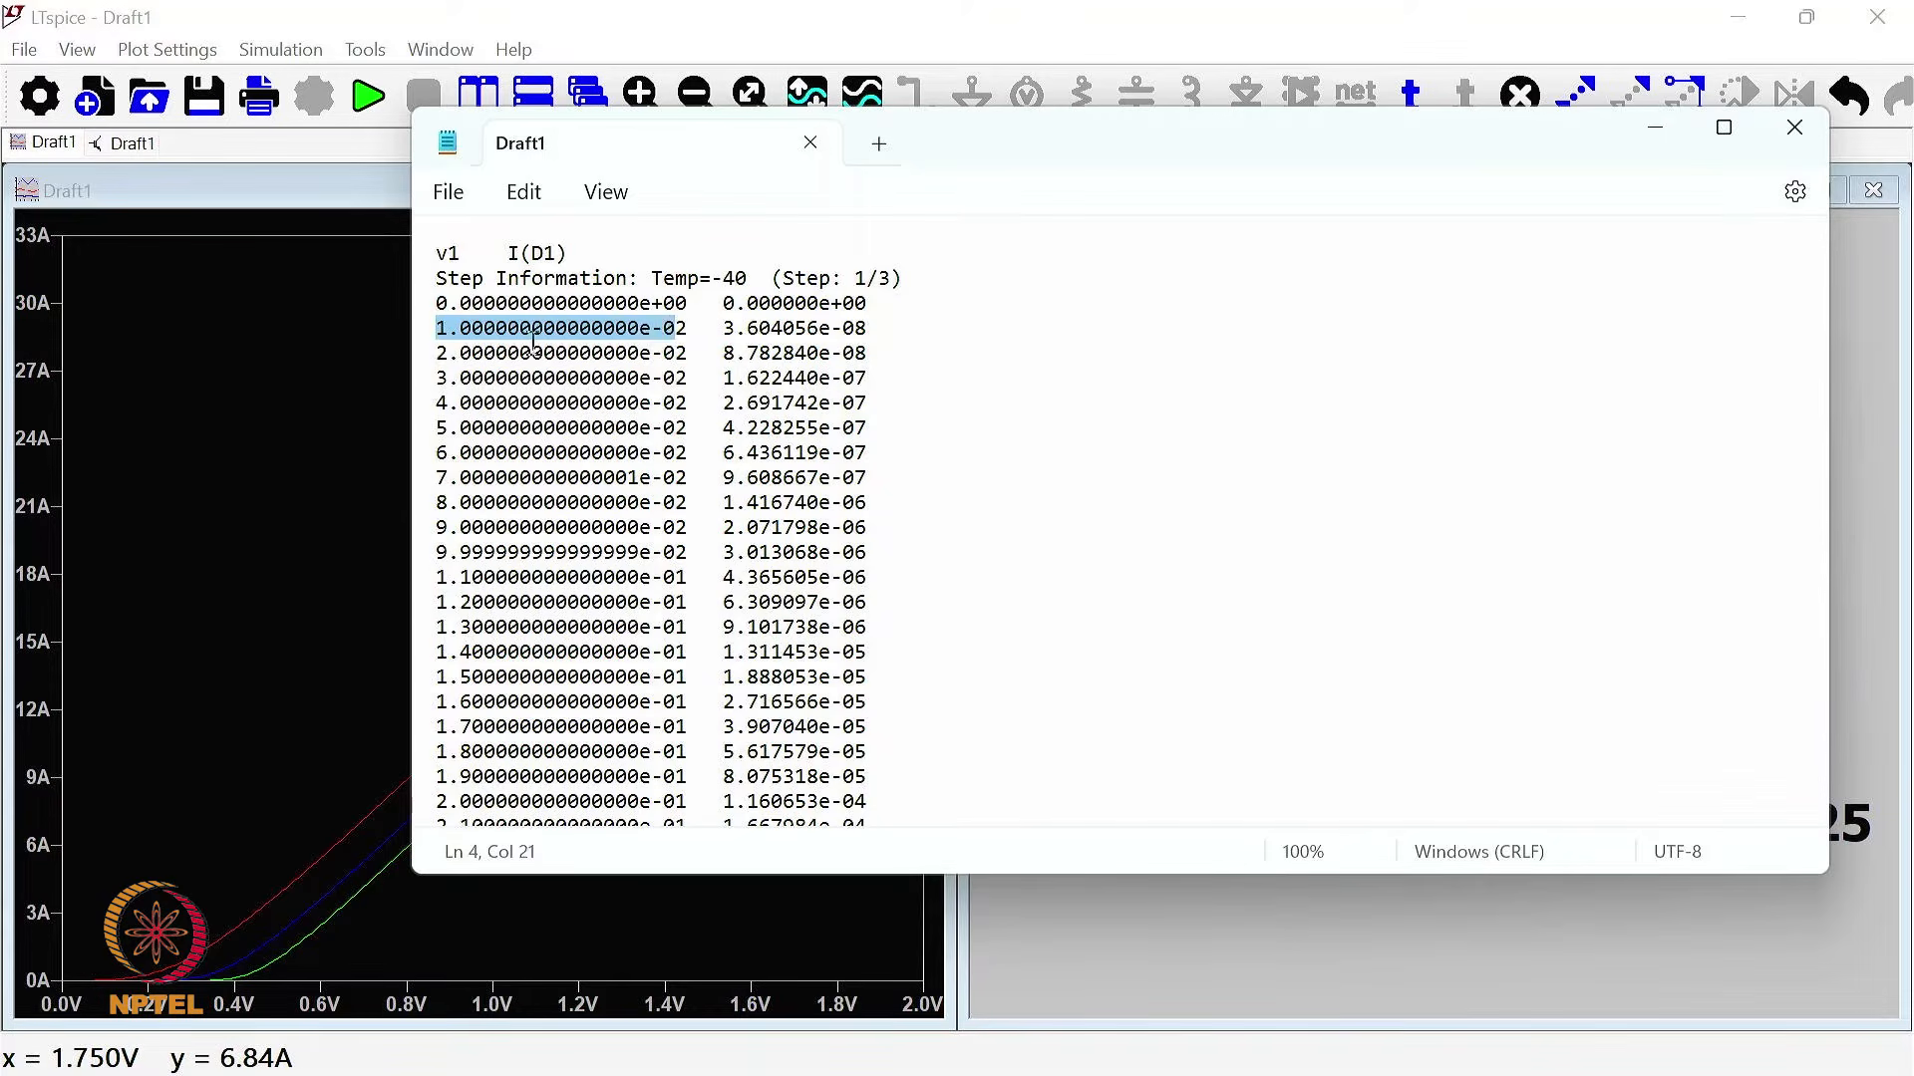
Step: Examine the V1 and I(D1) values in the first rows of the -40 temperature step and its step information line
drag(445, 353, 679, 356)
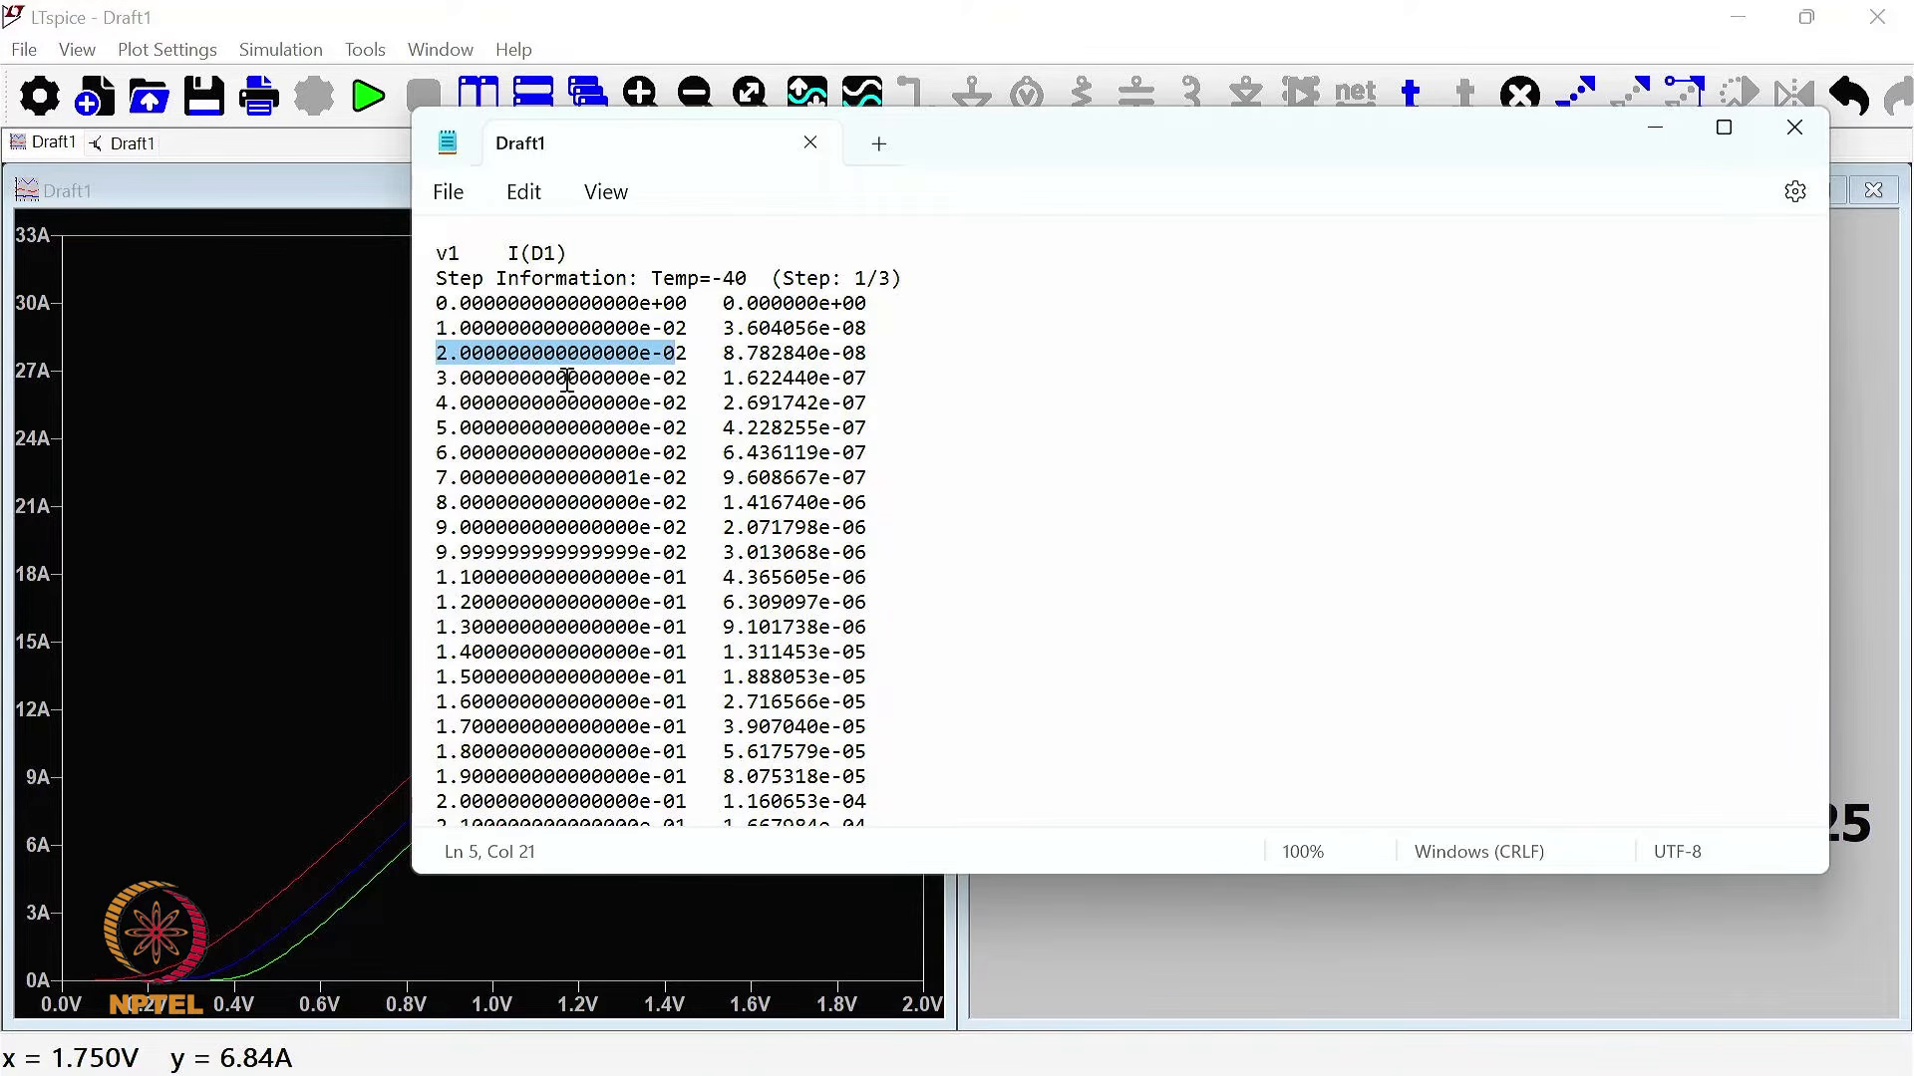
click(655, 305)
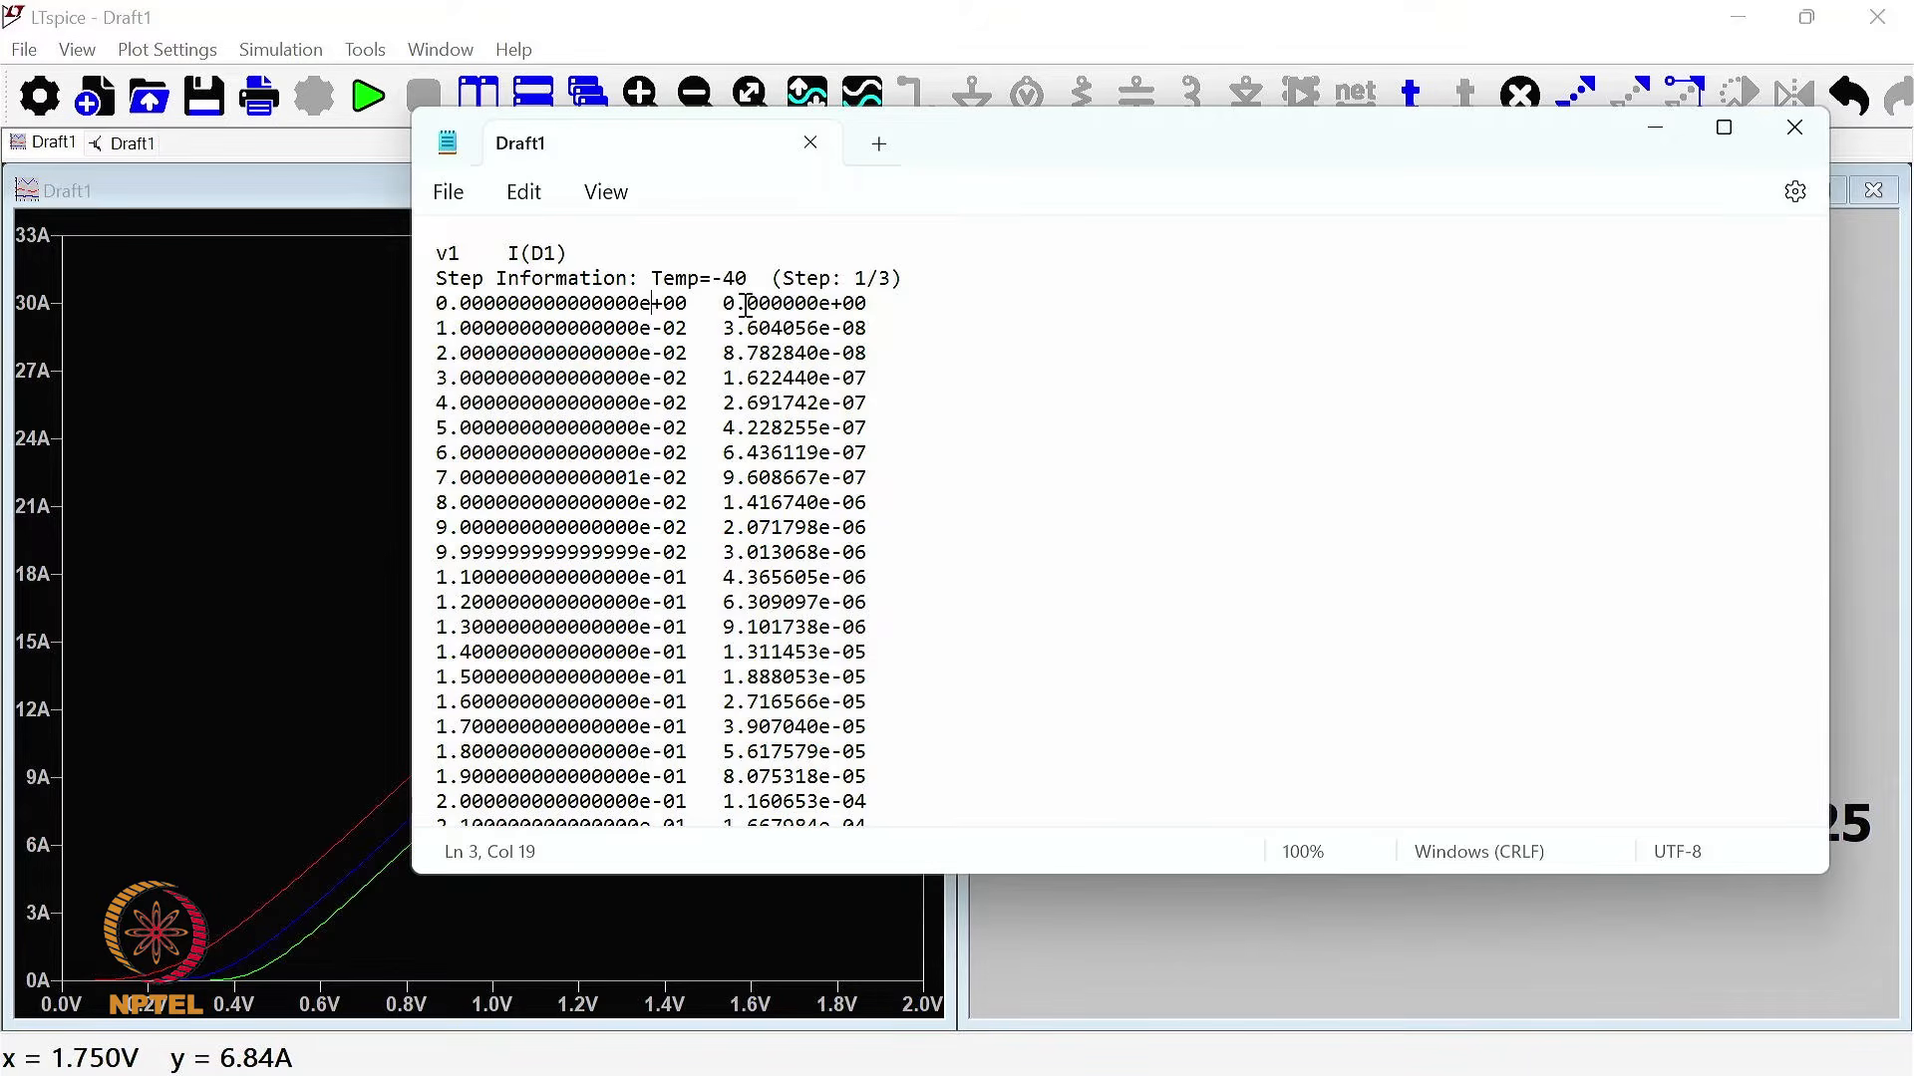
drag(723, 305, 877, 309)
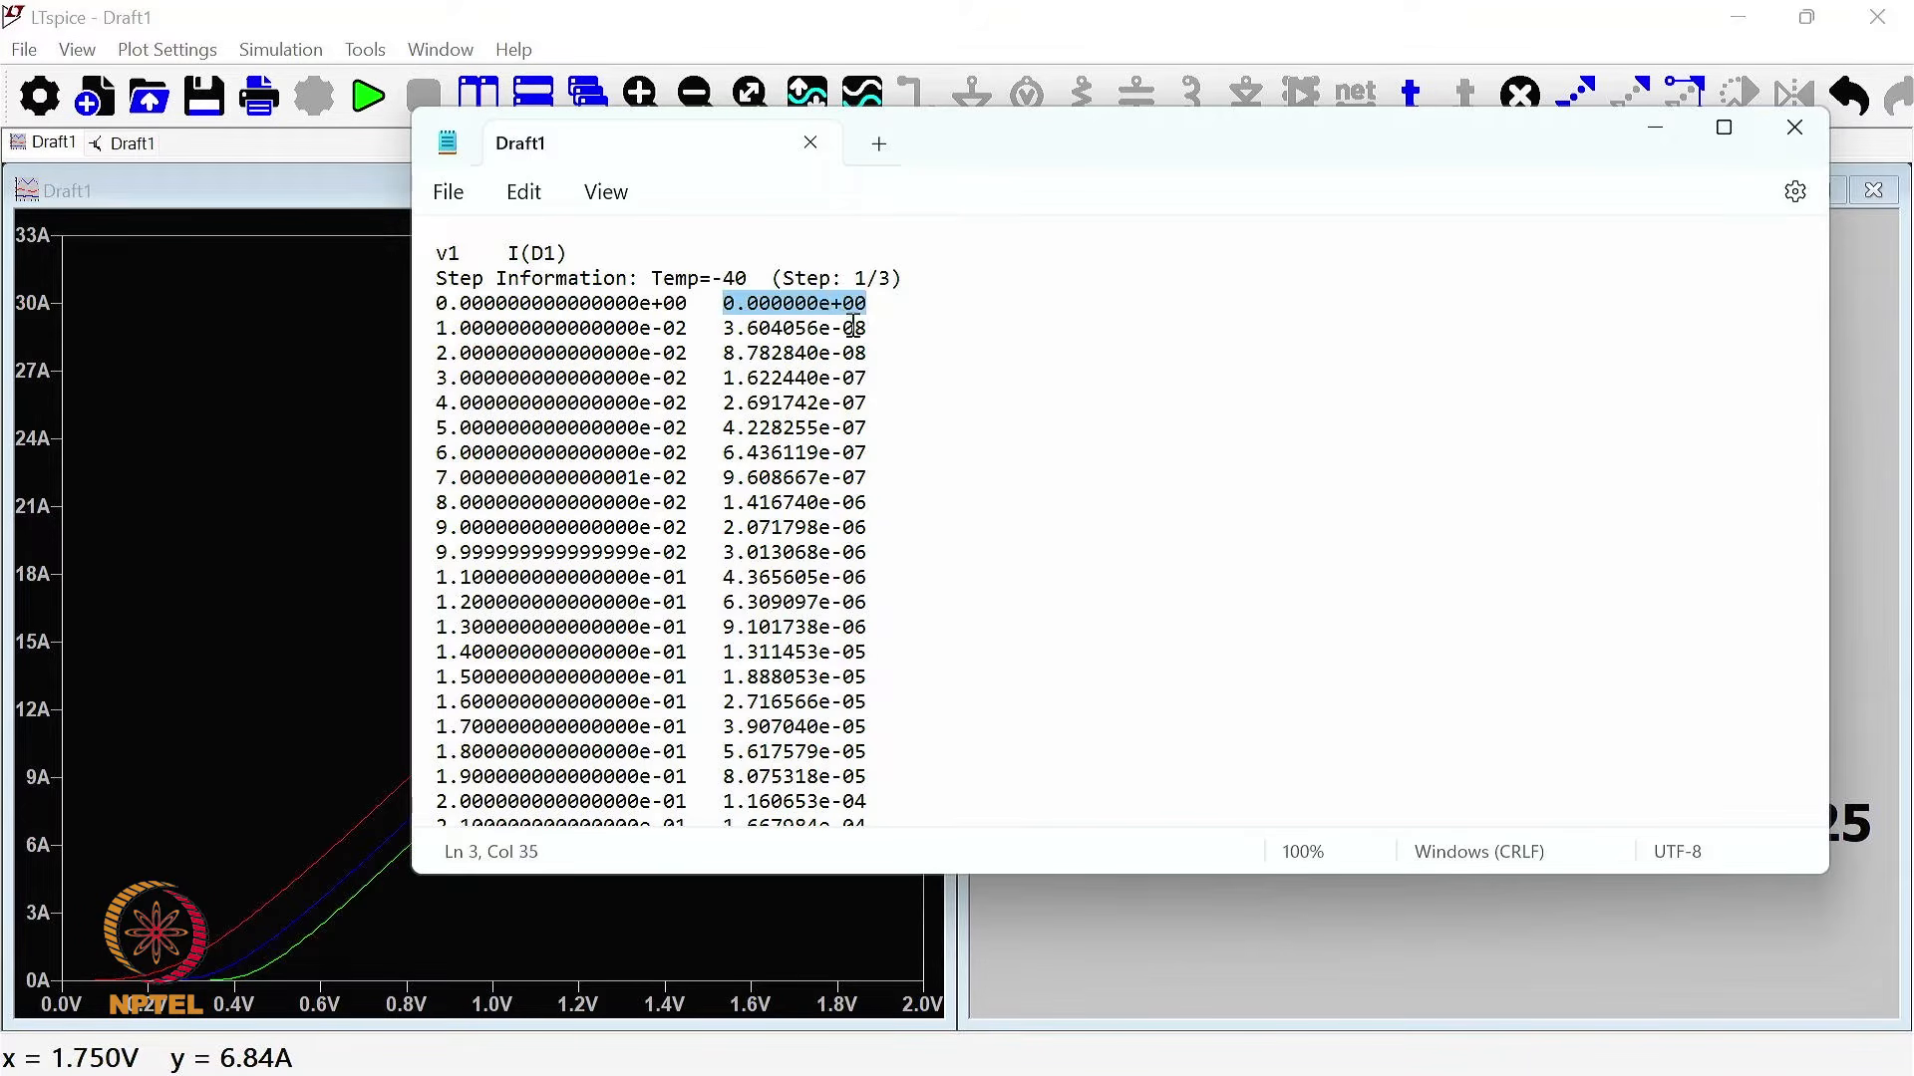
drag(727, 330, 872, 330)
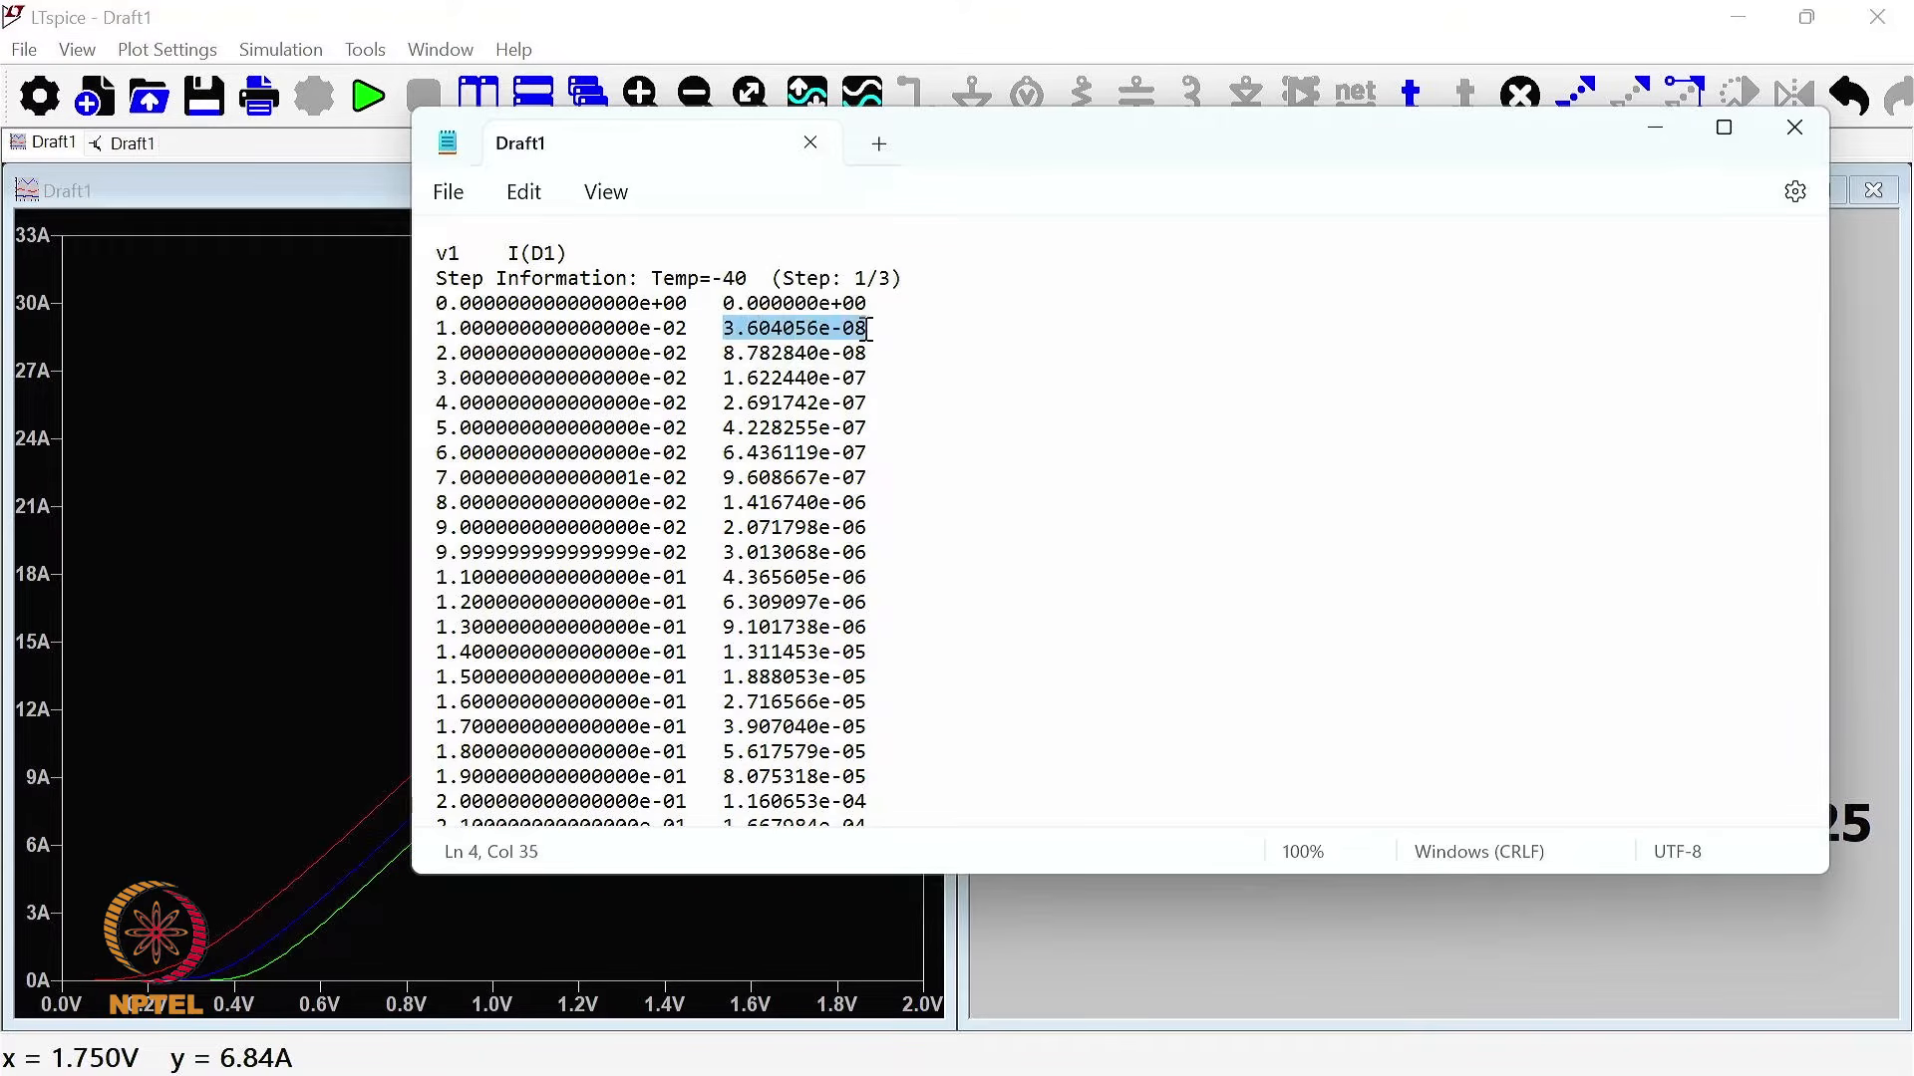
click(790, 308)
click(783, 328)
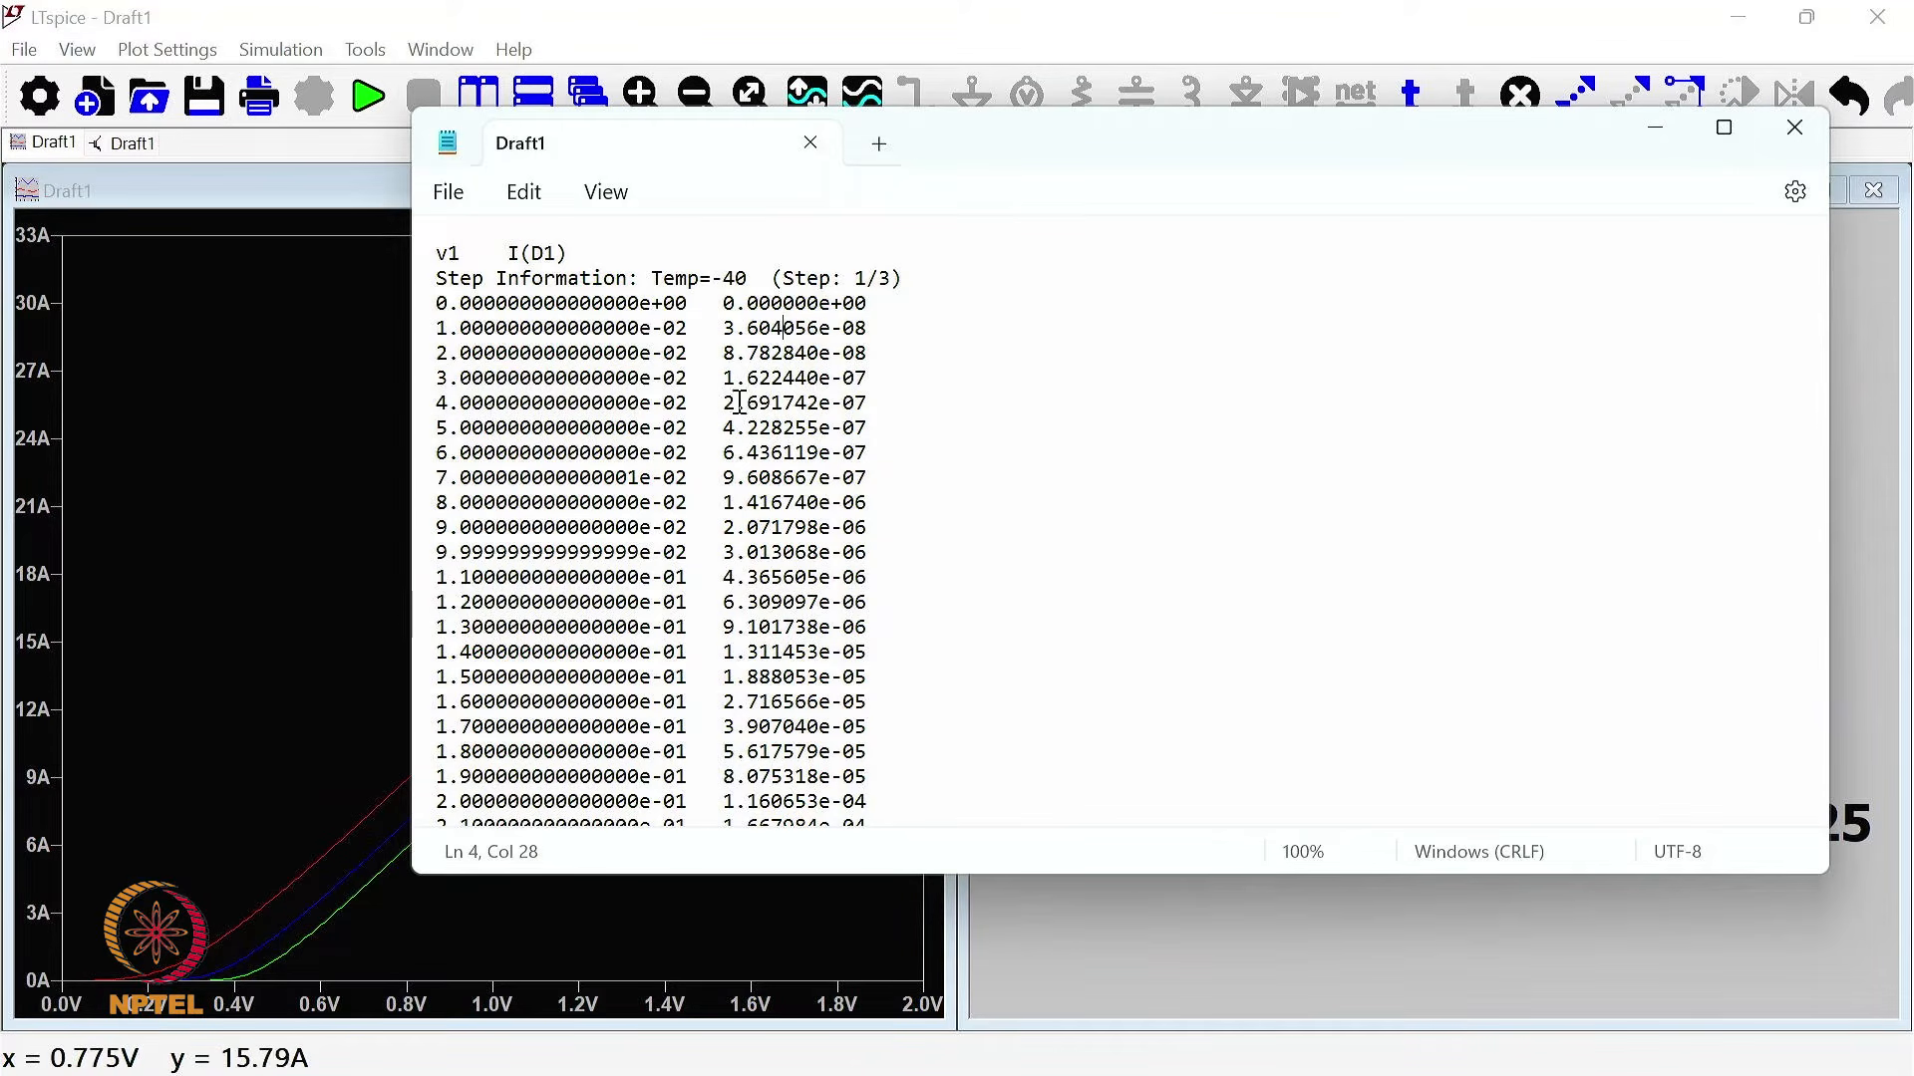
triple_click(596, 277)
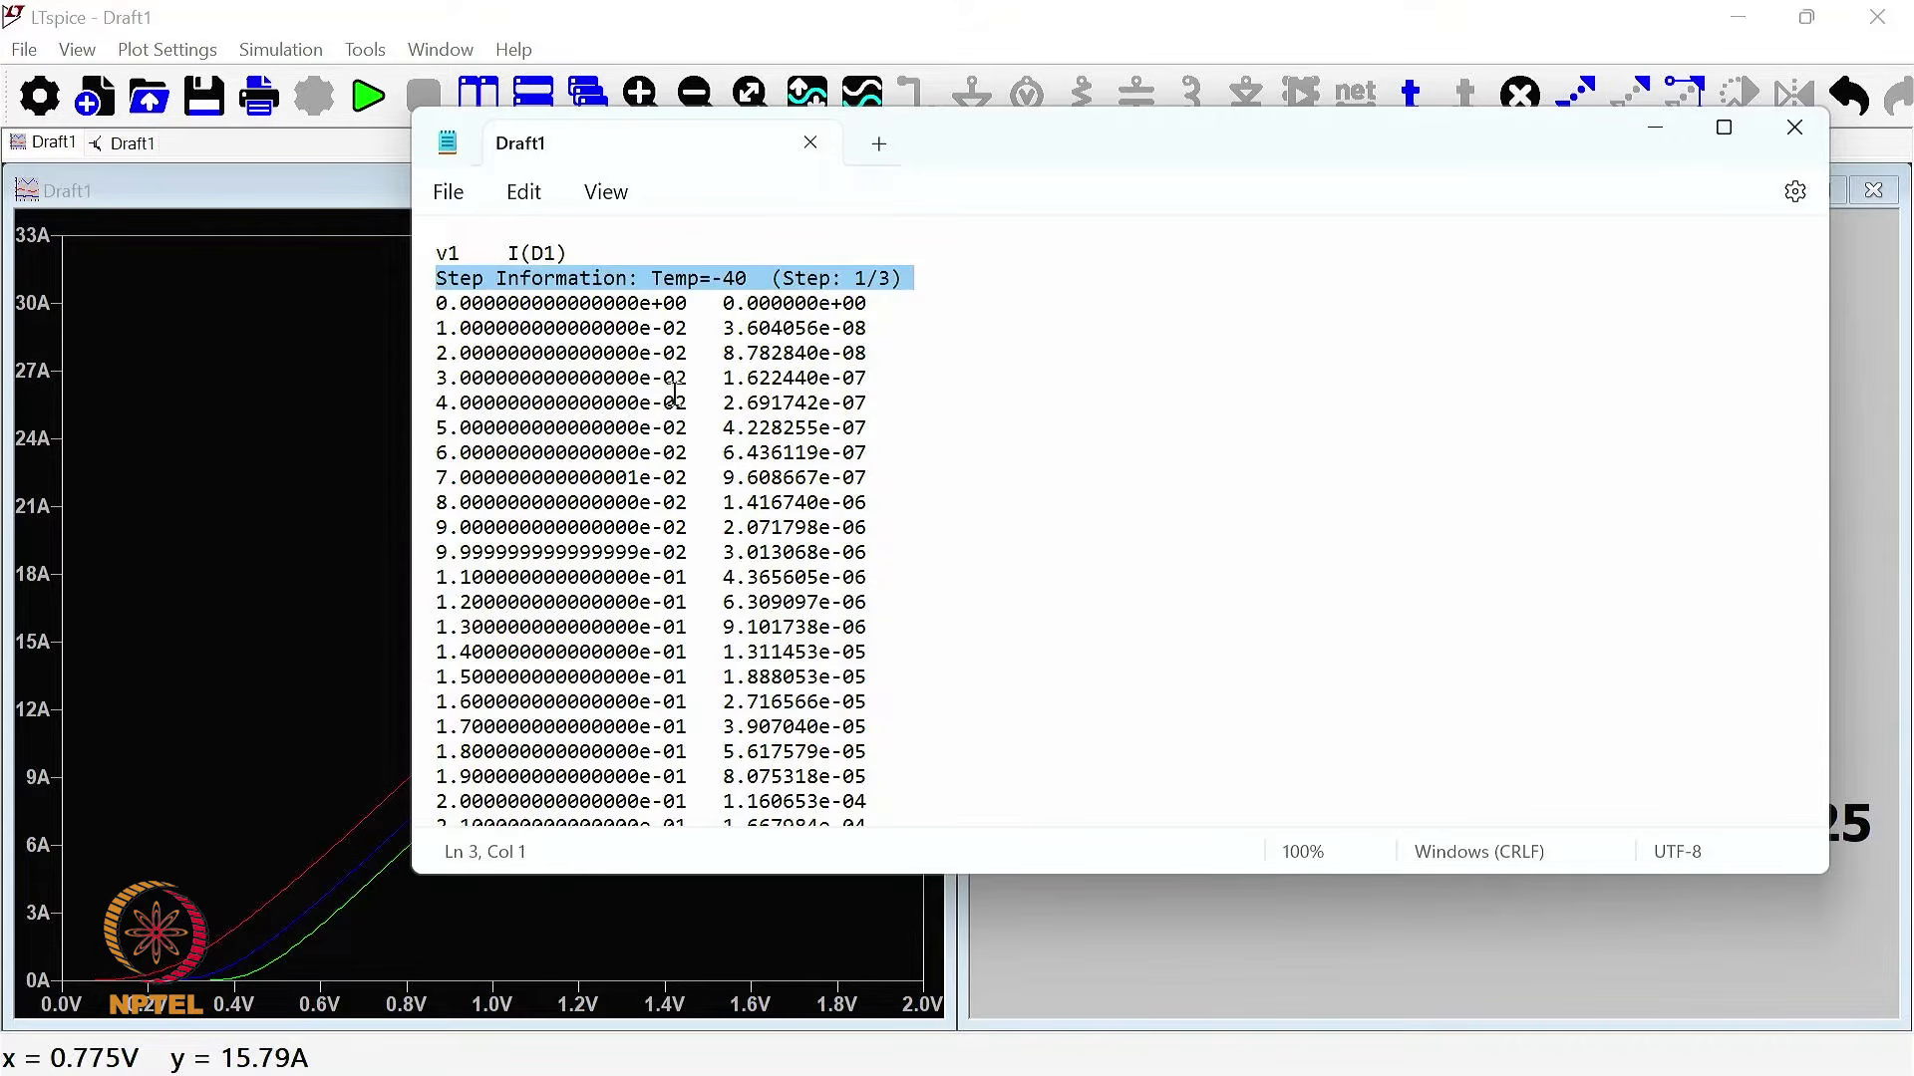
drag(715, 278, 658, 280)
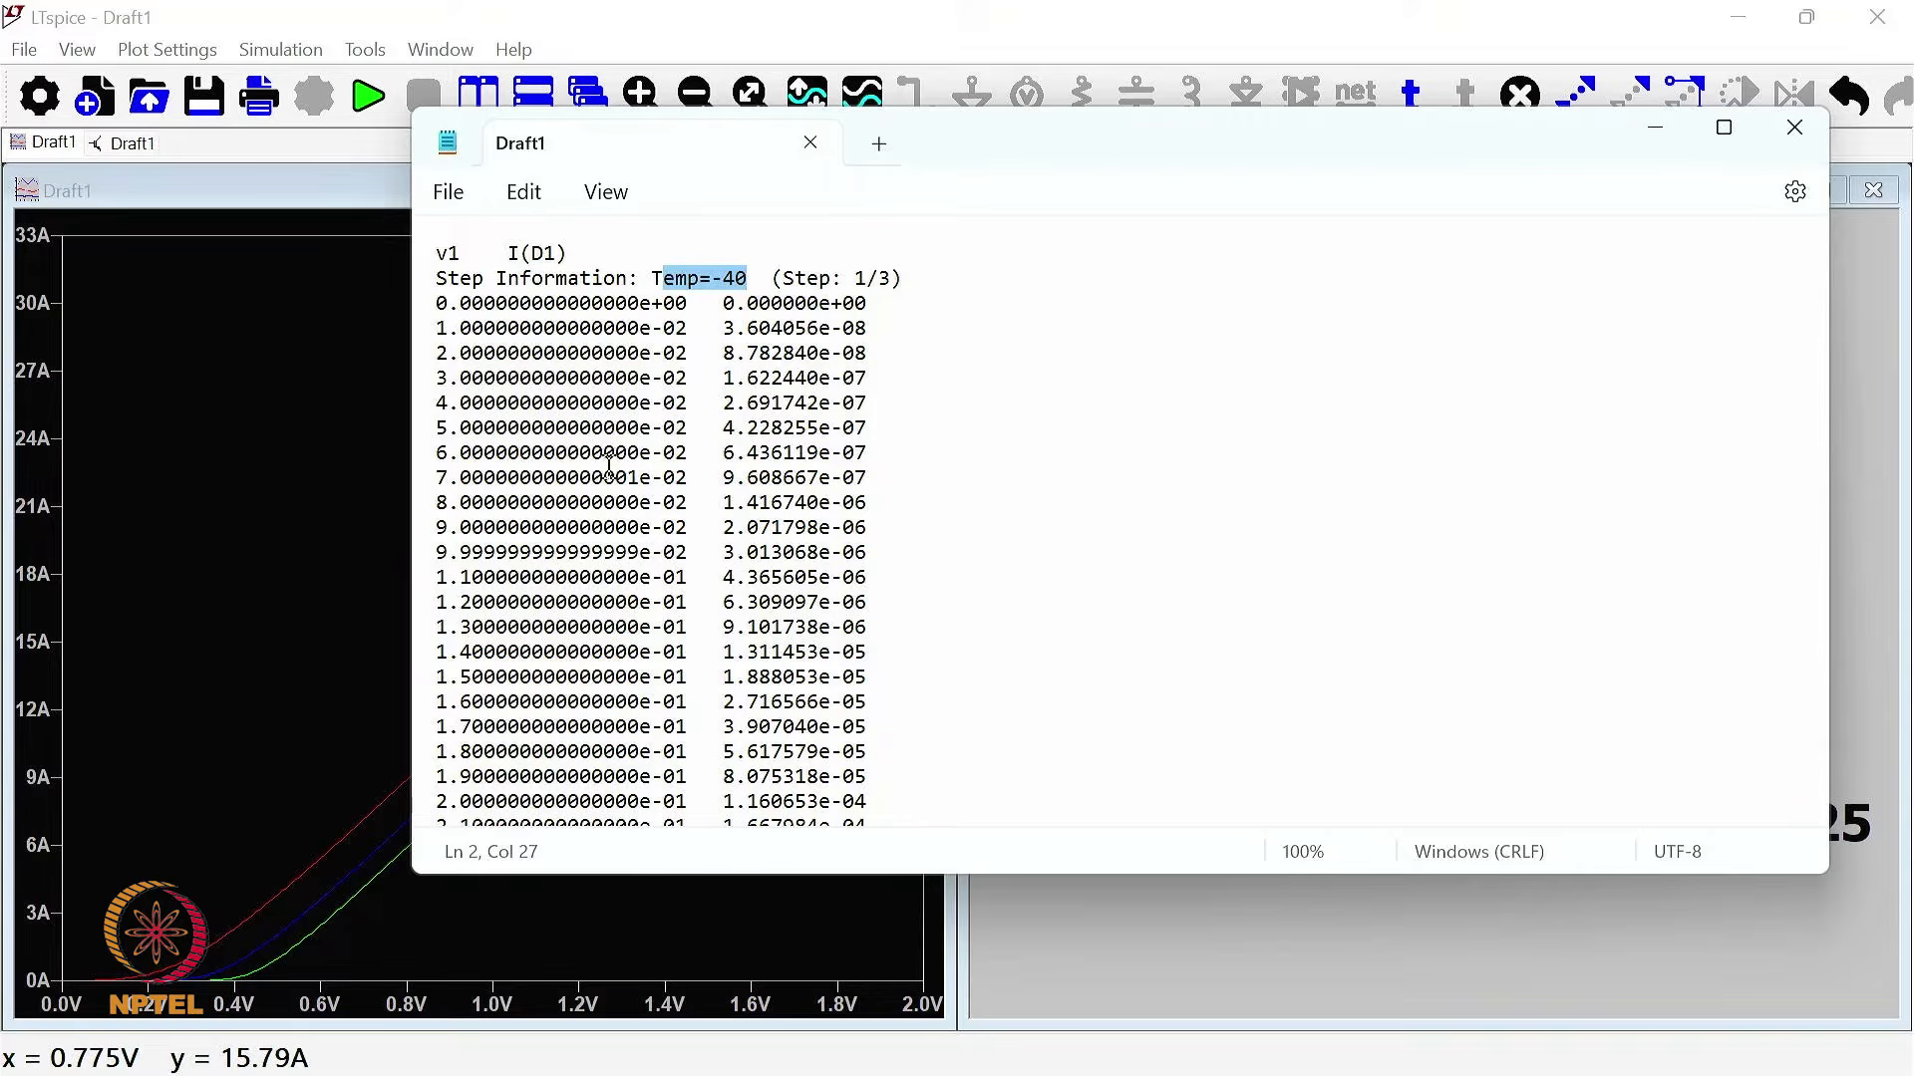
Step: Find the 25 and 125 temperature steps further down the exported data and examine their step information lines and first rows
scroll(1080, 687, down, 13)
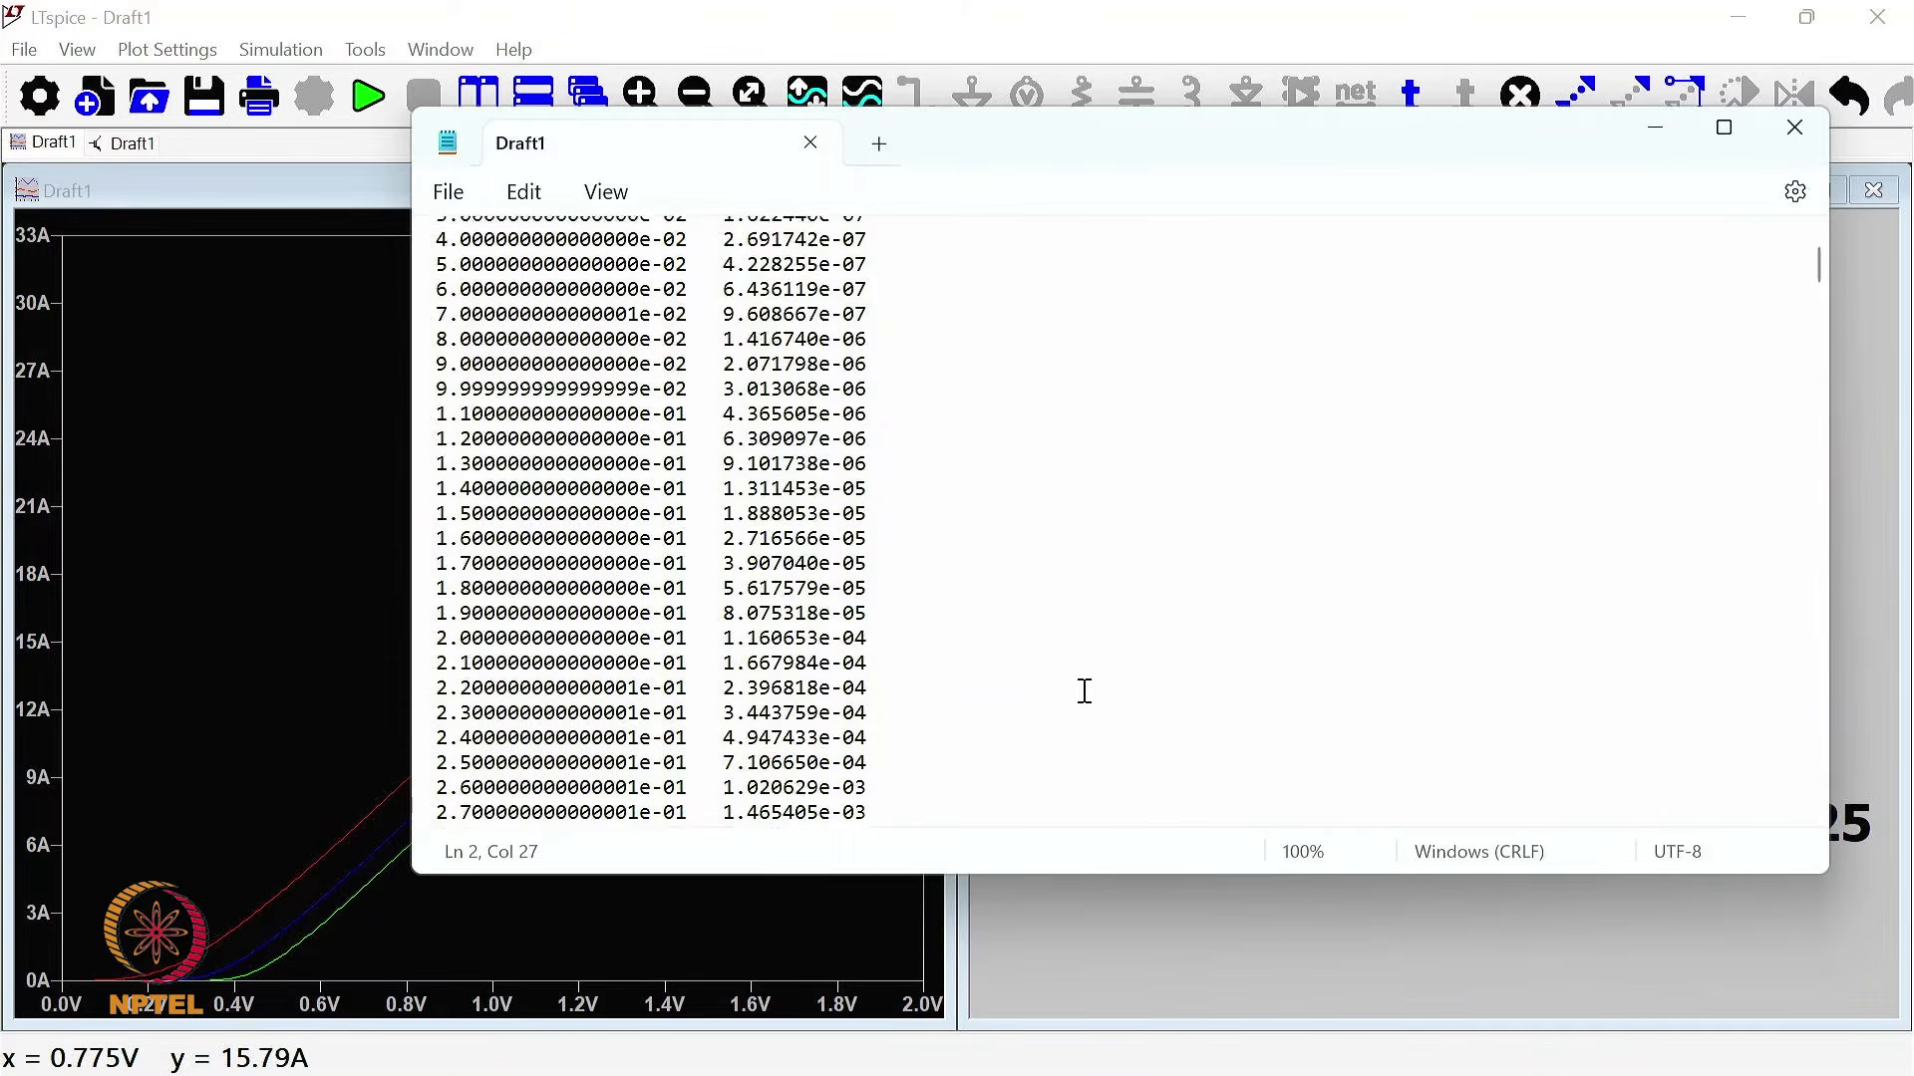
drag(1820, 297, 1816, 439)
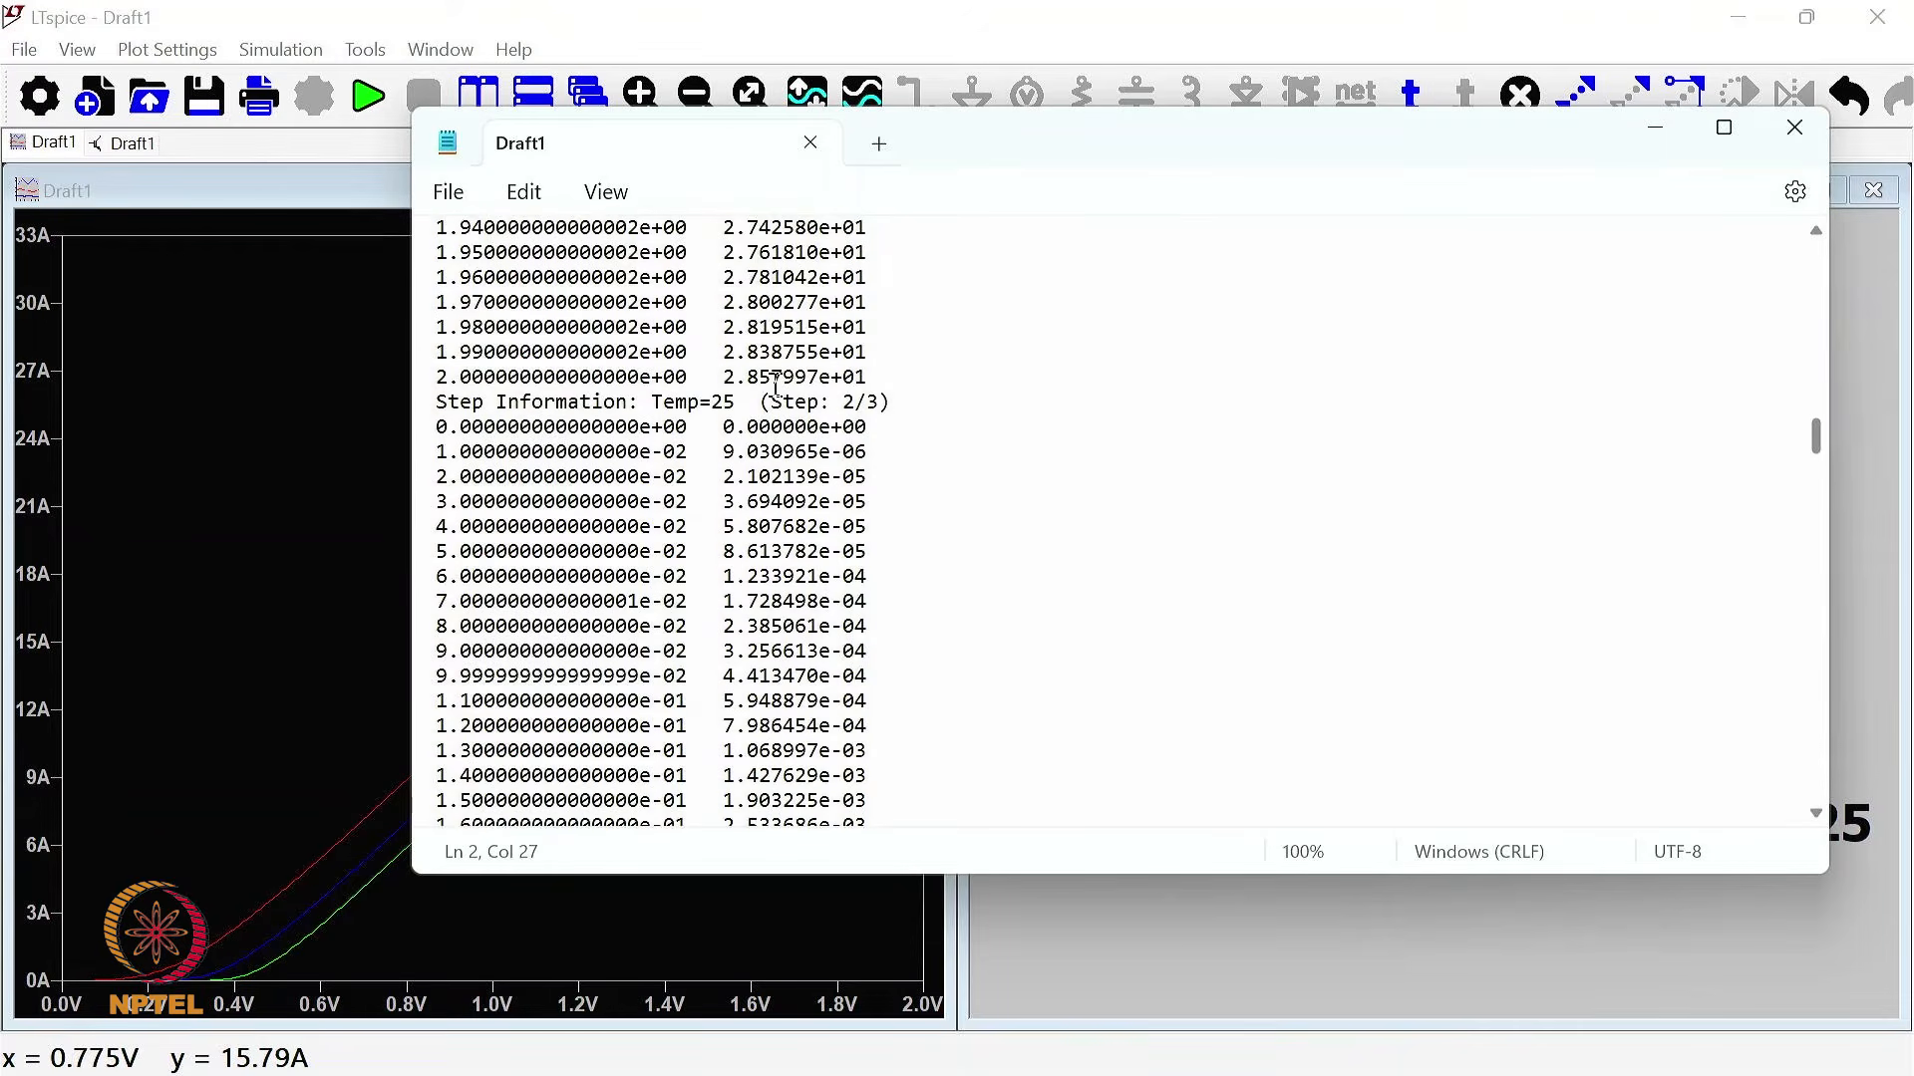
click(439, 401)
drag(438, 402, 630, 412)
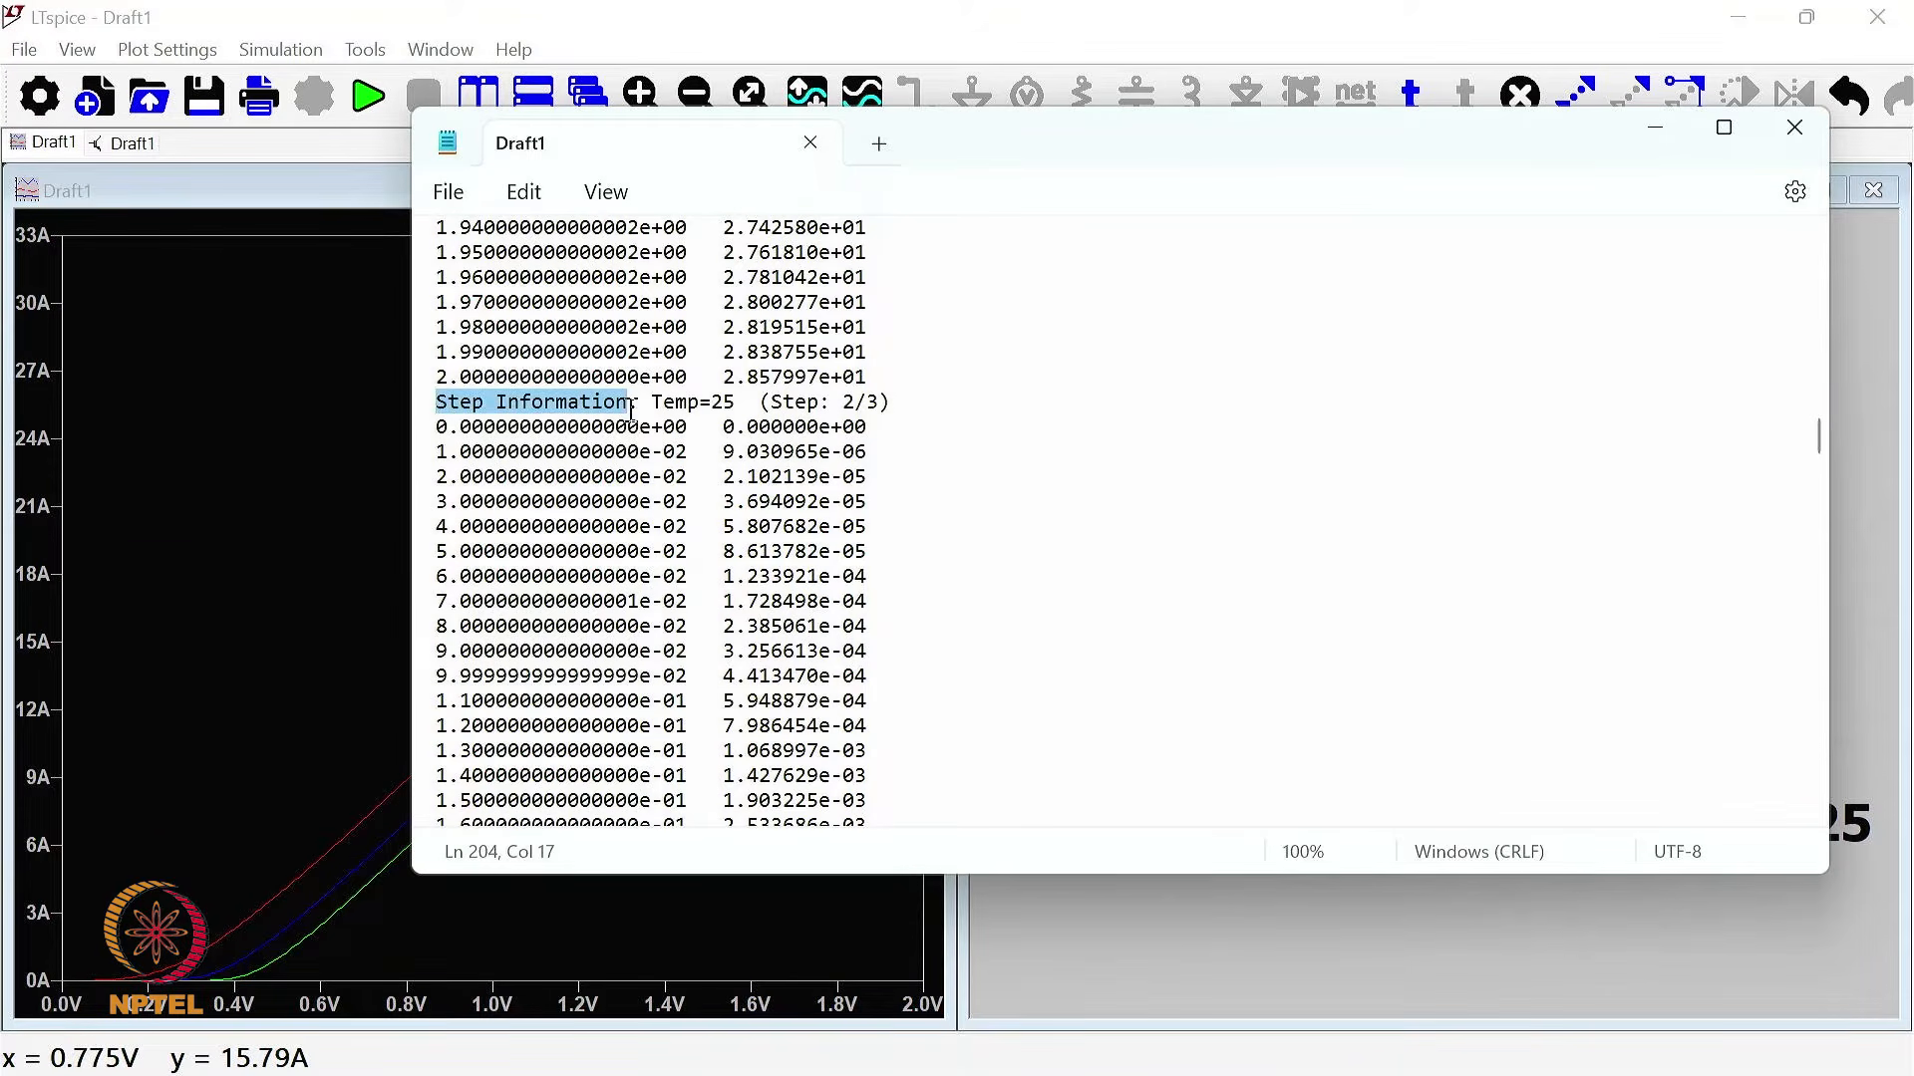
drag(430, 431, 430, 444)
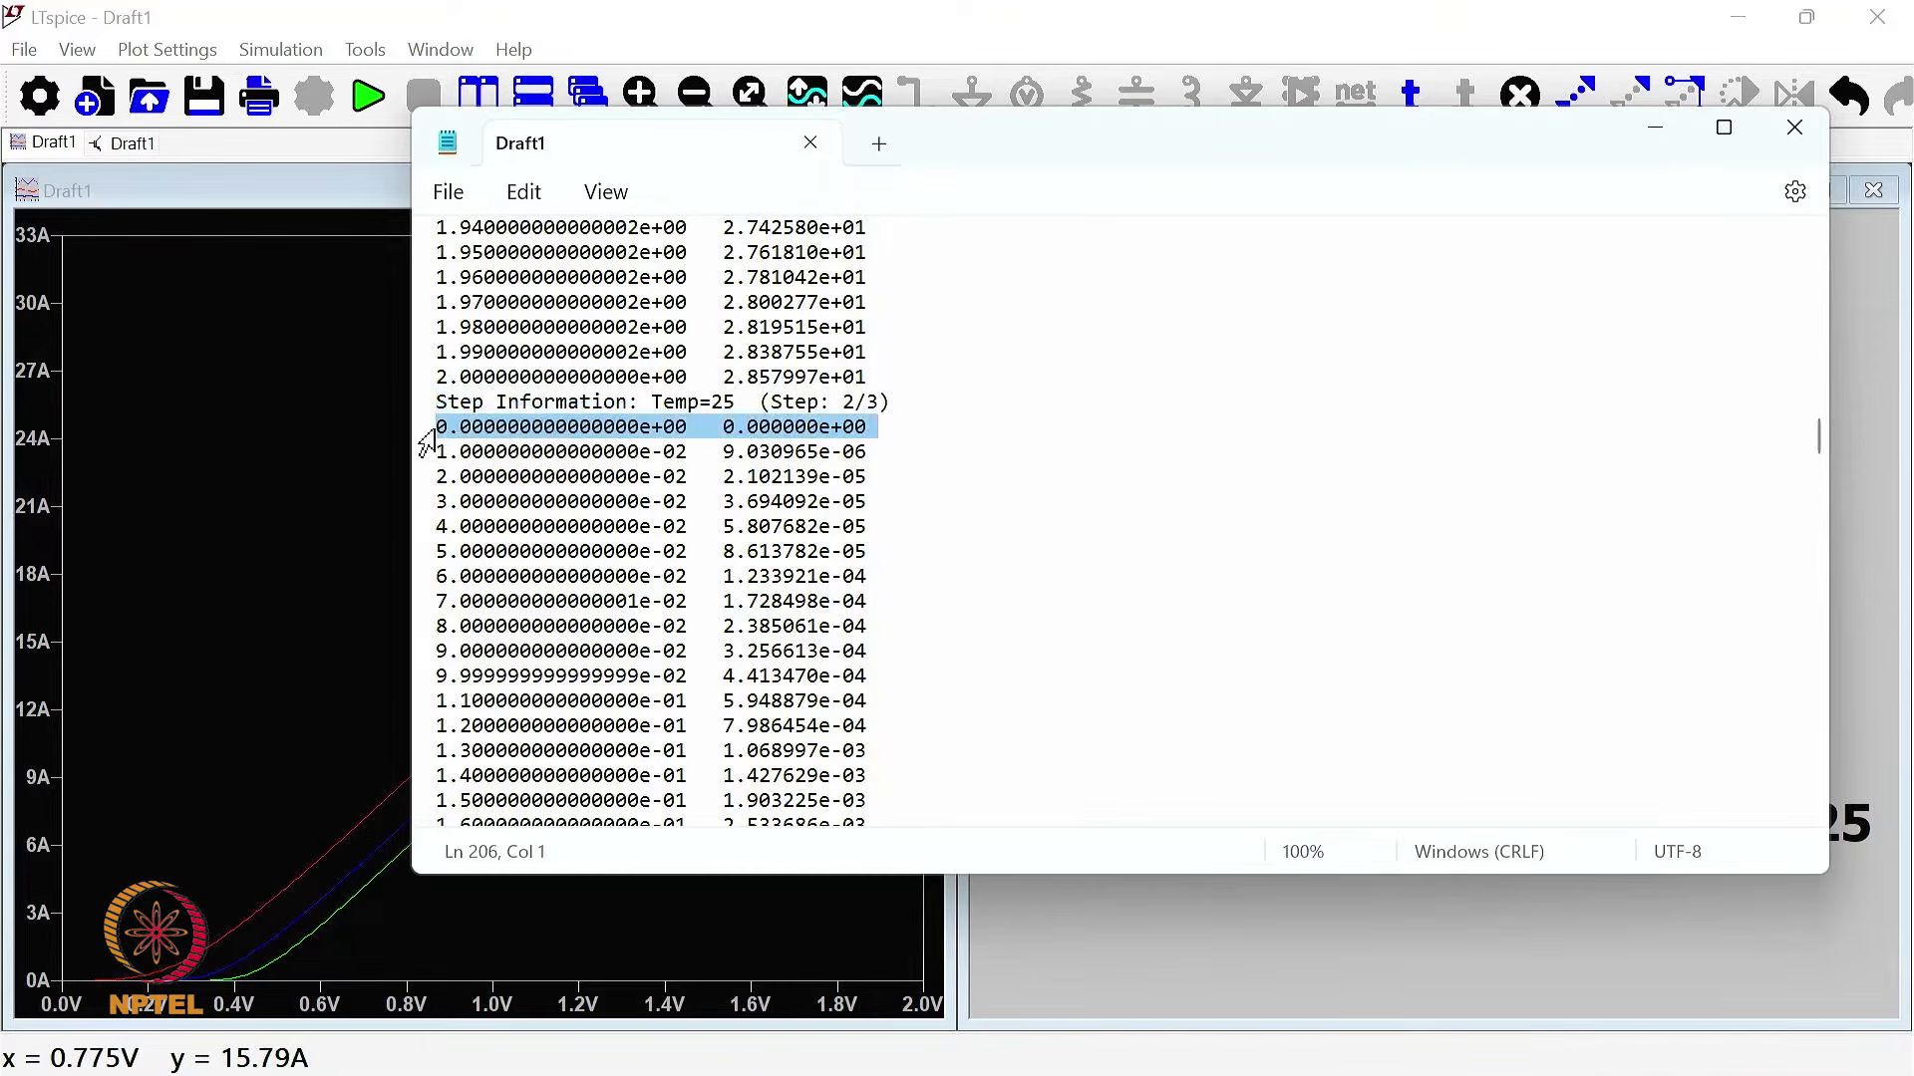
drag(712, 403, 735, 402)
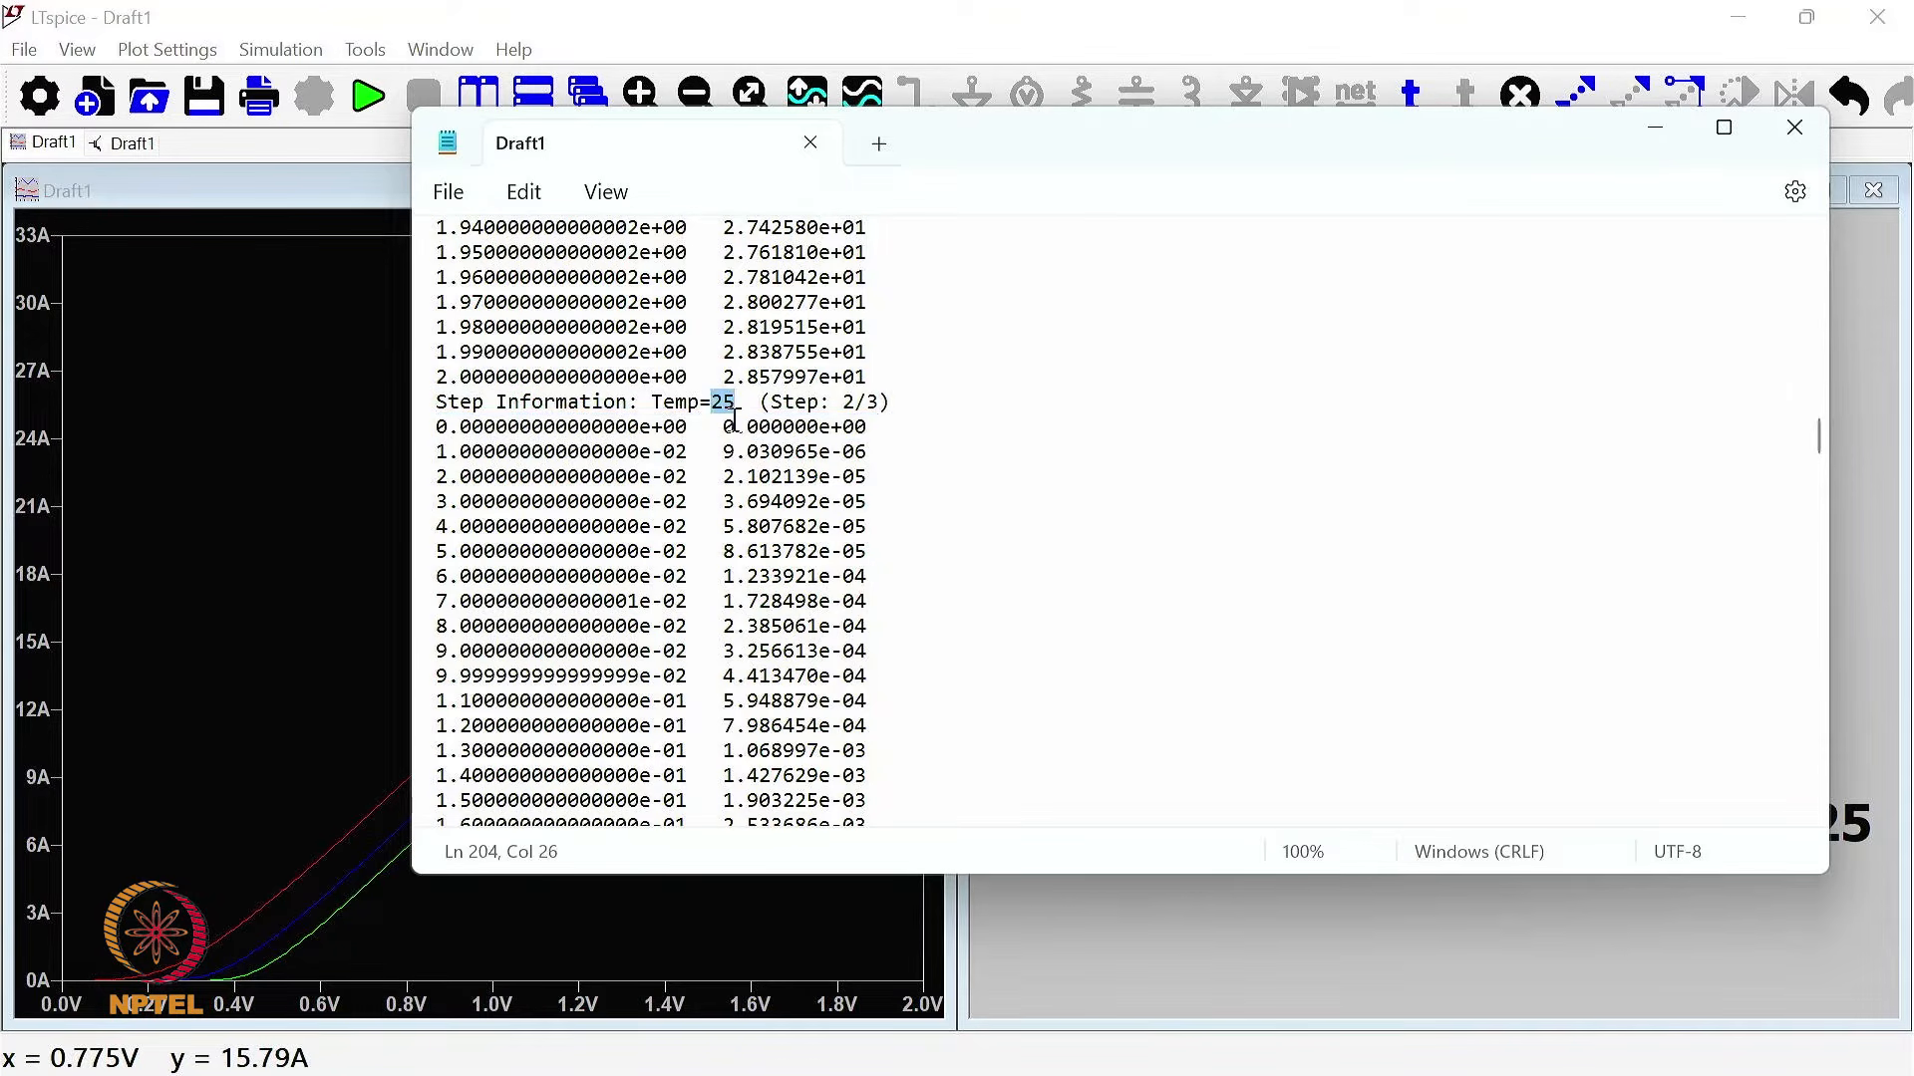
triple_click(814, 428)
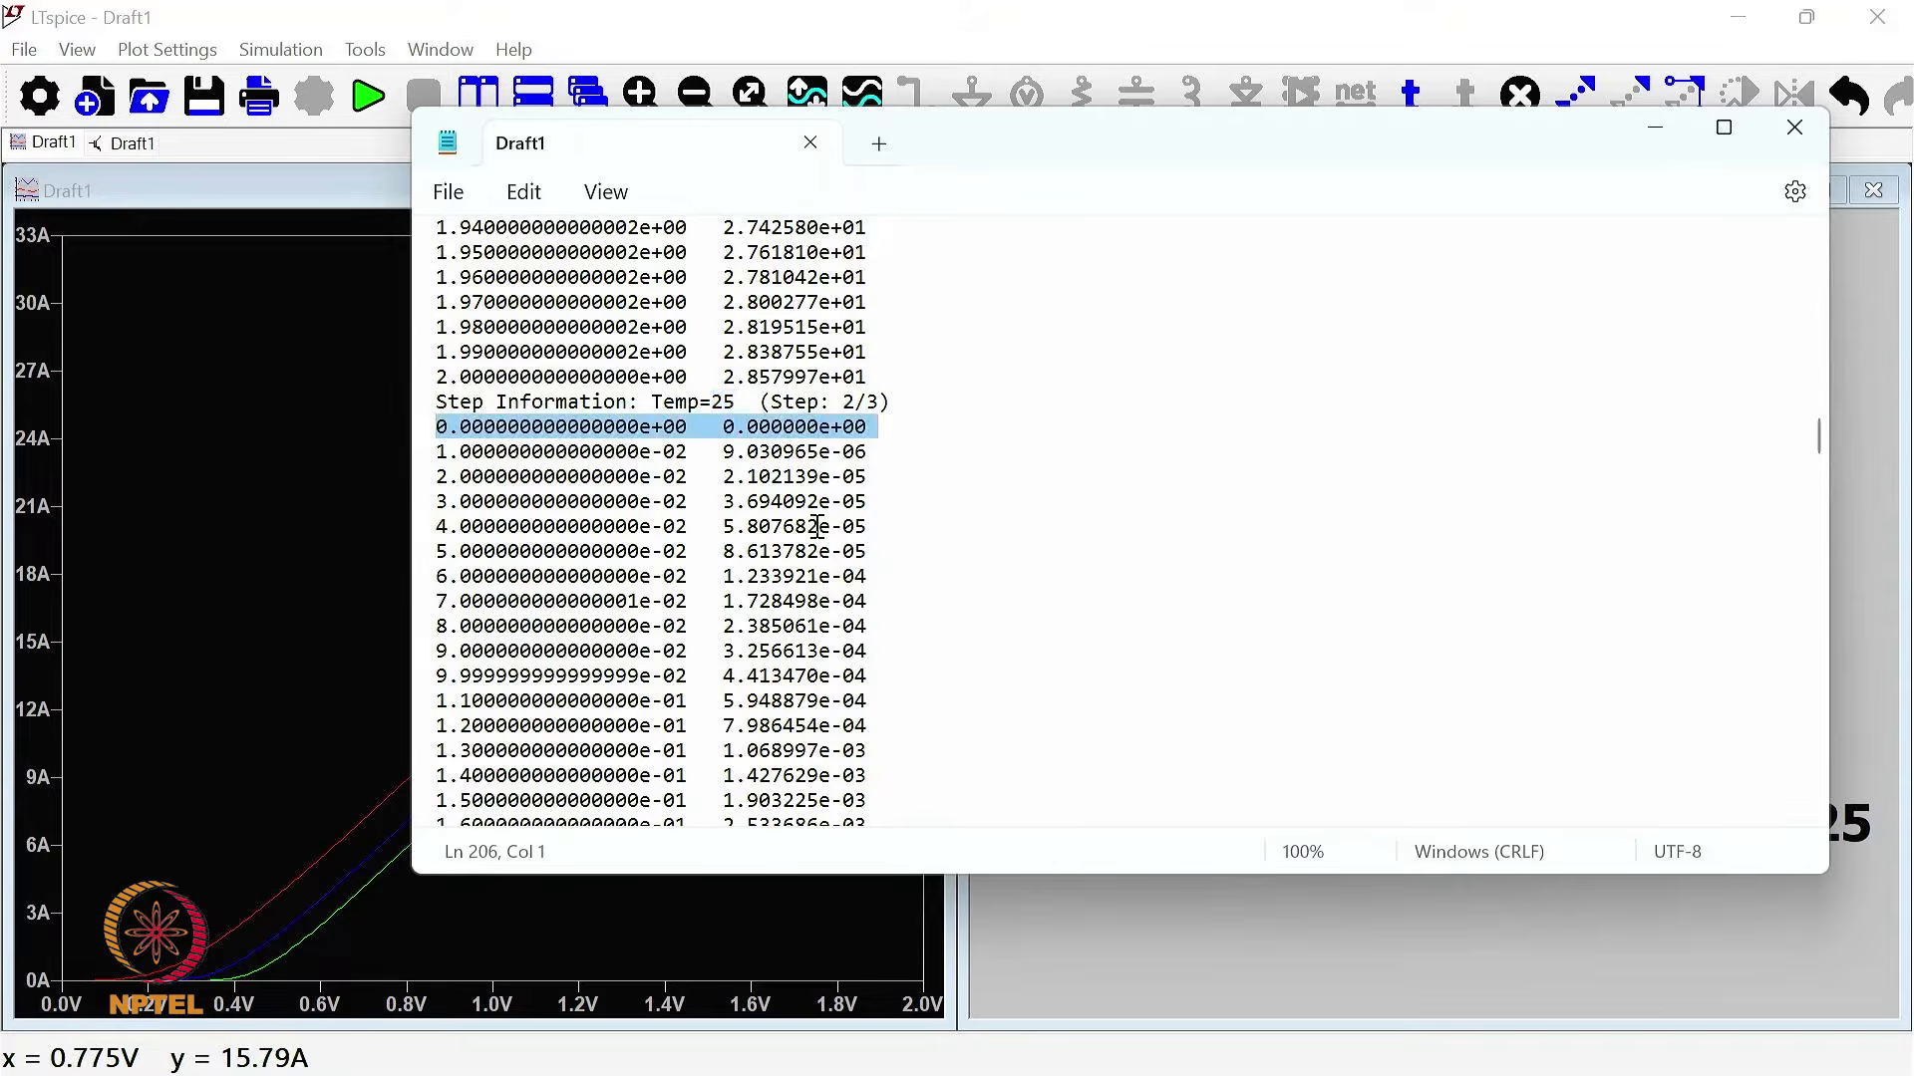
click(652, 435)
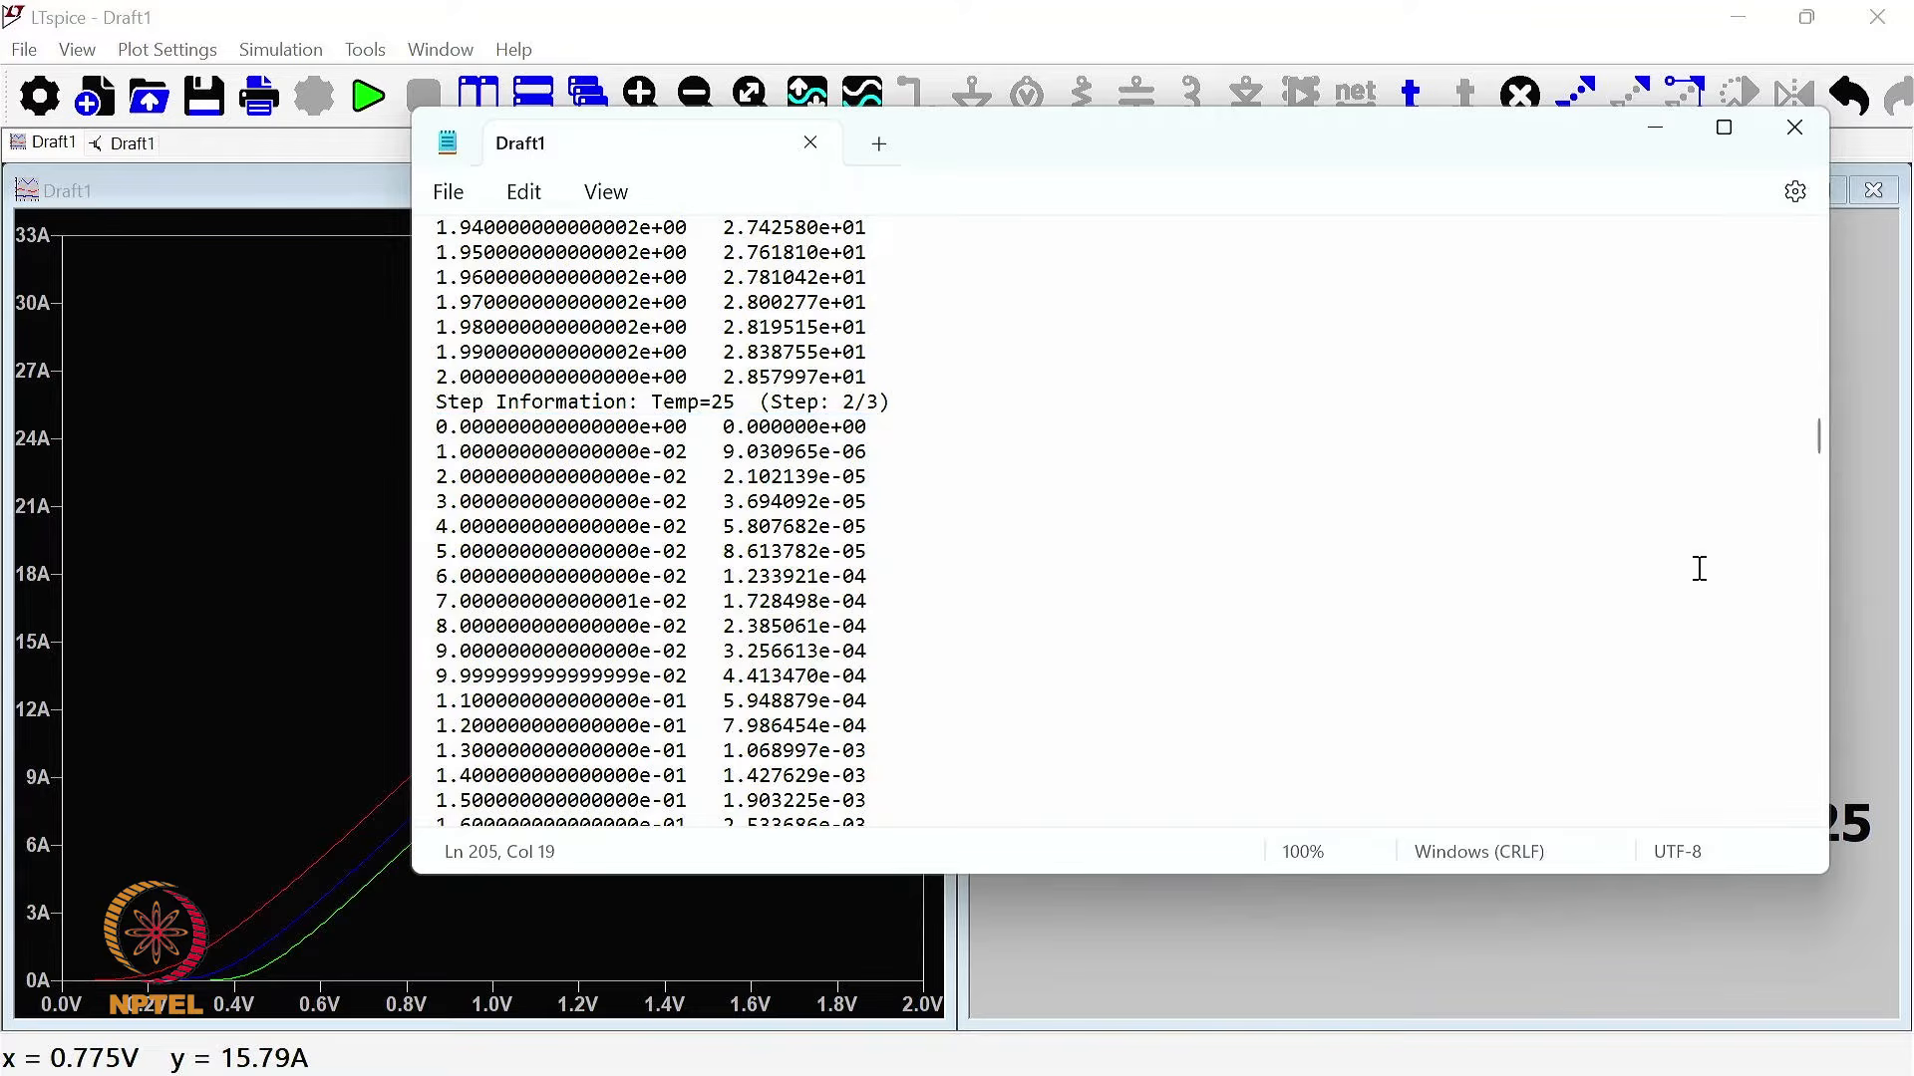
drag(1819, 442, 1807, 621)
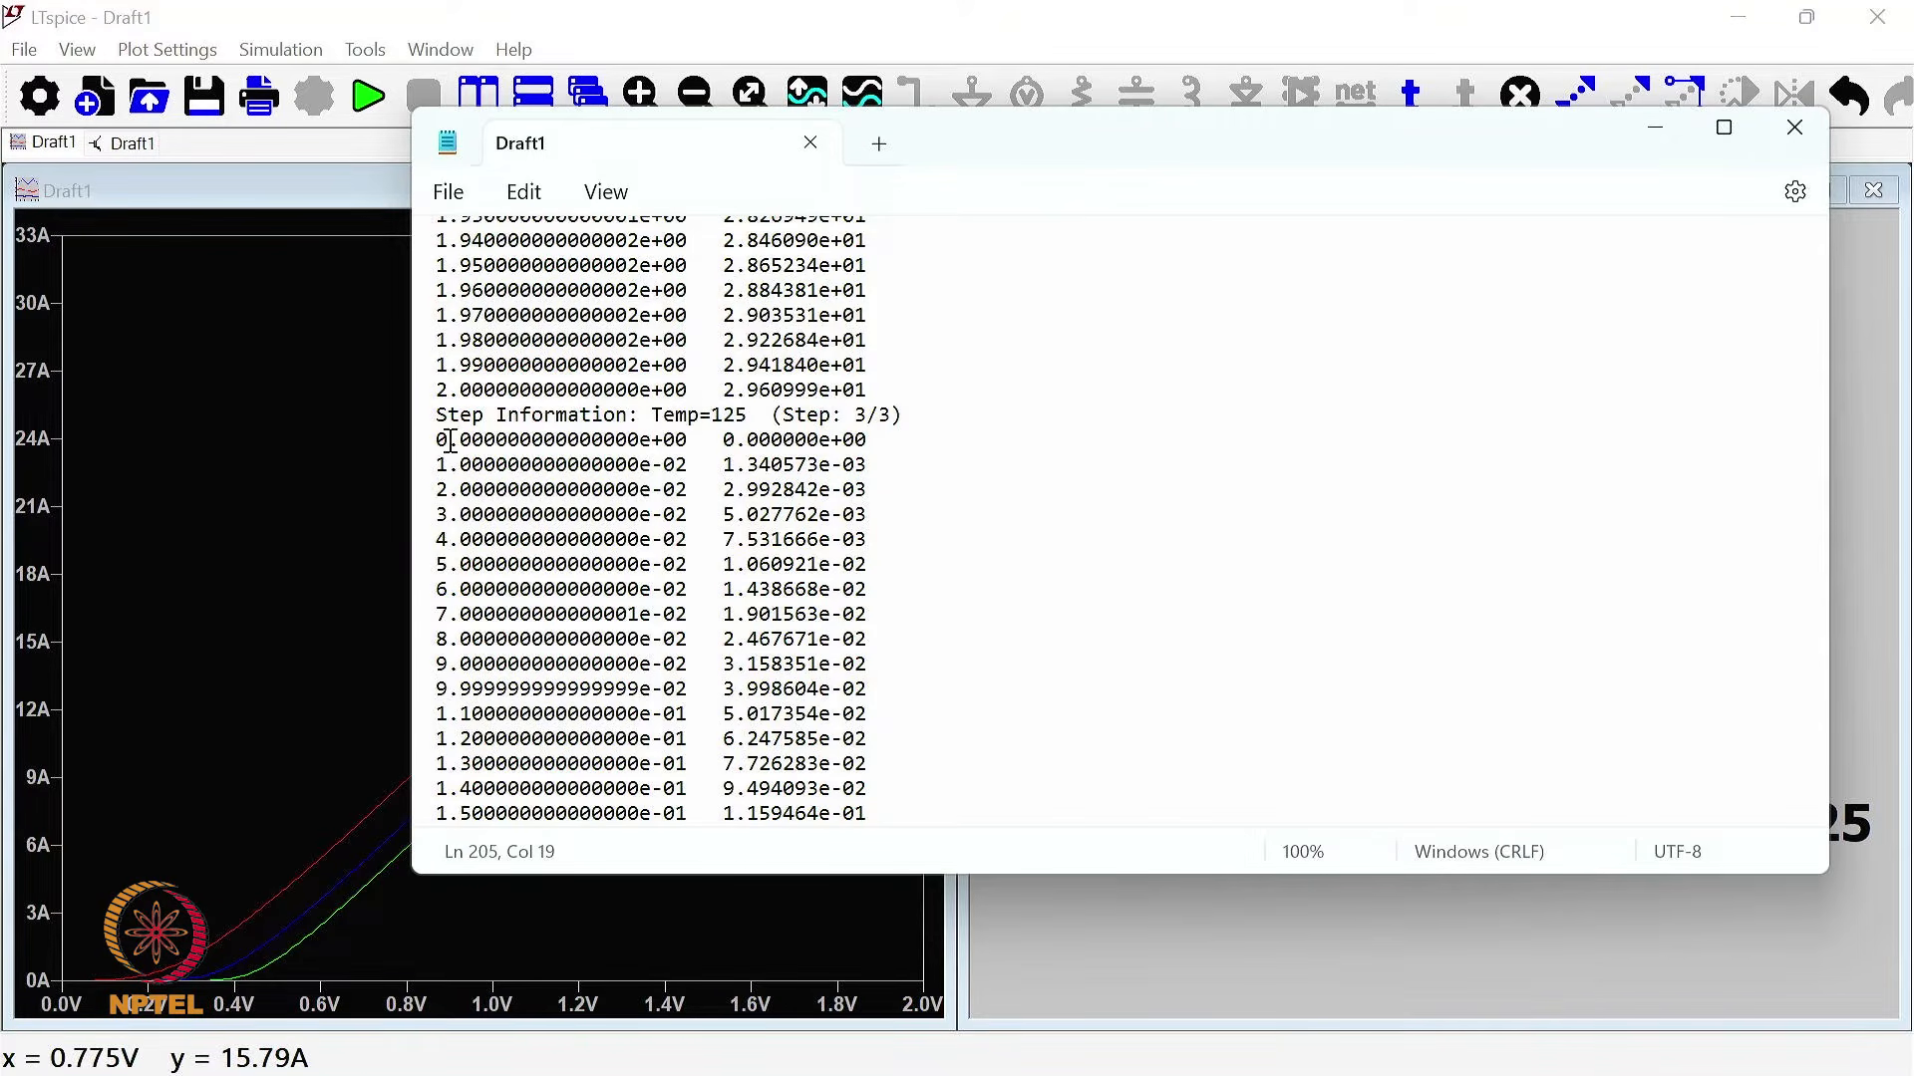
drag(436, 439, 786, 676)
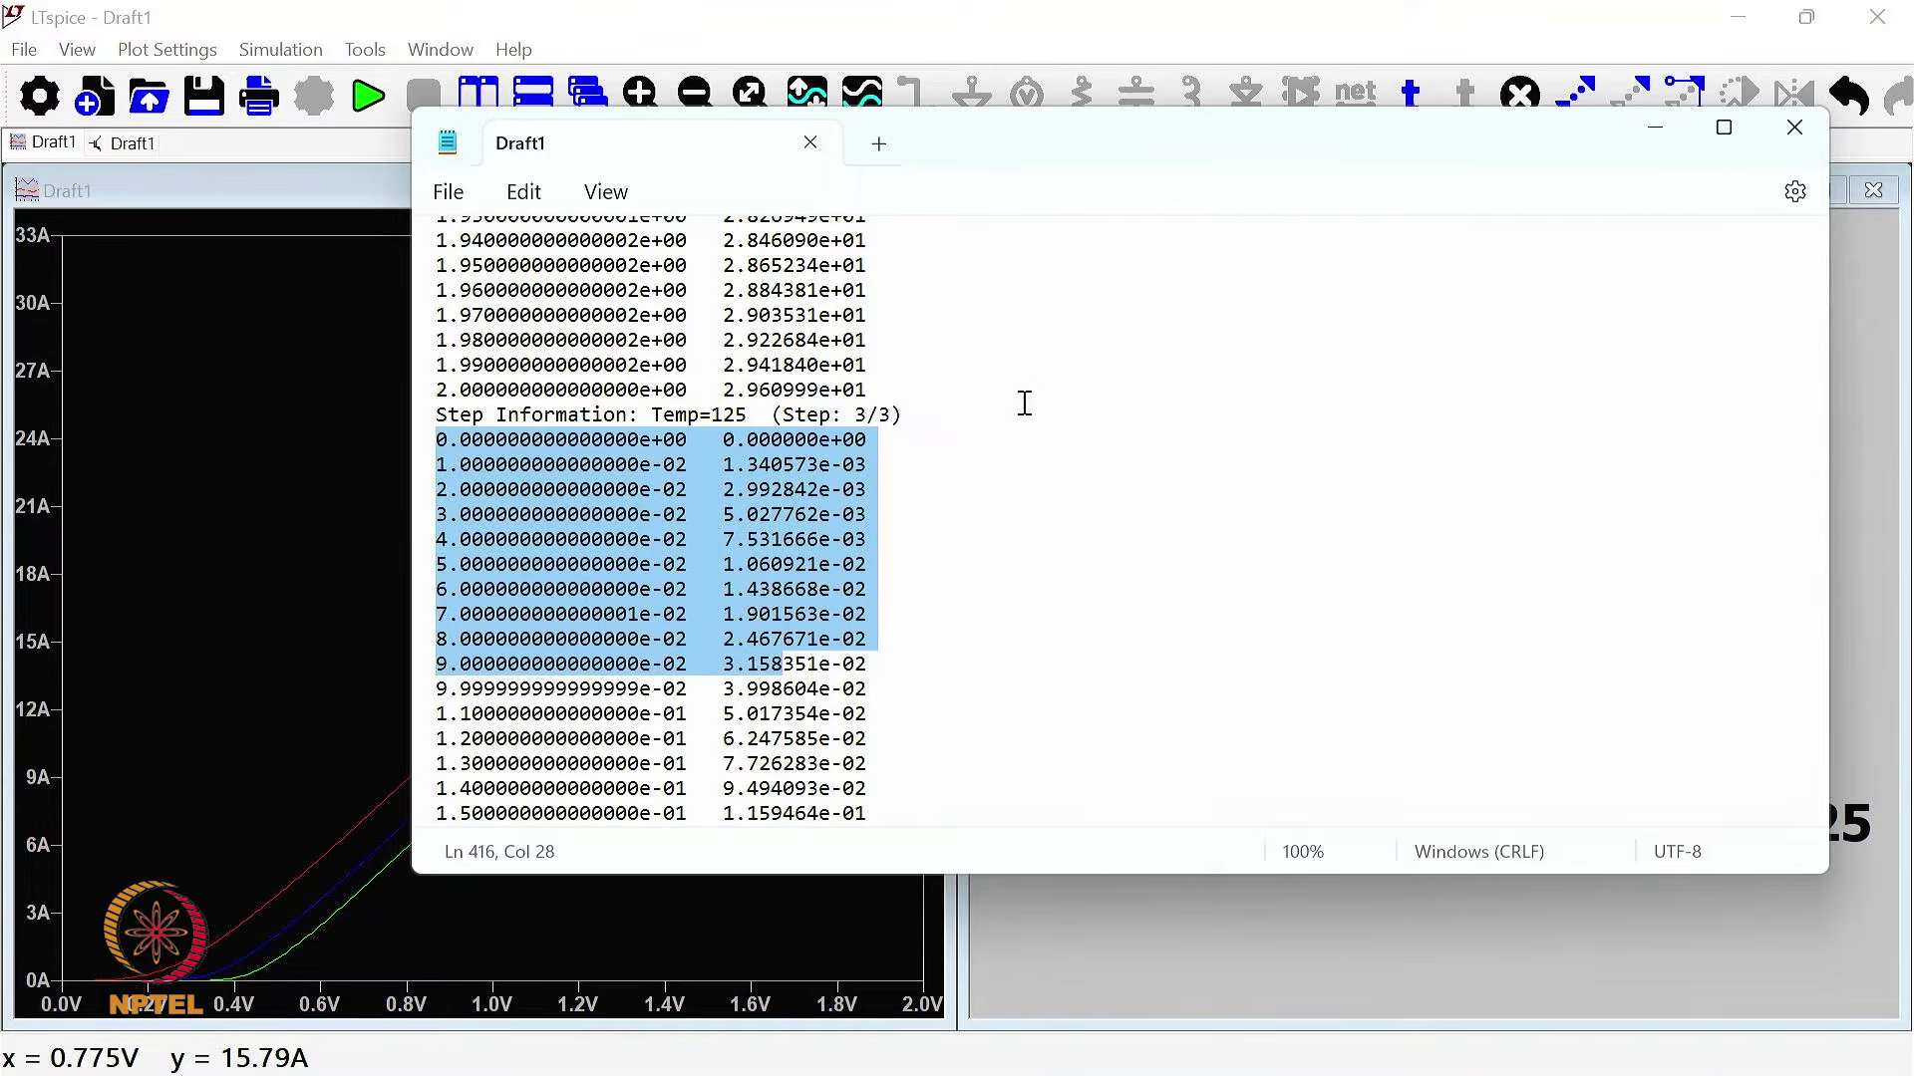
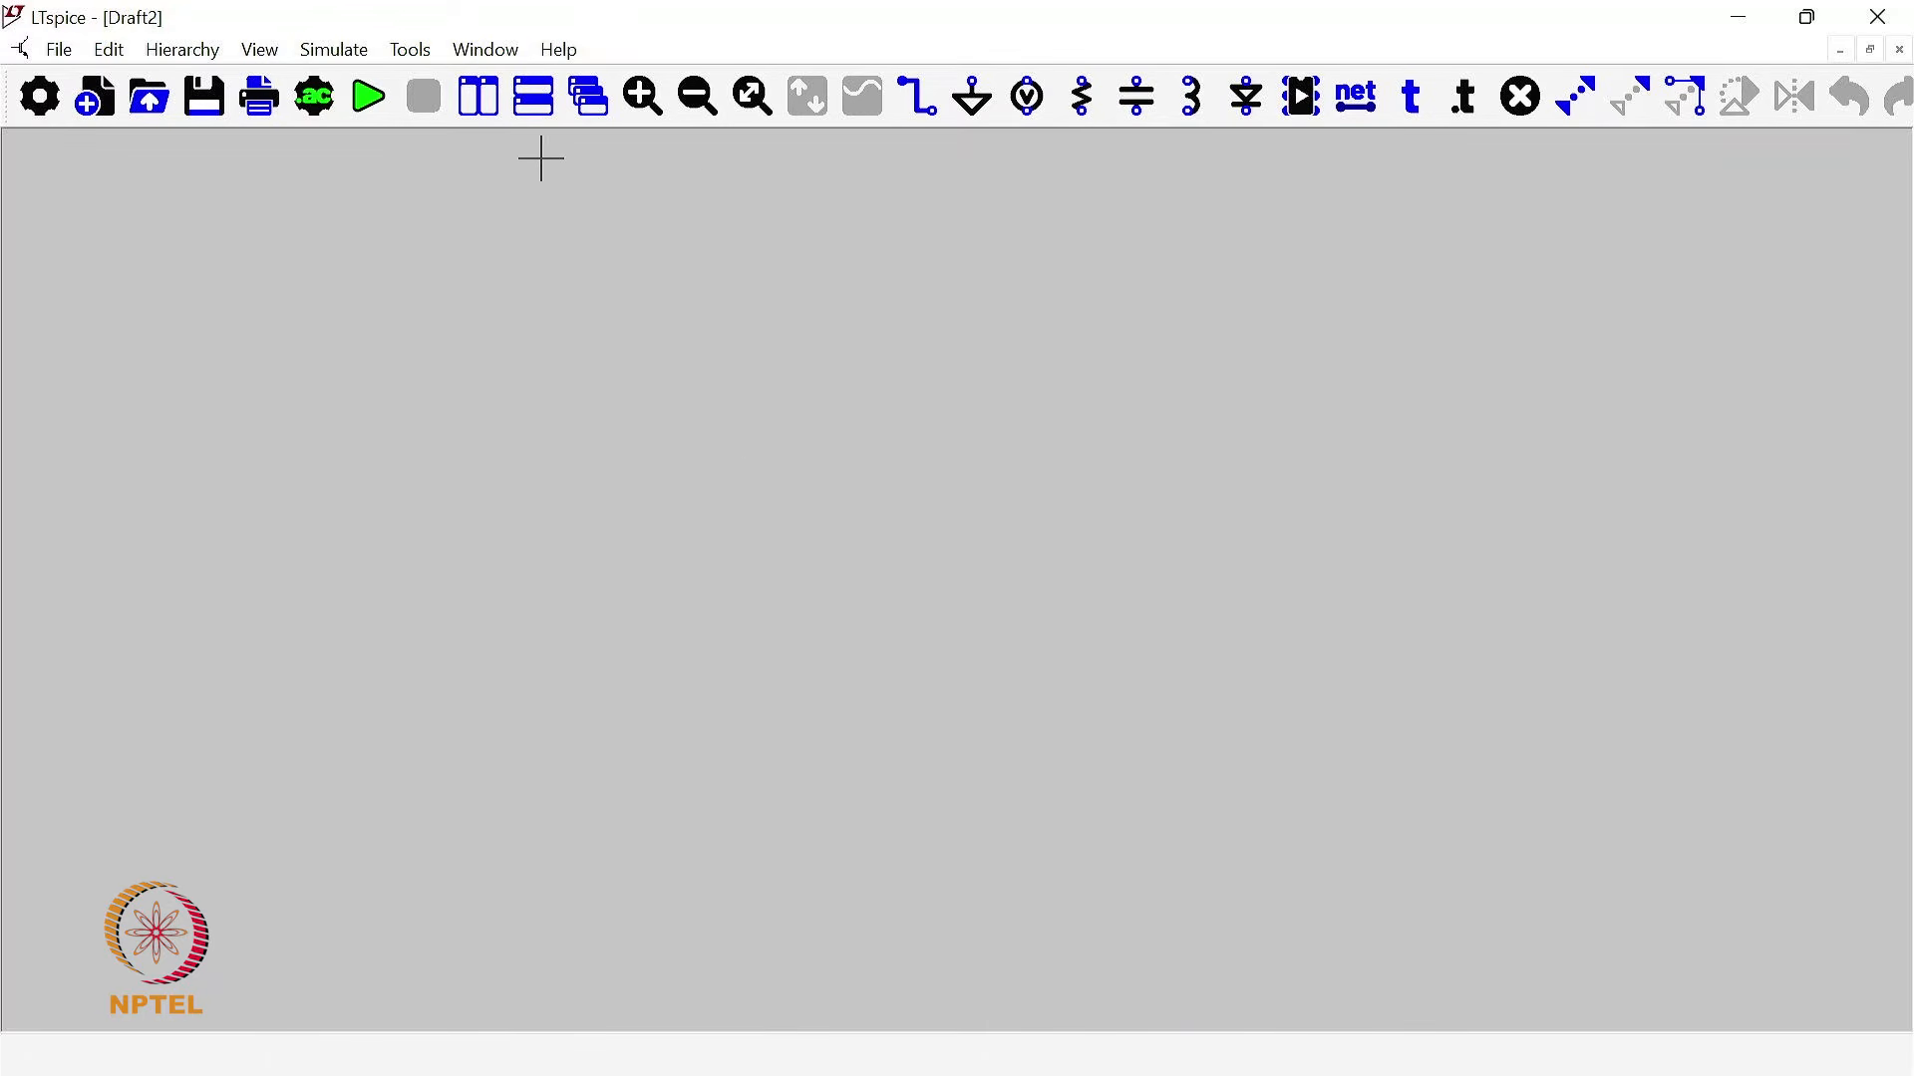
Step: Place a ground symbol in the empty Draft2 schematic
click(971, 95)
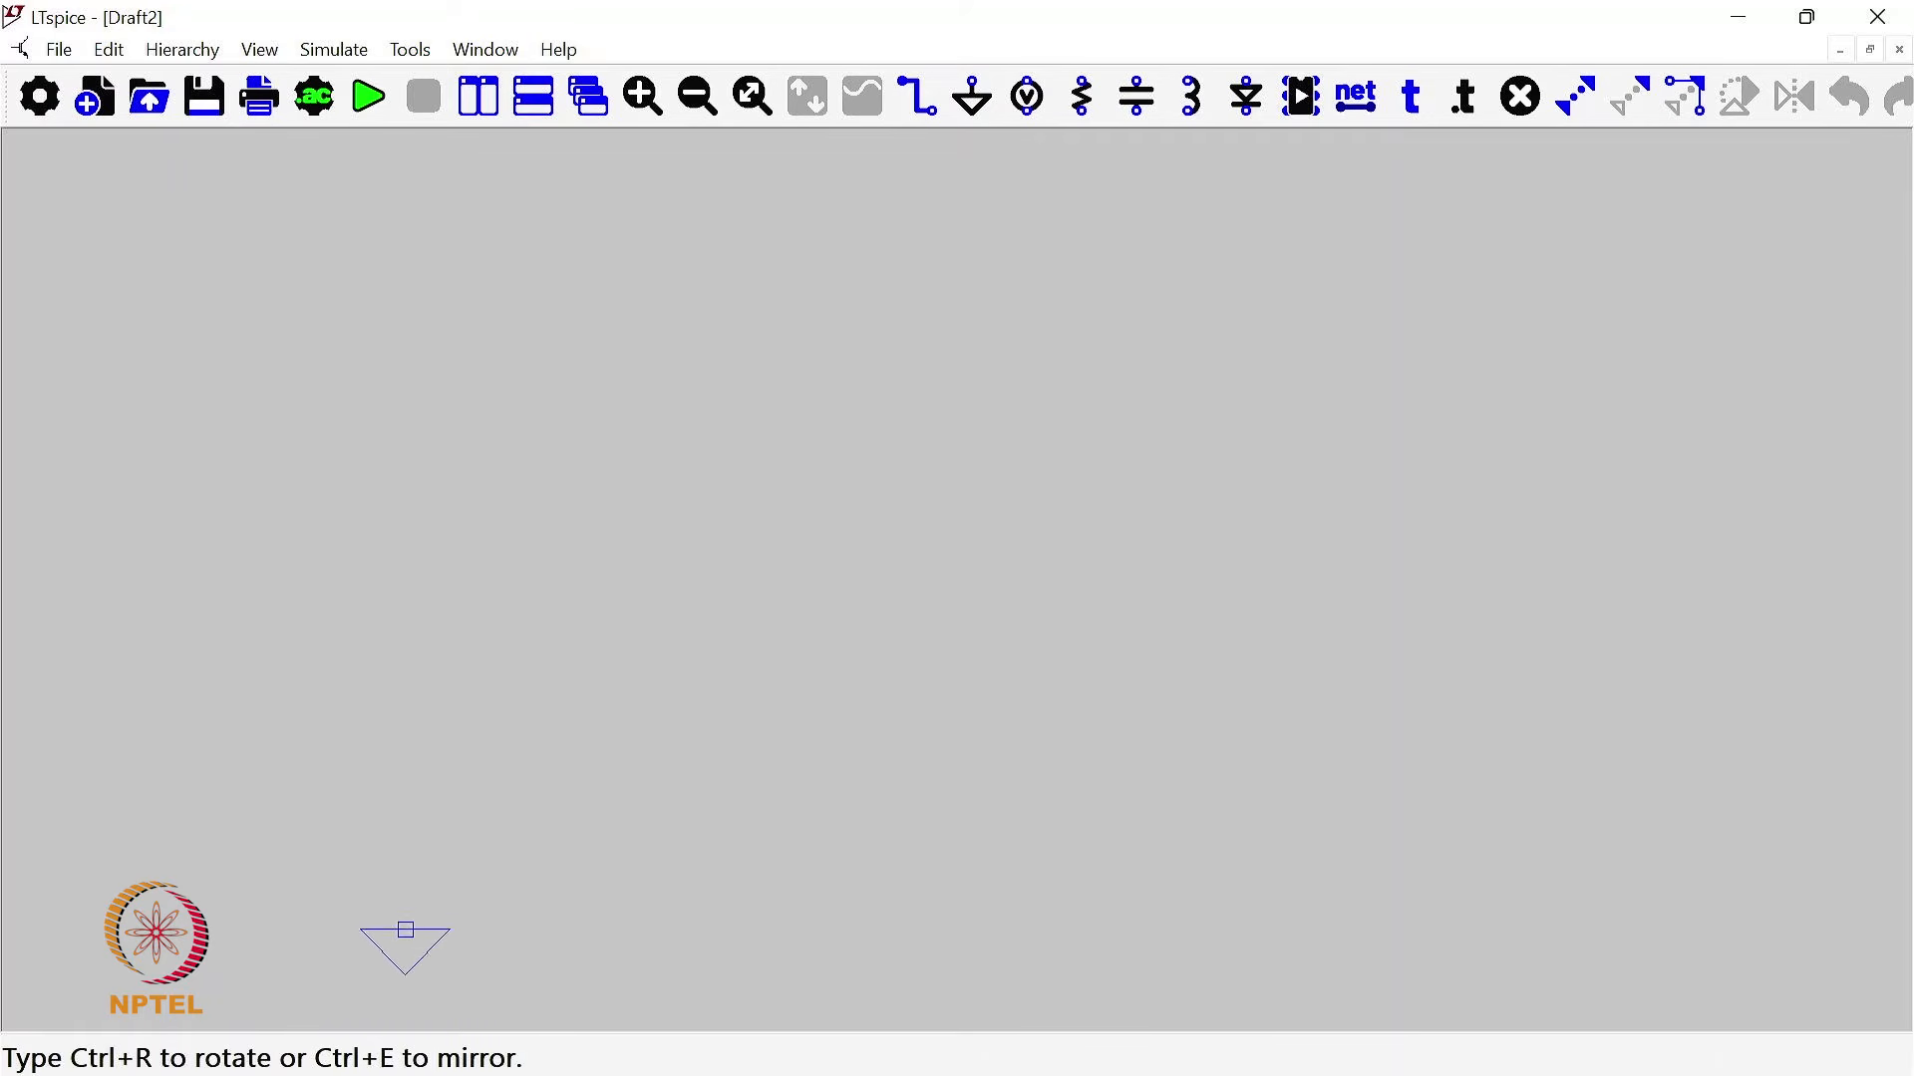
click(486, 769)
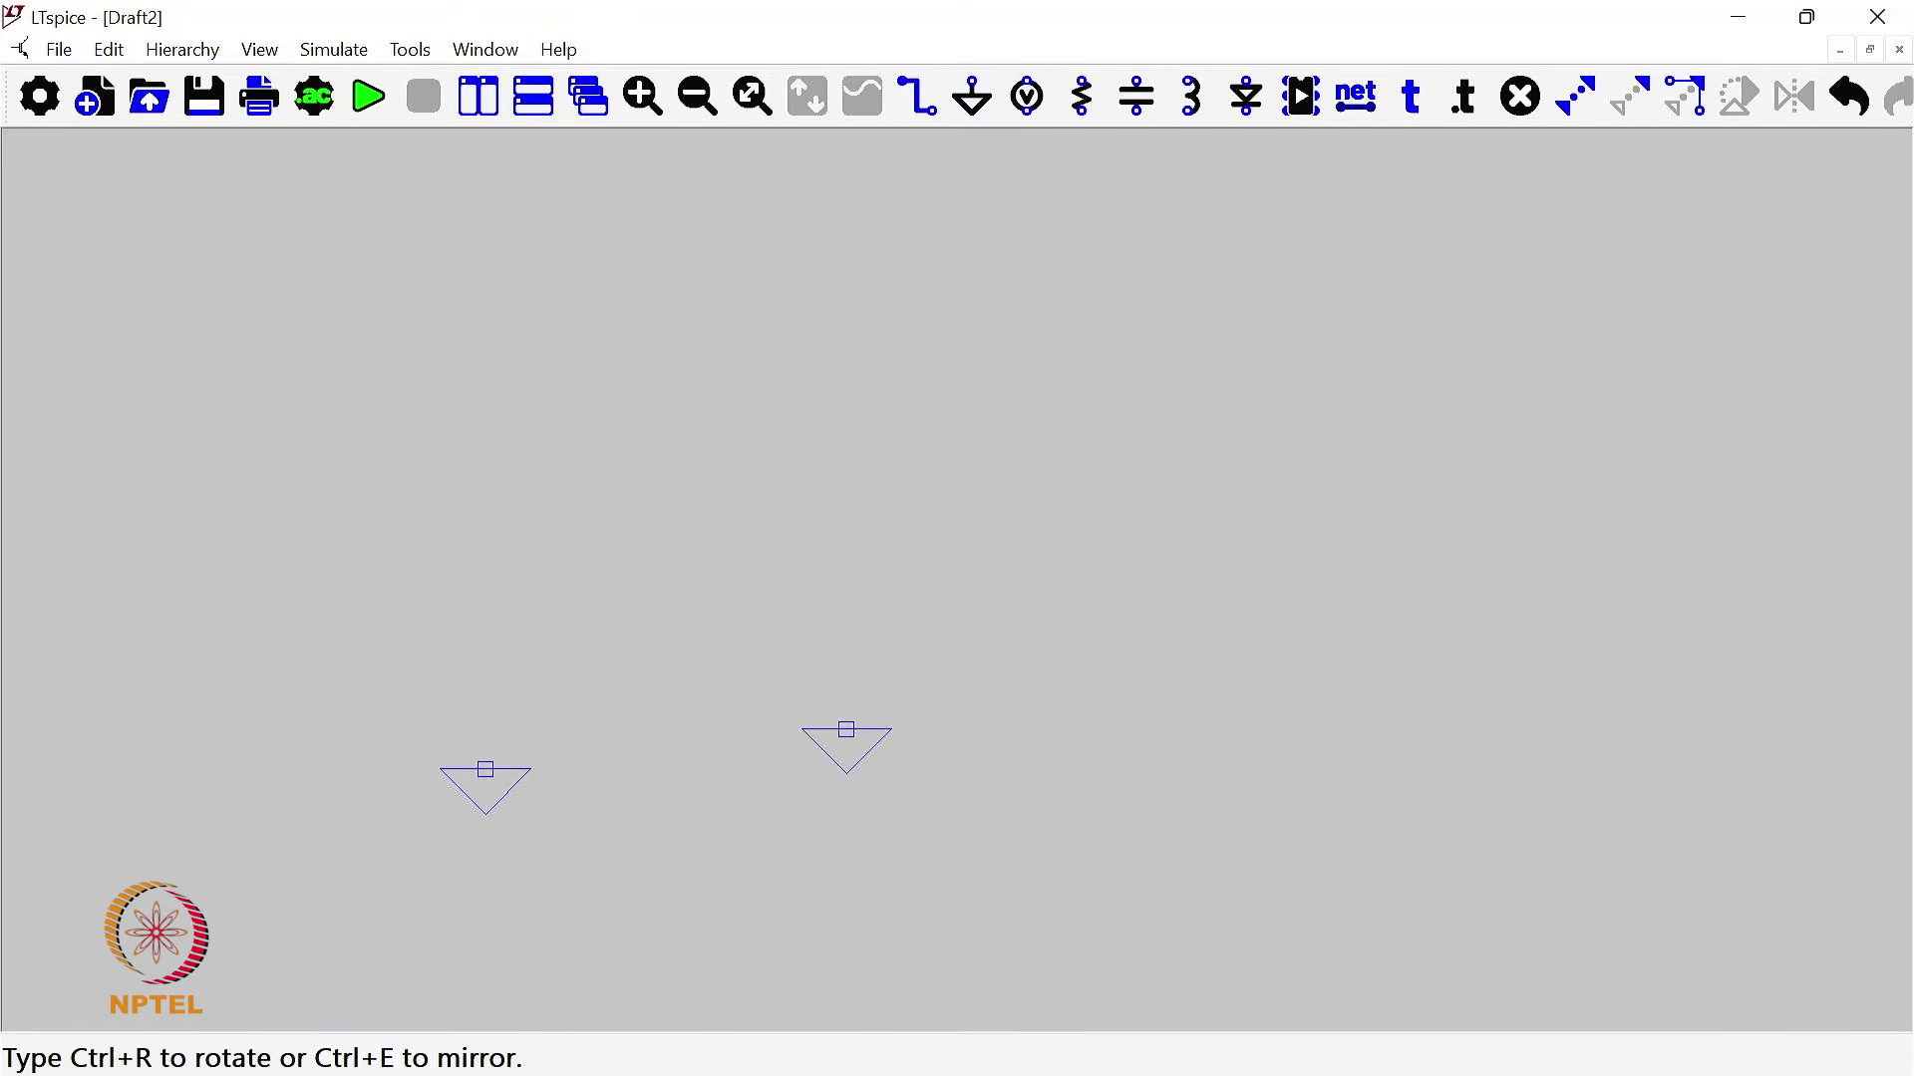
key(Escape)
Step: Place a voltage source above and to the left of the ground symbol and set its DC value to 0
click(1027, 95)
click(205, 448)
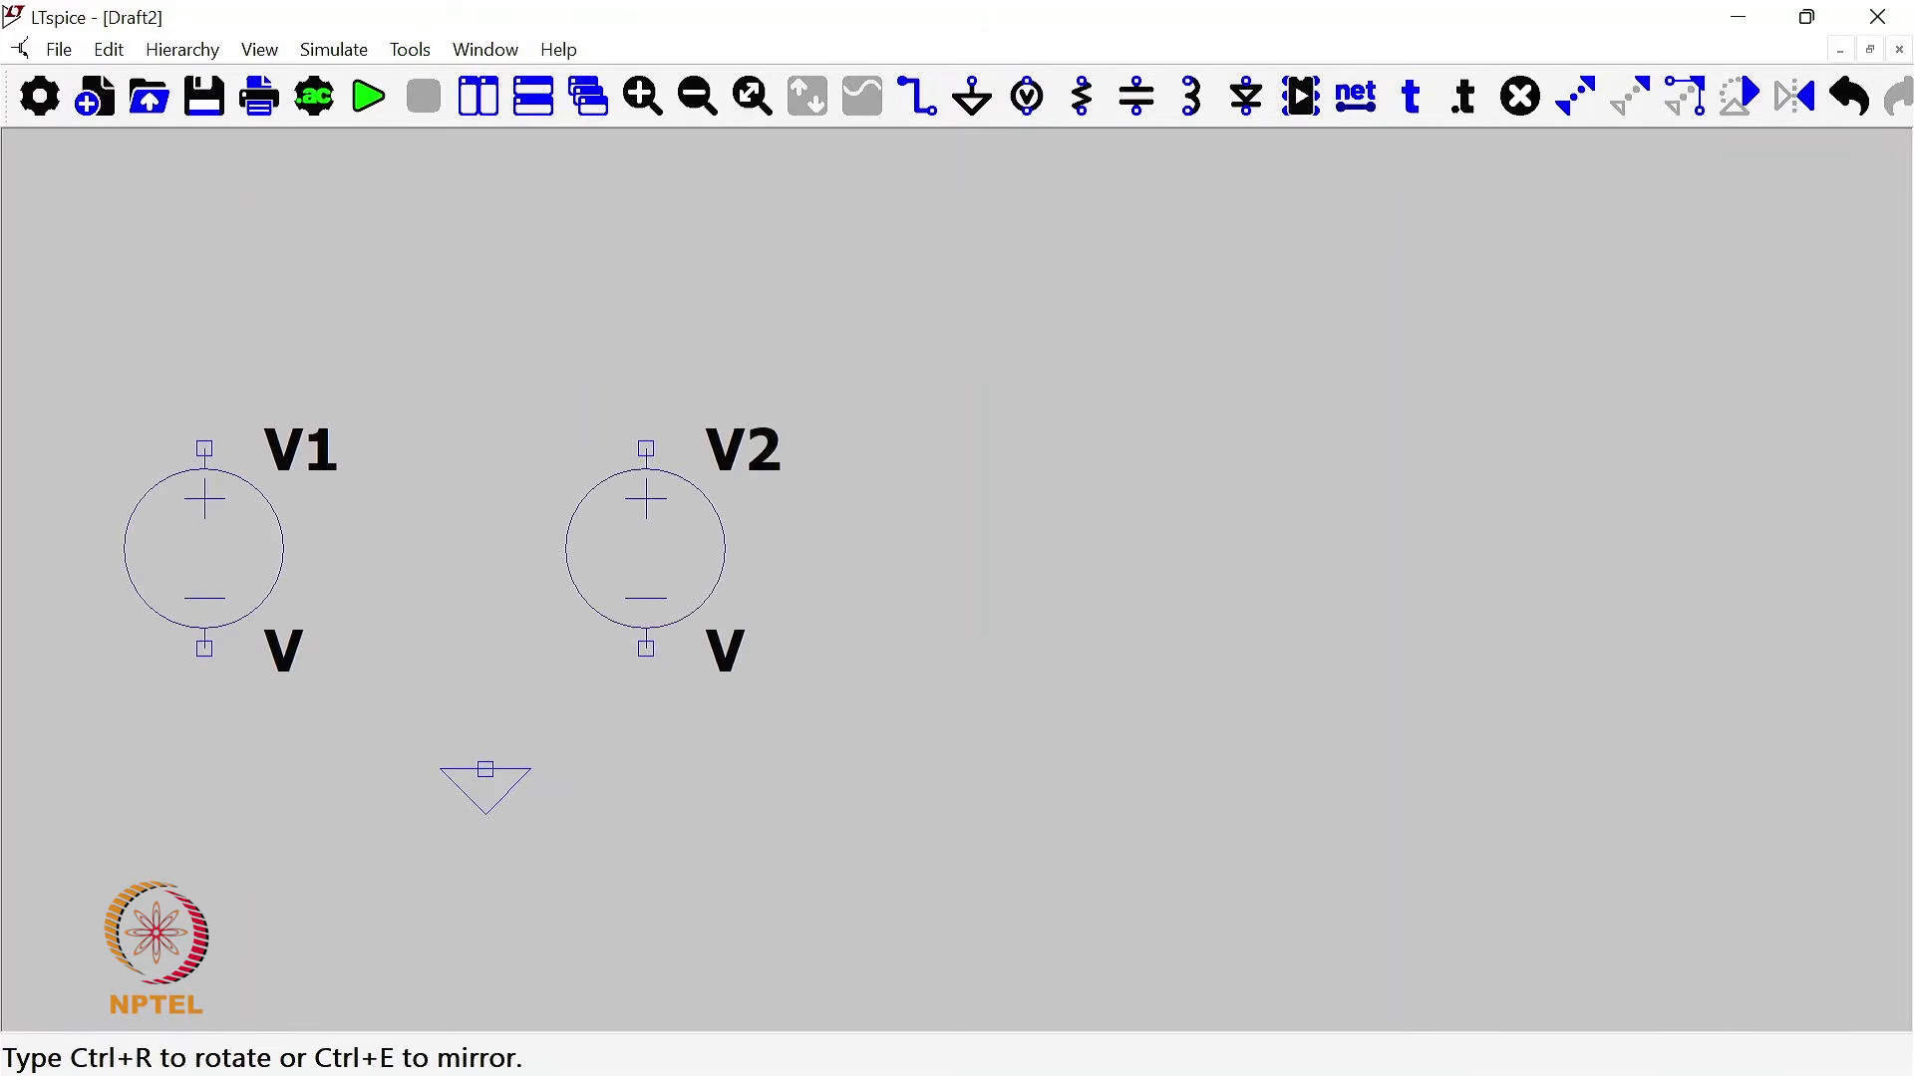
key(Escape)
right_click(235, 547)
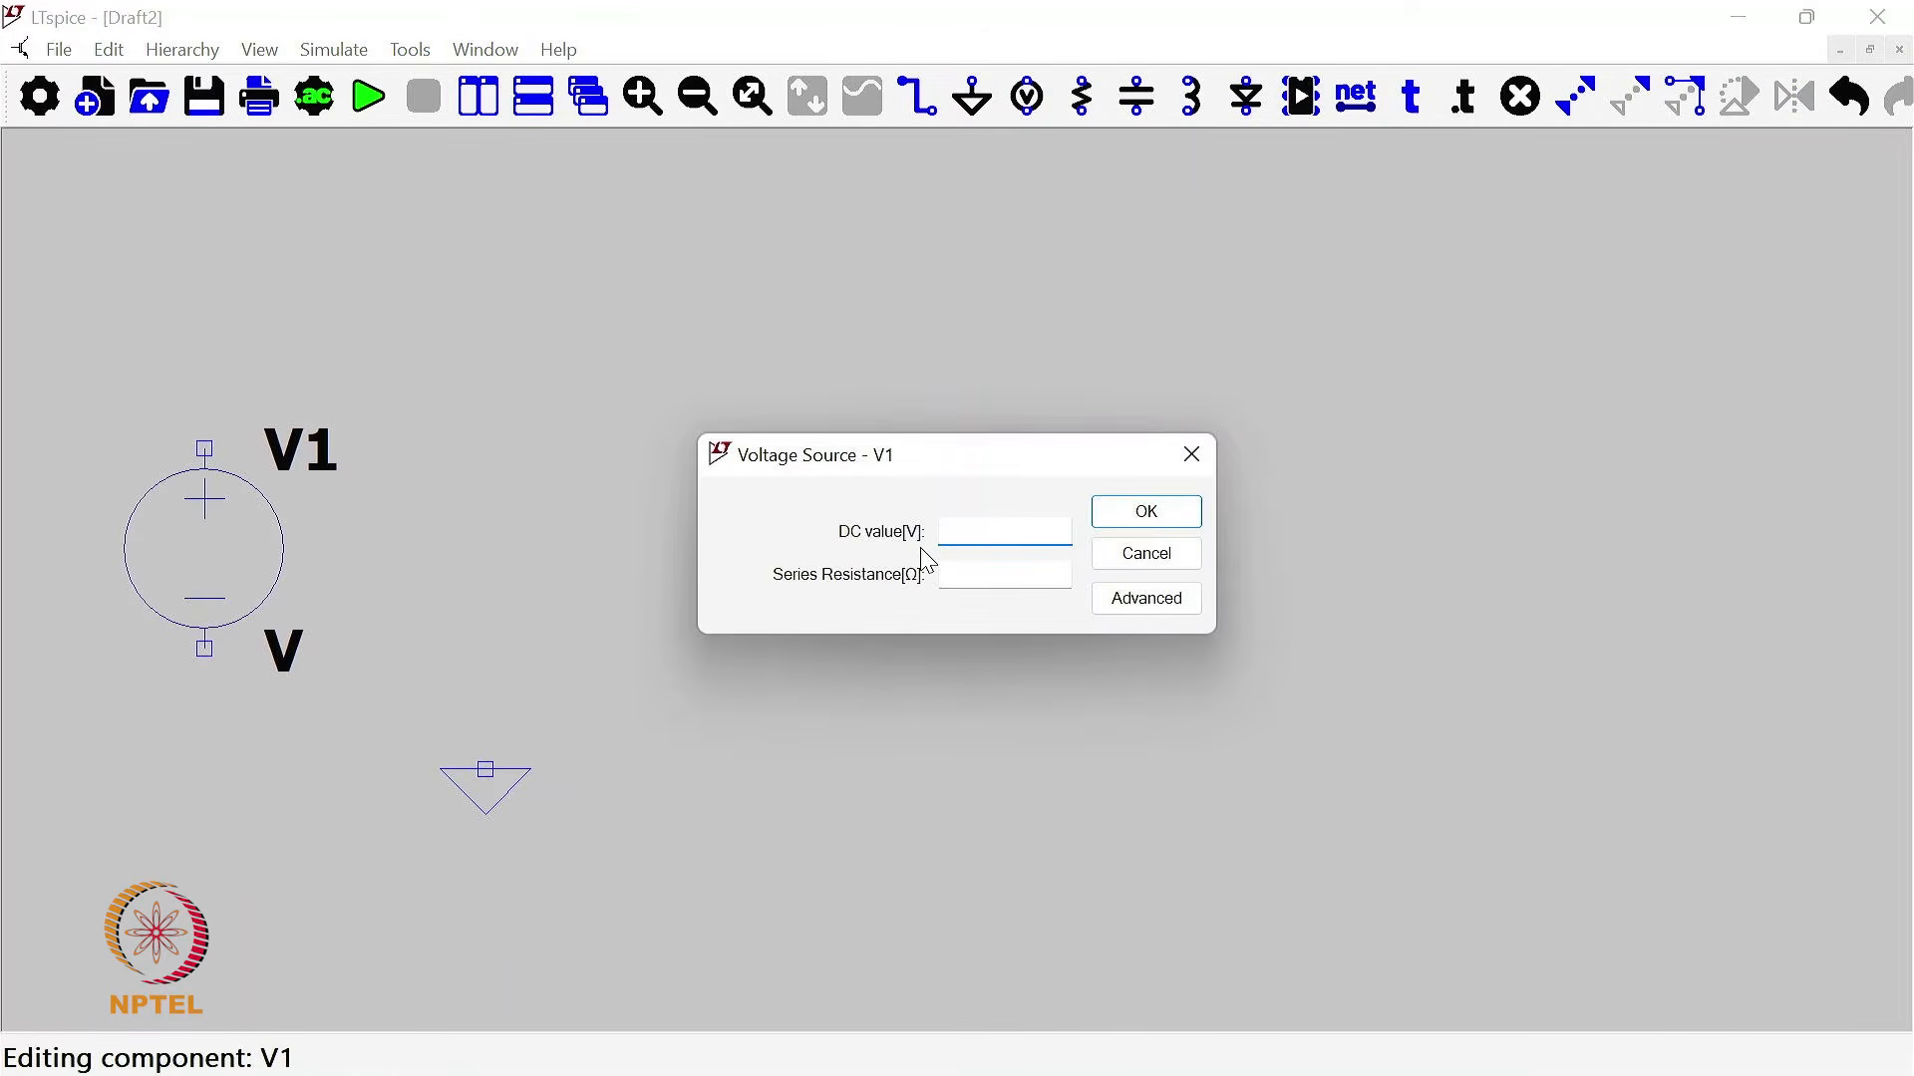
click(1132, 516)
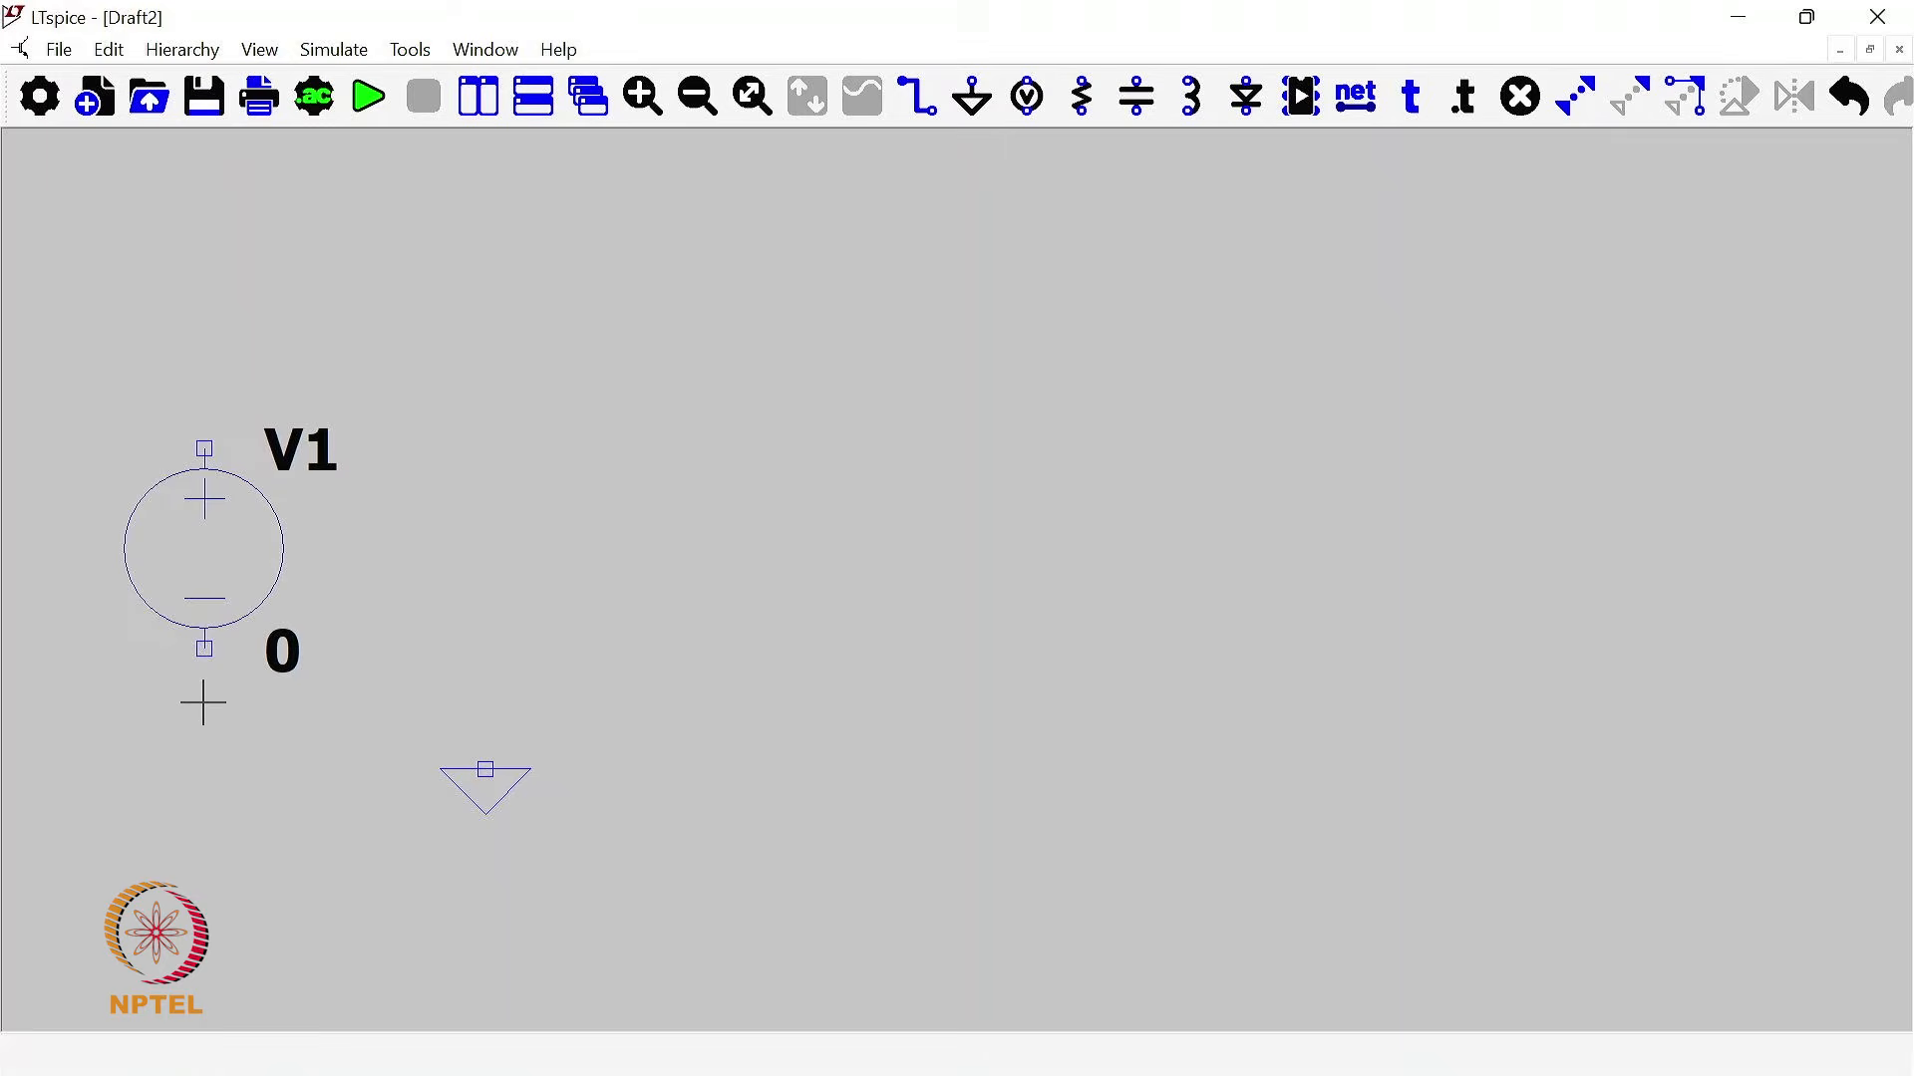
Step: Wire the negative terminal of V1 down and across to the ground symbol
key(F3)
click(205, 649)
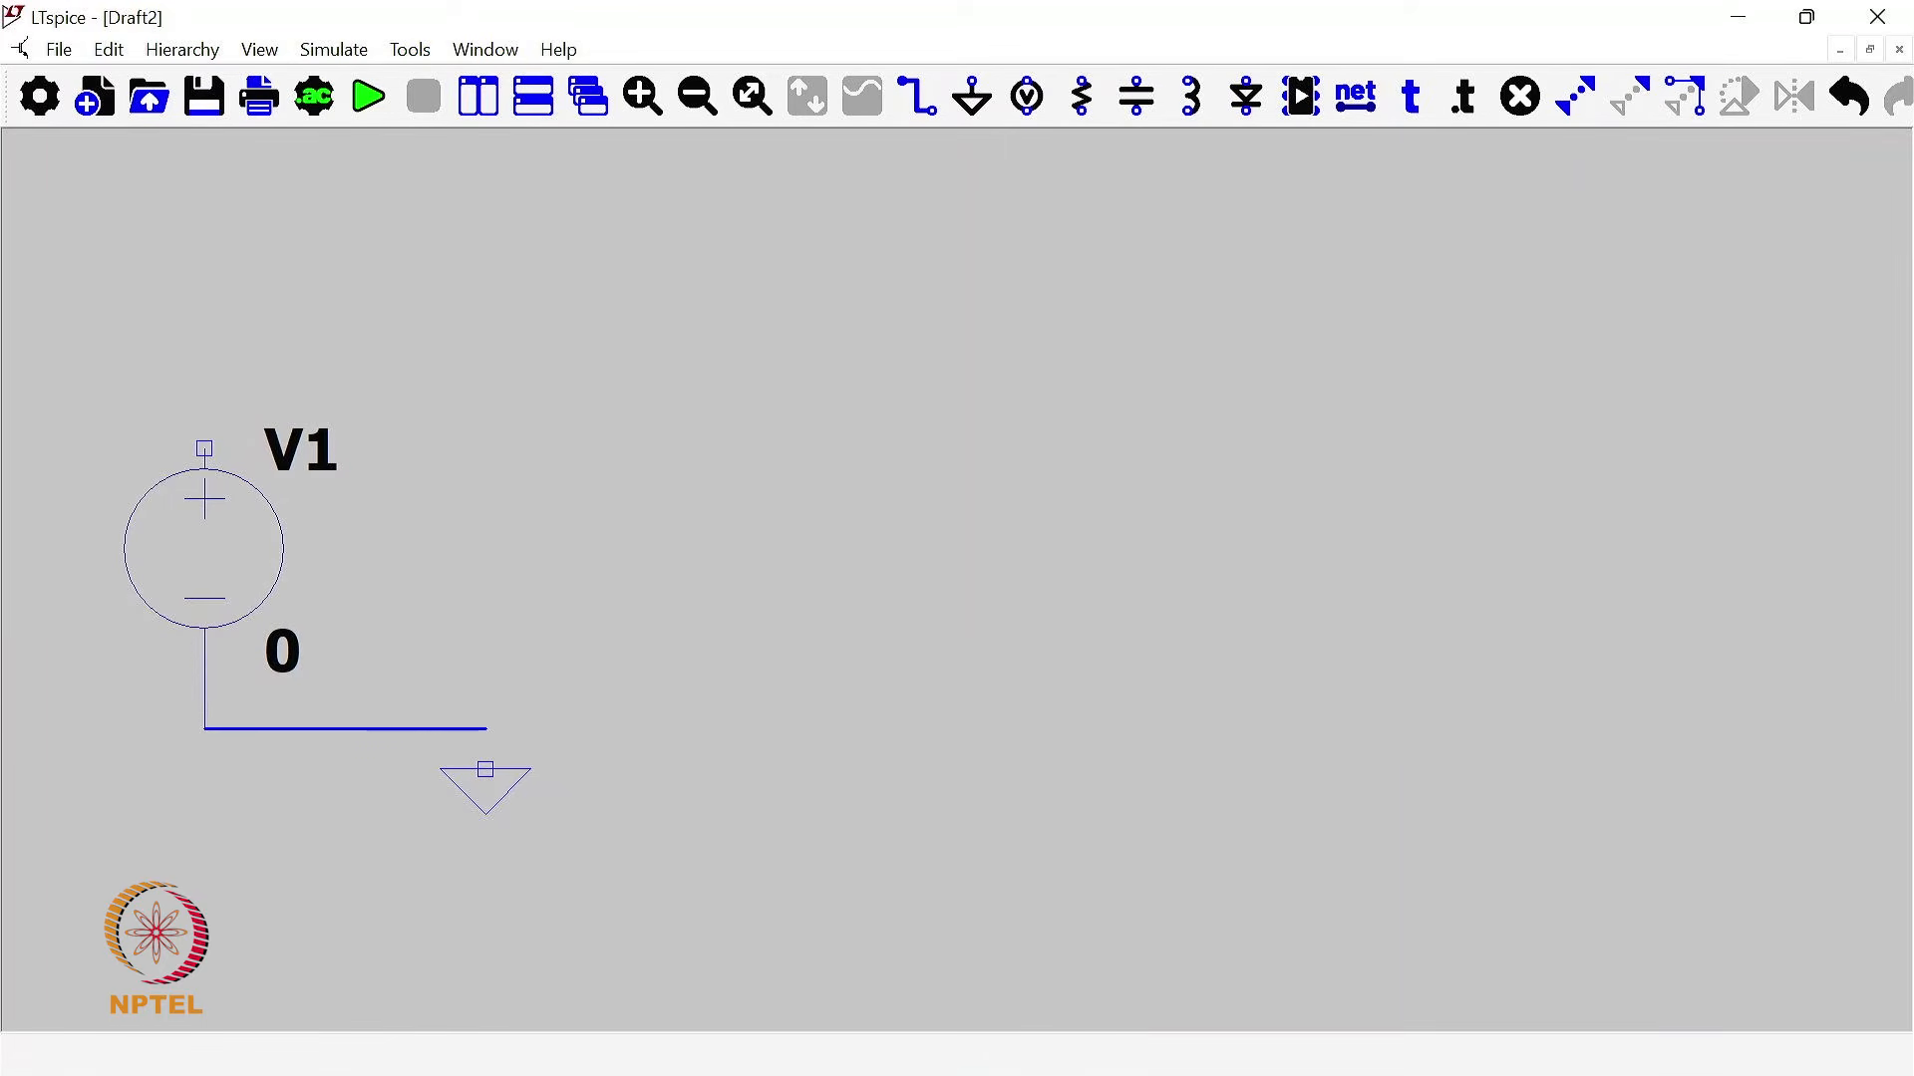
click(485, 770)
right_click(482, 760)
key(Escape)
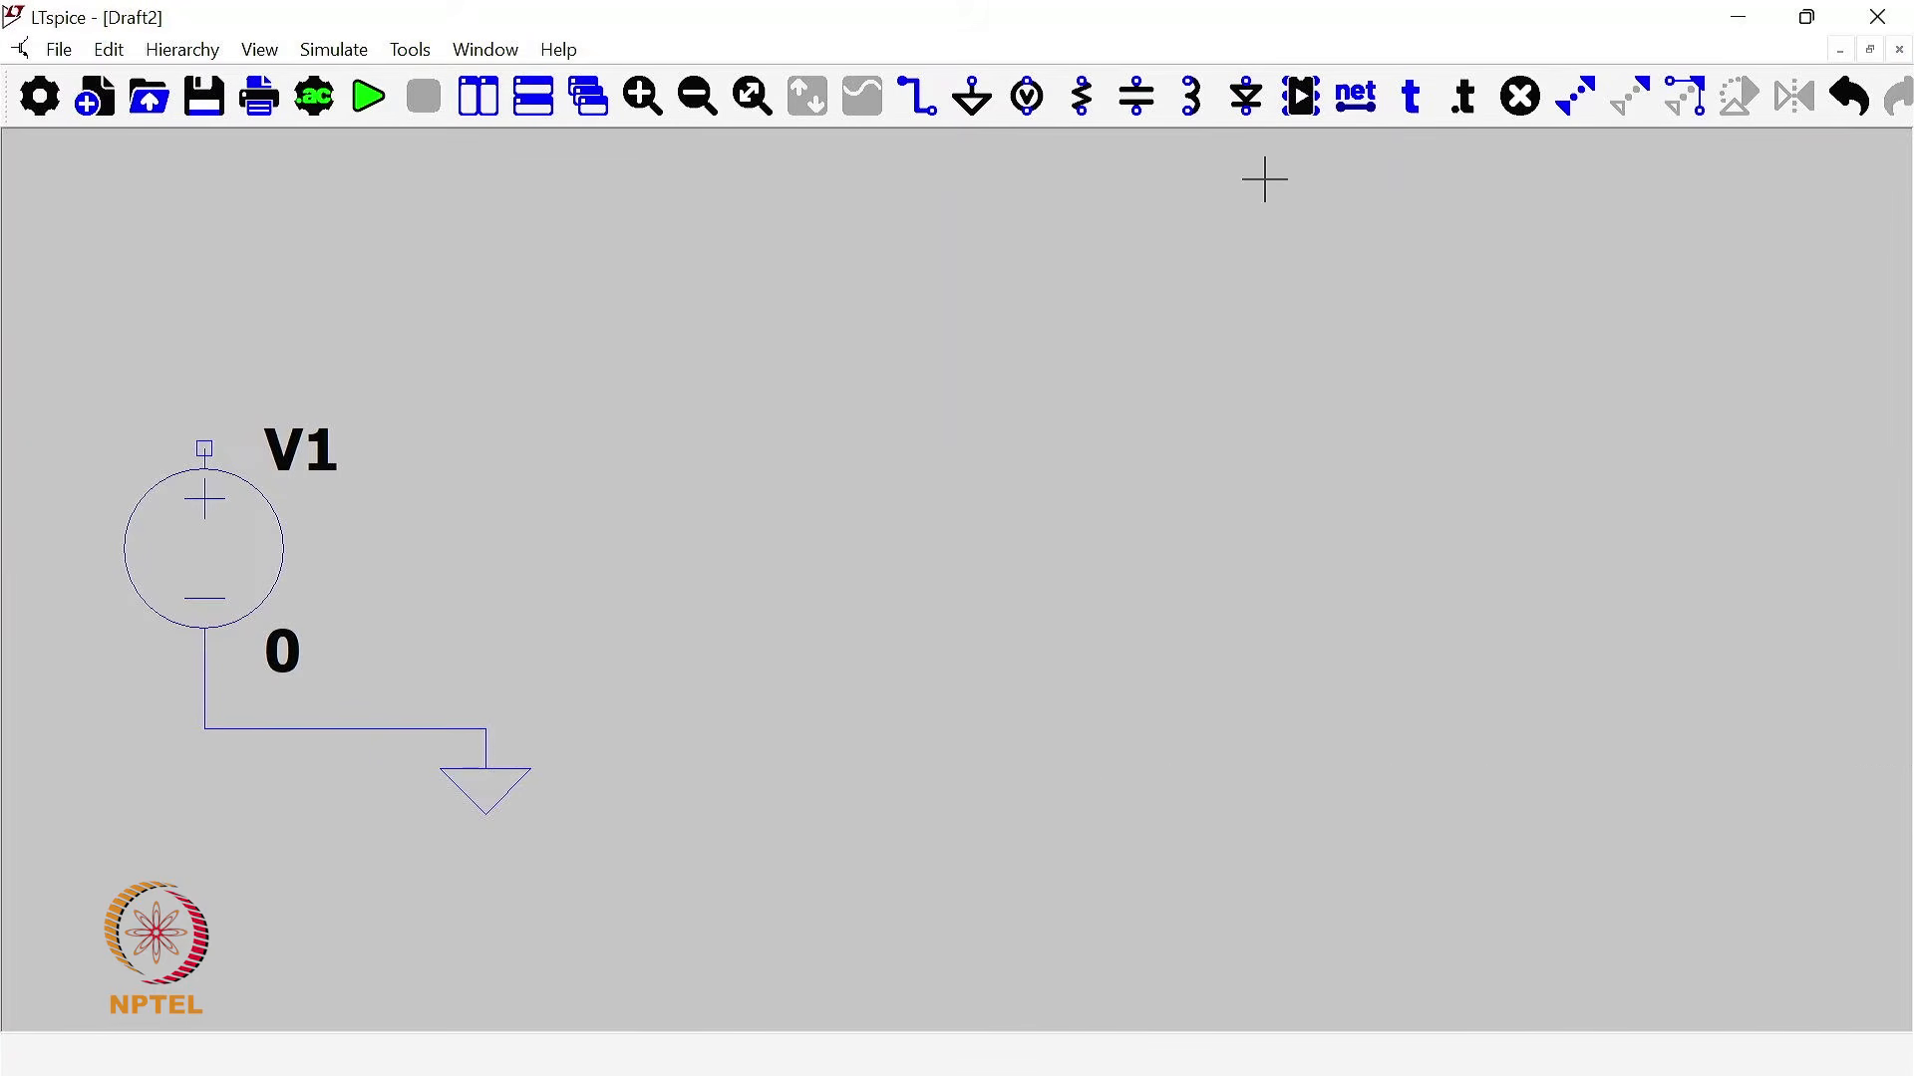
Step: Place a vertical diode to the right of V1, with its anode facing up
click(1247, 97)
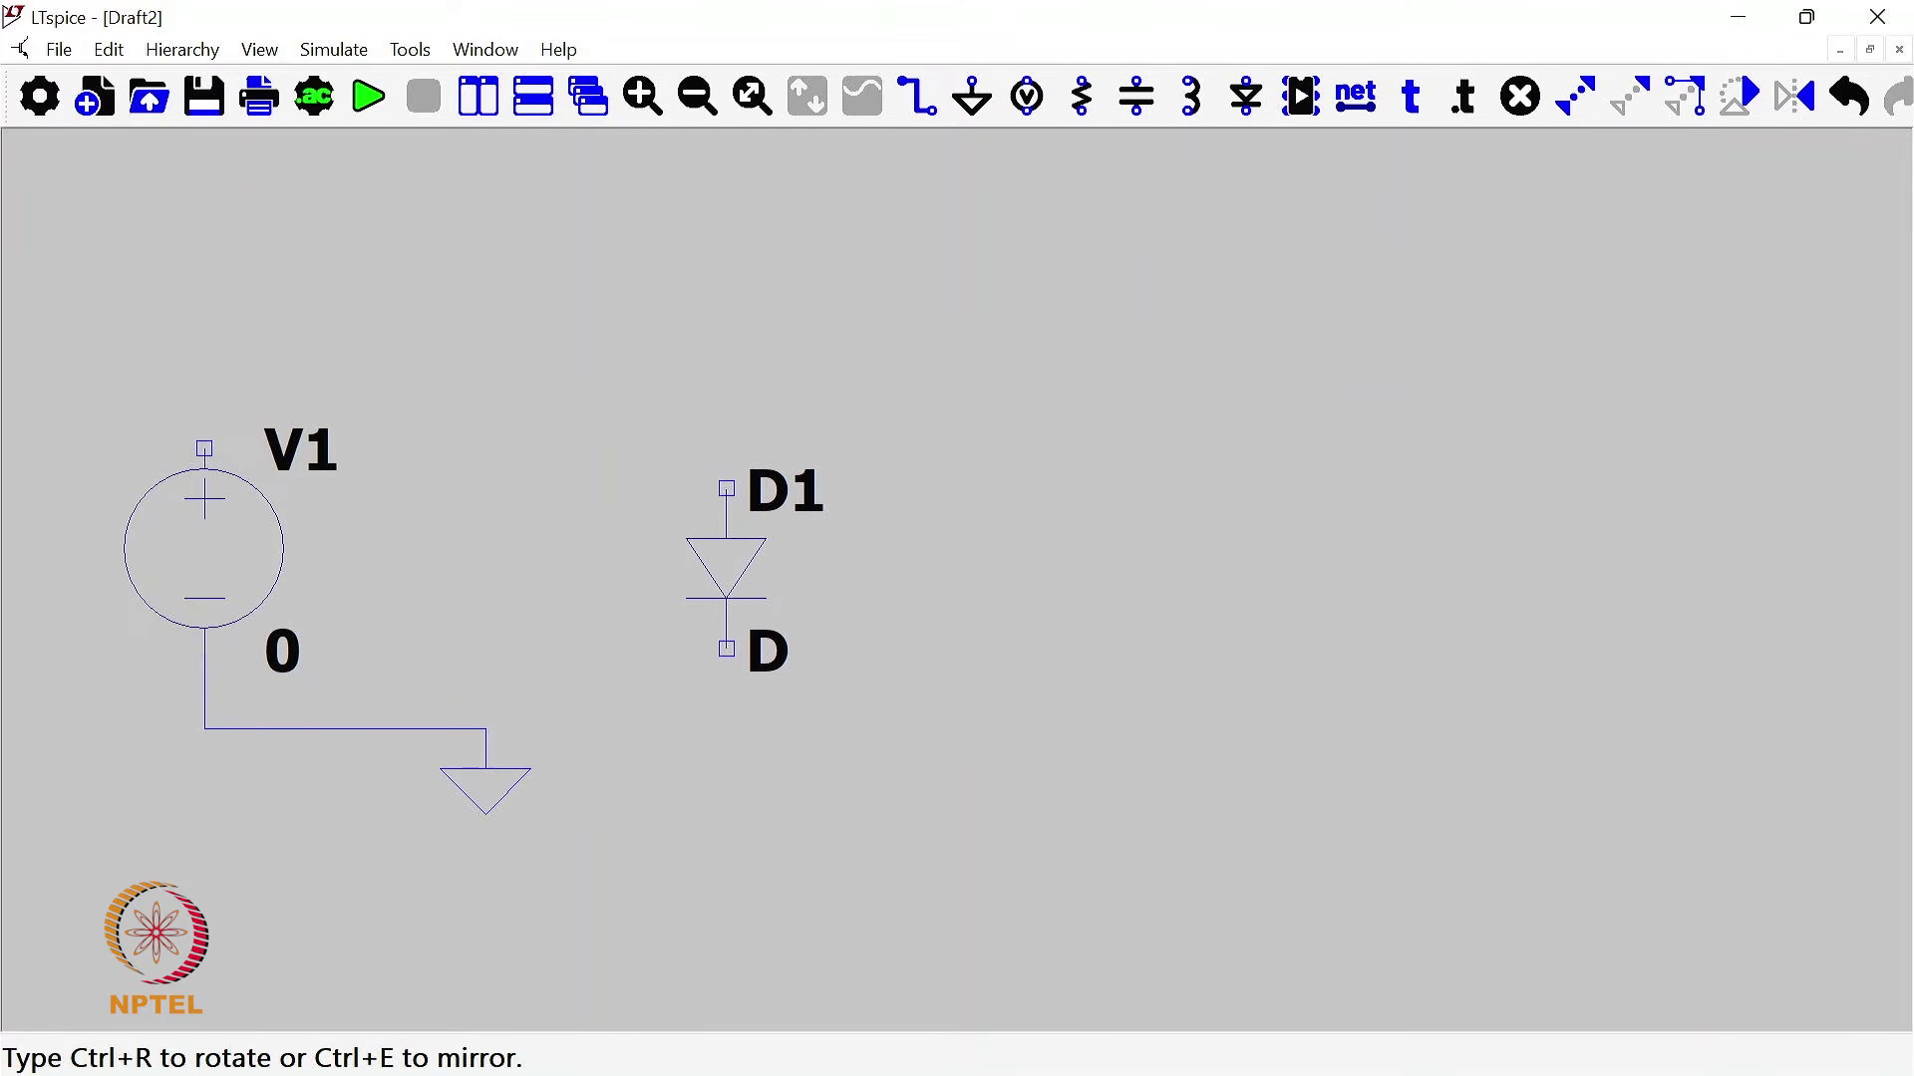
click(686, 489)
key(Escape)
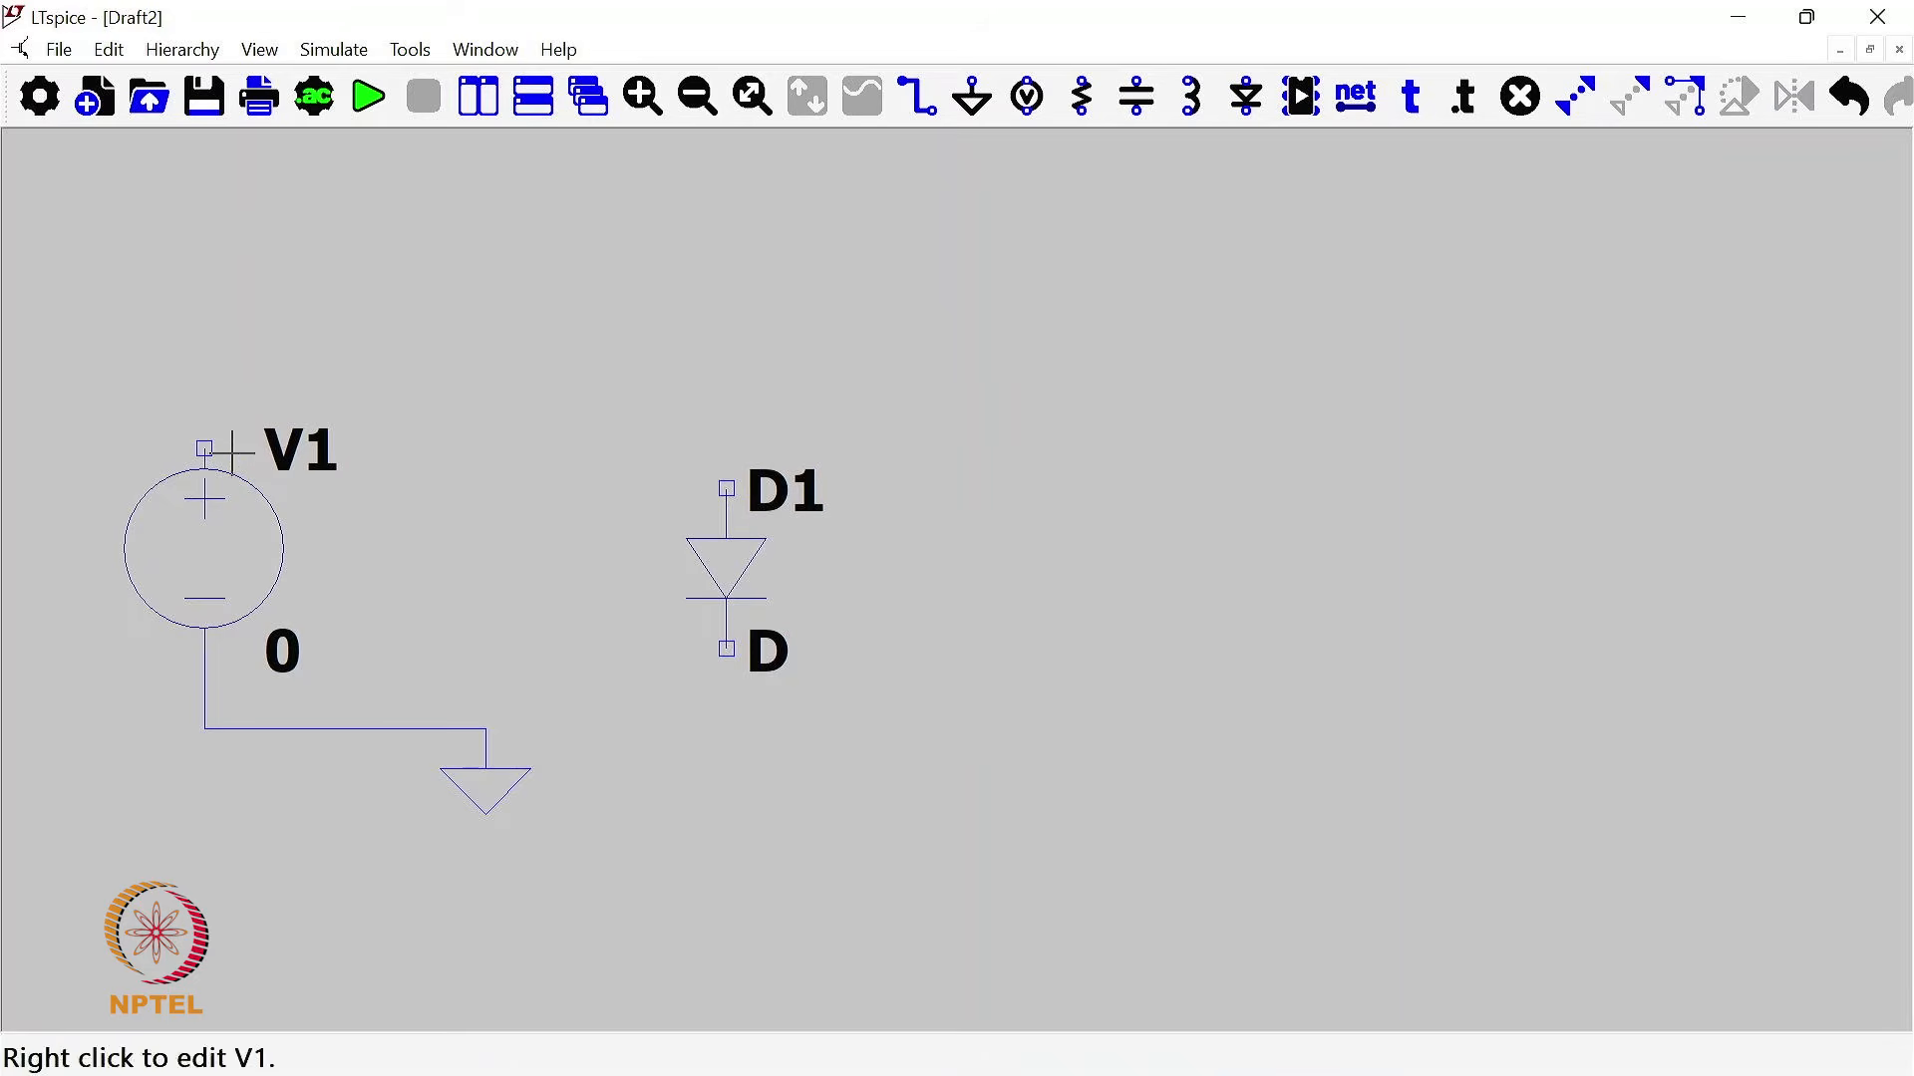
Step: Wire V1's positive terminal to the anode of D1 and the cathode of D1 to the ground wire
key(F3)
click(204, 448)
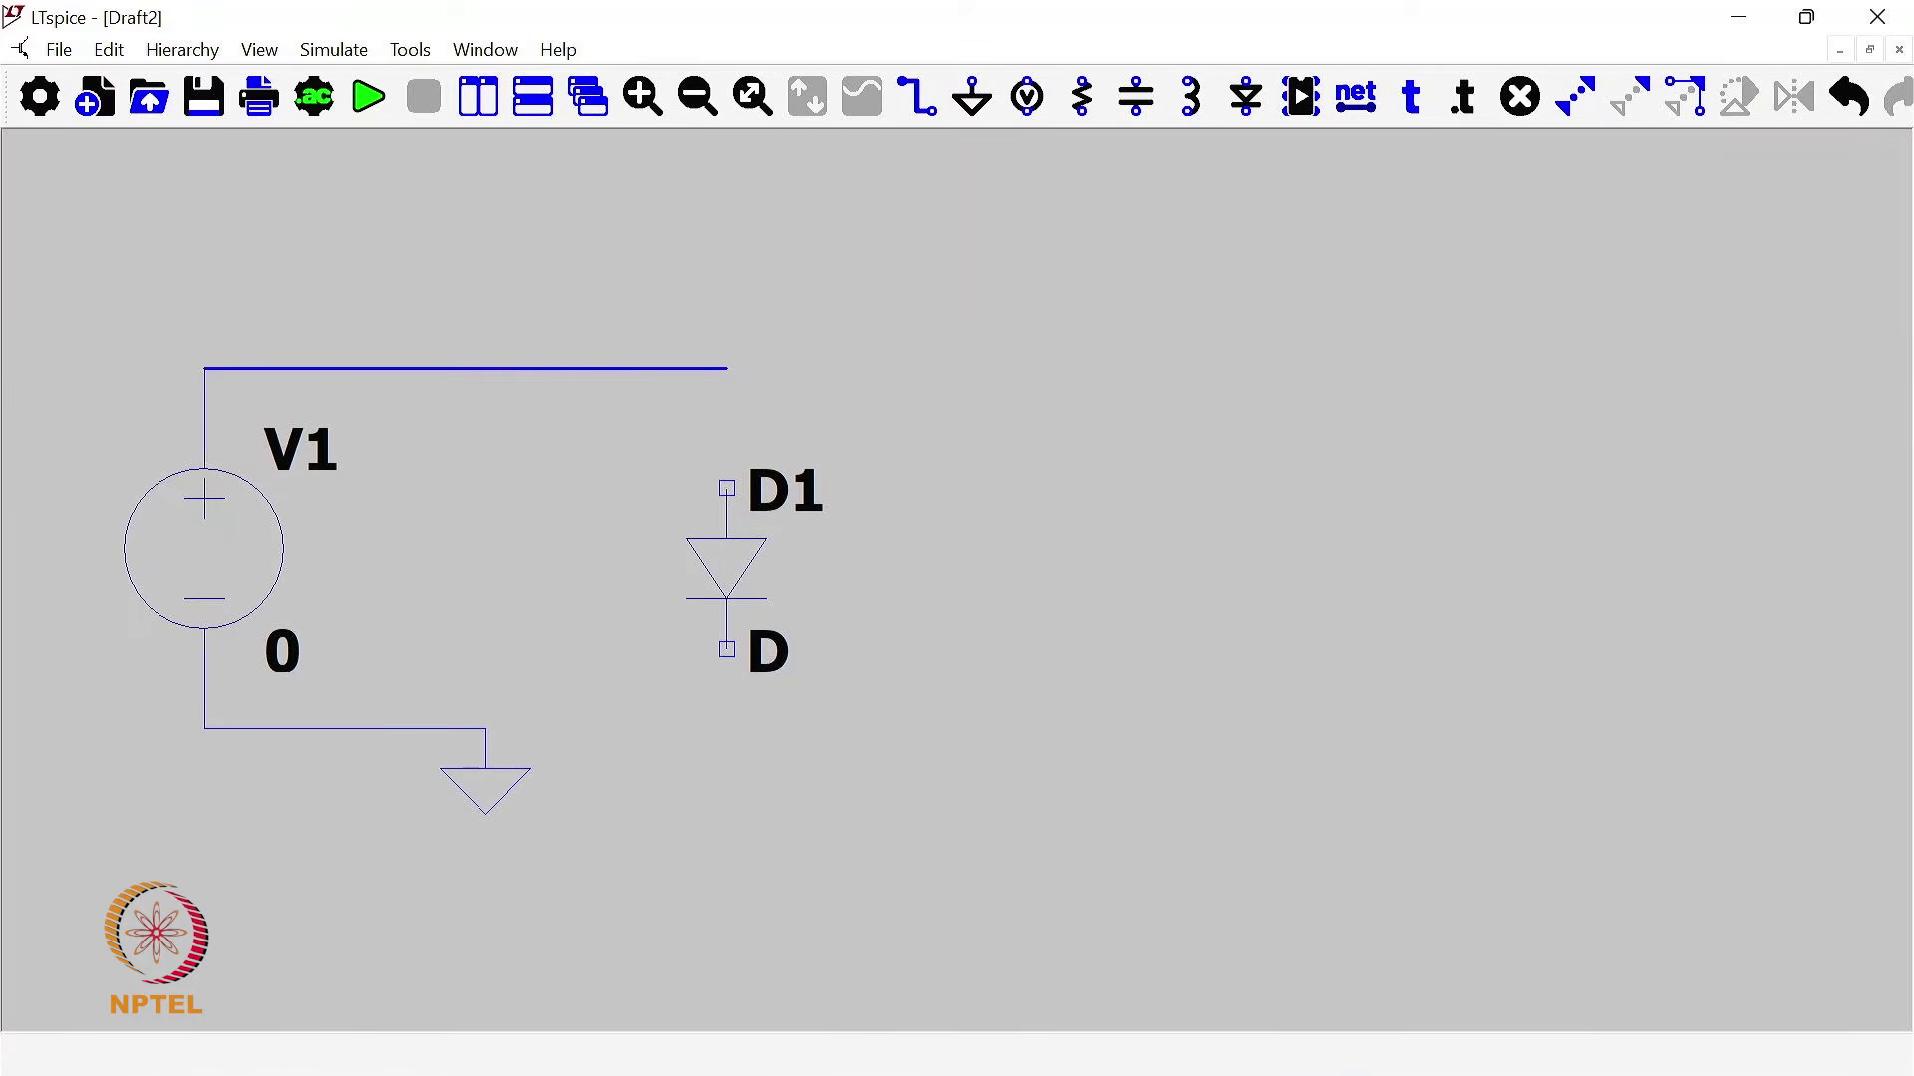
click(725, 488)
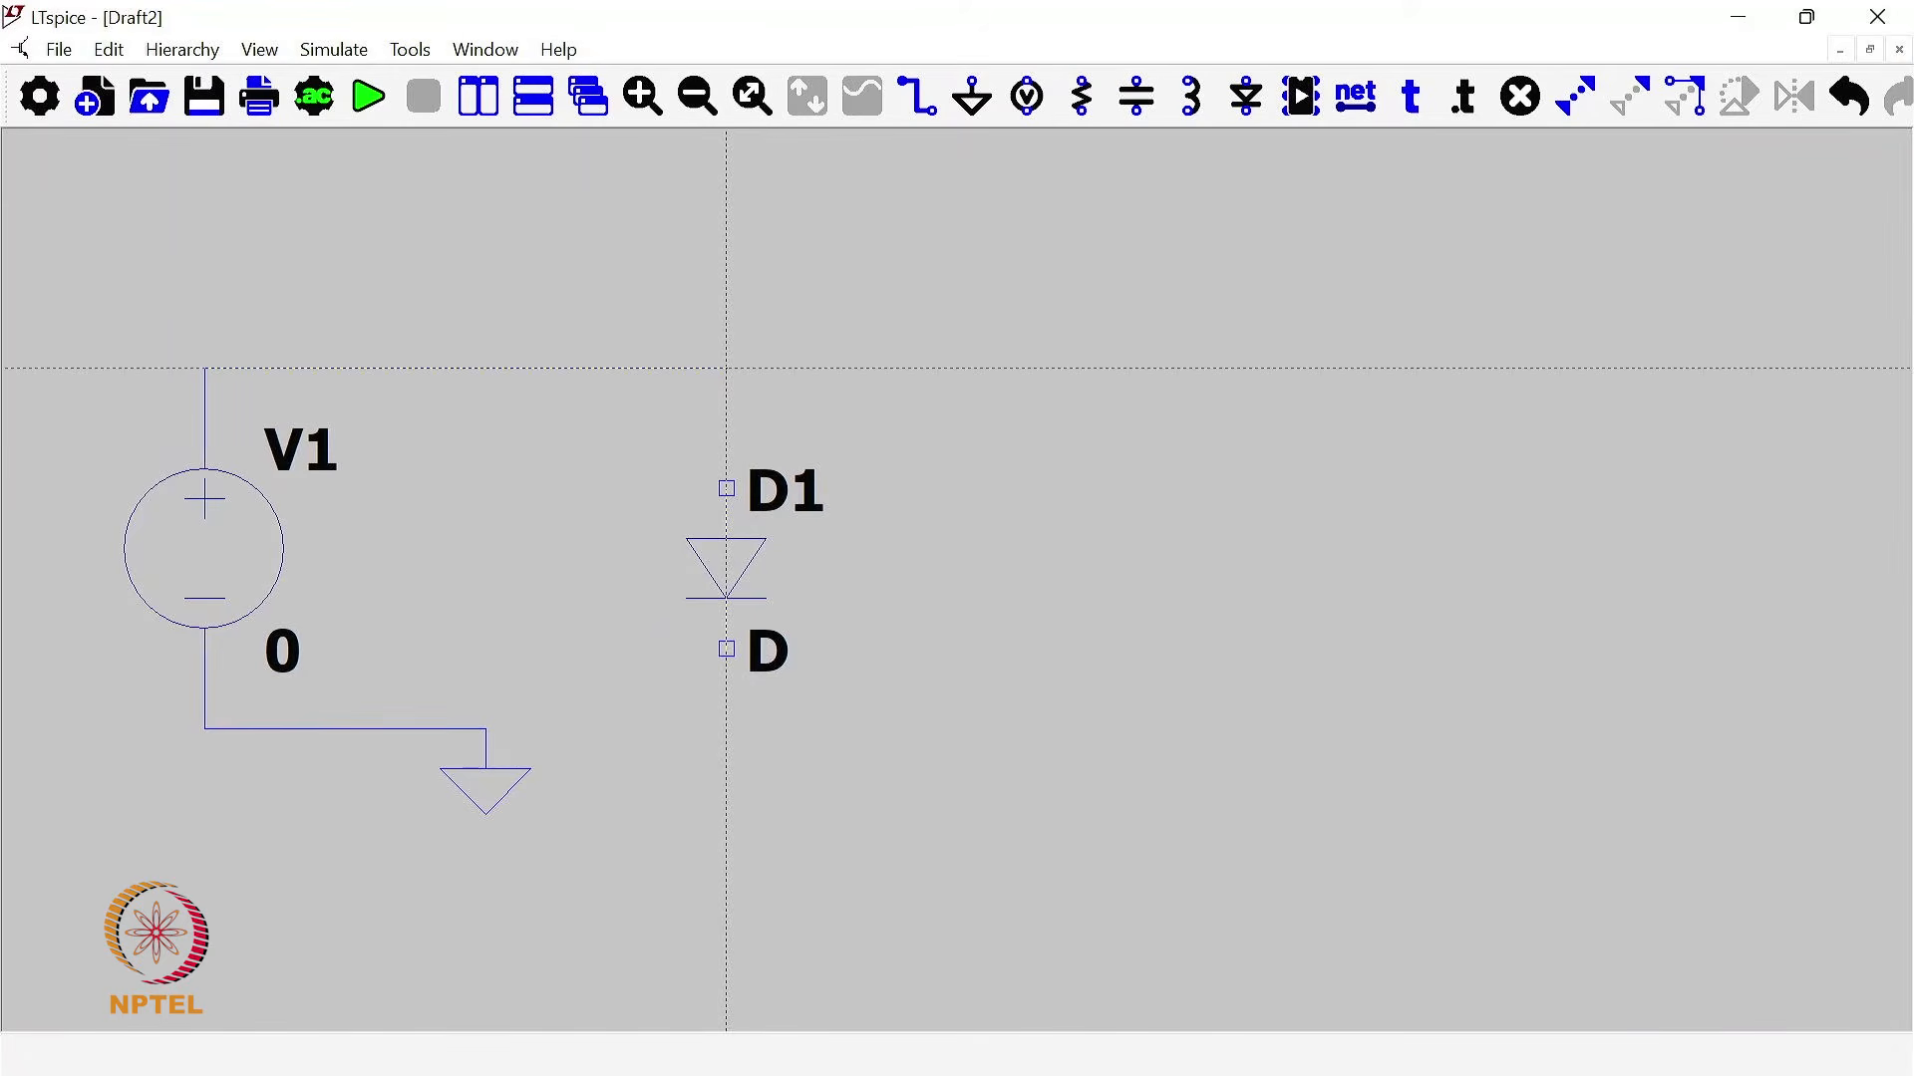
click(725, 489)
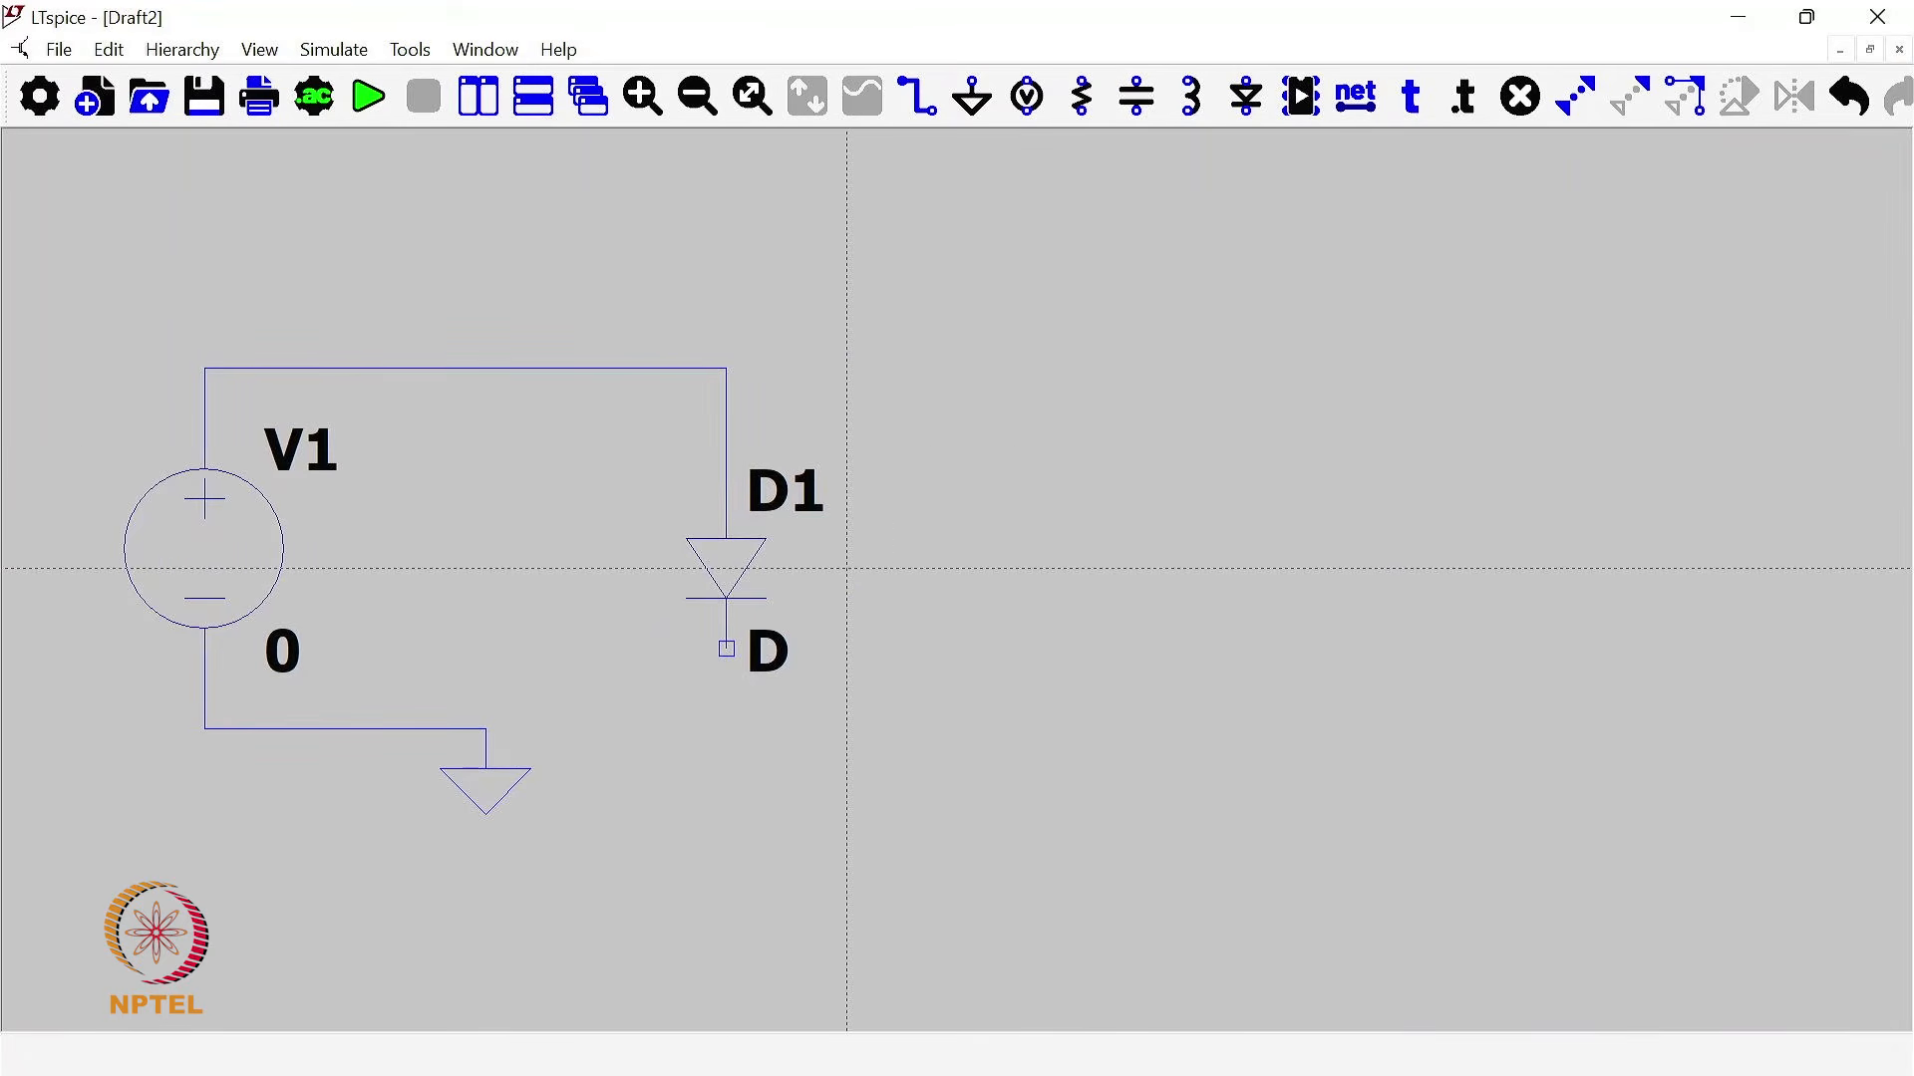
click(725, 648)
click(726, 728)
click(486, 728)
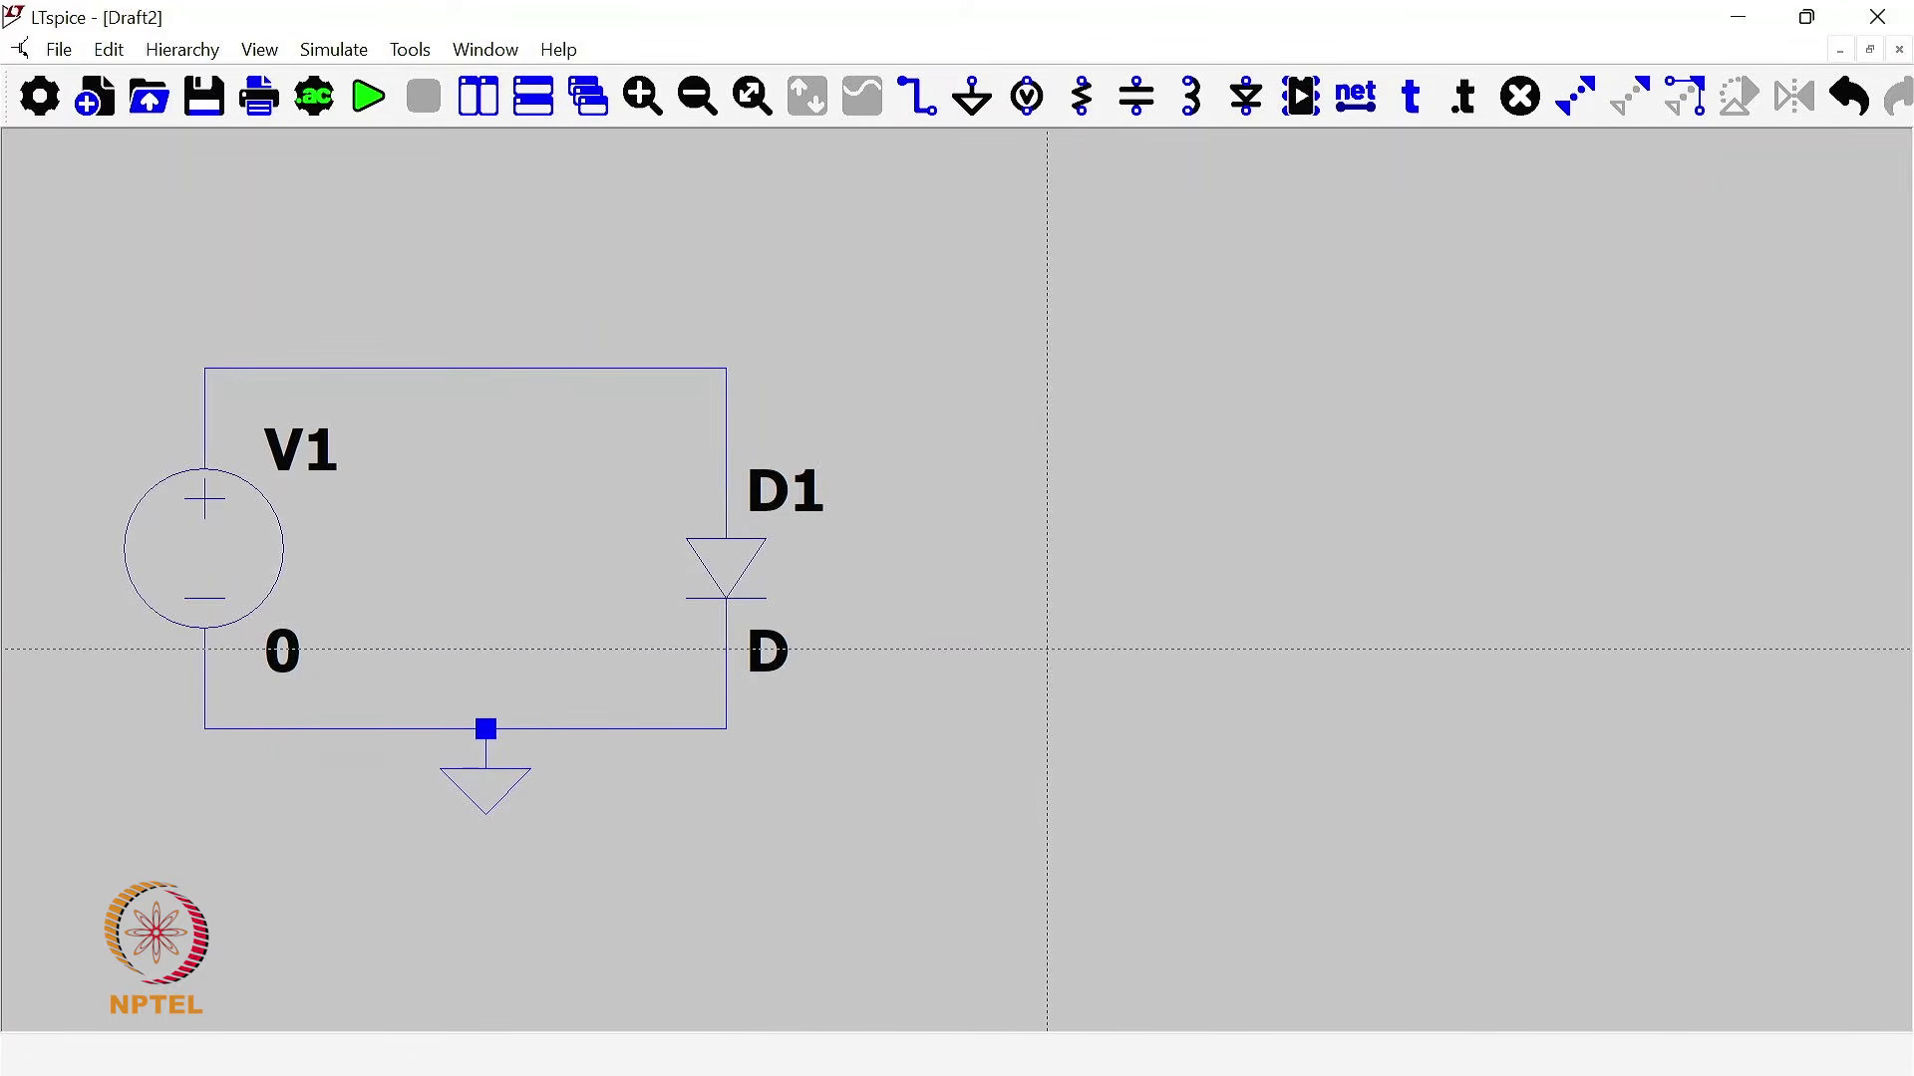
key(Escape)
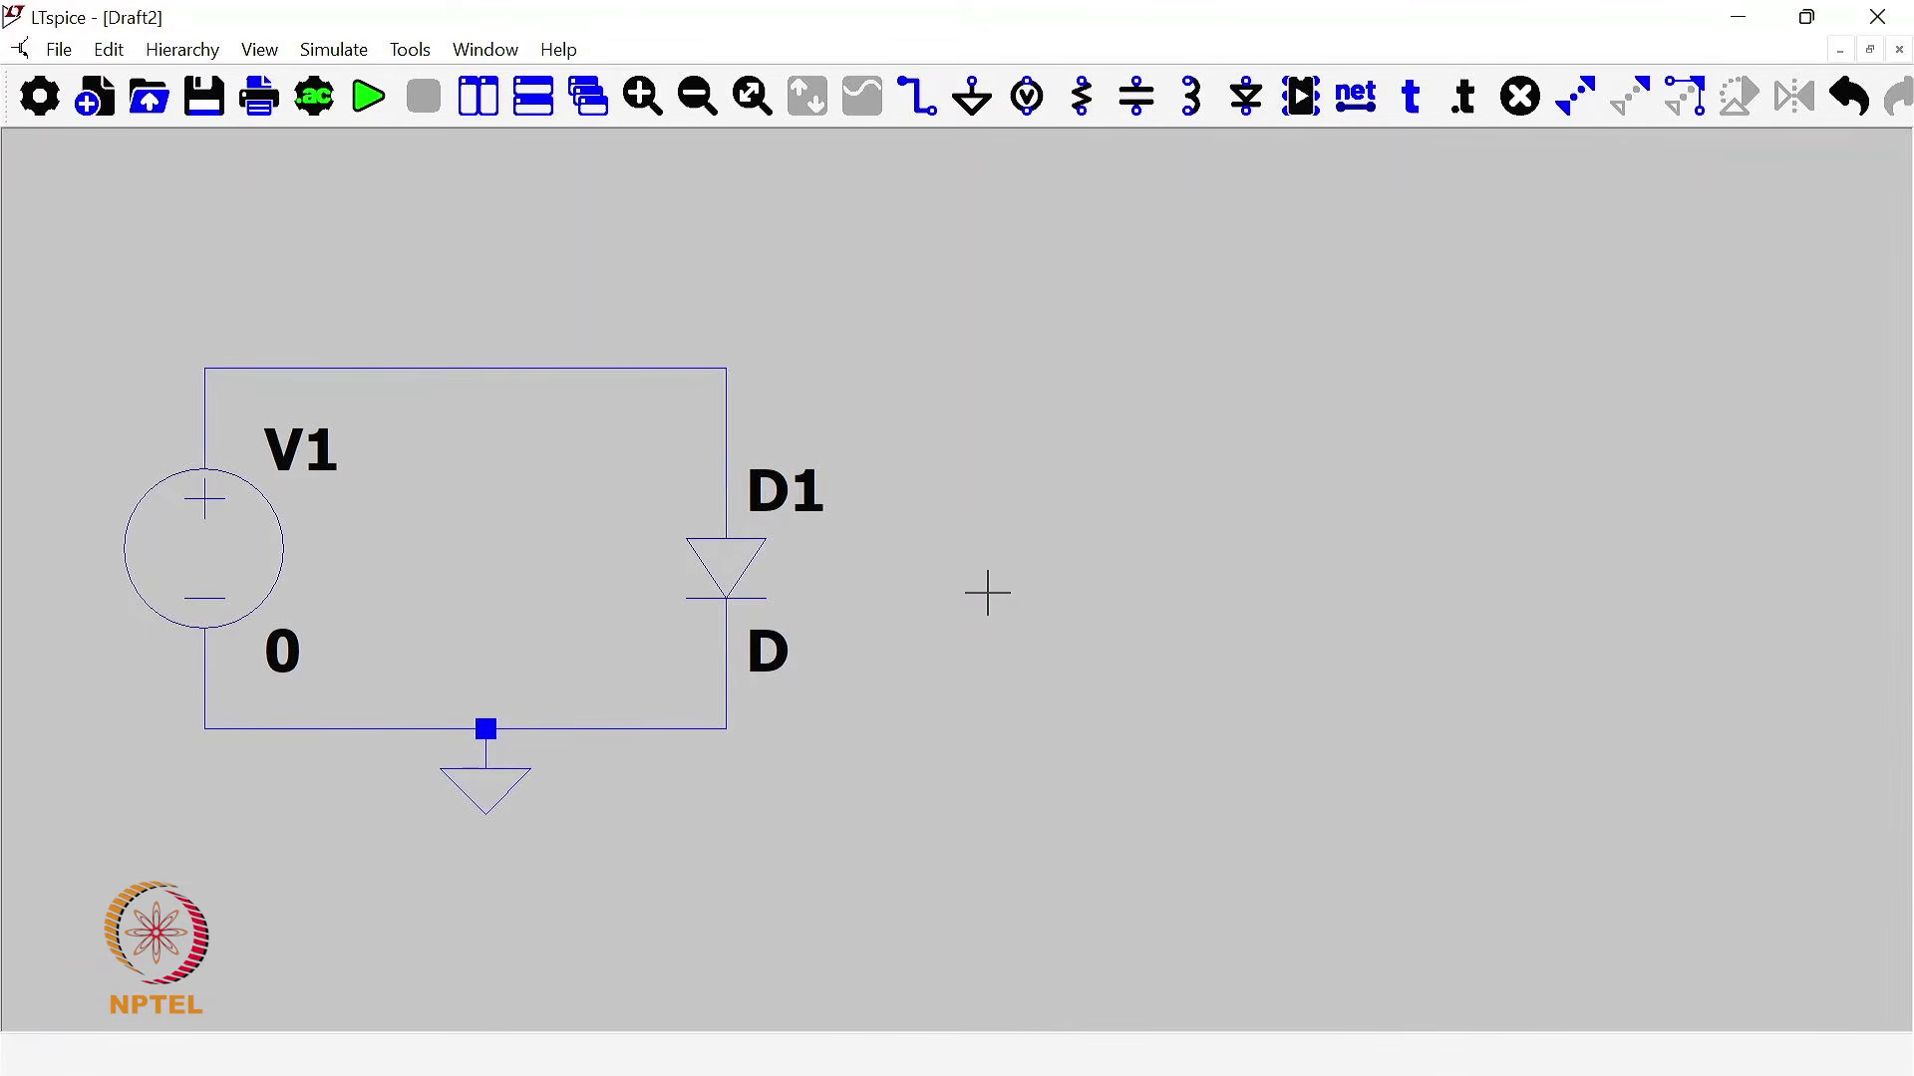
key(space)
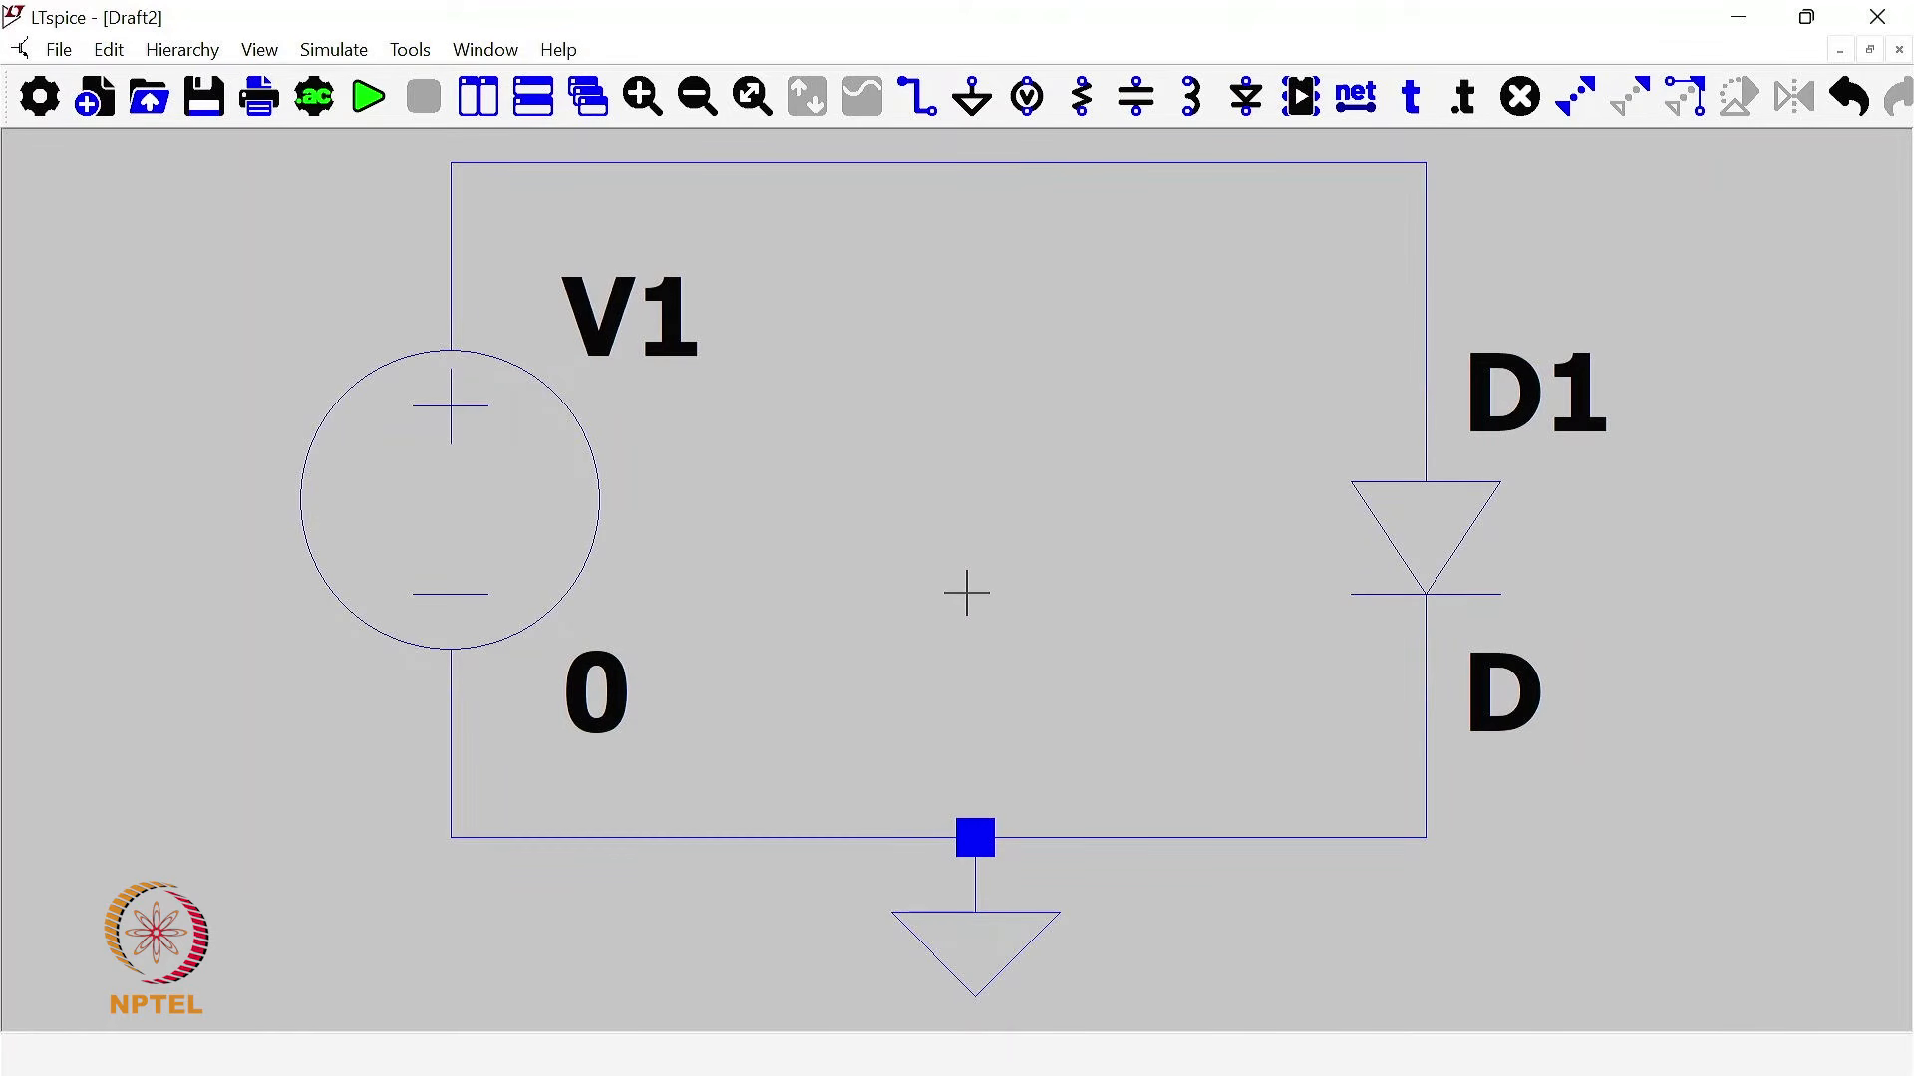
Step: Browse the list of available diode models for D1 and close it without assigning one
right_click(1433, 526)
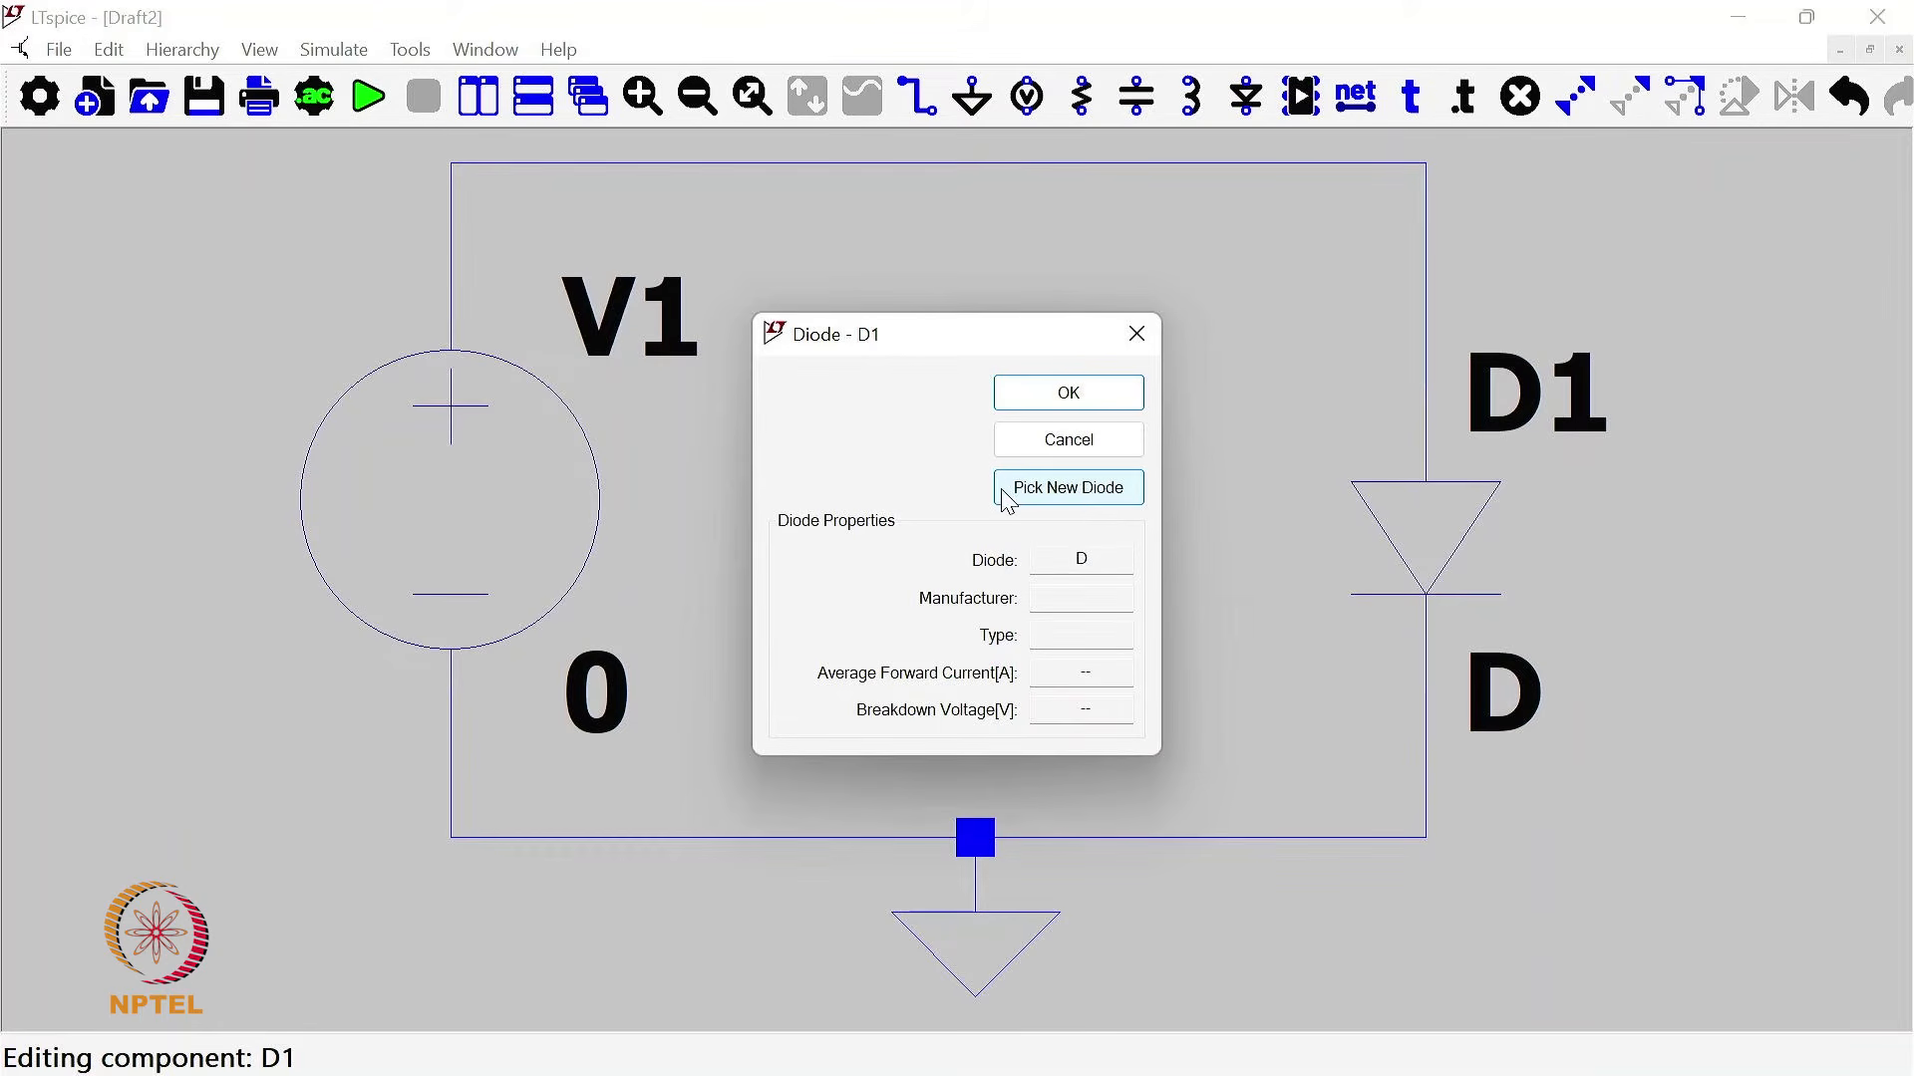
click(1069, 488)
drag(982, 360, 959, 313)
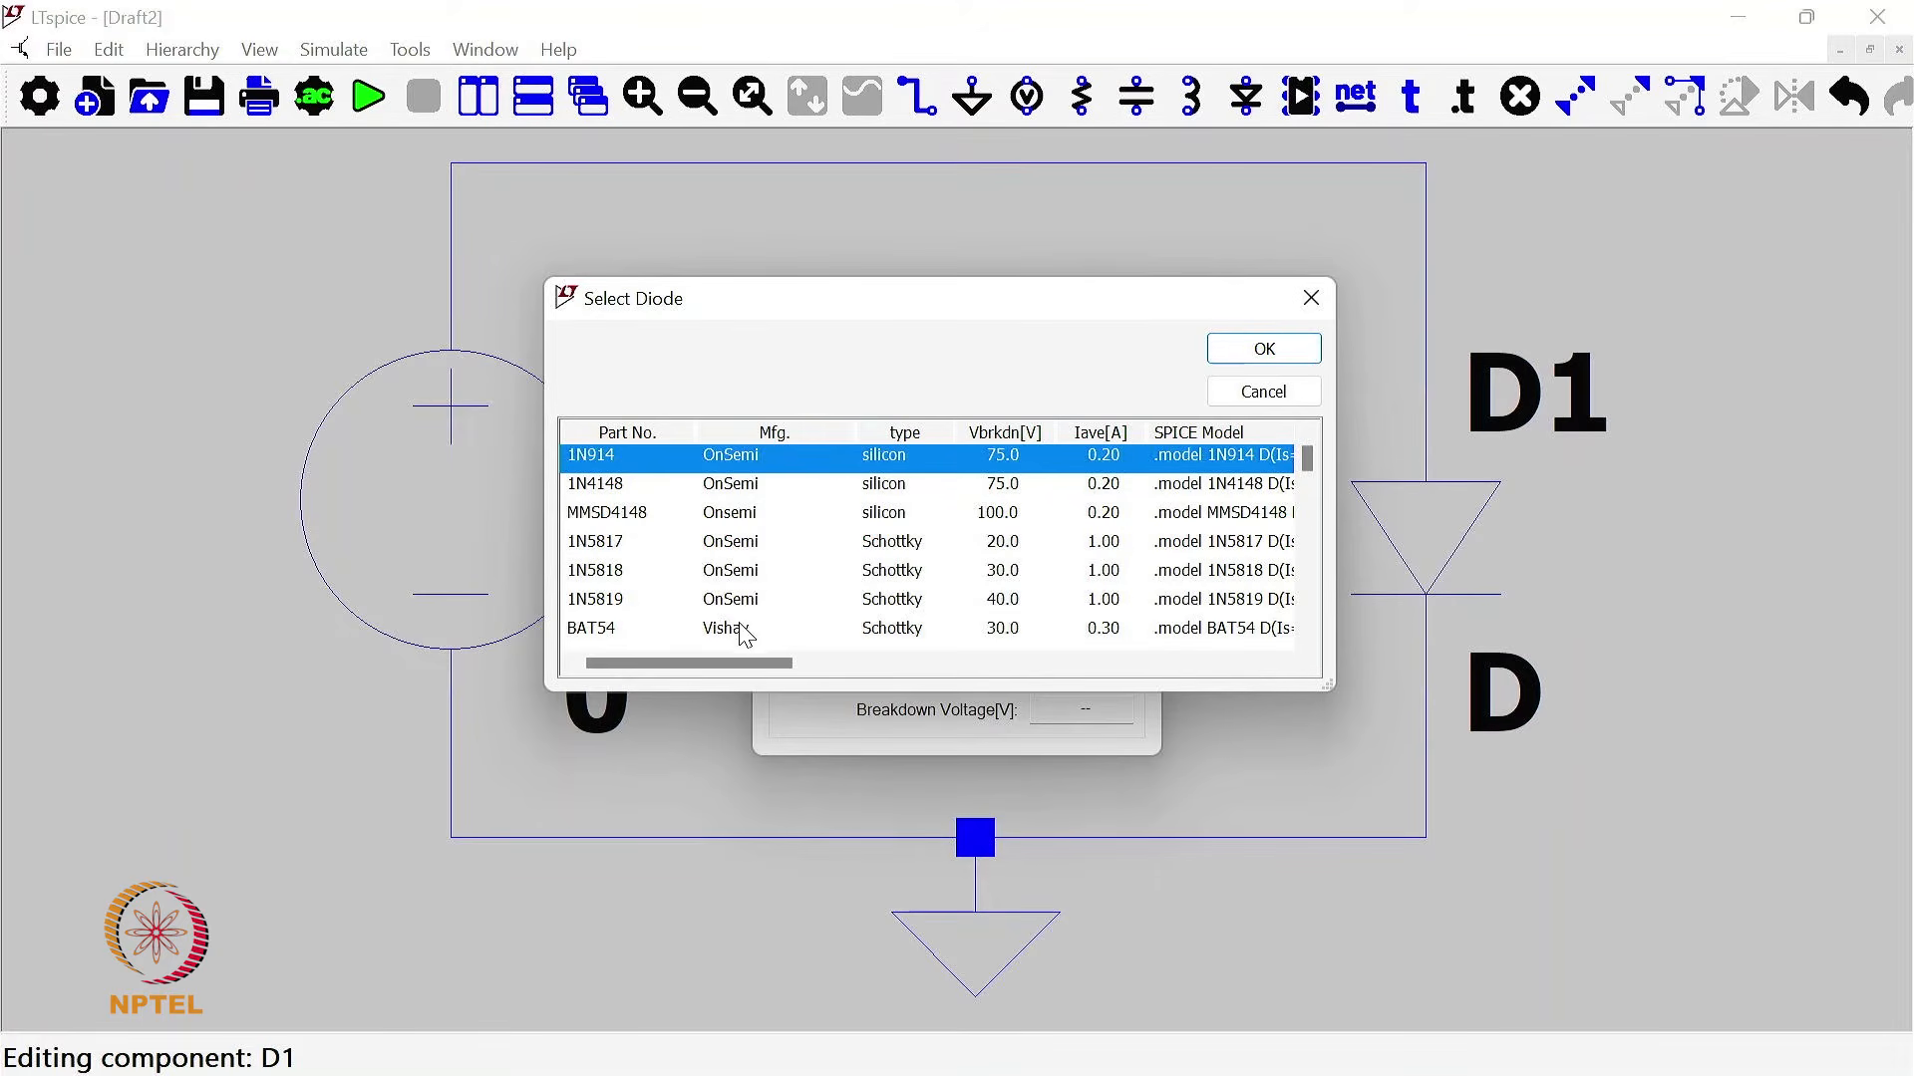
scroll(1307, 478, down, 5)
scroll(1308, 479, up, 5)
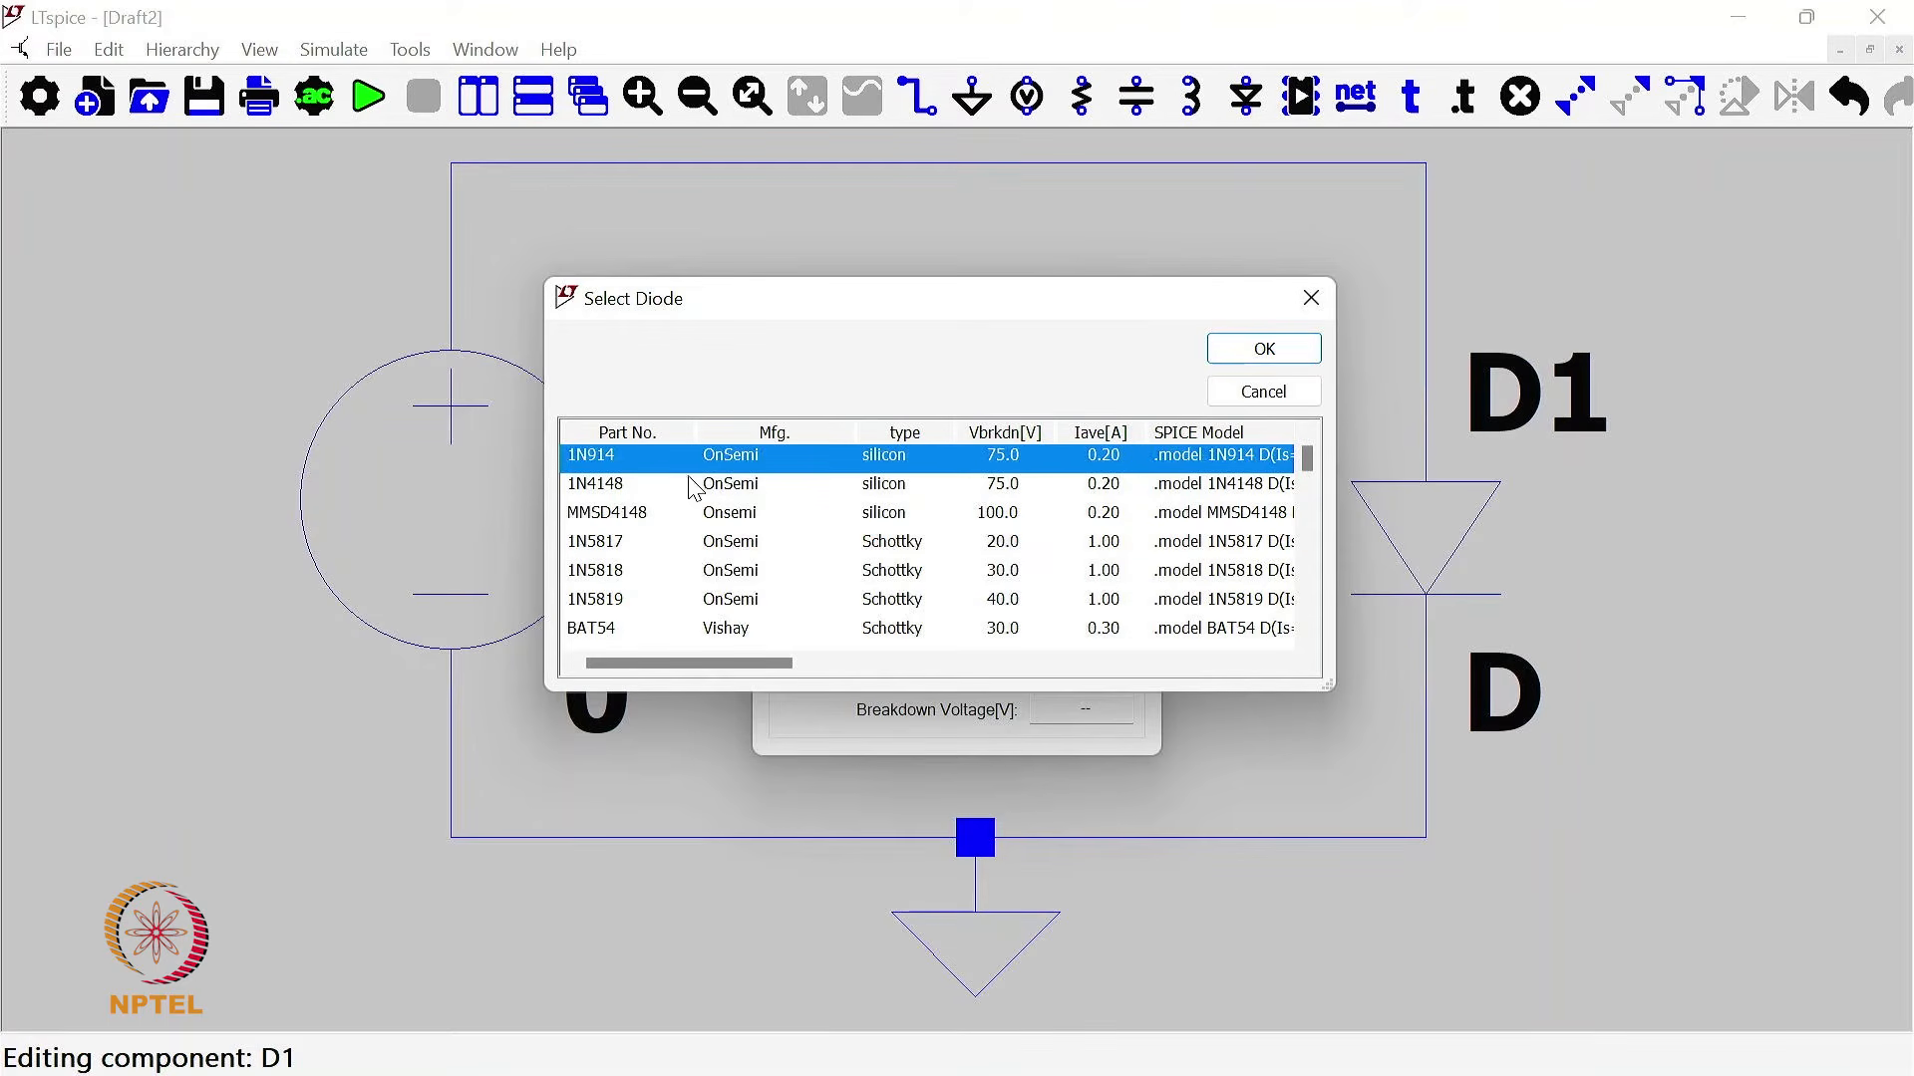
click(1263, 392)
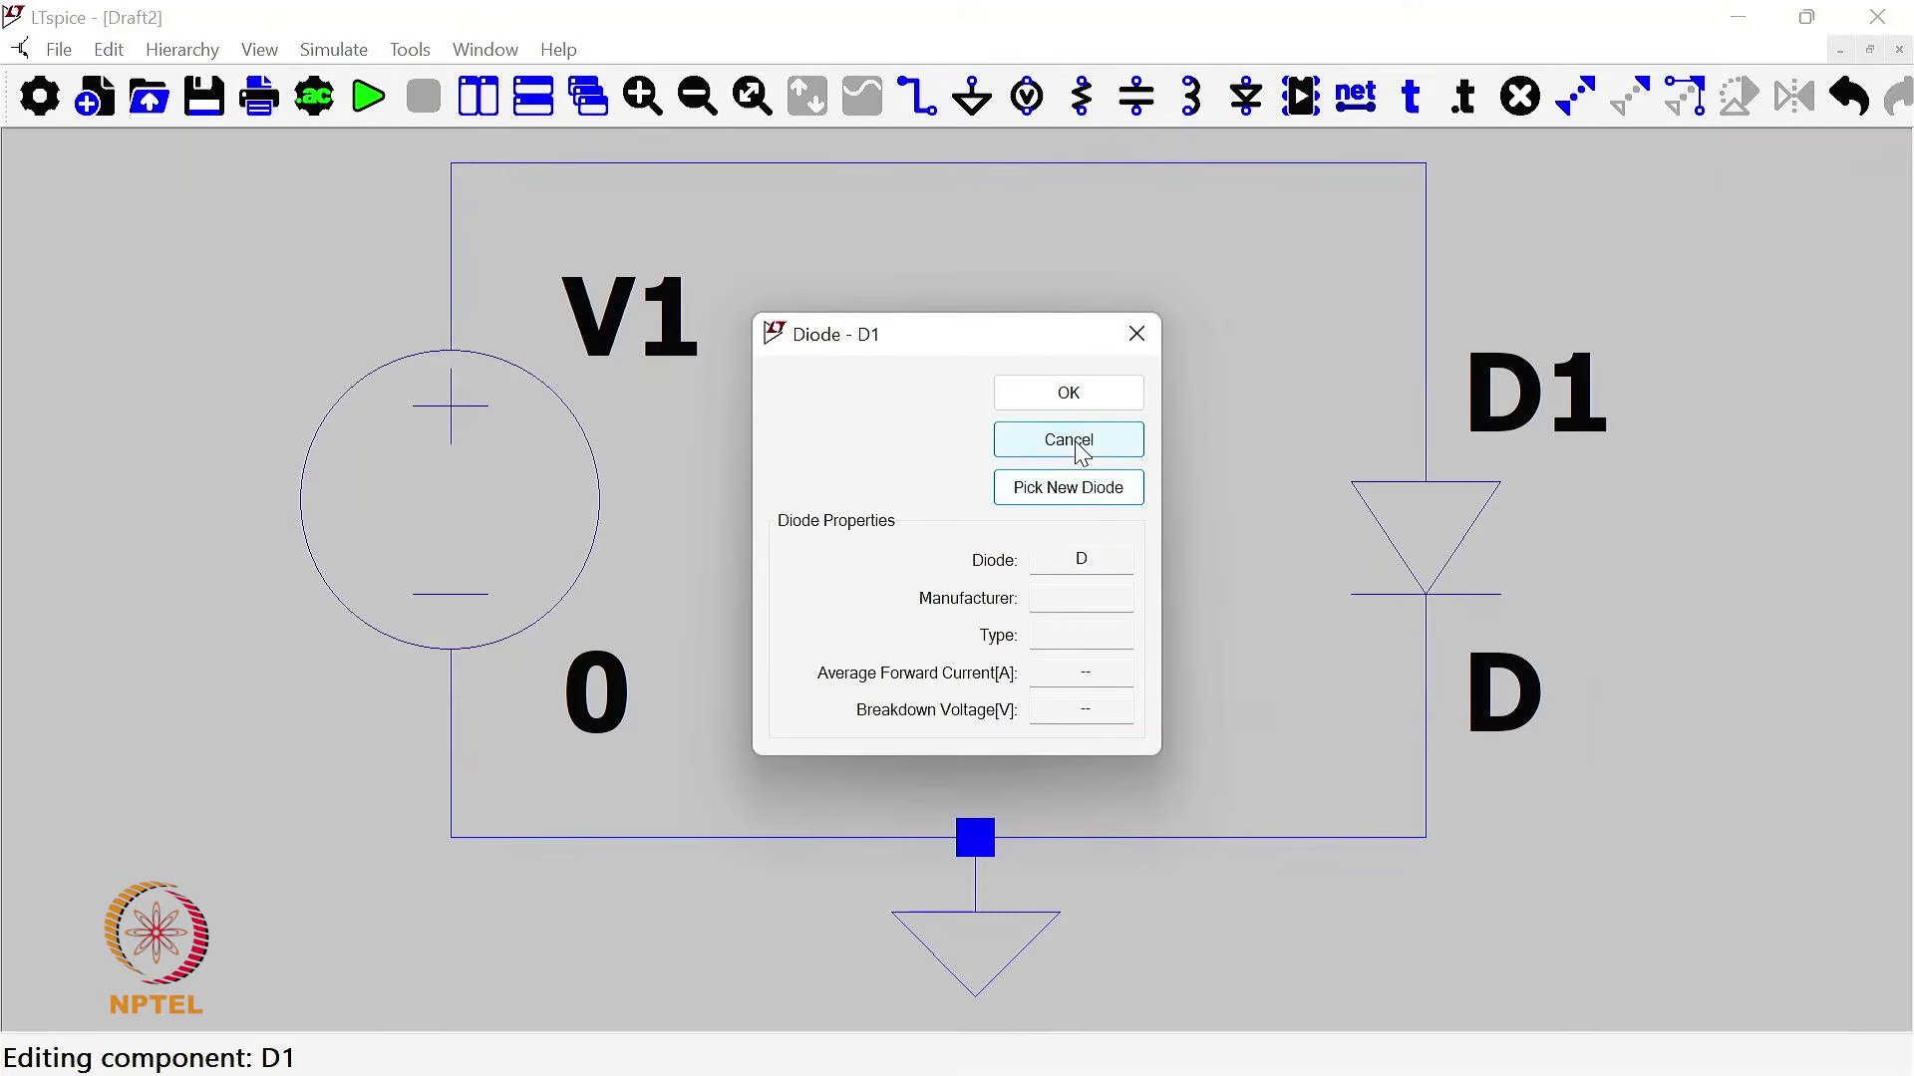
click(1078, 445)
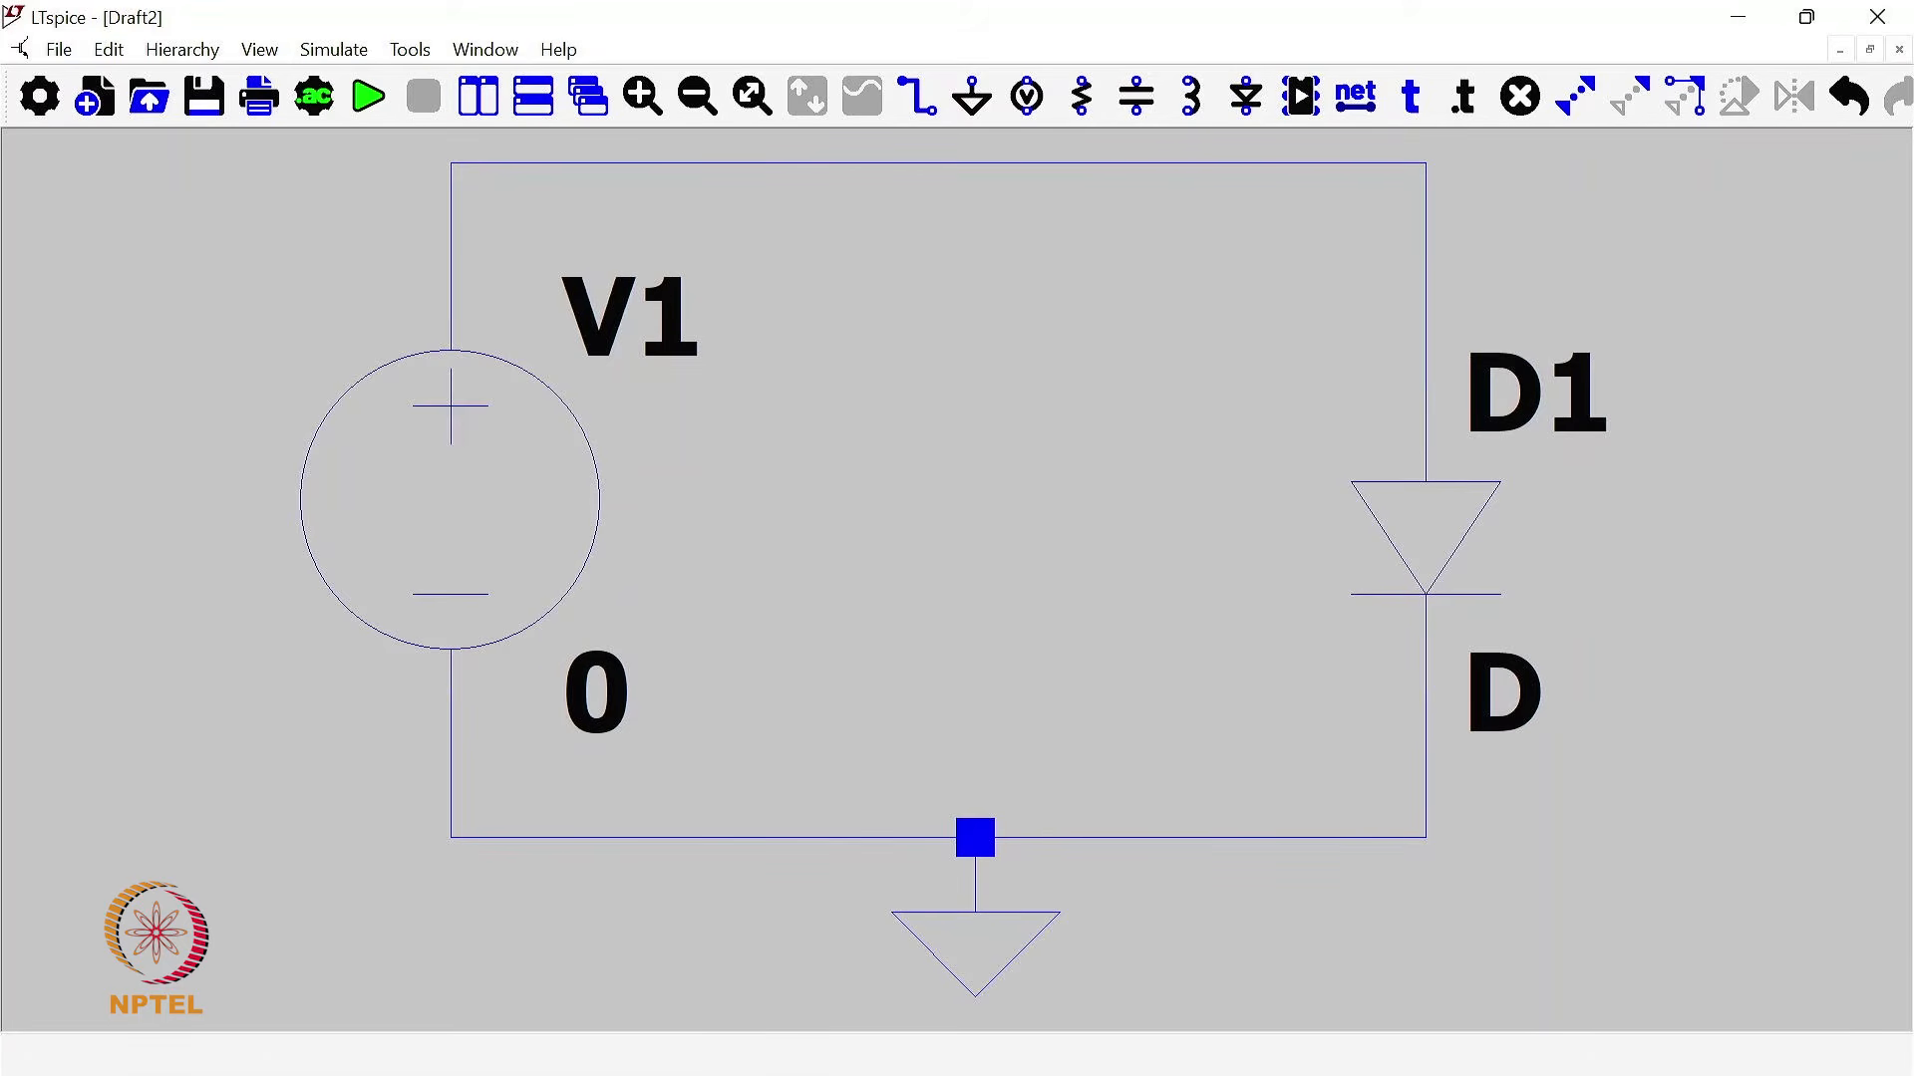
Step: Switch to Chrome and load the 1N4001G product page at diodes.com/part/view/1N4001G
mouse_move(690, 1074)
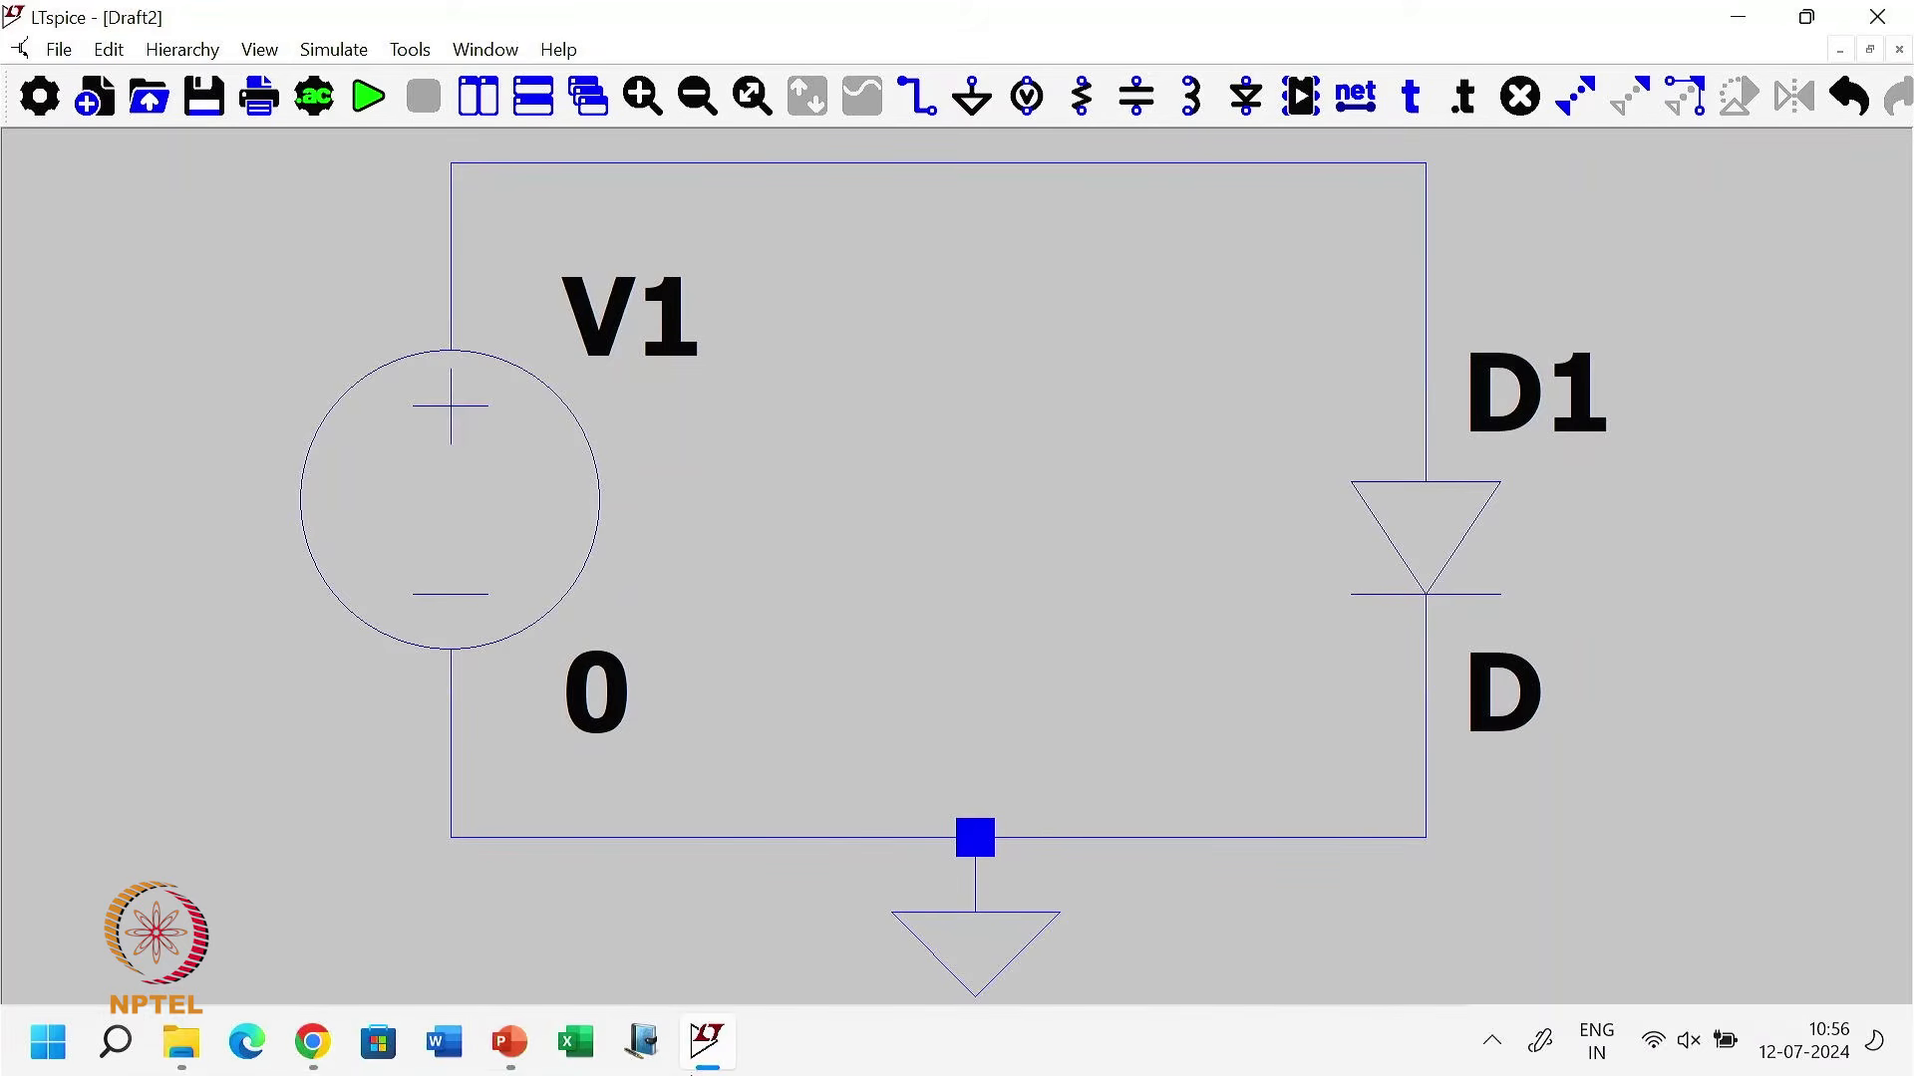
click(312, 1041)
click(987, 28)
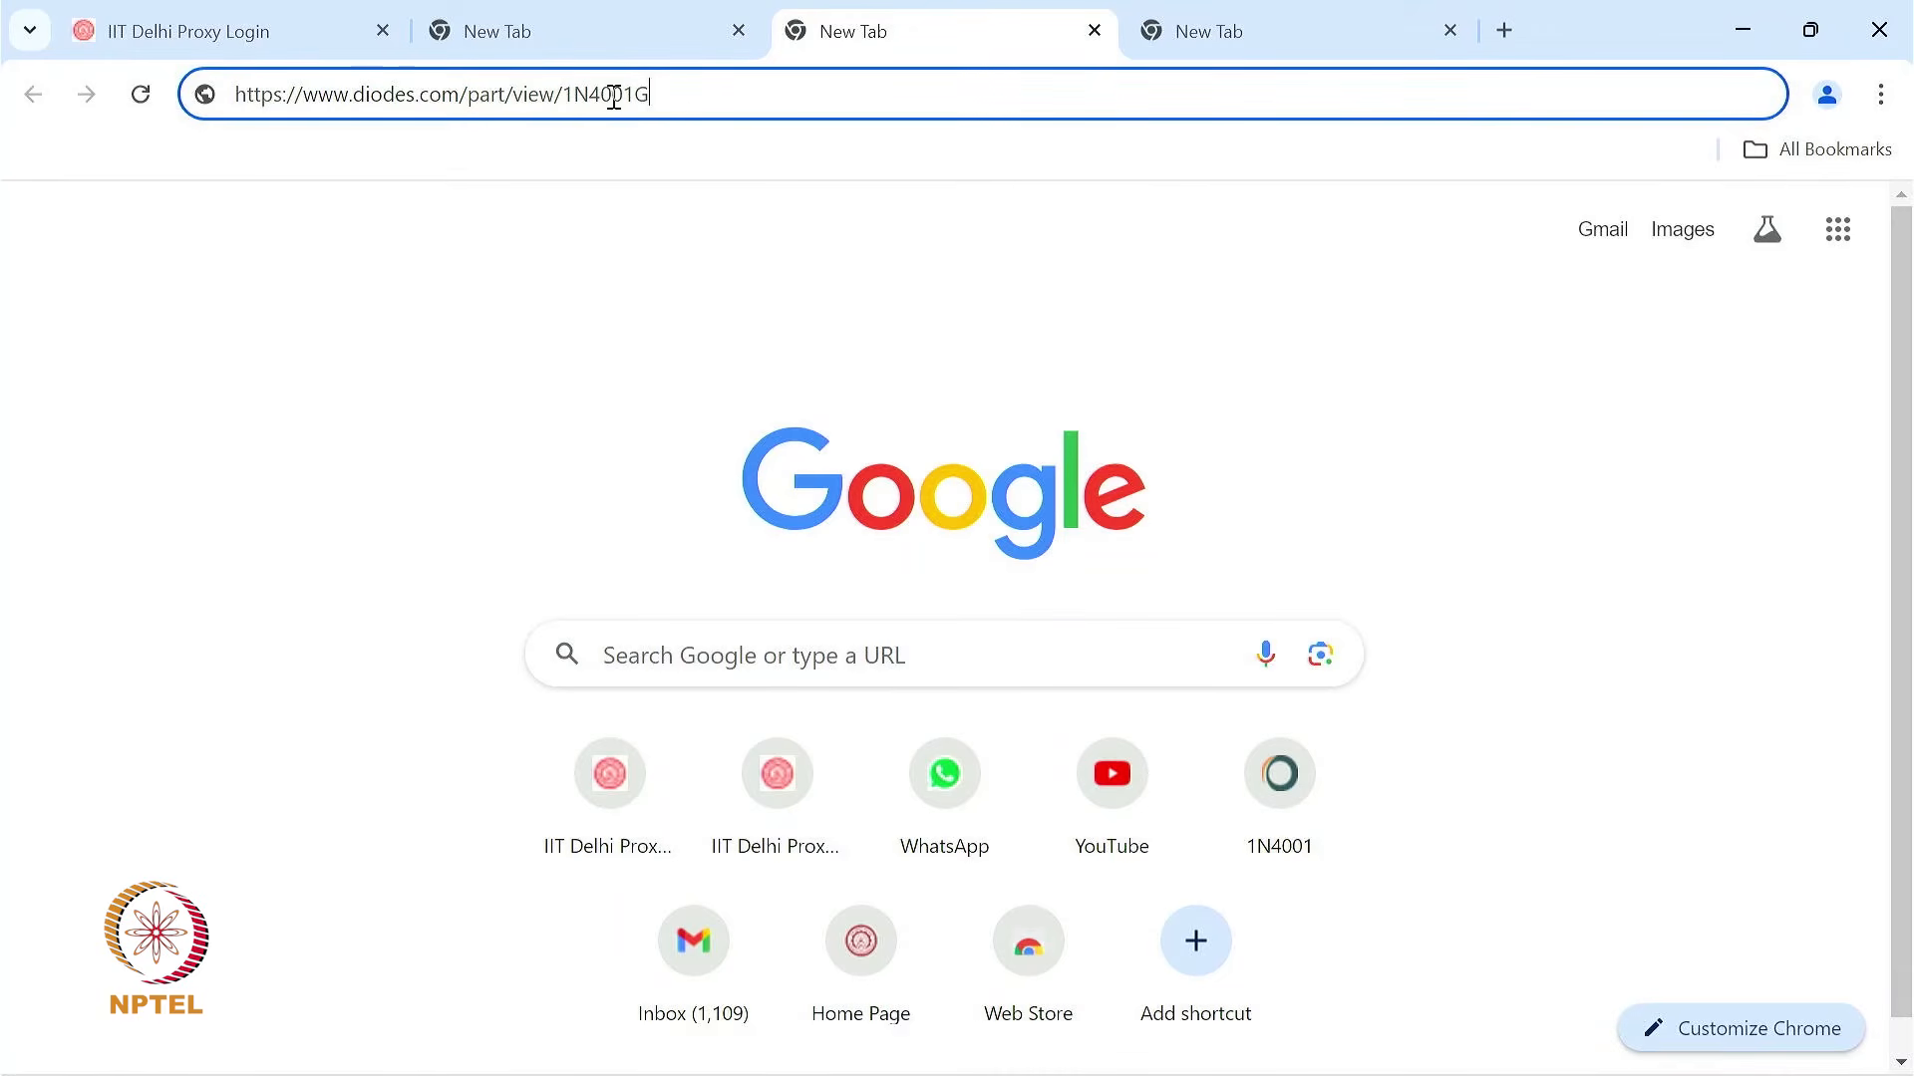
key(Return)
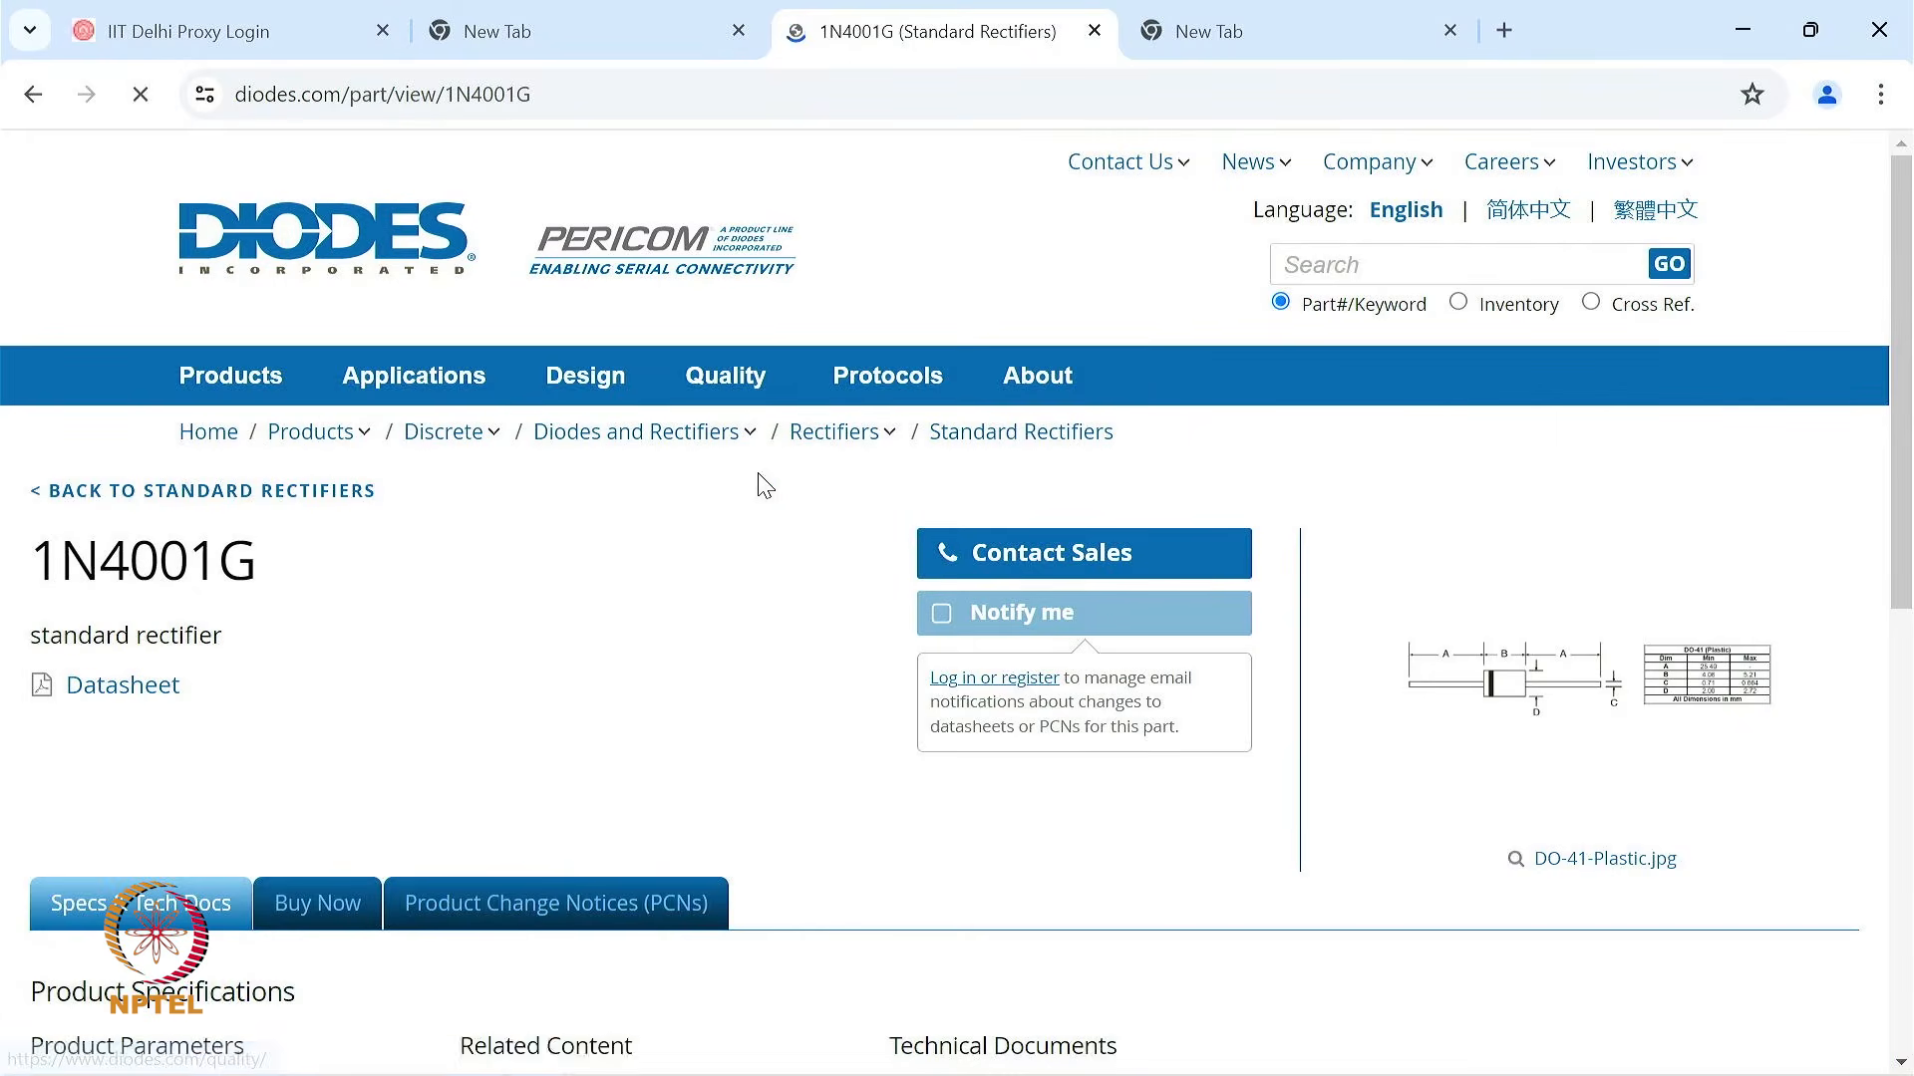
Step: Examine the 1N4001G product specifications and technical documents to locate its SPICE model file
scroll(687, 508, down, 1)
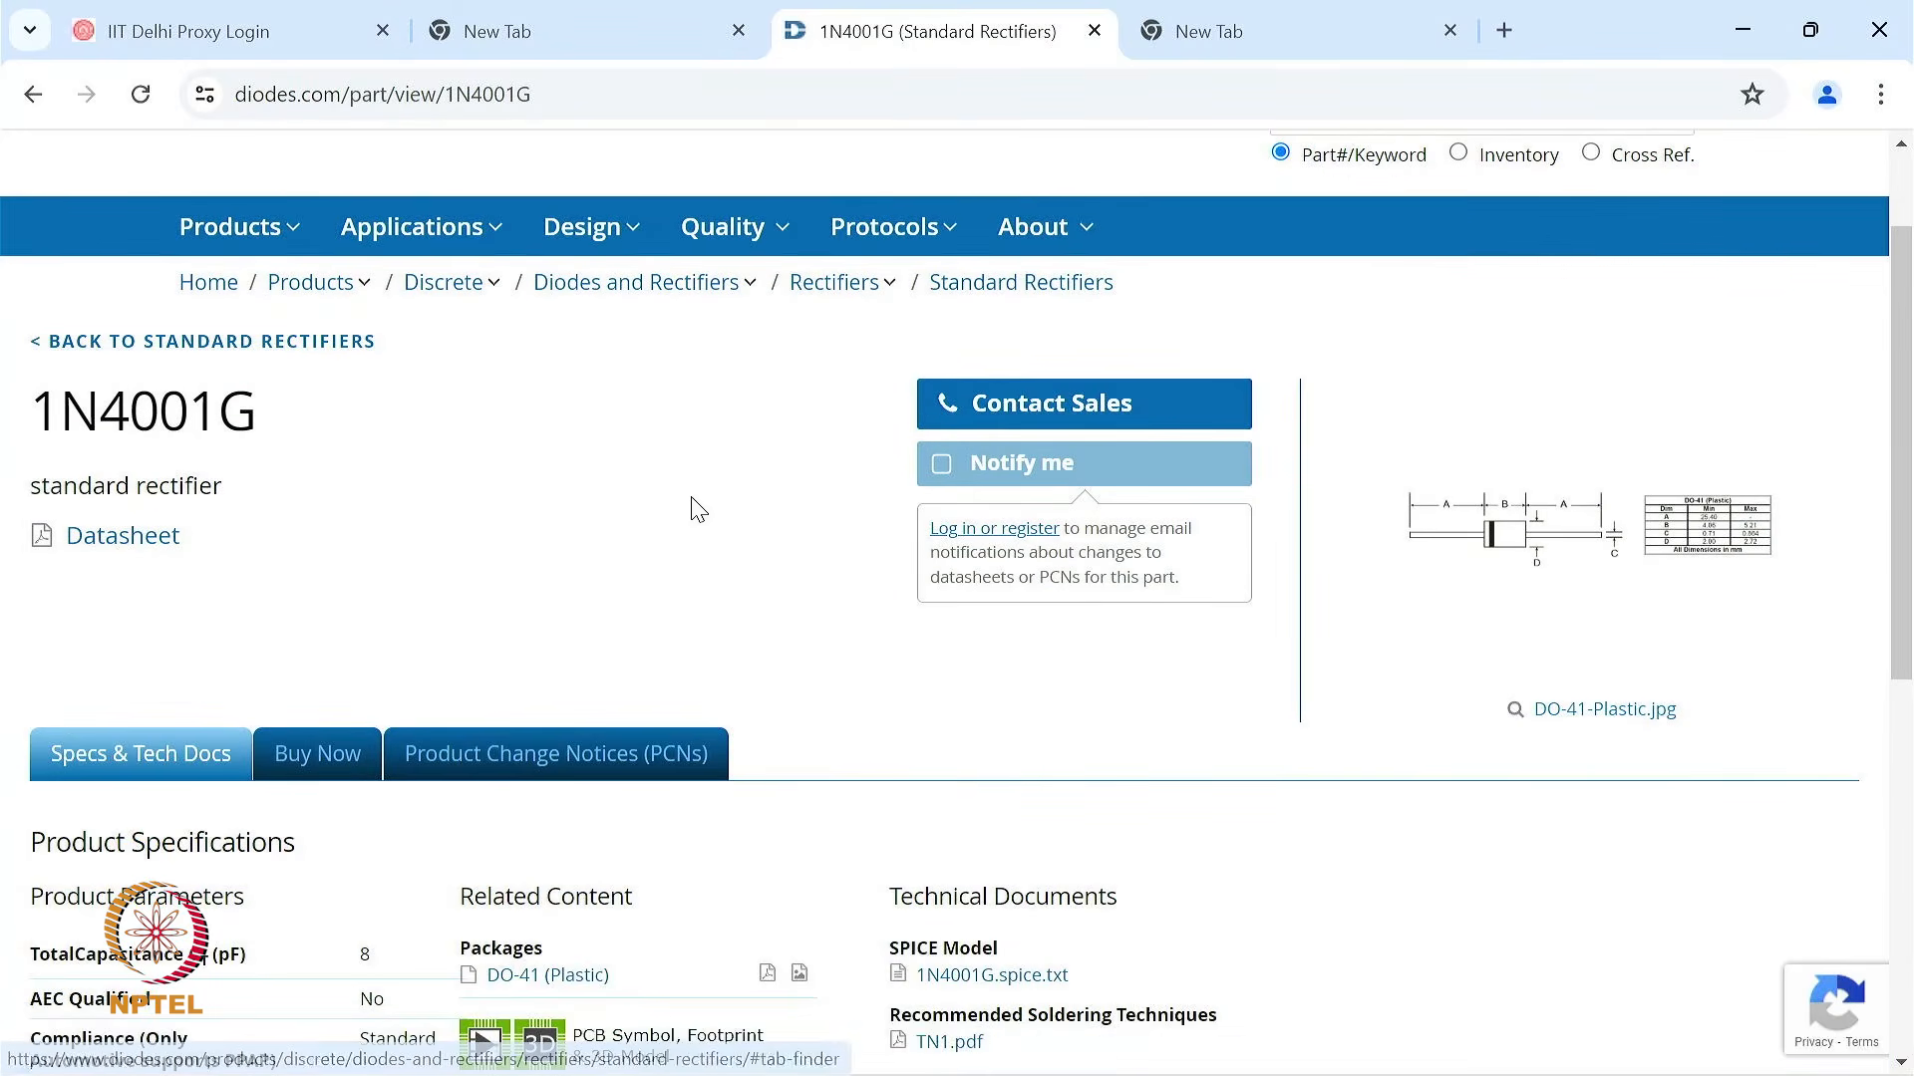
scroll(777, 538, up, 1)
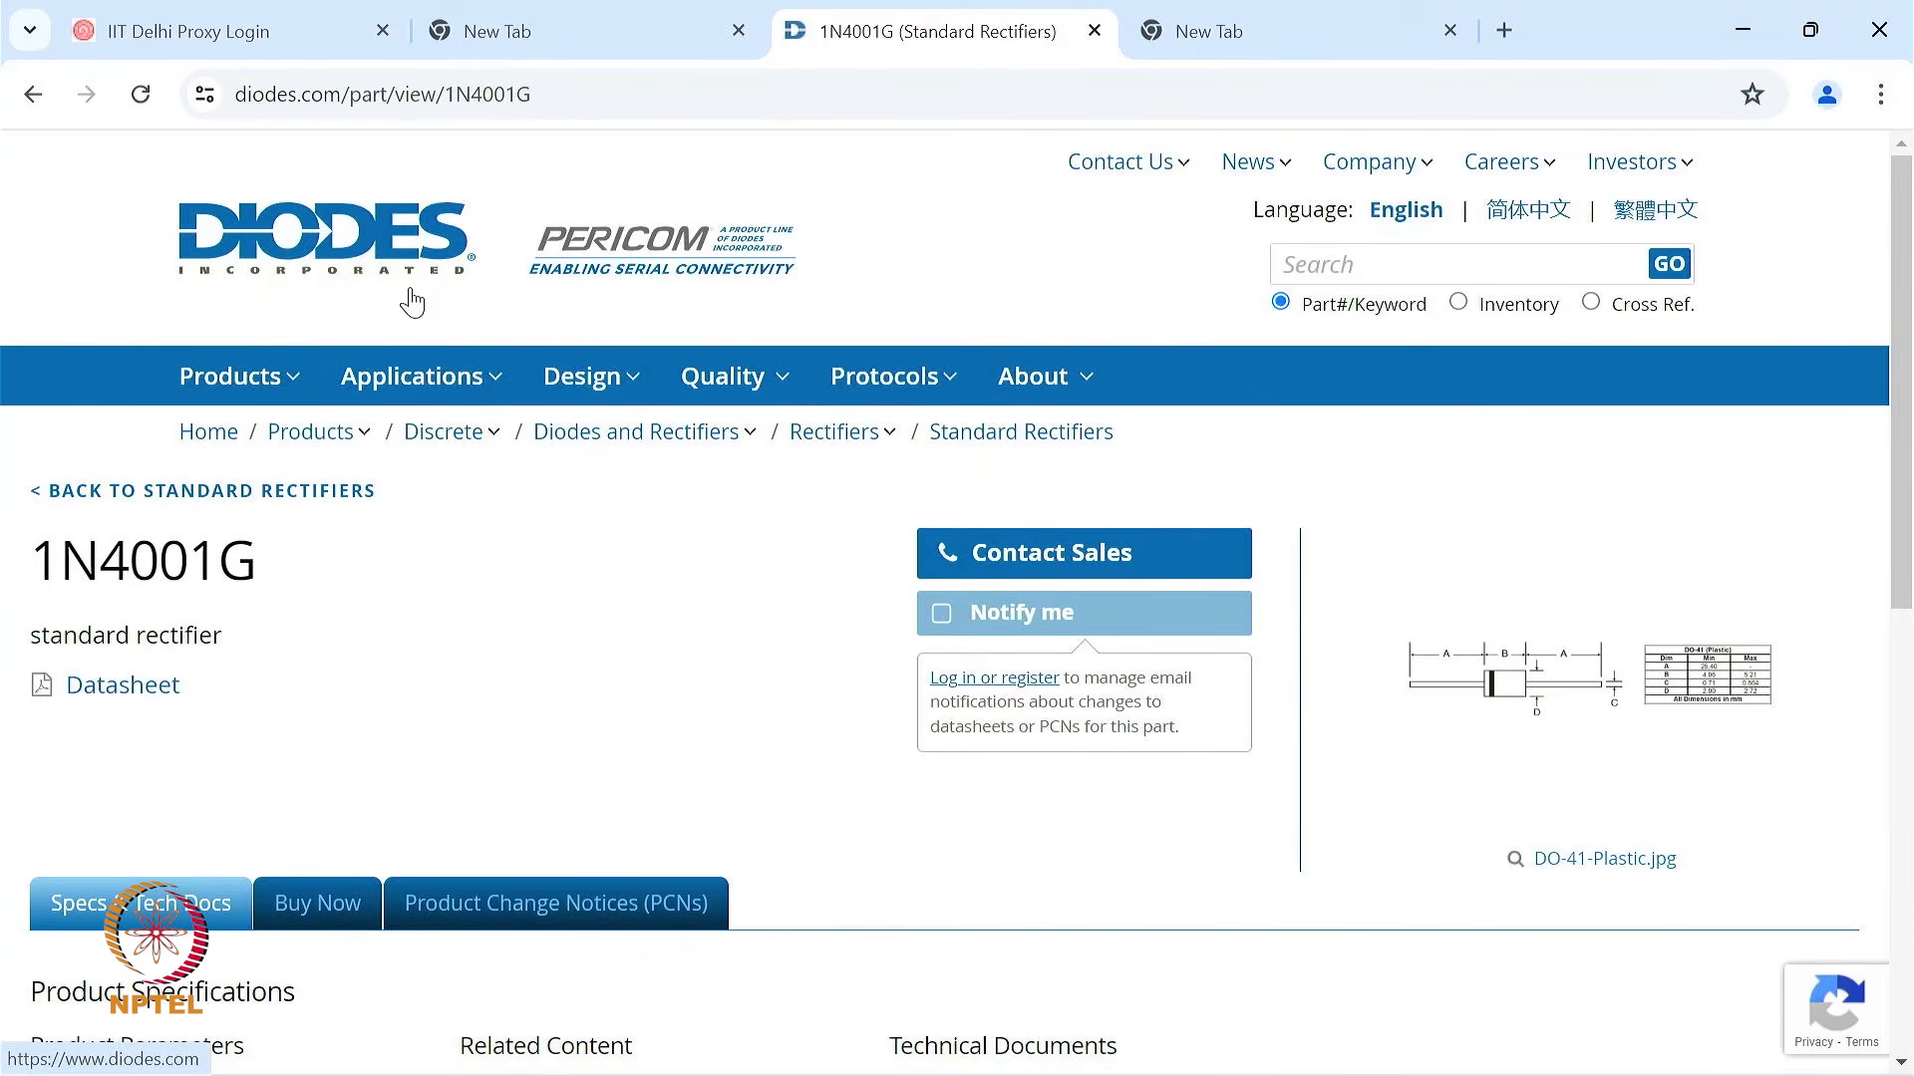
scroll(716, 747, down, 5)
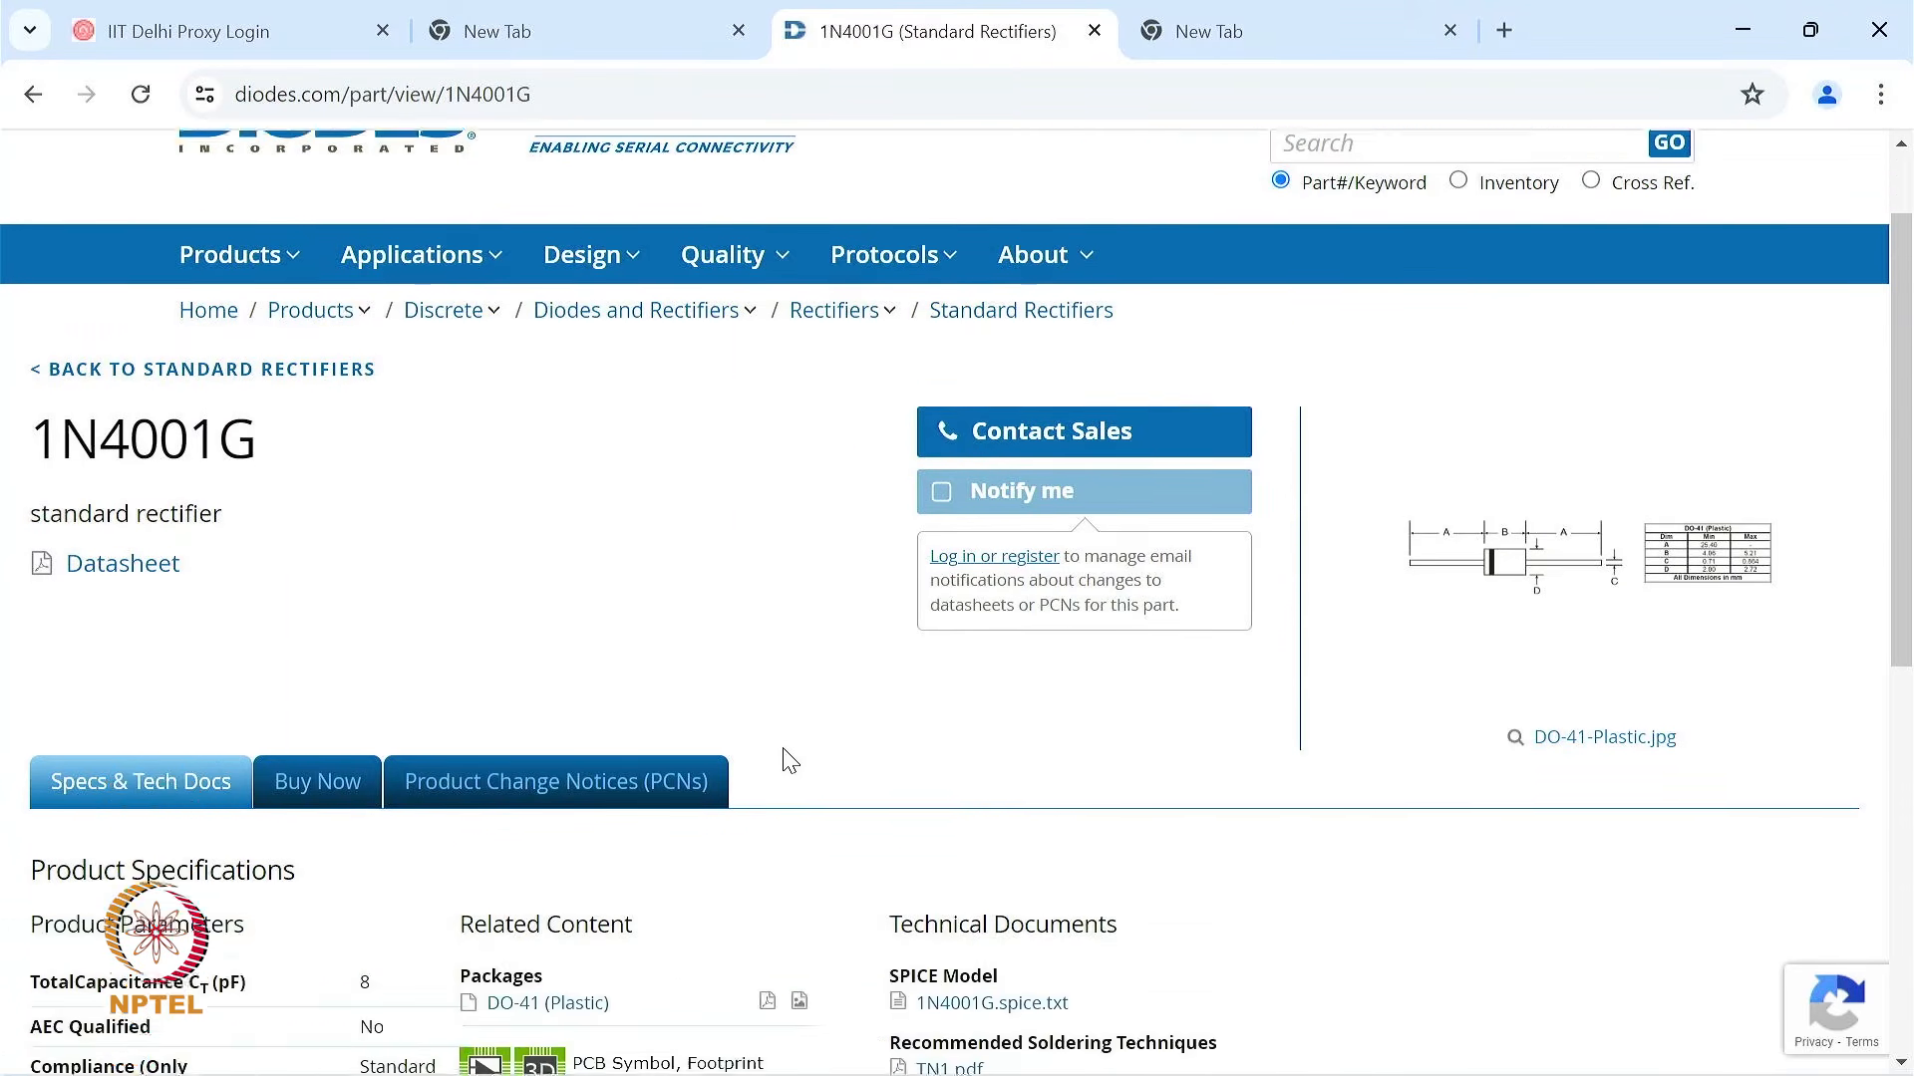
scroll(916, 449, down, 3)
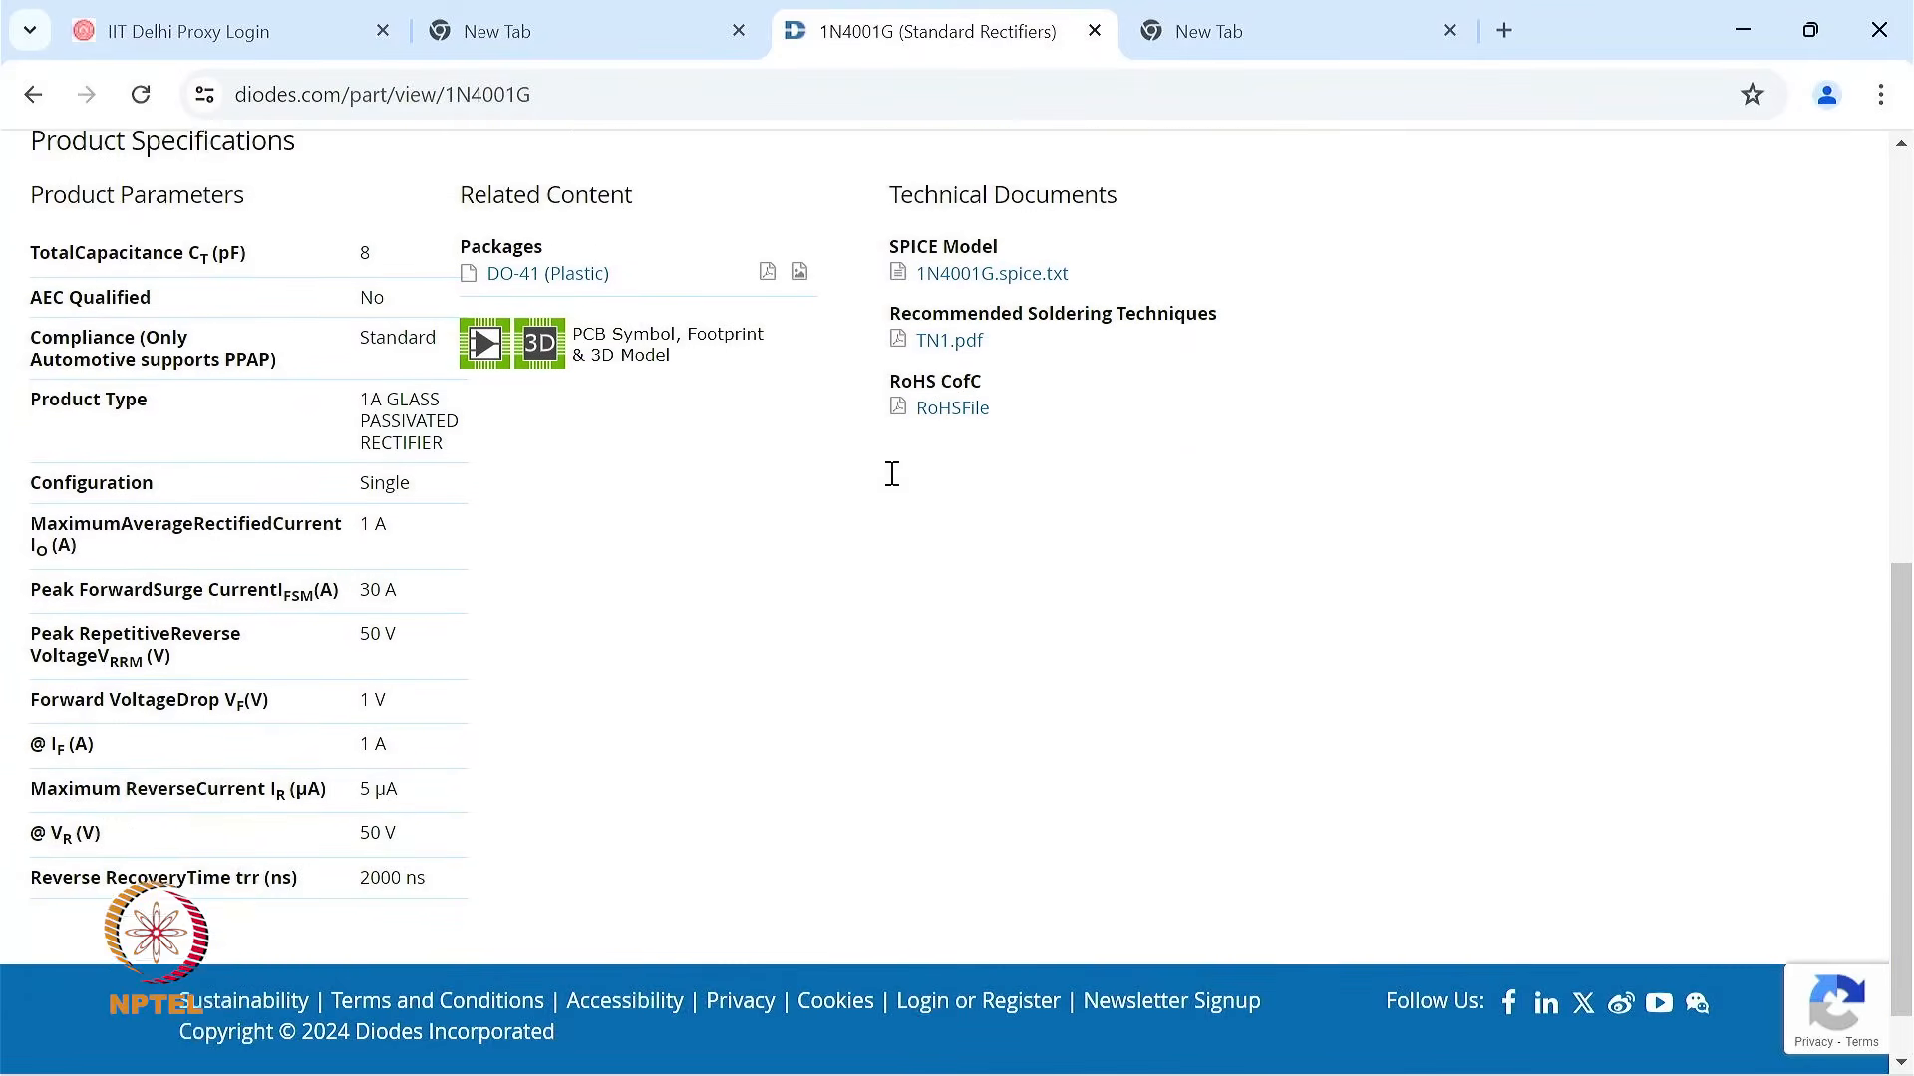
scroll(842, 570, up, 3)
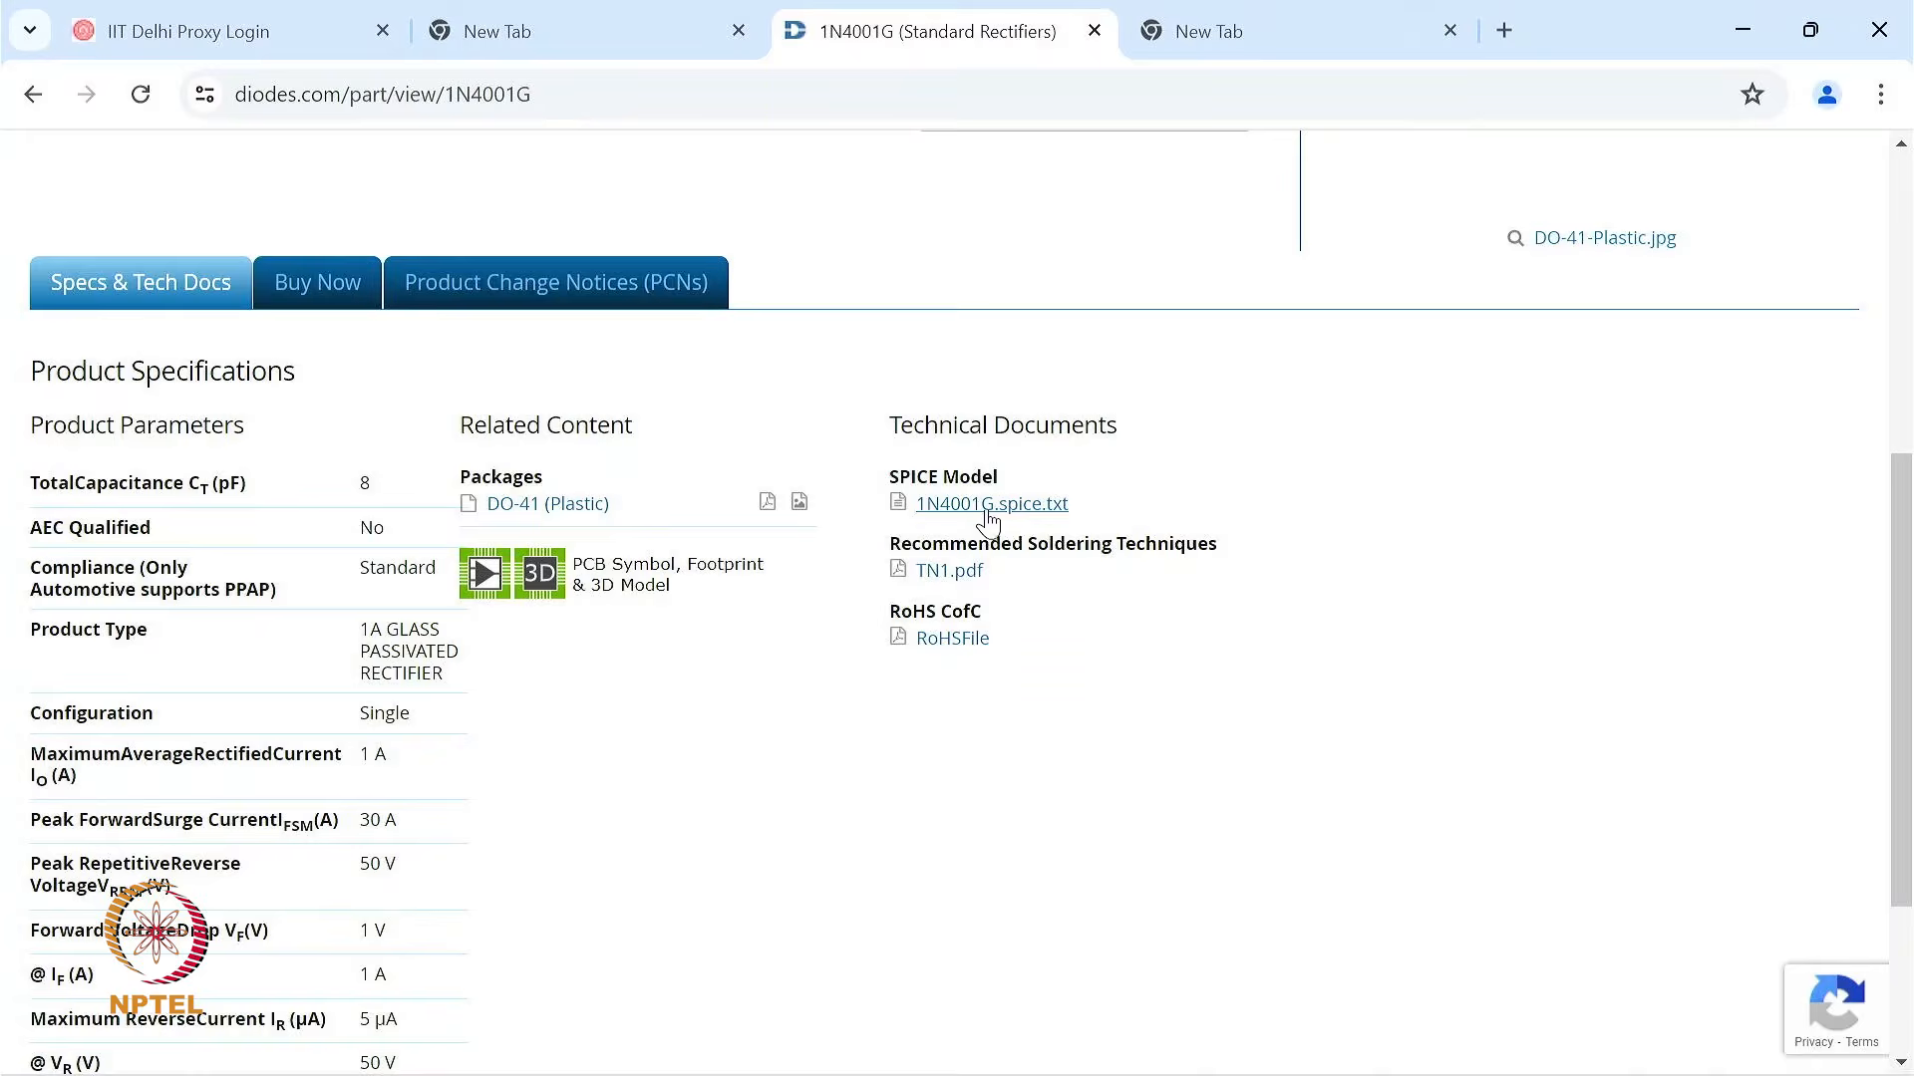
drag(892, 481, 1007, 489)
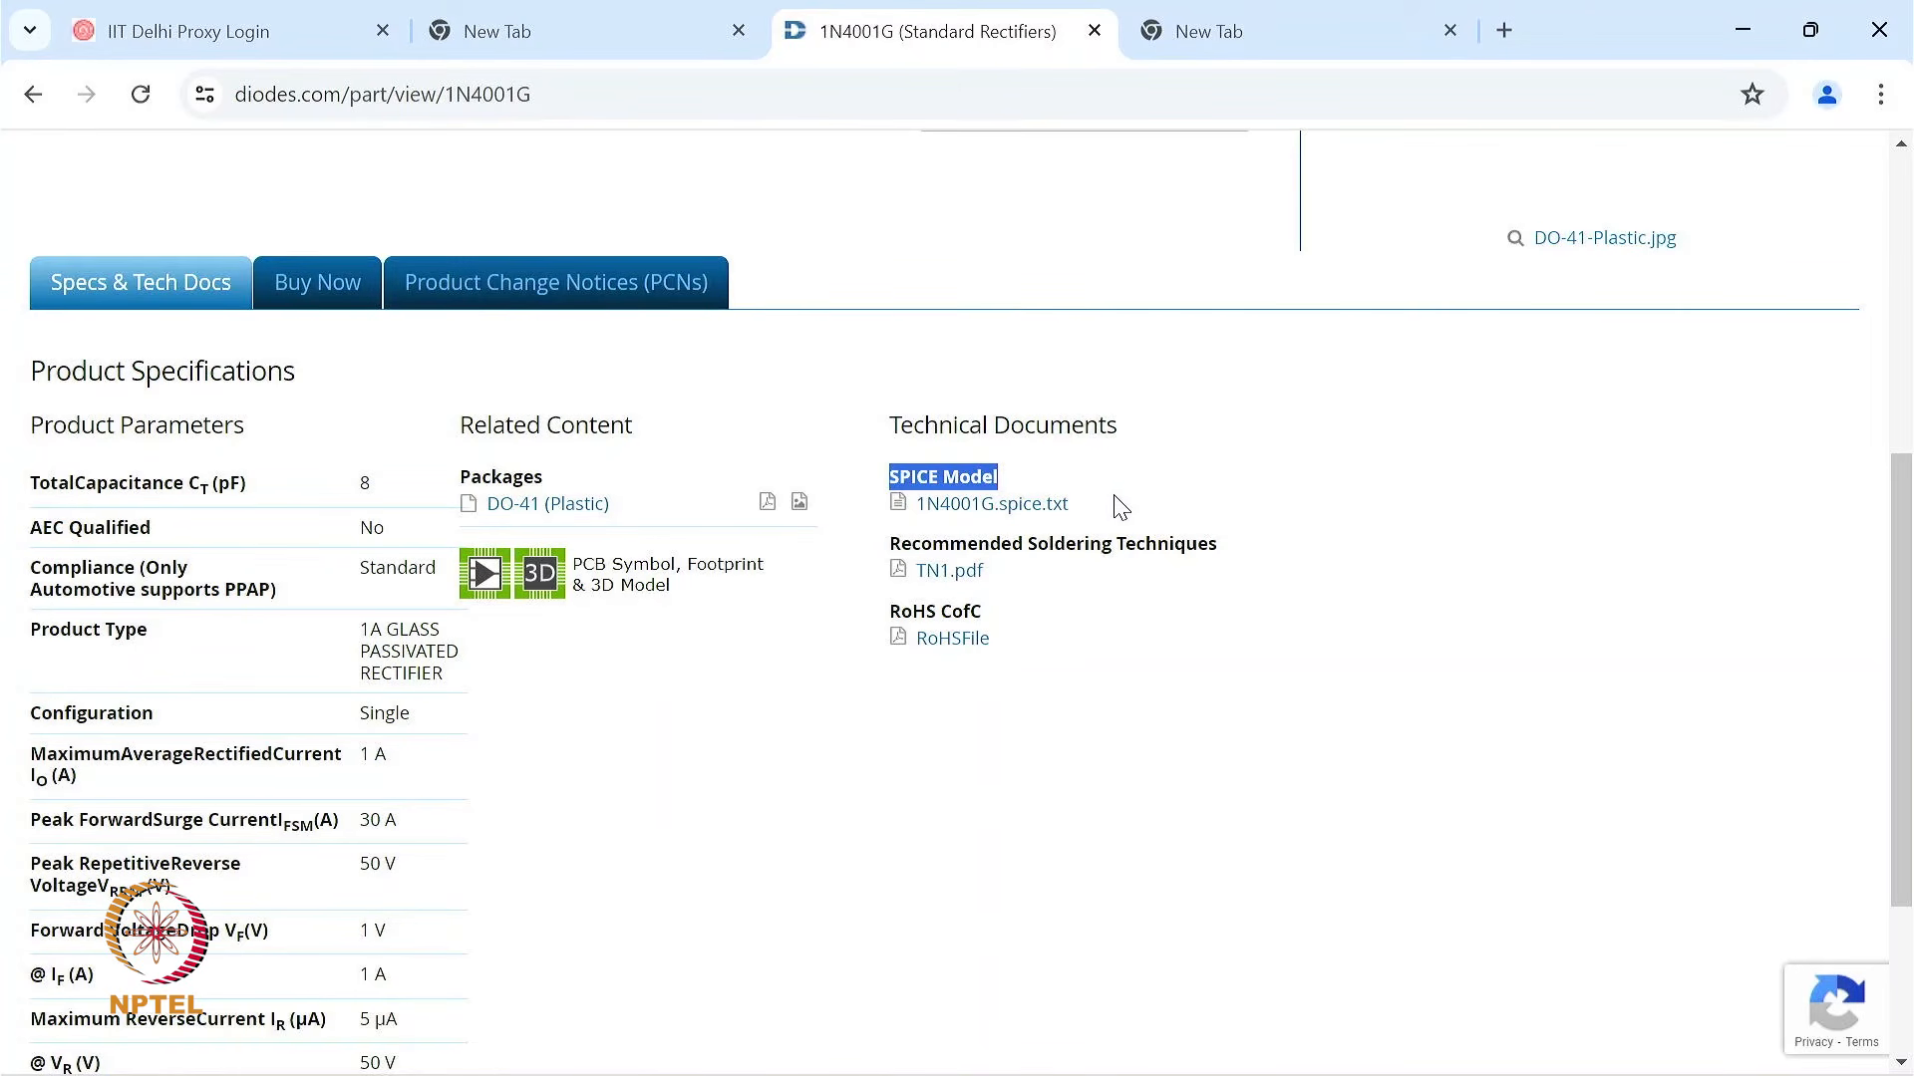
scroll(925, 555, up, 1)
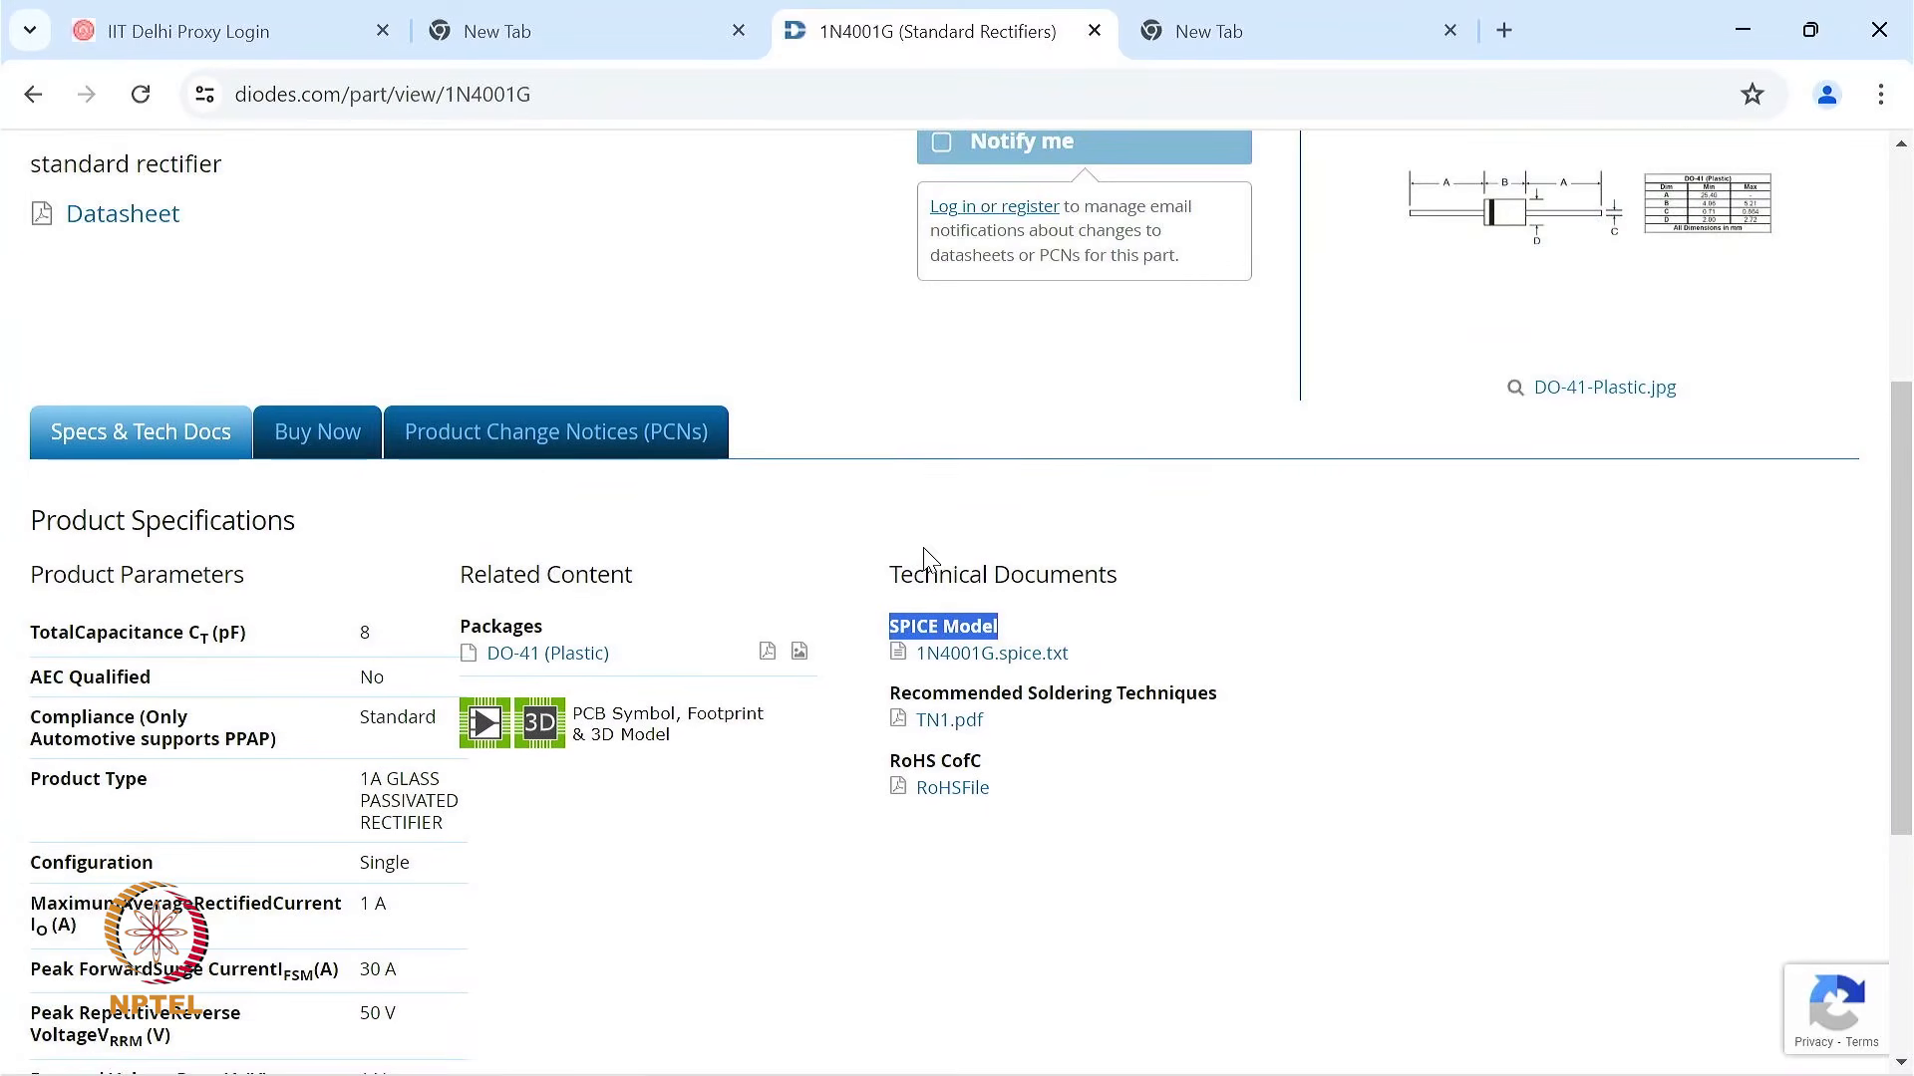
Step: Download the 1N4001G.spice.txt model file and save it to the Desktop as 1N4001G.spice (1)
right_click(987, 665)
click(1041, 686)
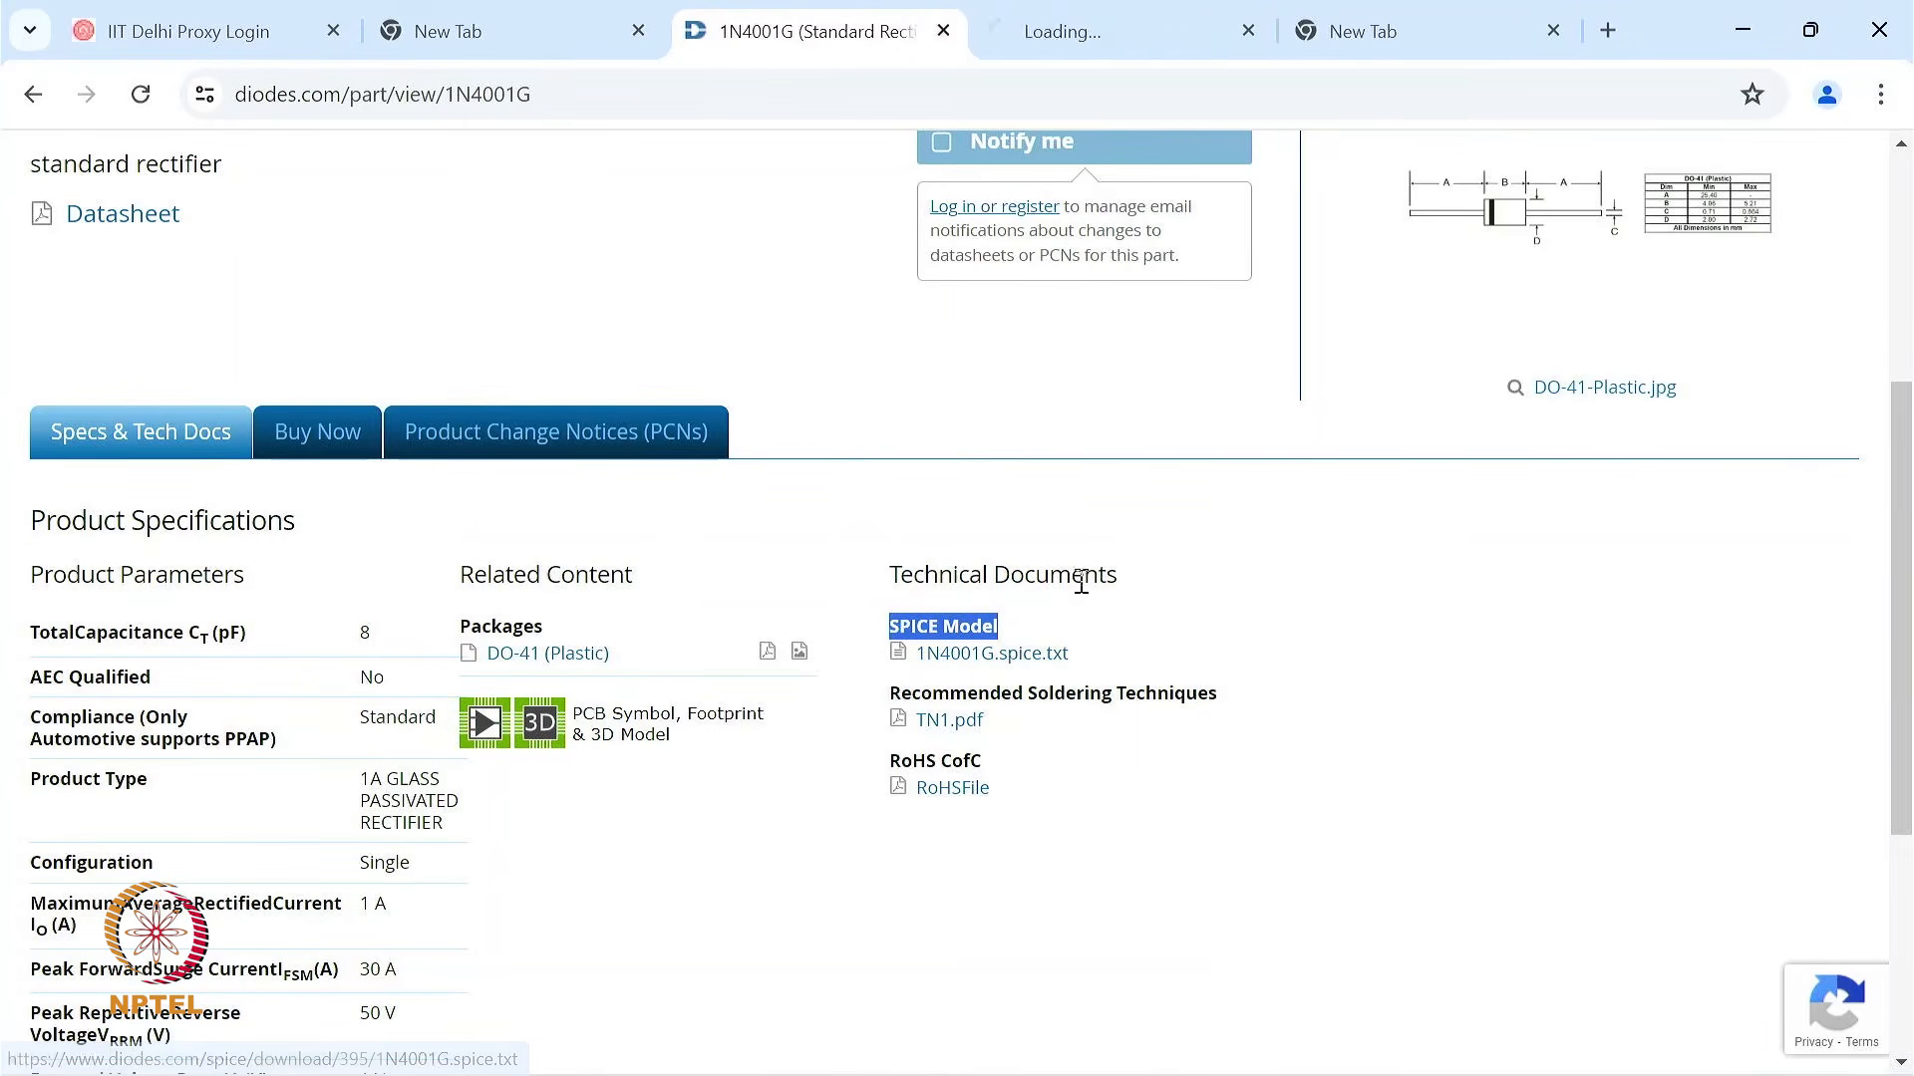
right_click(994, 665)
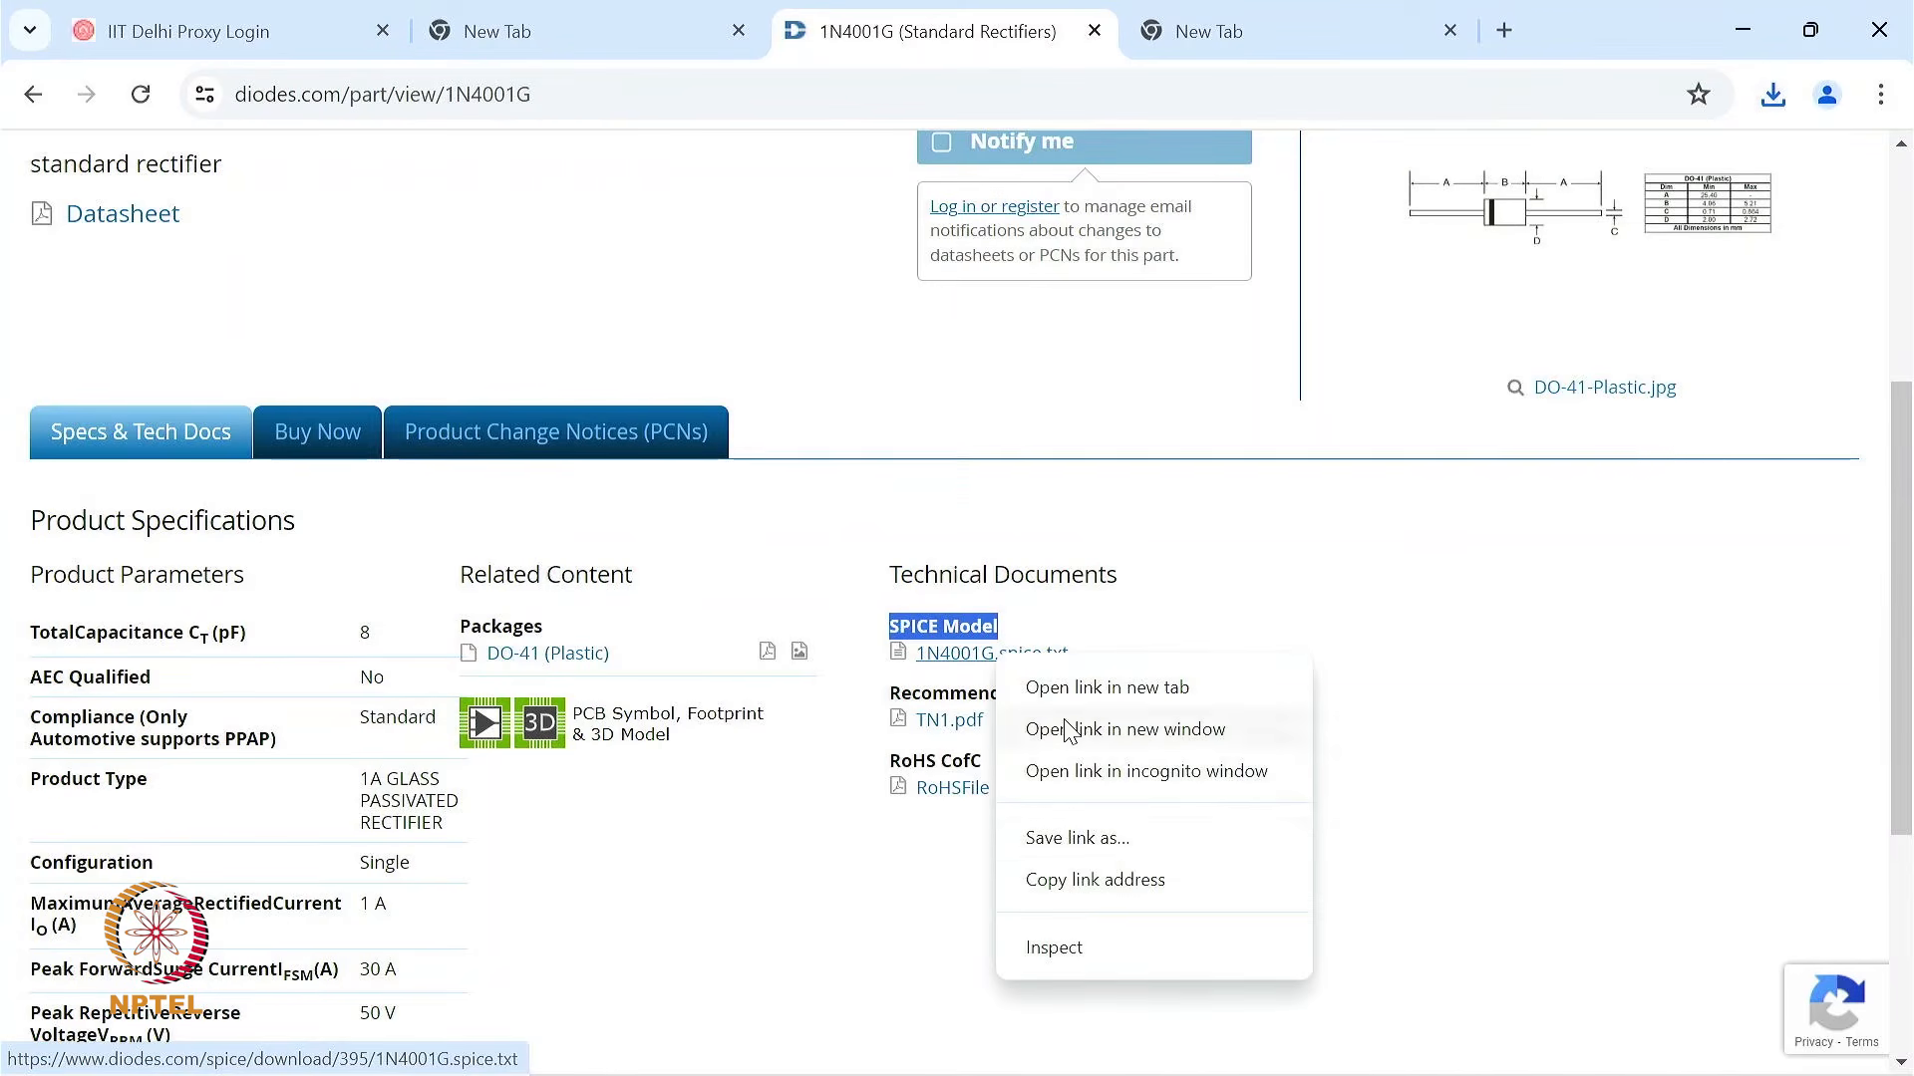
click(1113, 842)
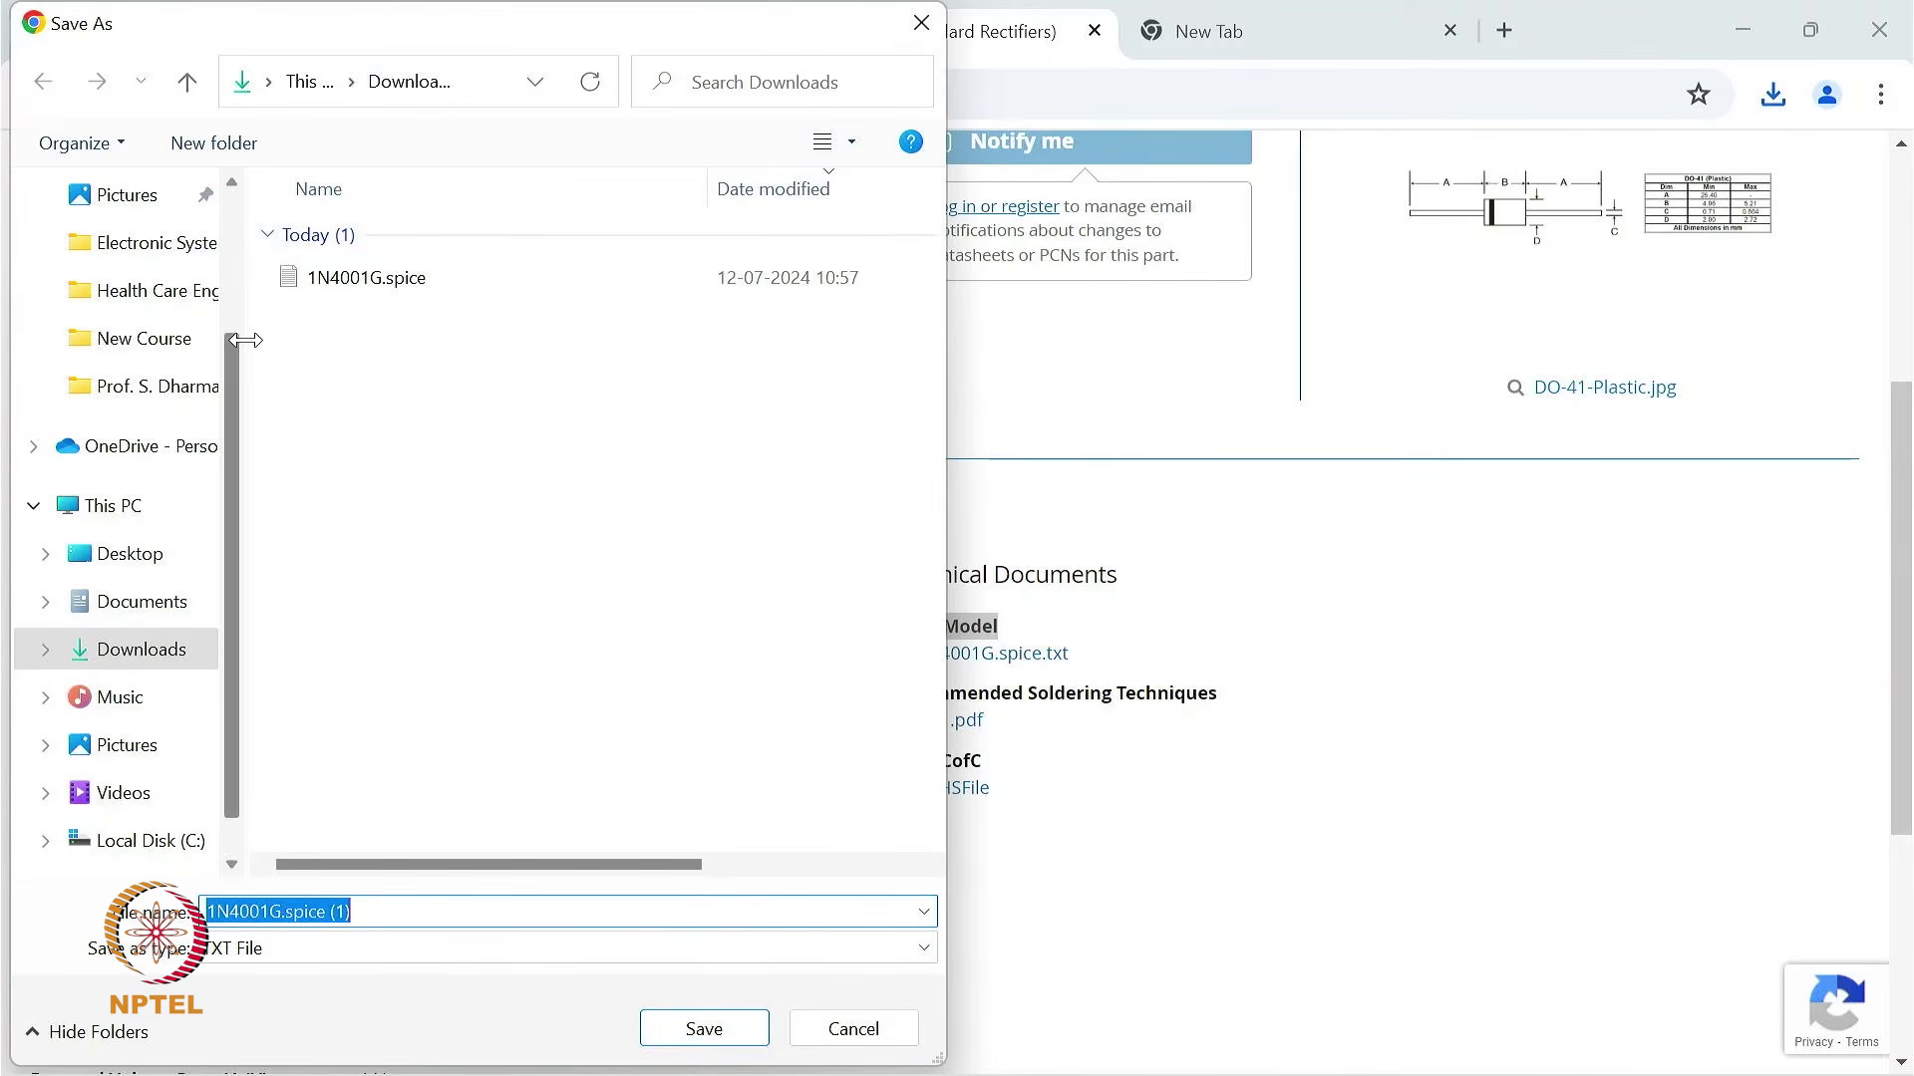
drag(236, 384, 232, 239)
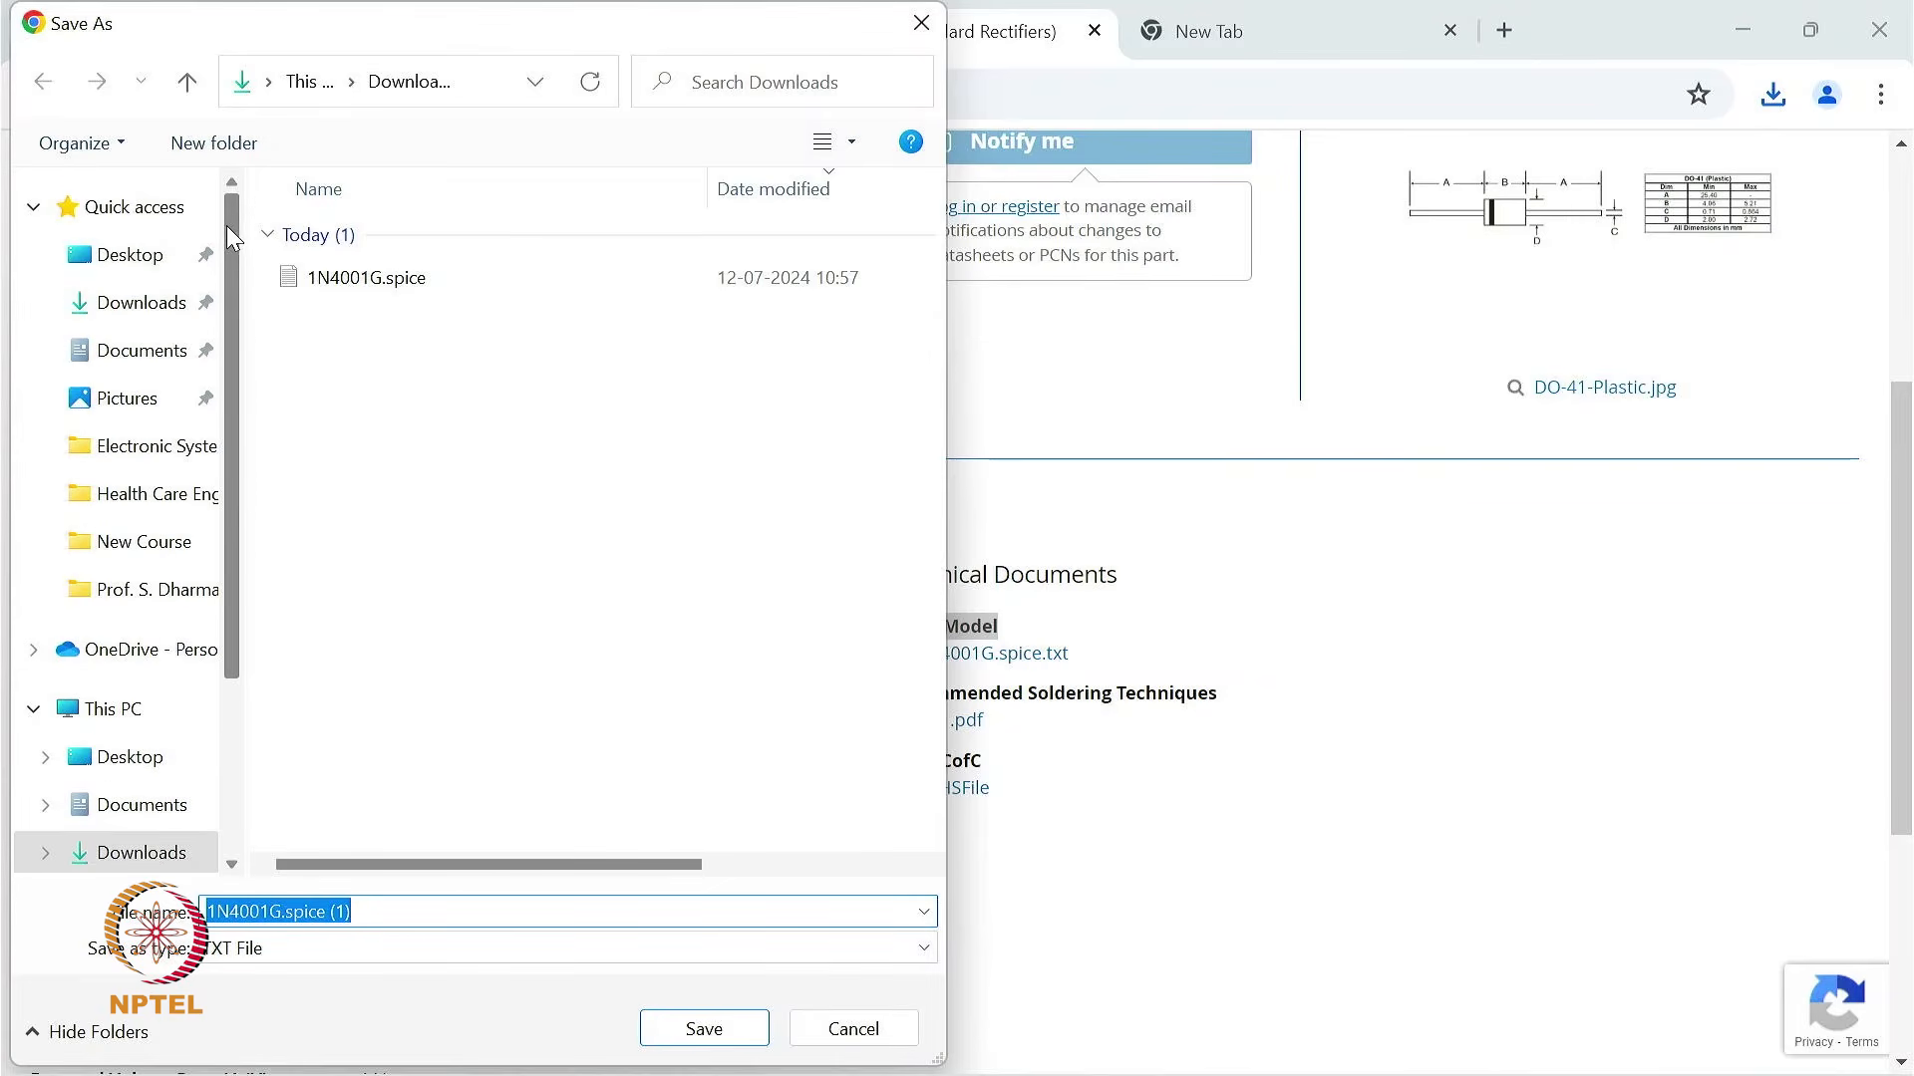
click(151, 259)
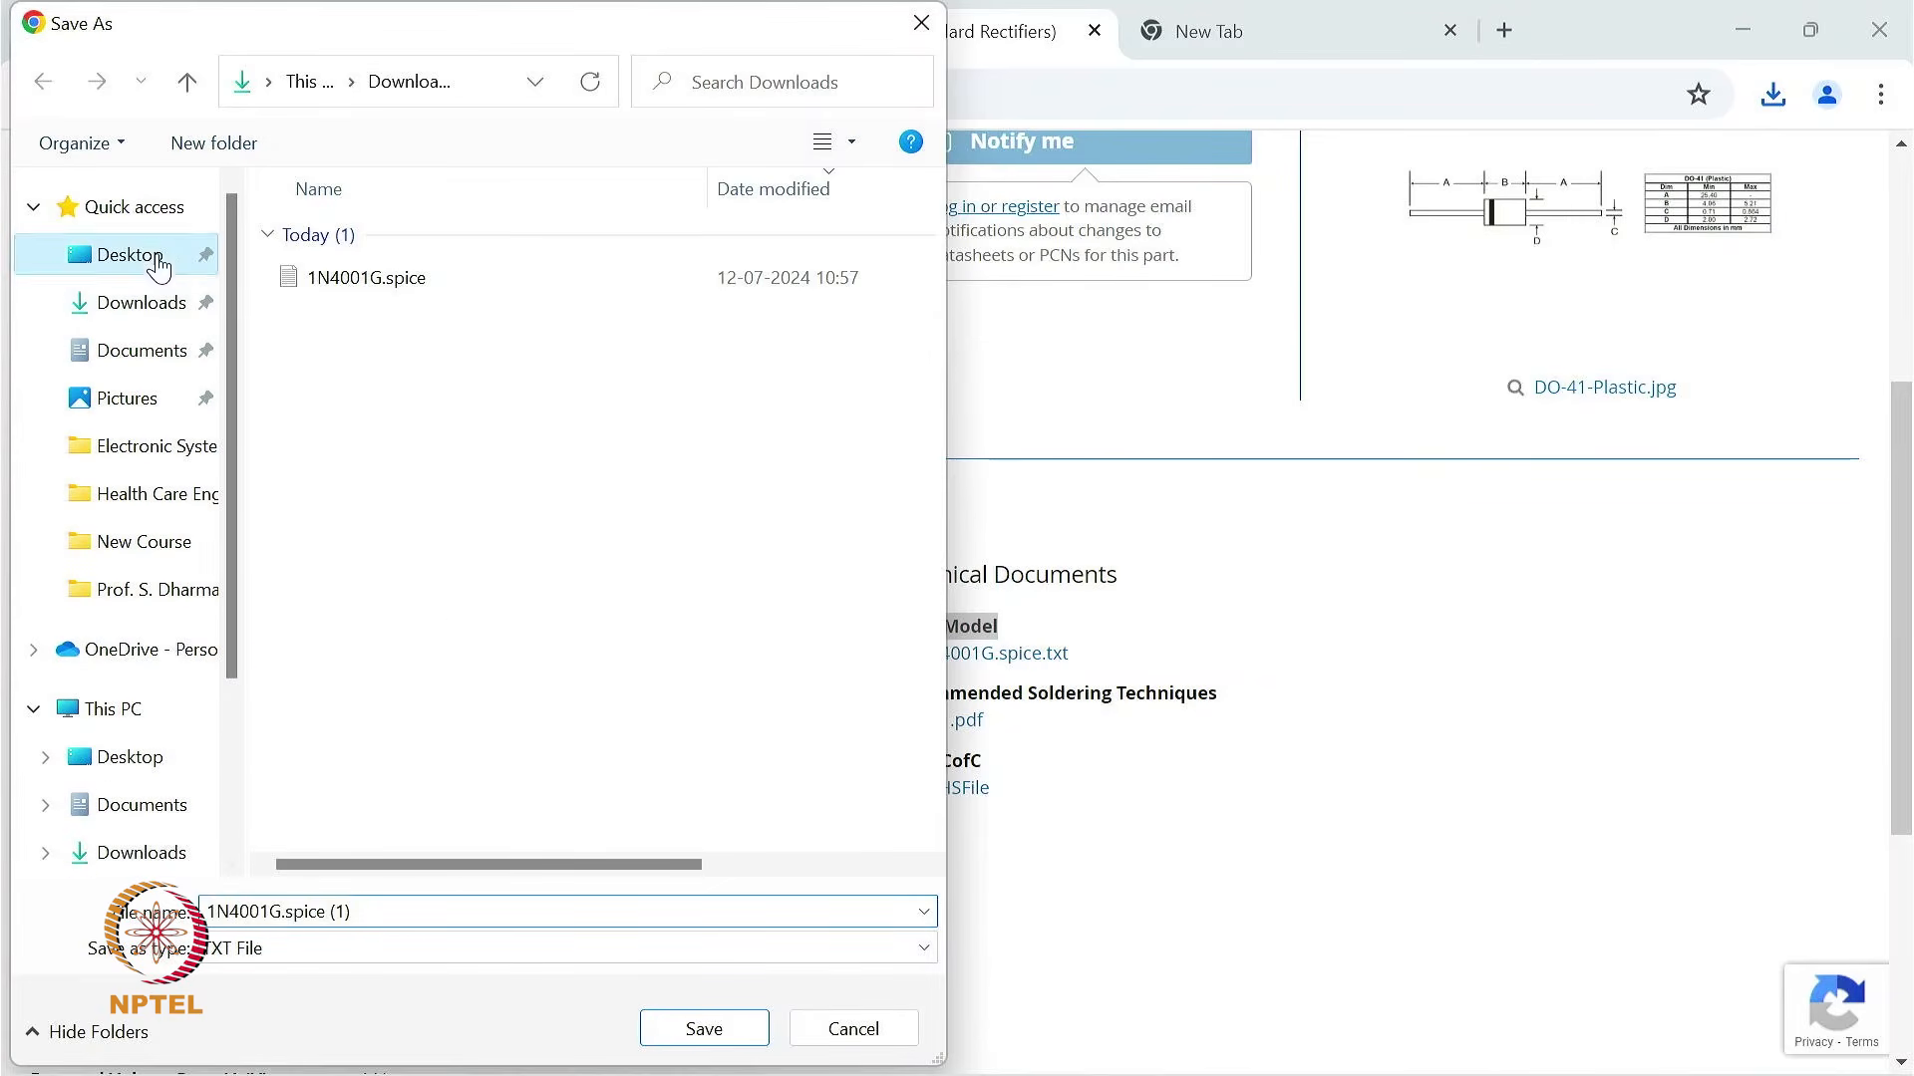
click(708, 1037)
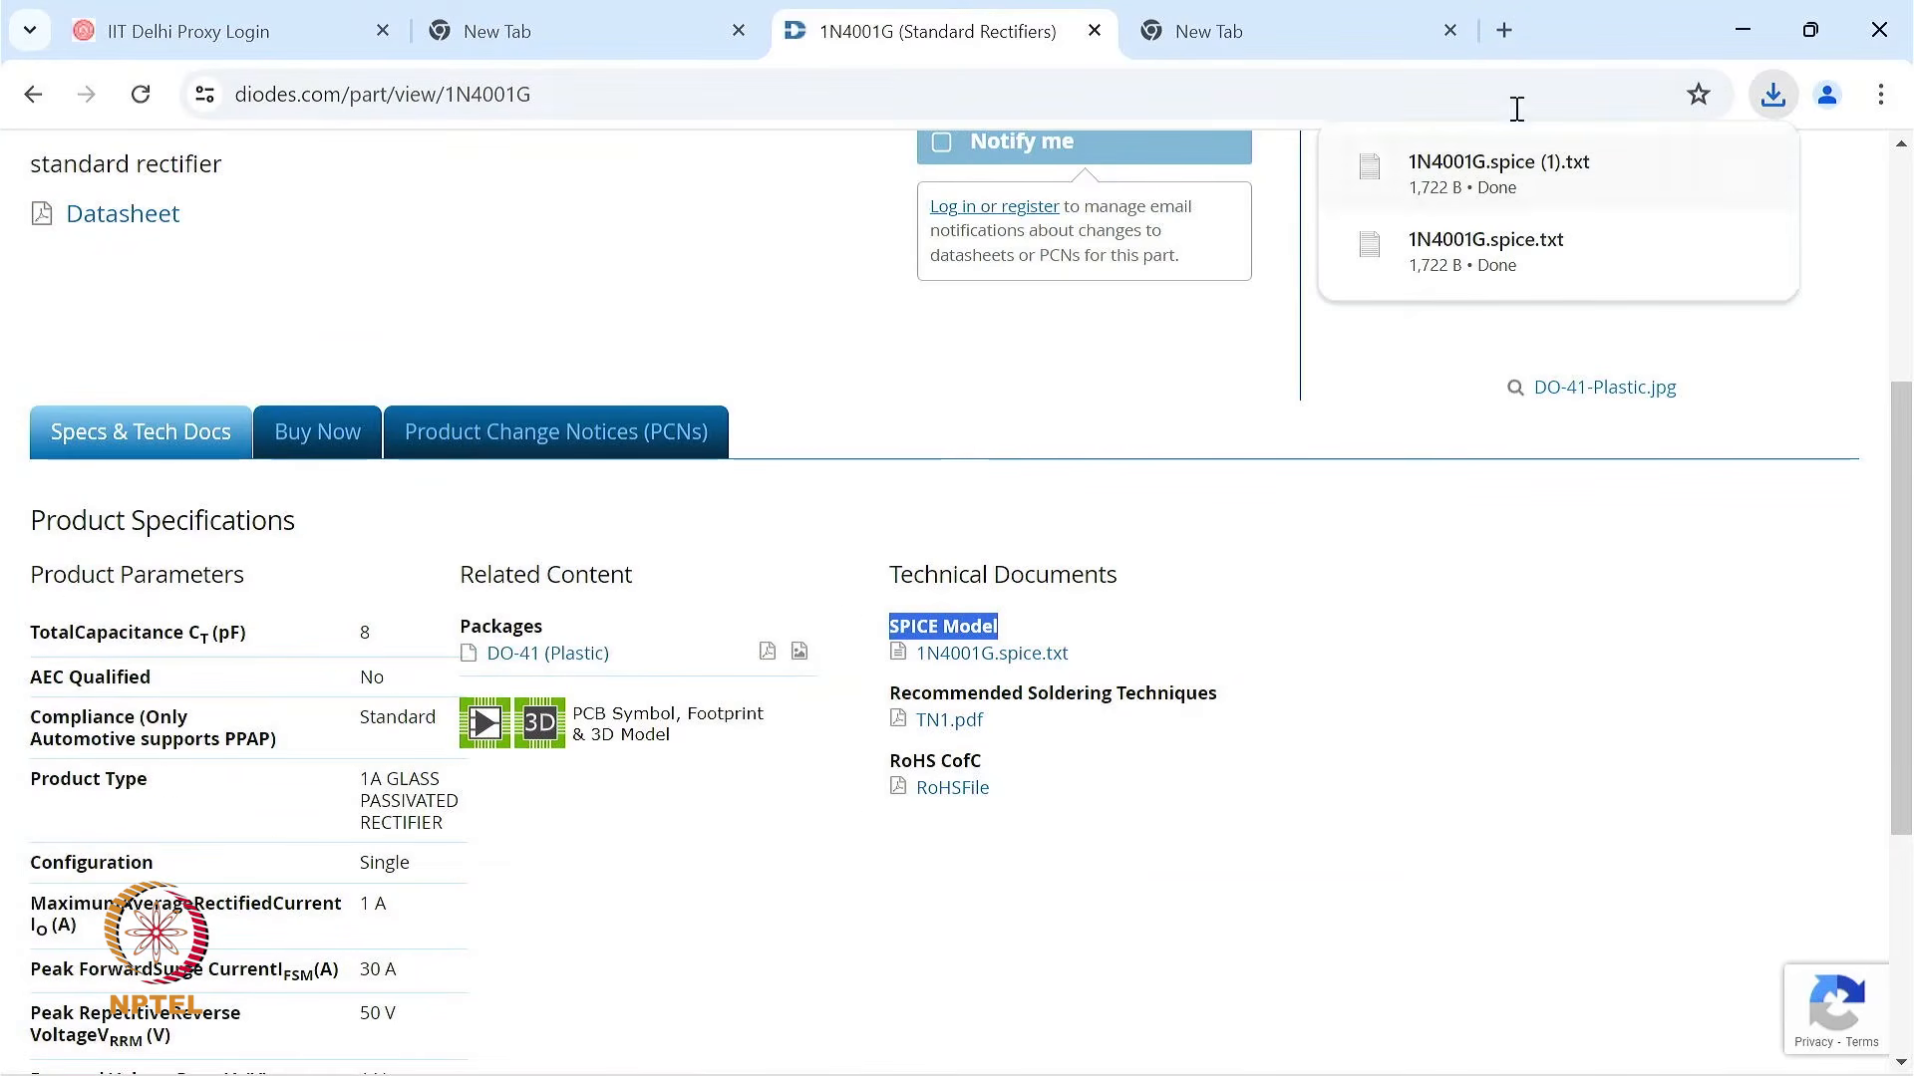
Step: Open the 1N4001G.spice (1) file from the Desktop in Notepad and position its window over the LTspice schematic
click(1742, 30)
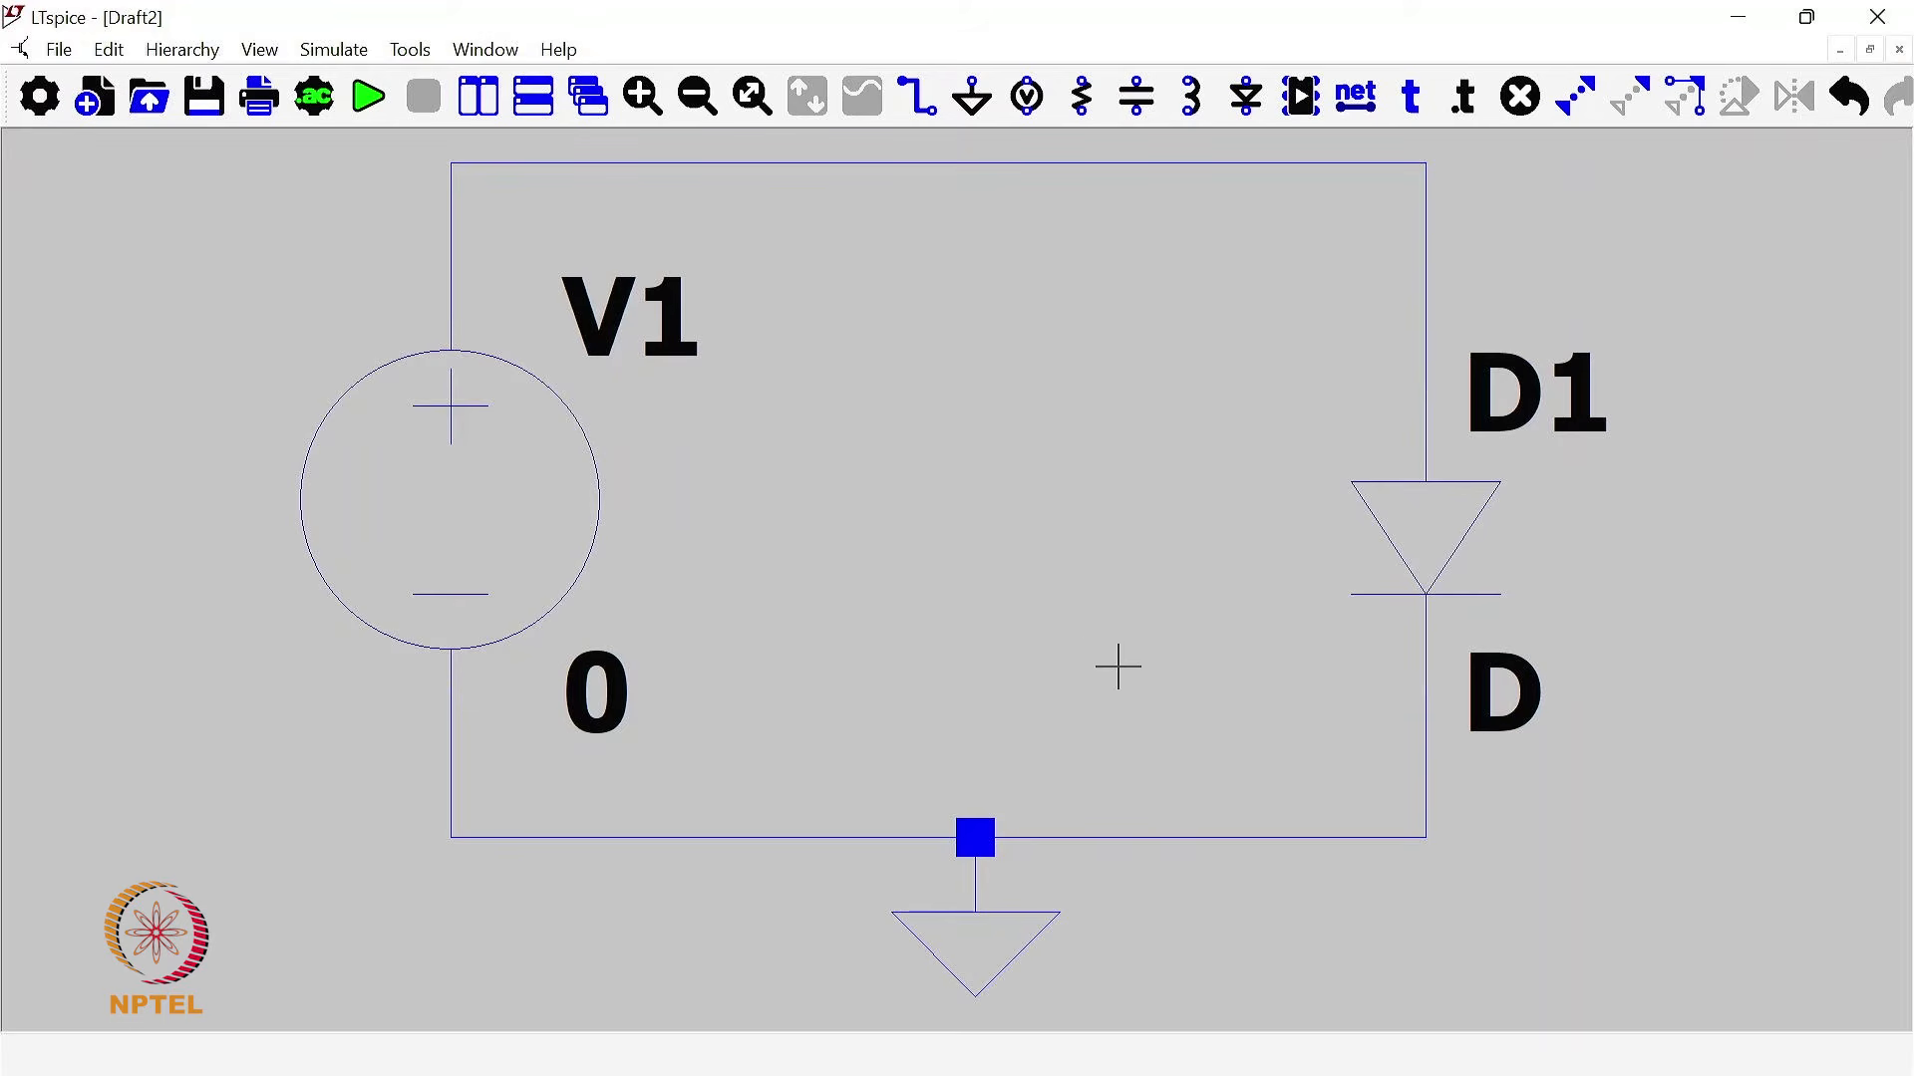
mouse_move(919, 1072)
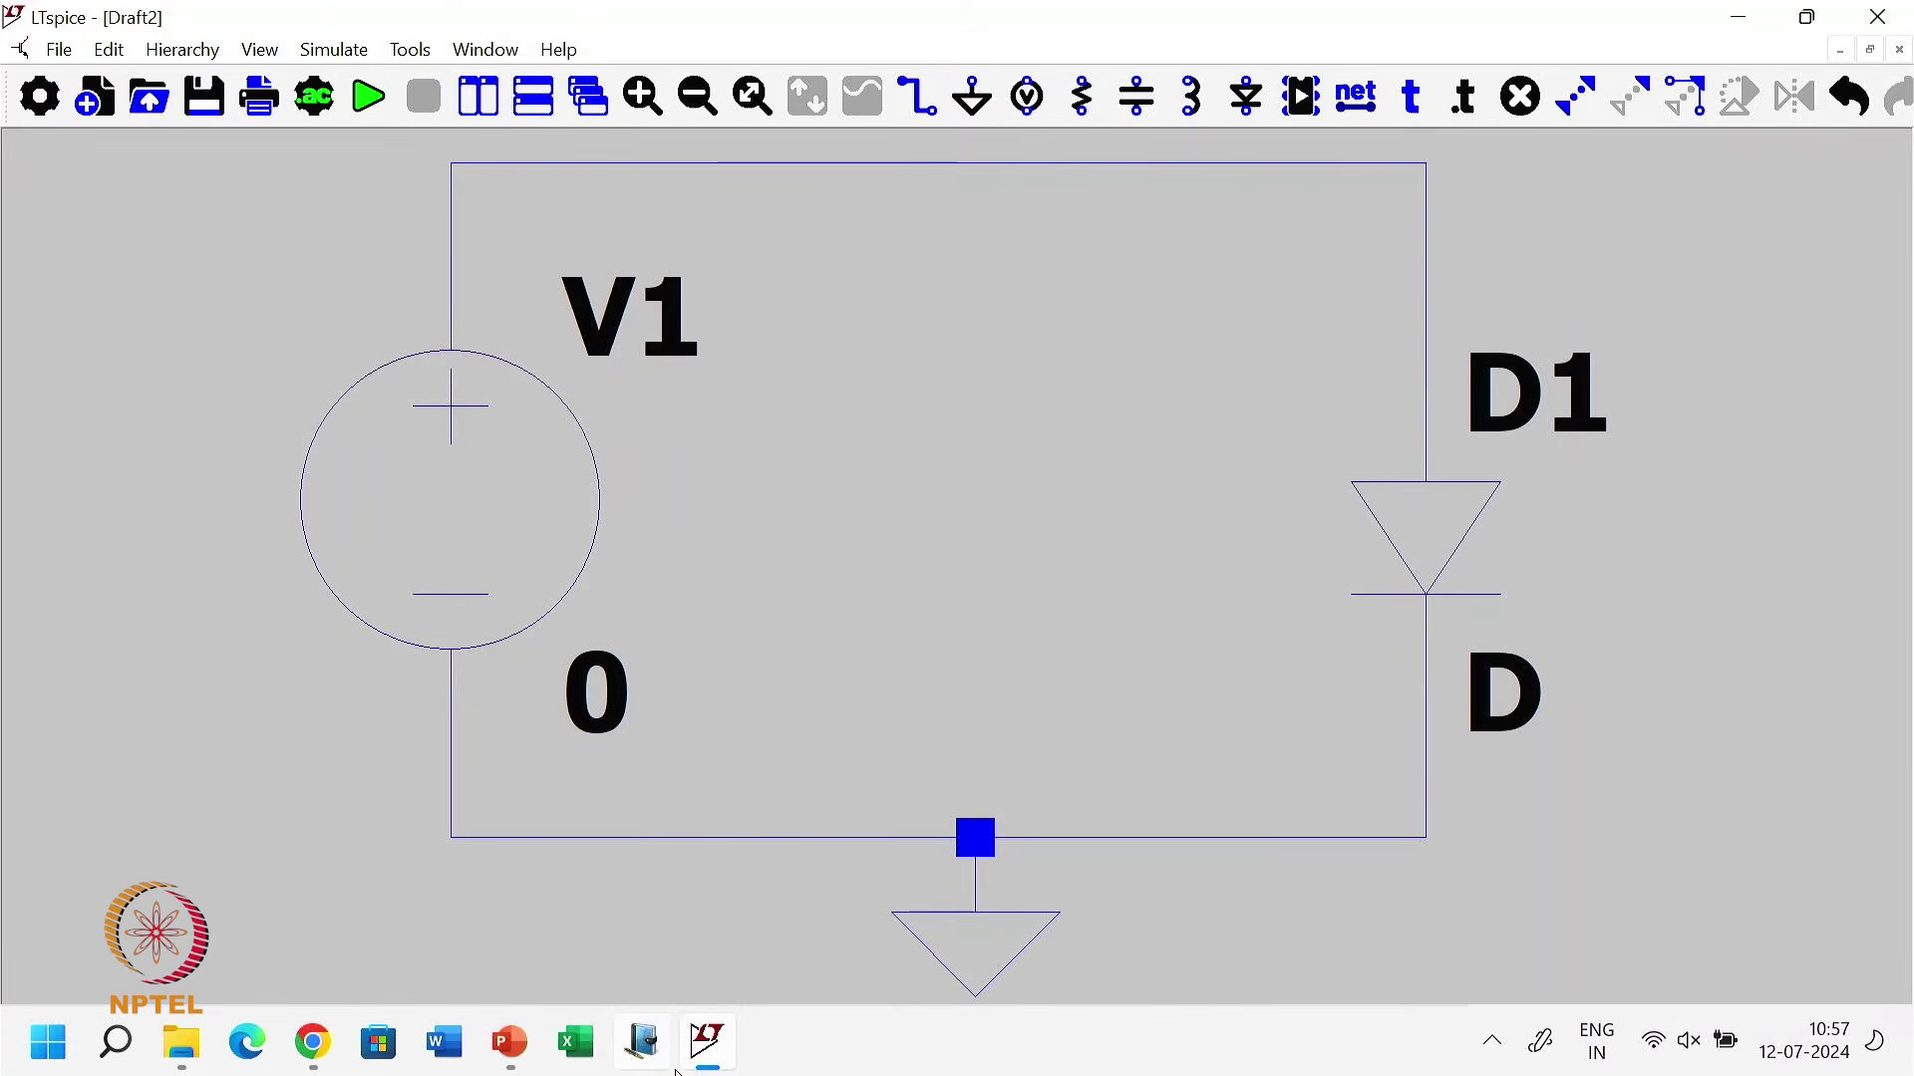
click(707, 1042)
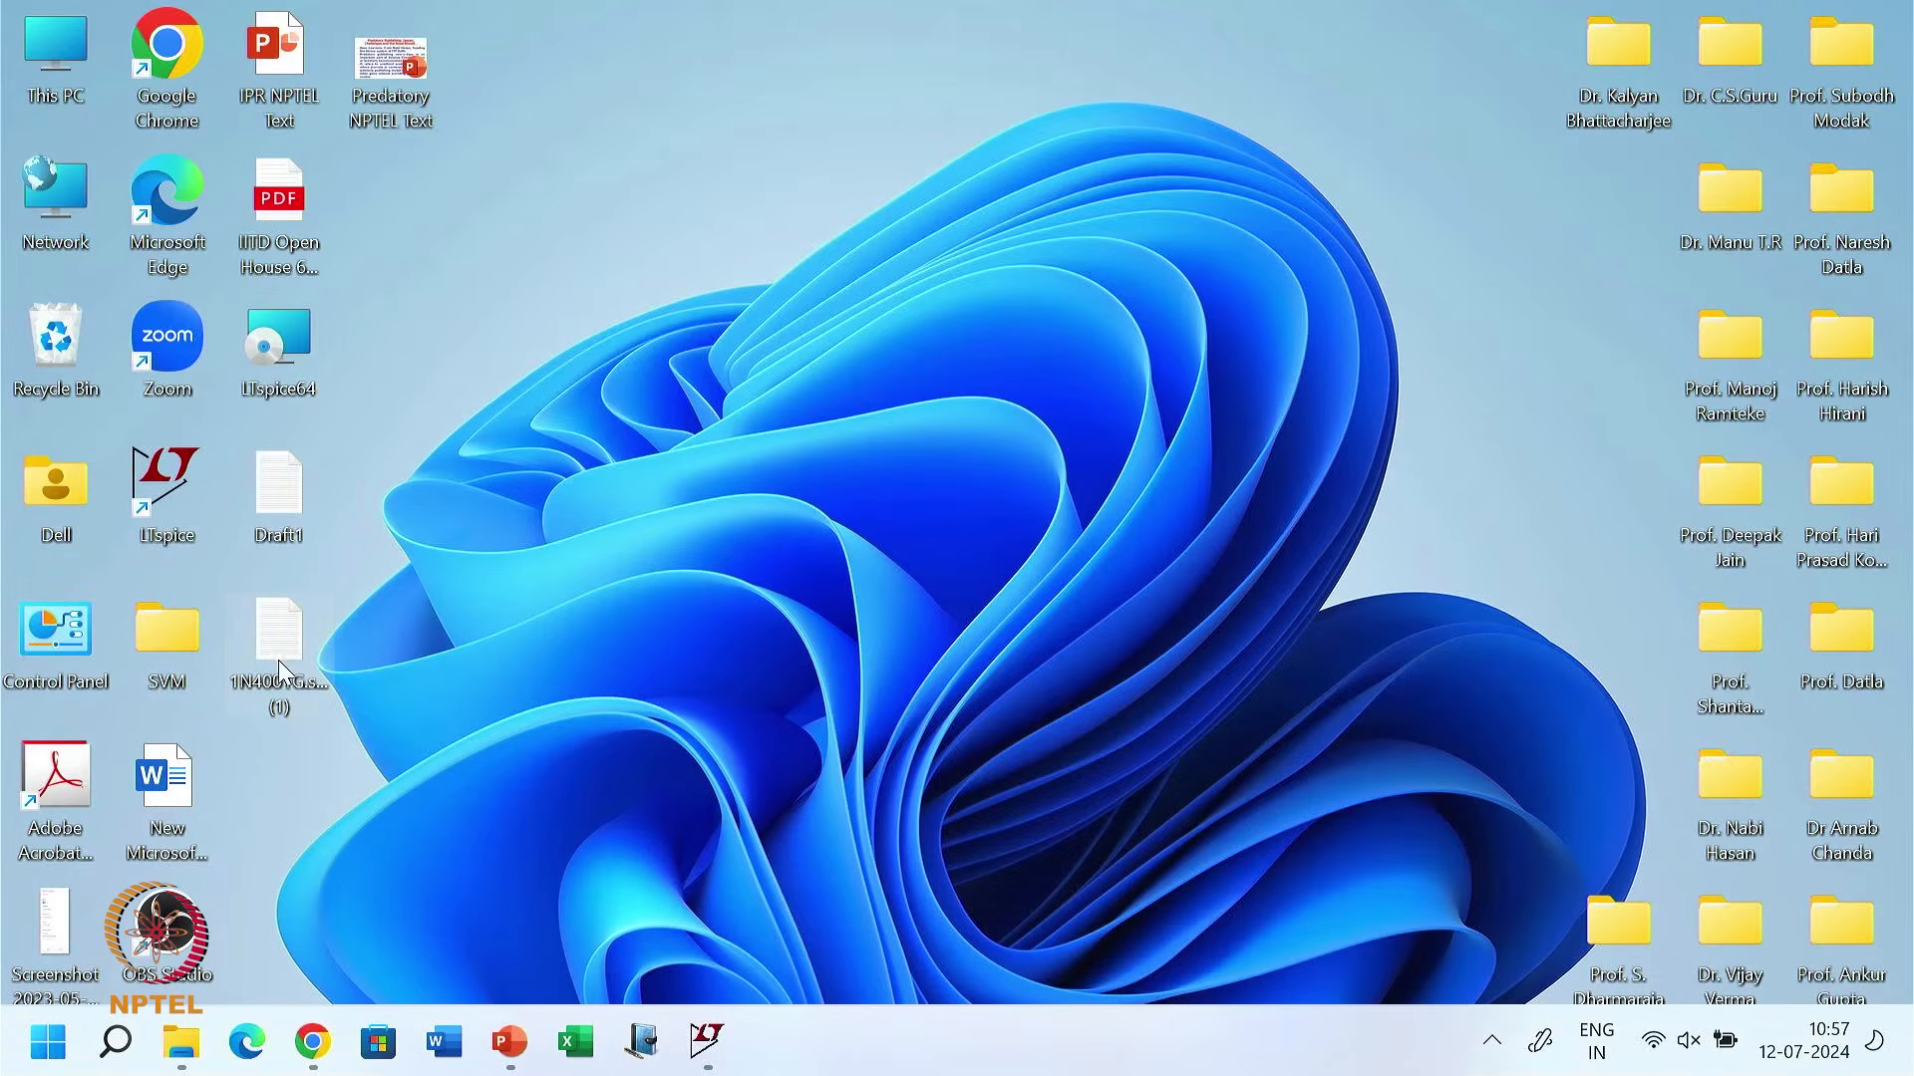
double_click(278, 650)
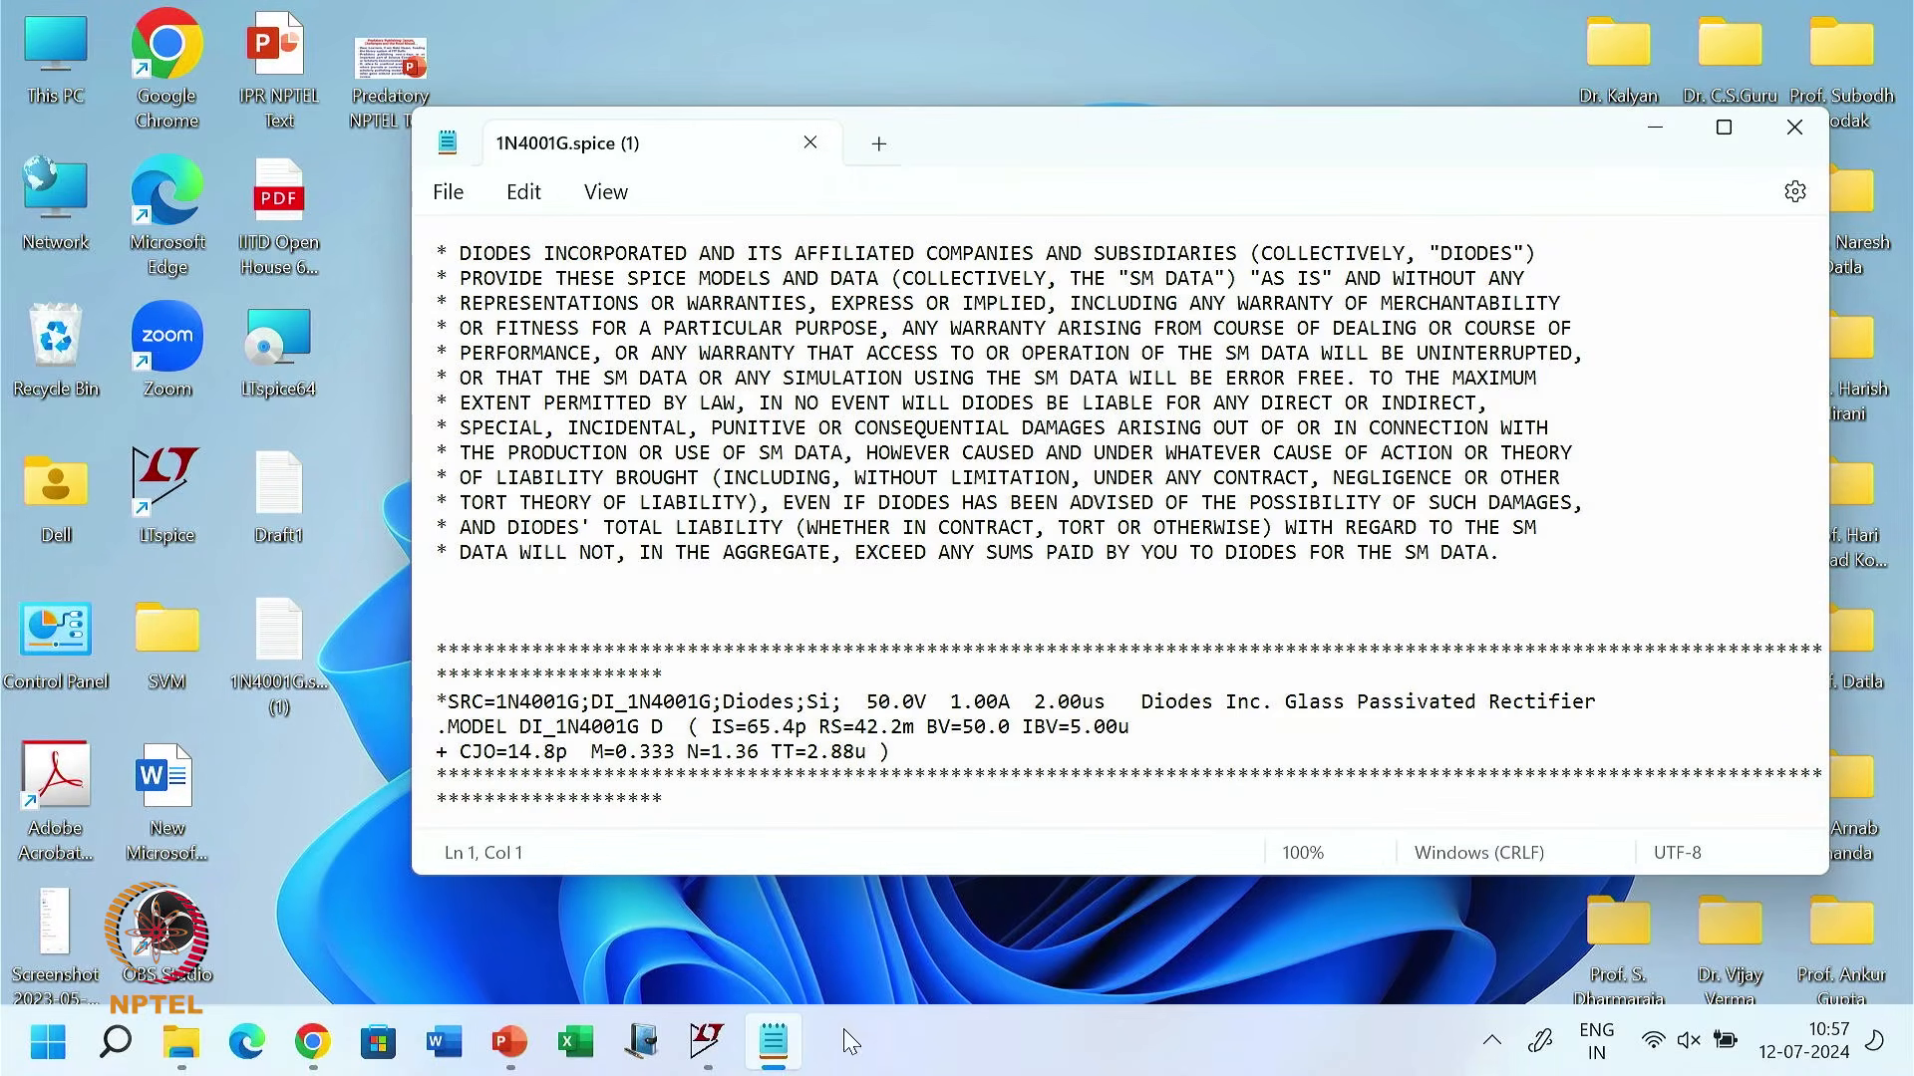
click(707, 1042)
click(774, 1042)
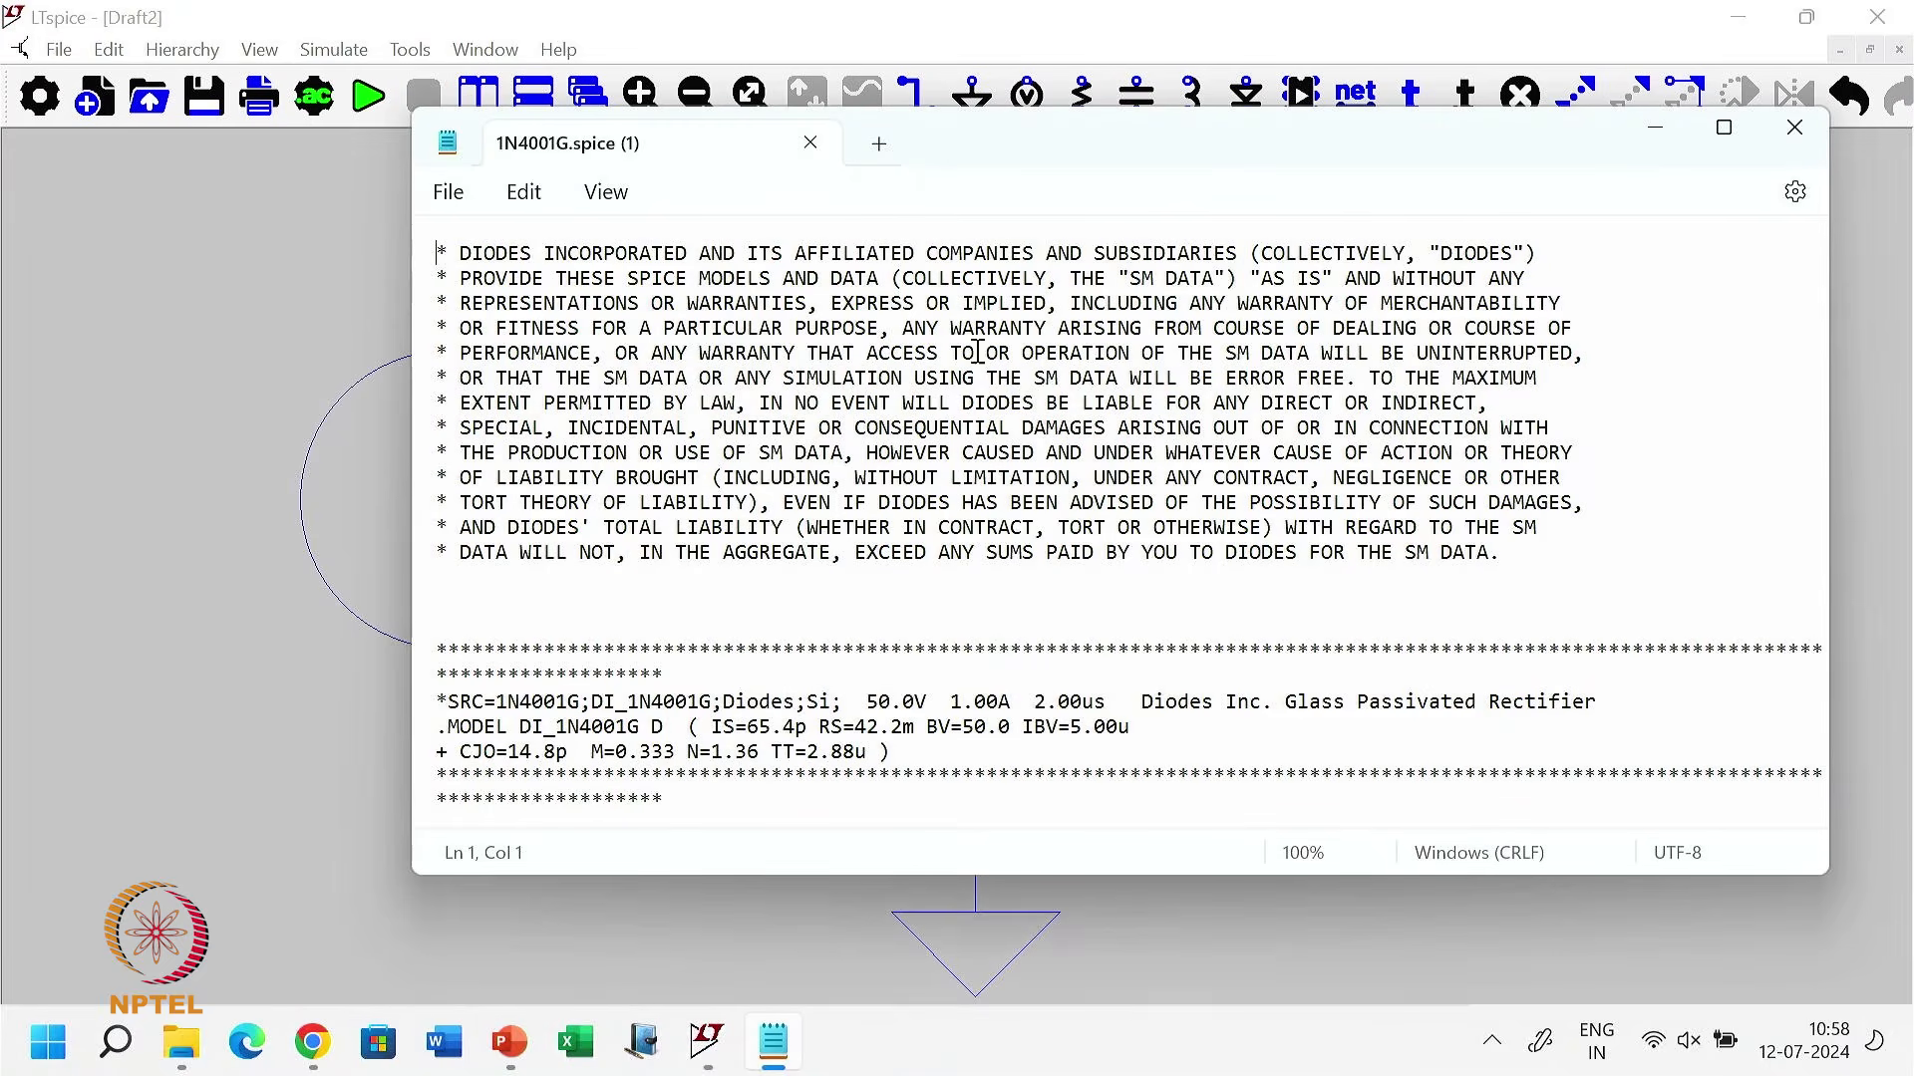
drag(937, 154, 929, 222)
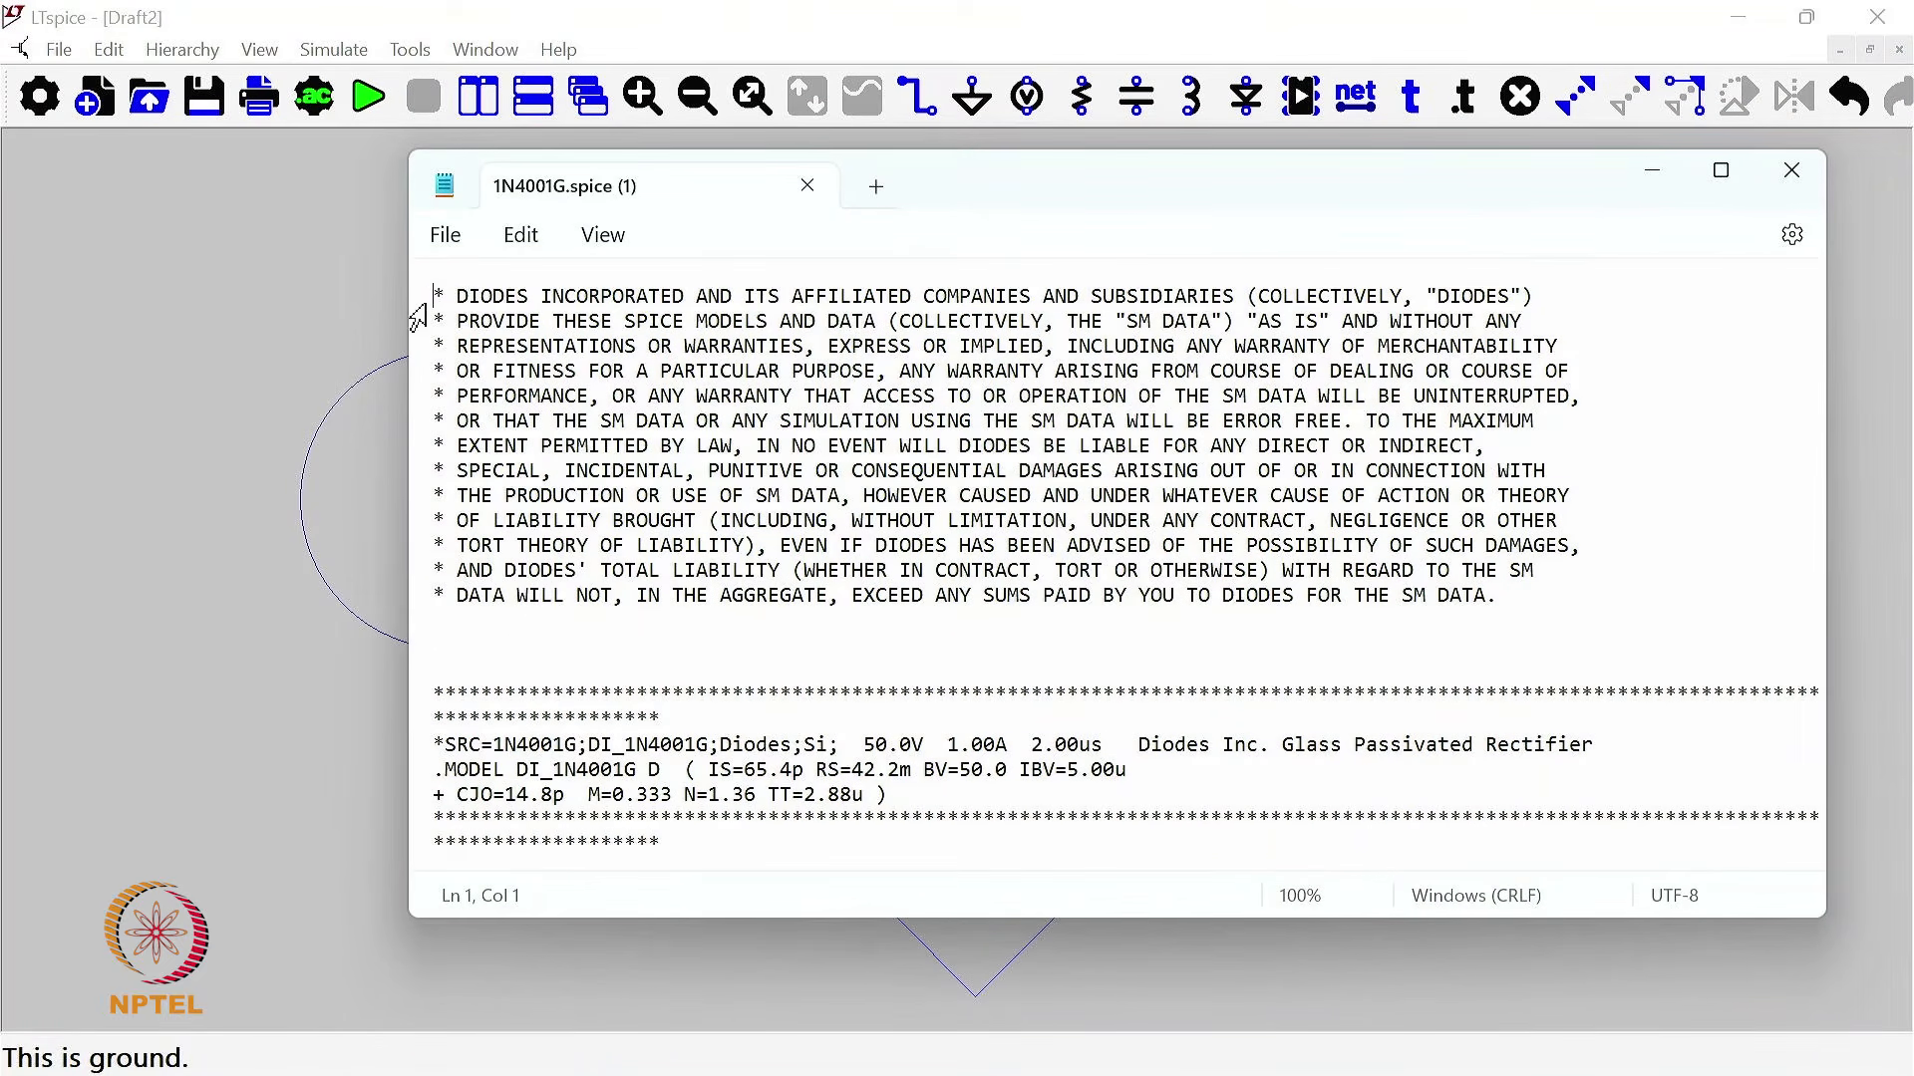
Step: Review the disclaimer text, the two-line .MODEL statement and the model name DI_1N4001G in the SPICE file
drag(434, 296, 448, 665)
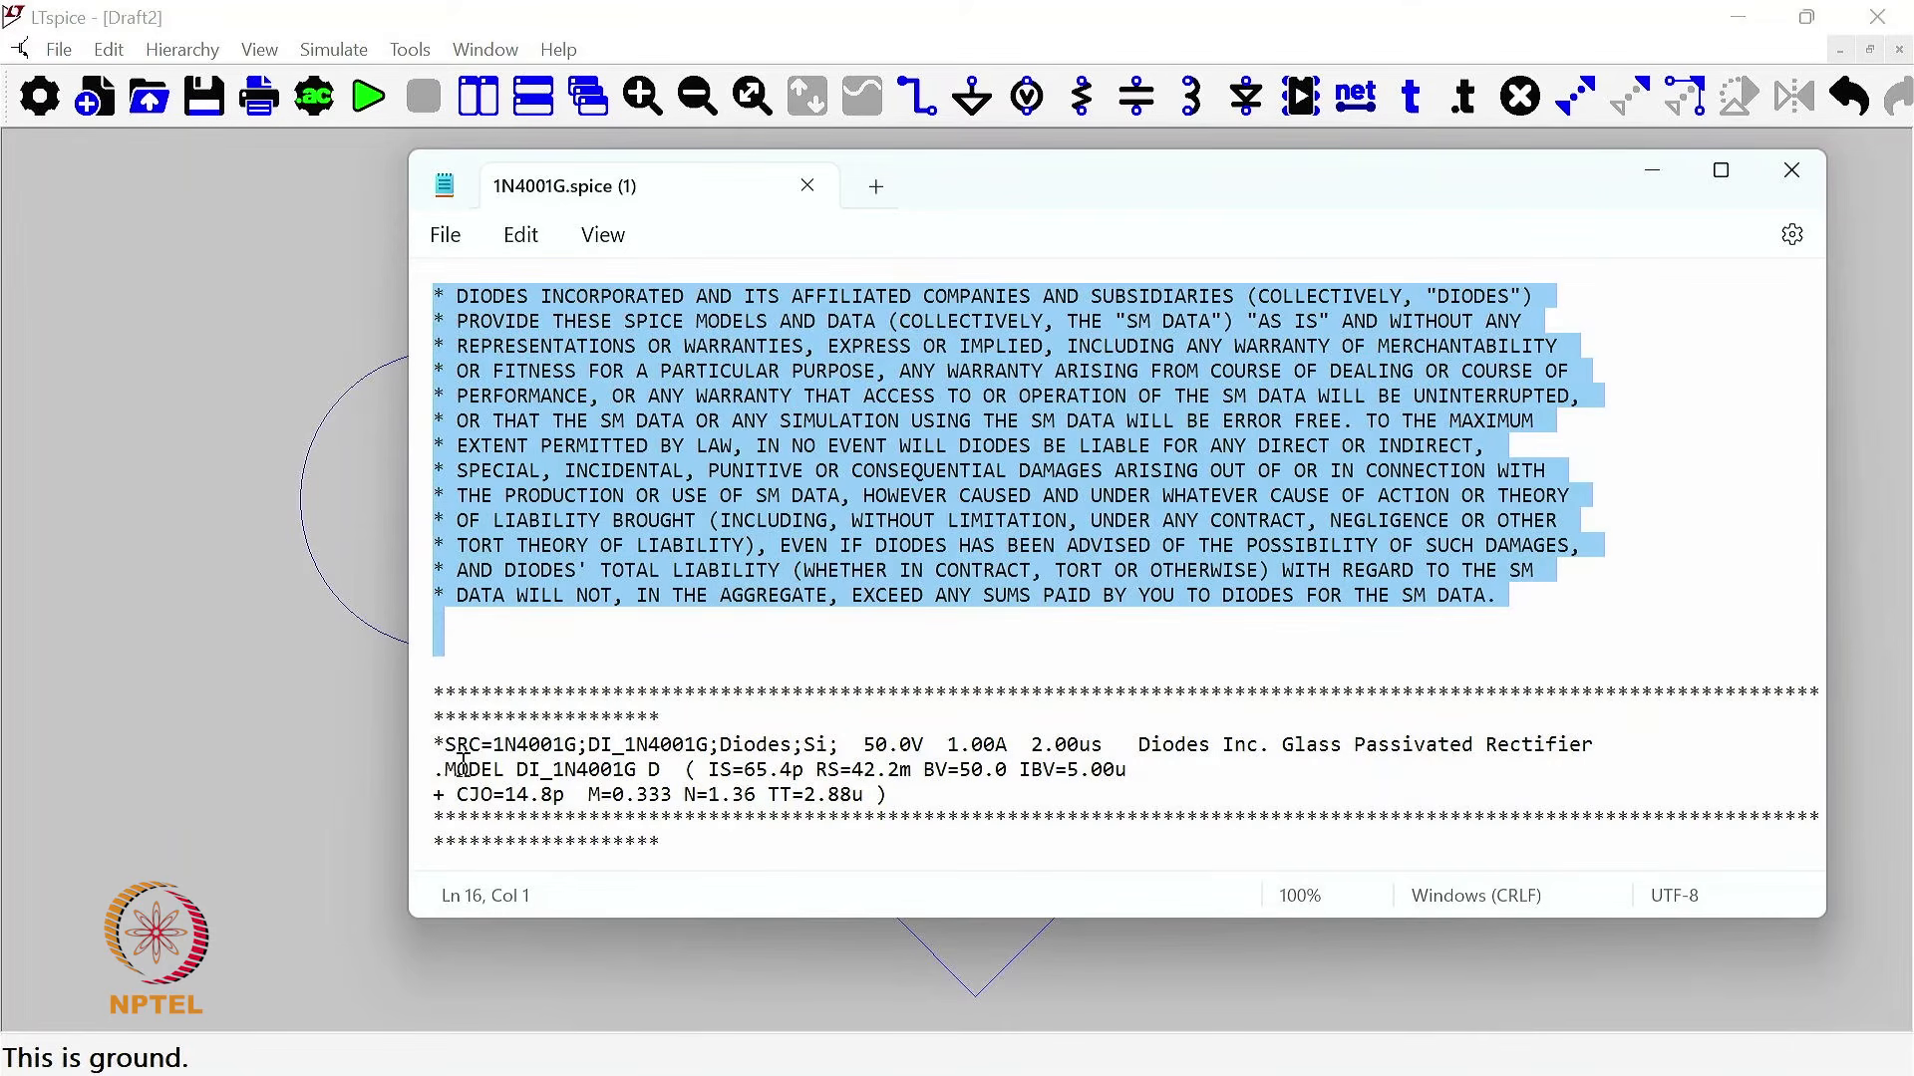
drag(439, 776, 919, 800)
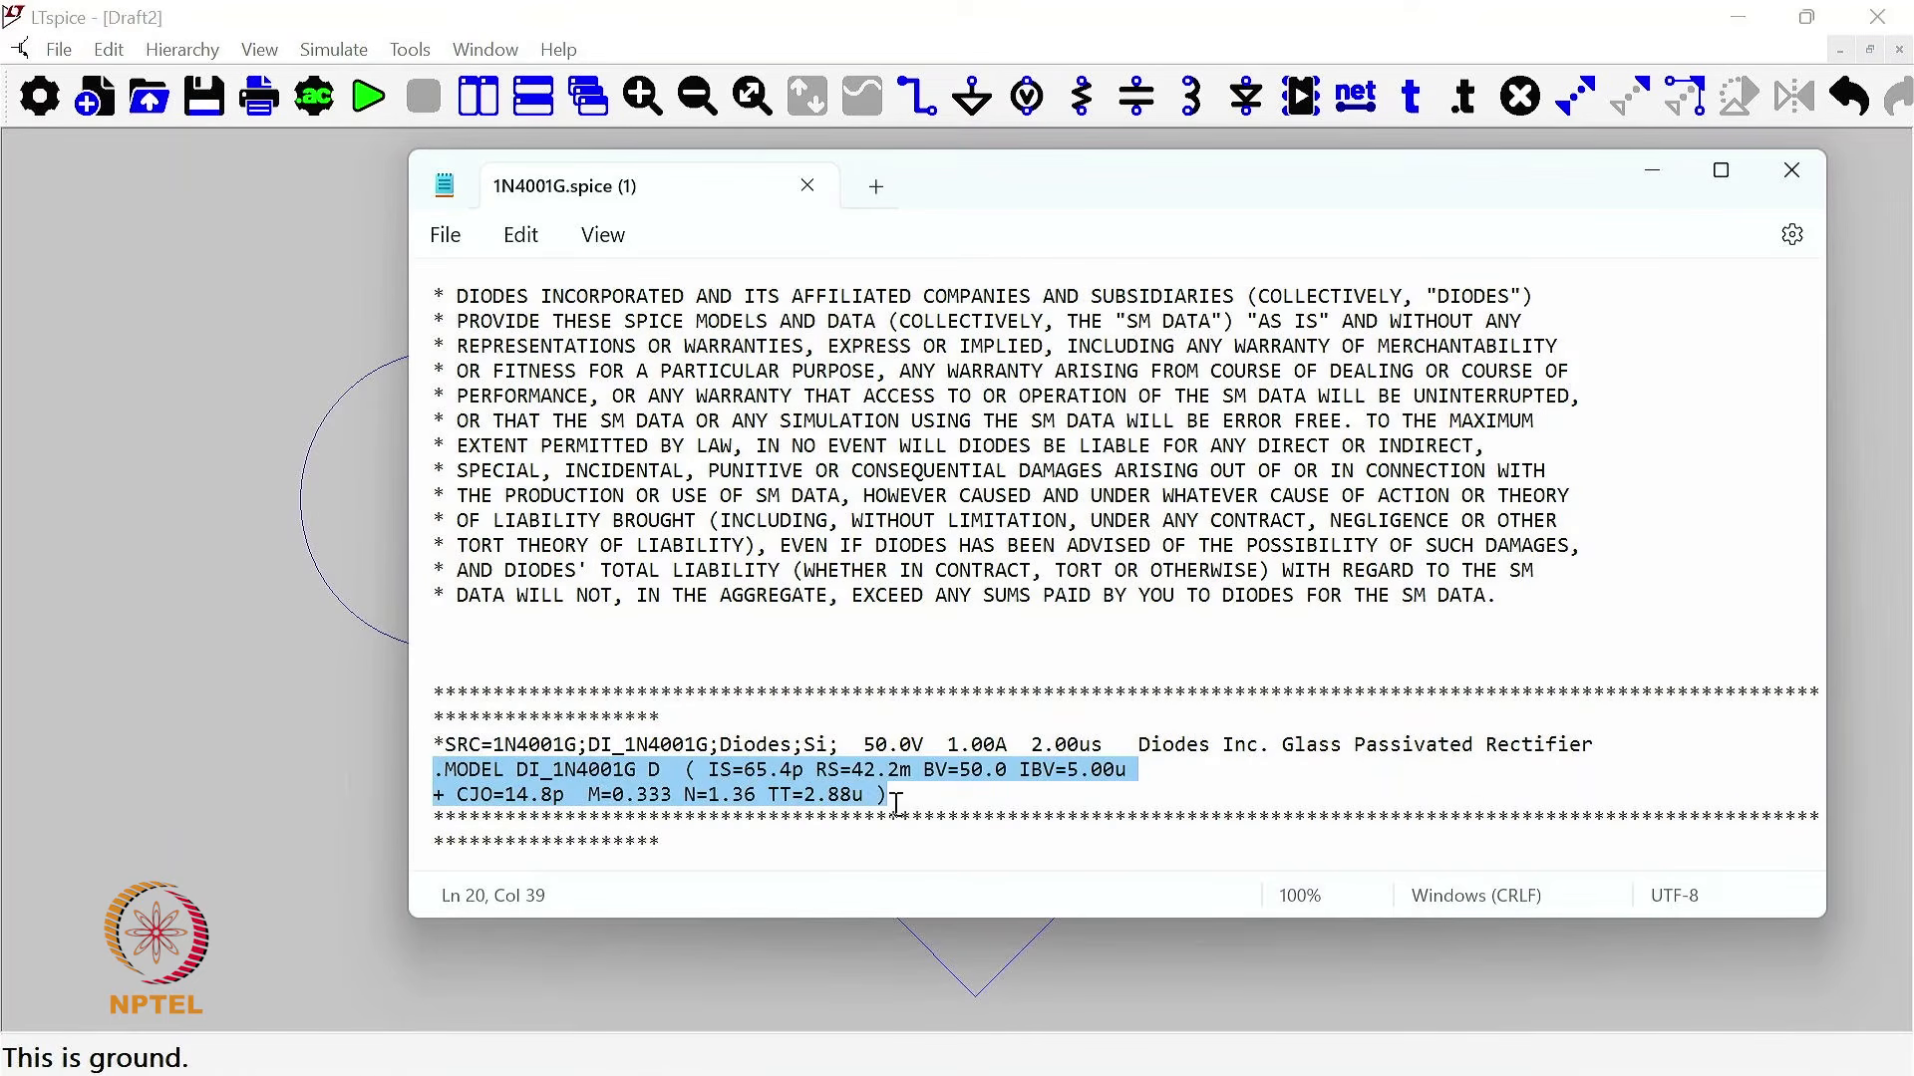
click(898, 796)
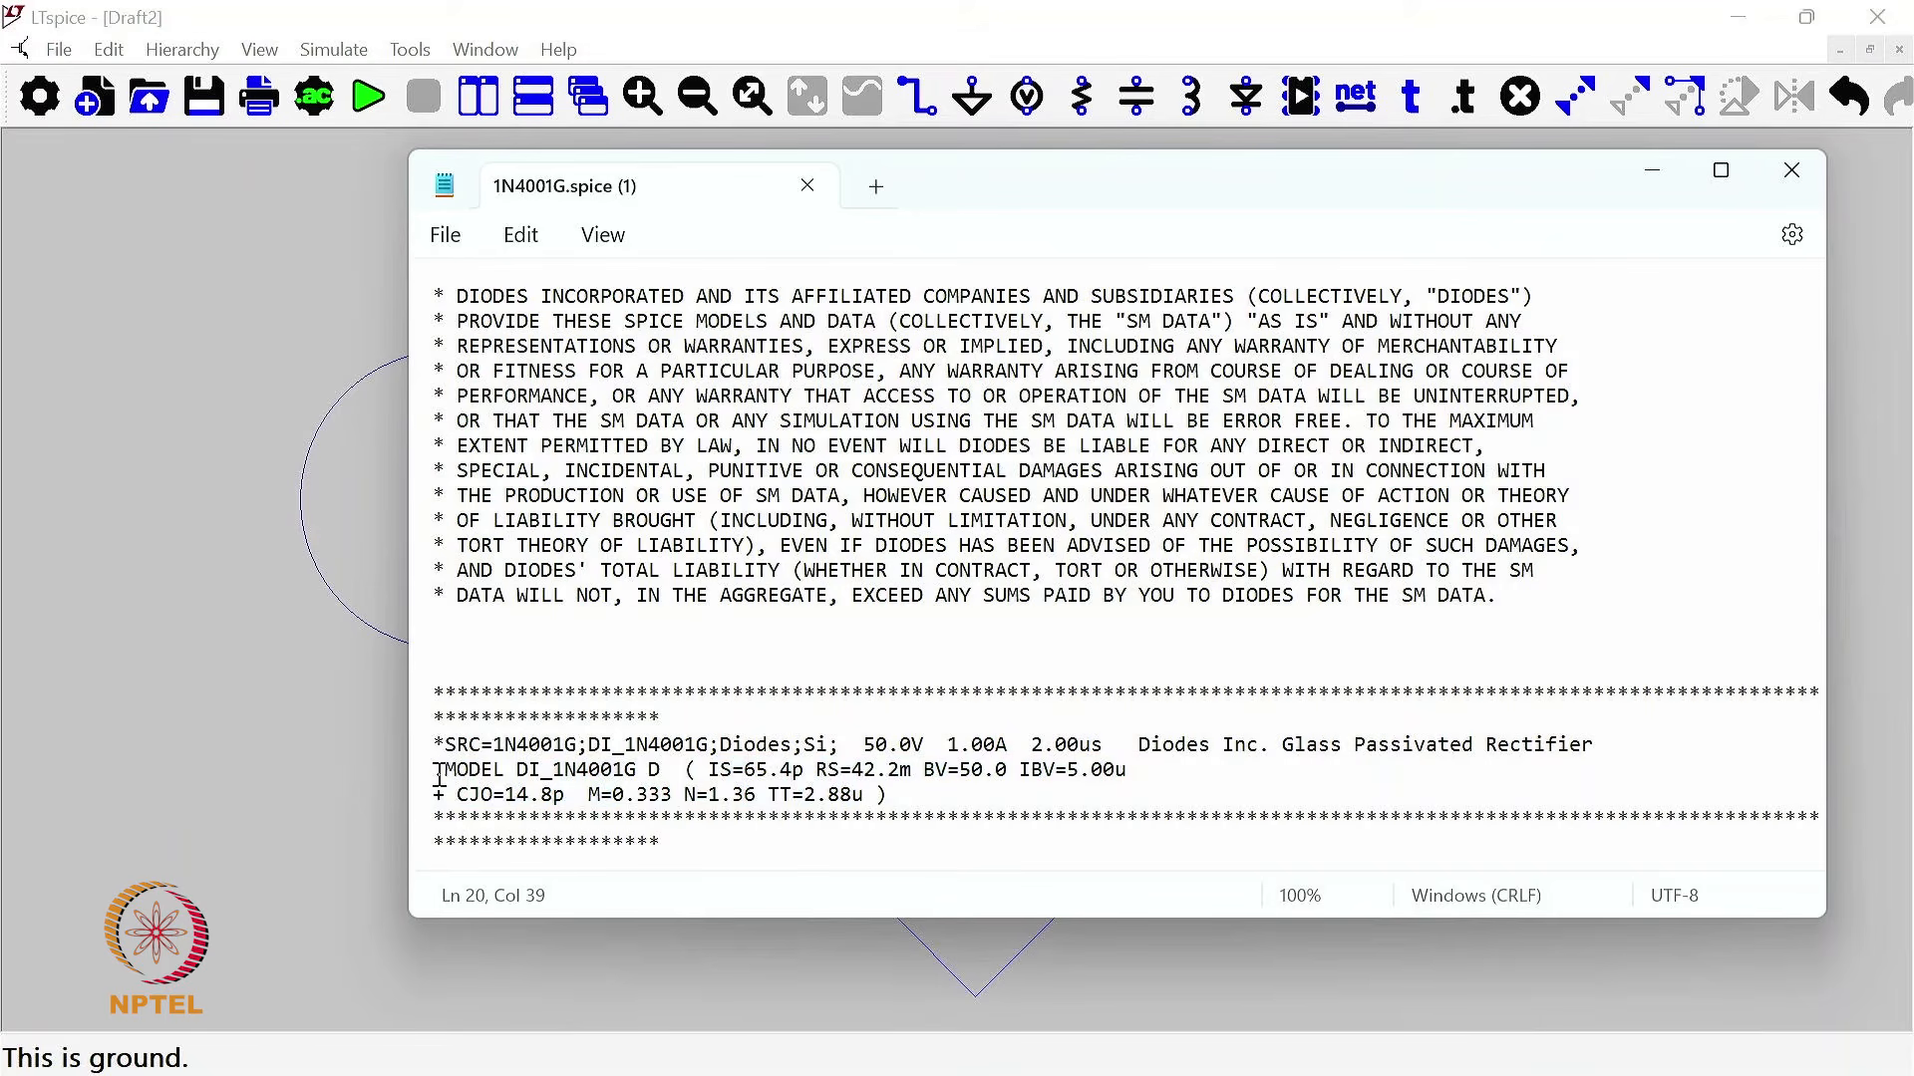
drag(439, 773, 900, 802)
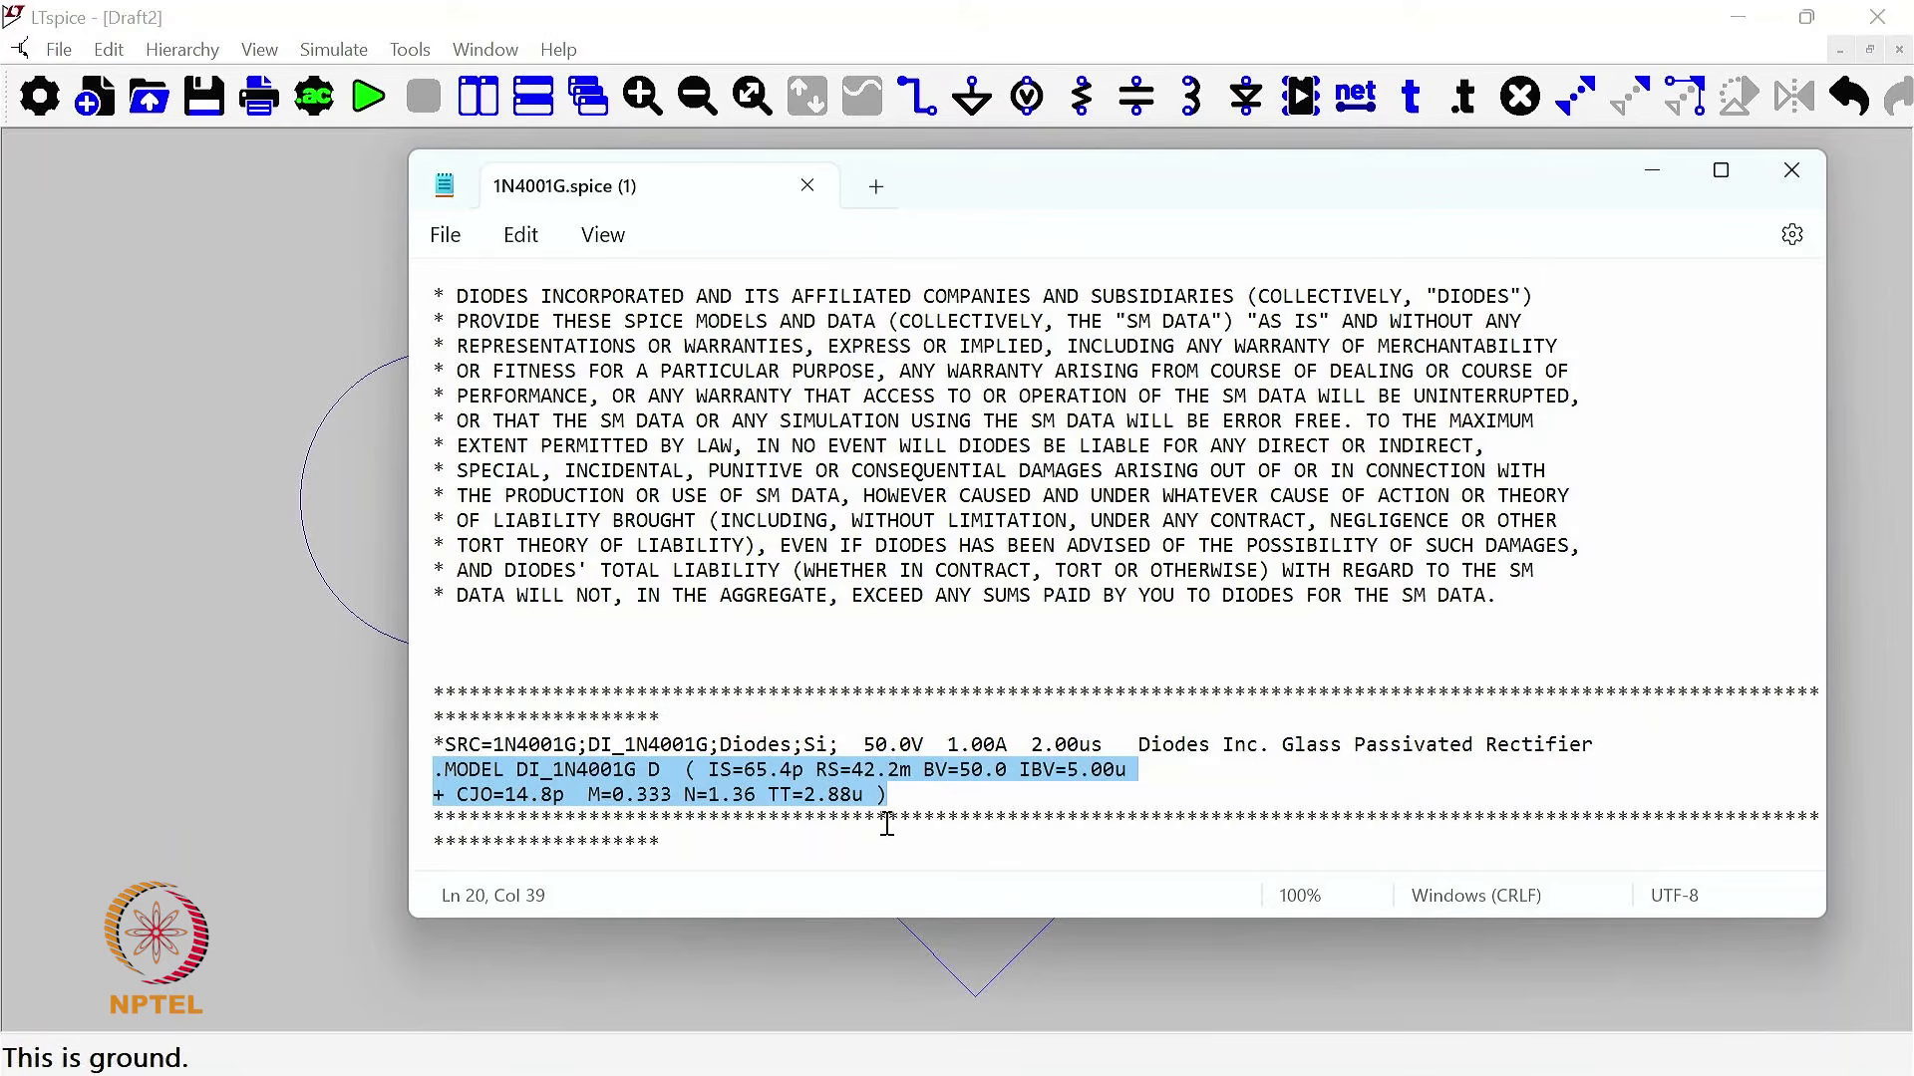
click(564, 772)
drag(520, 769, 630, 769)
click(627, 768)
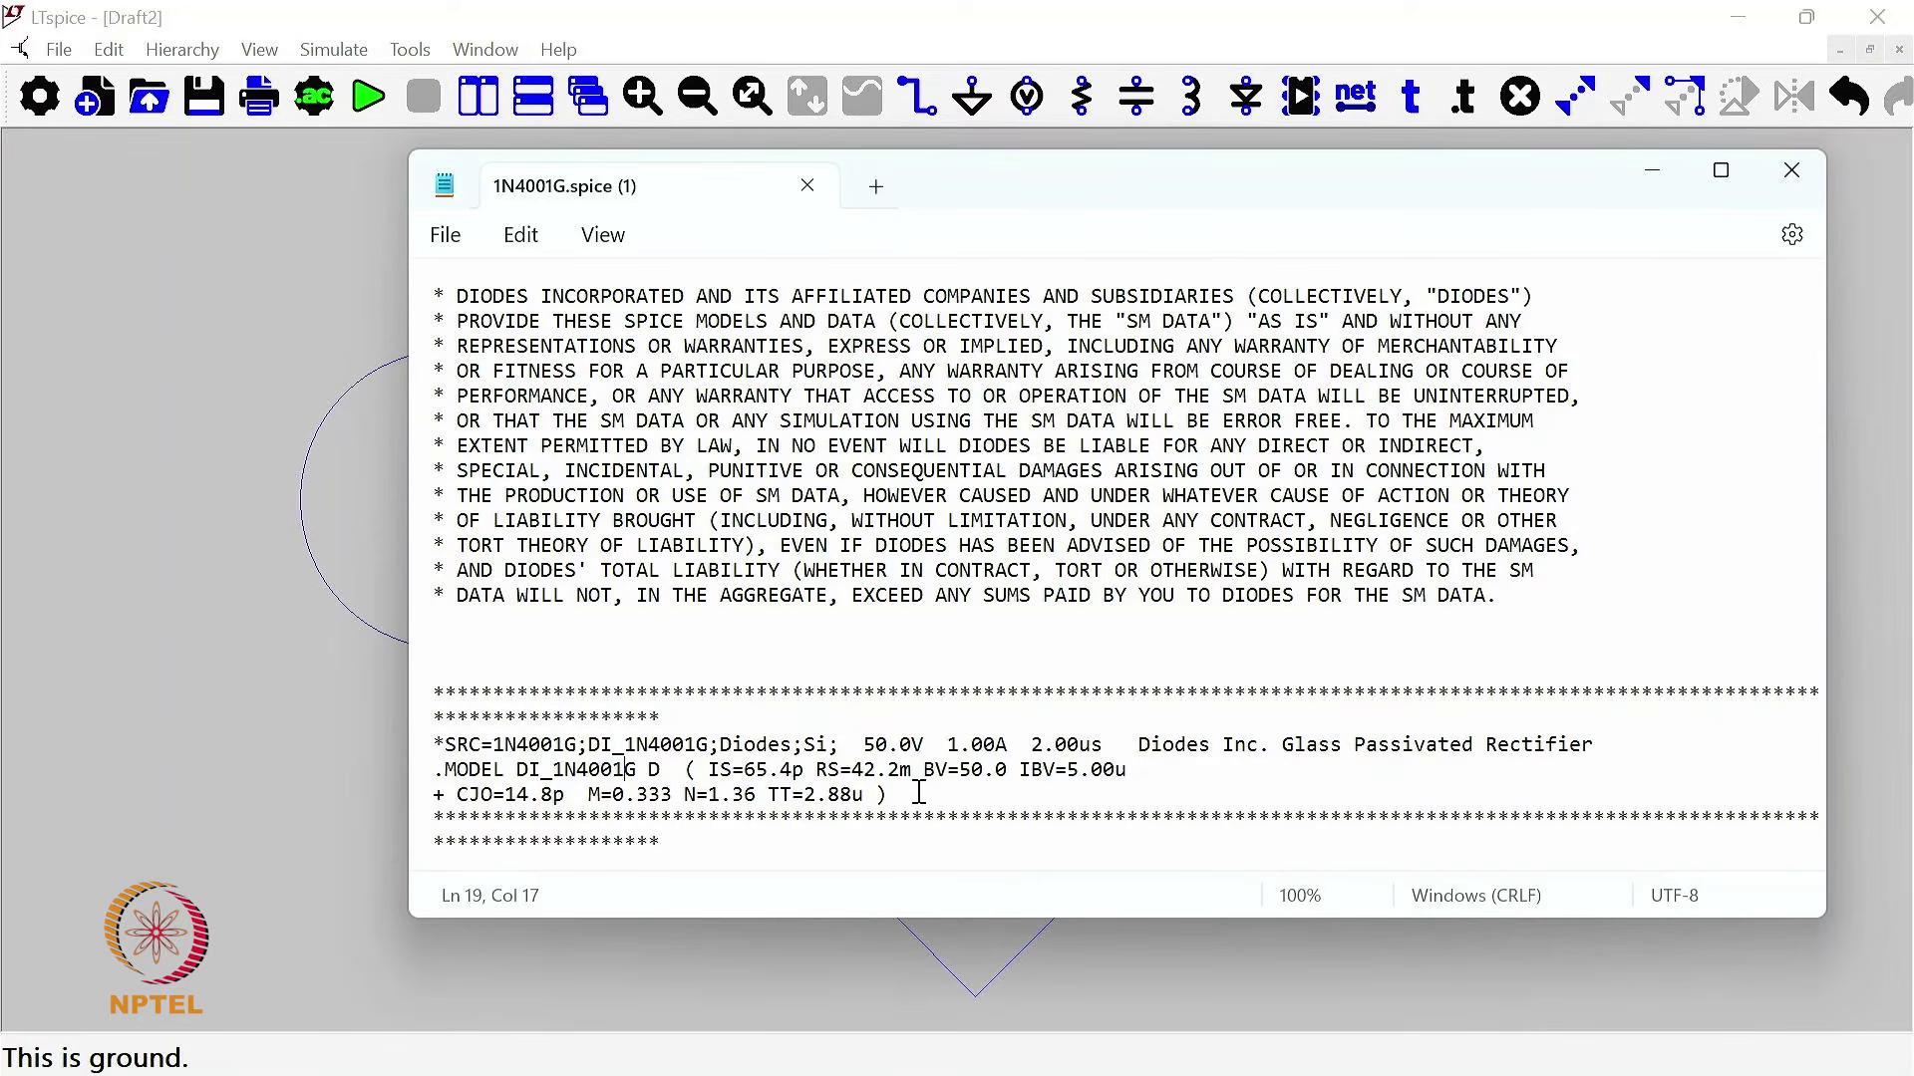
Step: Copy the complete two-line .MODEL DI_1N4001G statement from the text file
drag(901, 794, 435, 770)
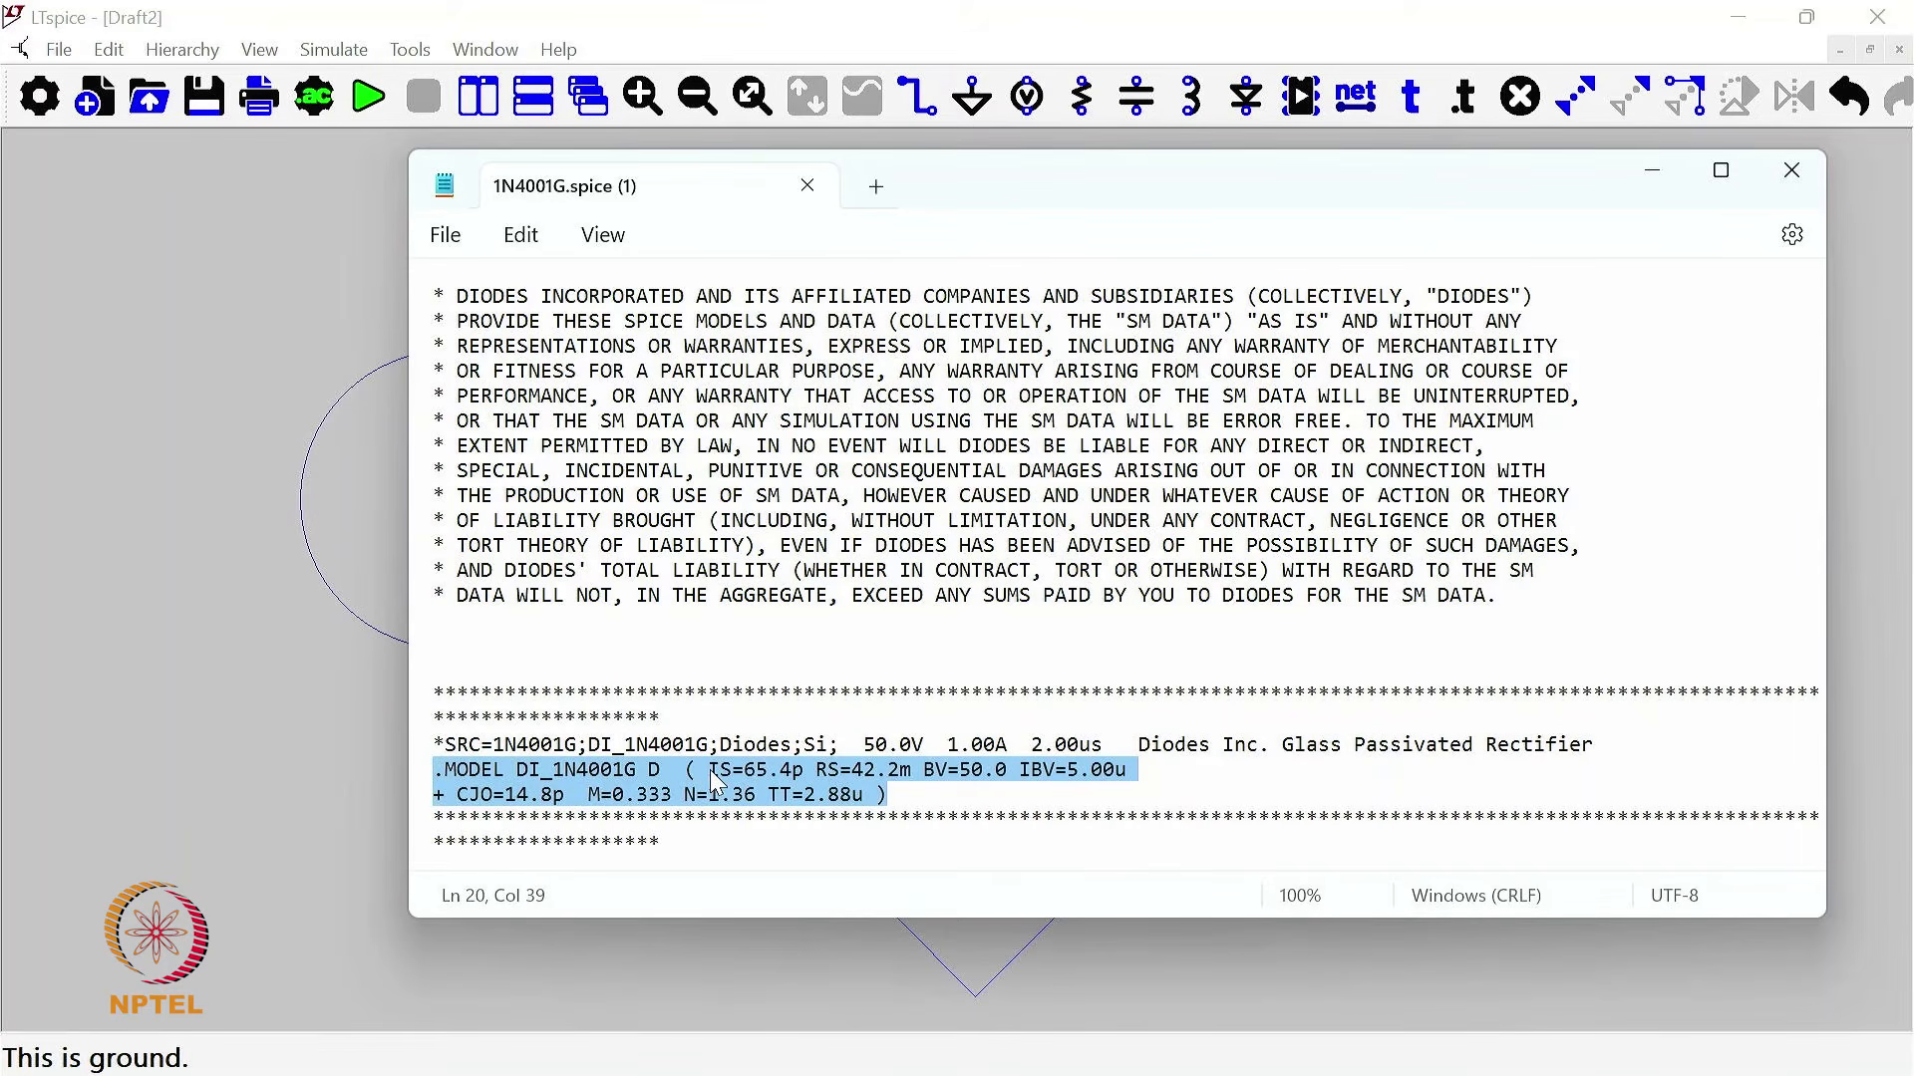
right_click(654, 773)
click(805, 308)
Step: Return to the LTspice schematic and place the copied two-line .MODEL DI_1N4001G statement as a SPICE directive below the circuit
click(1859, 353)
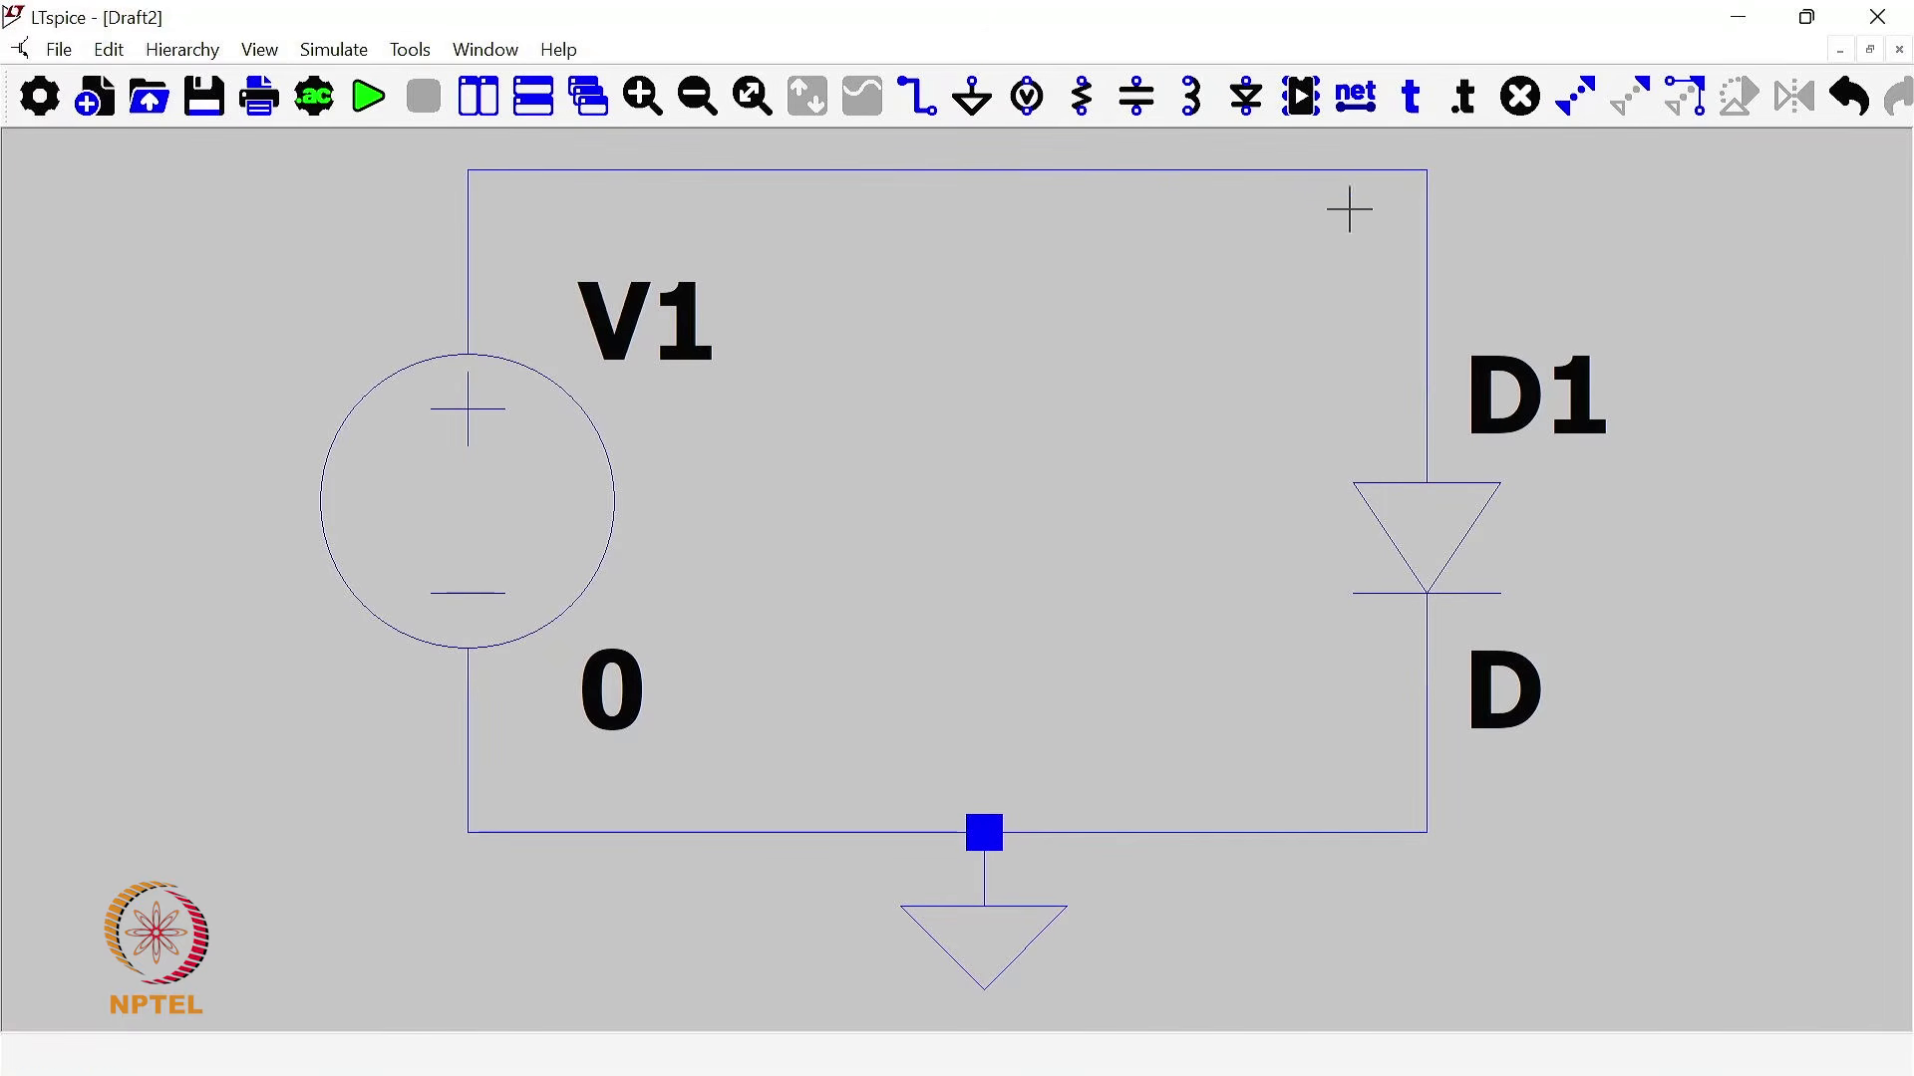
click(1481, 112)
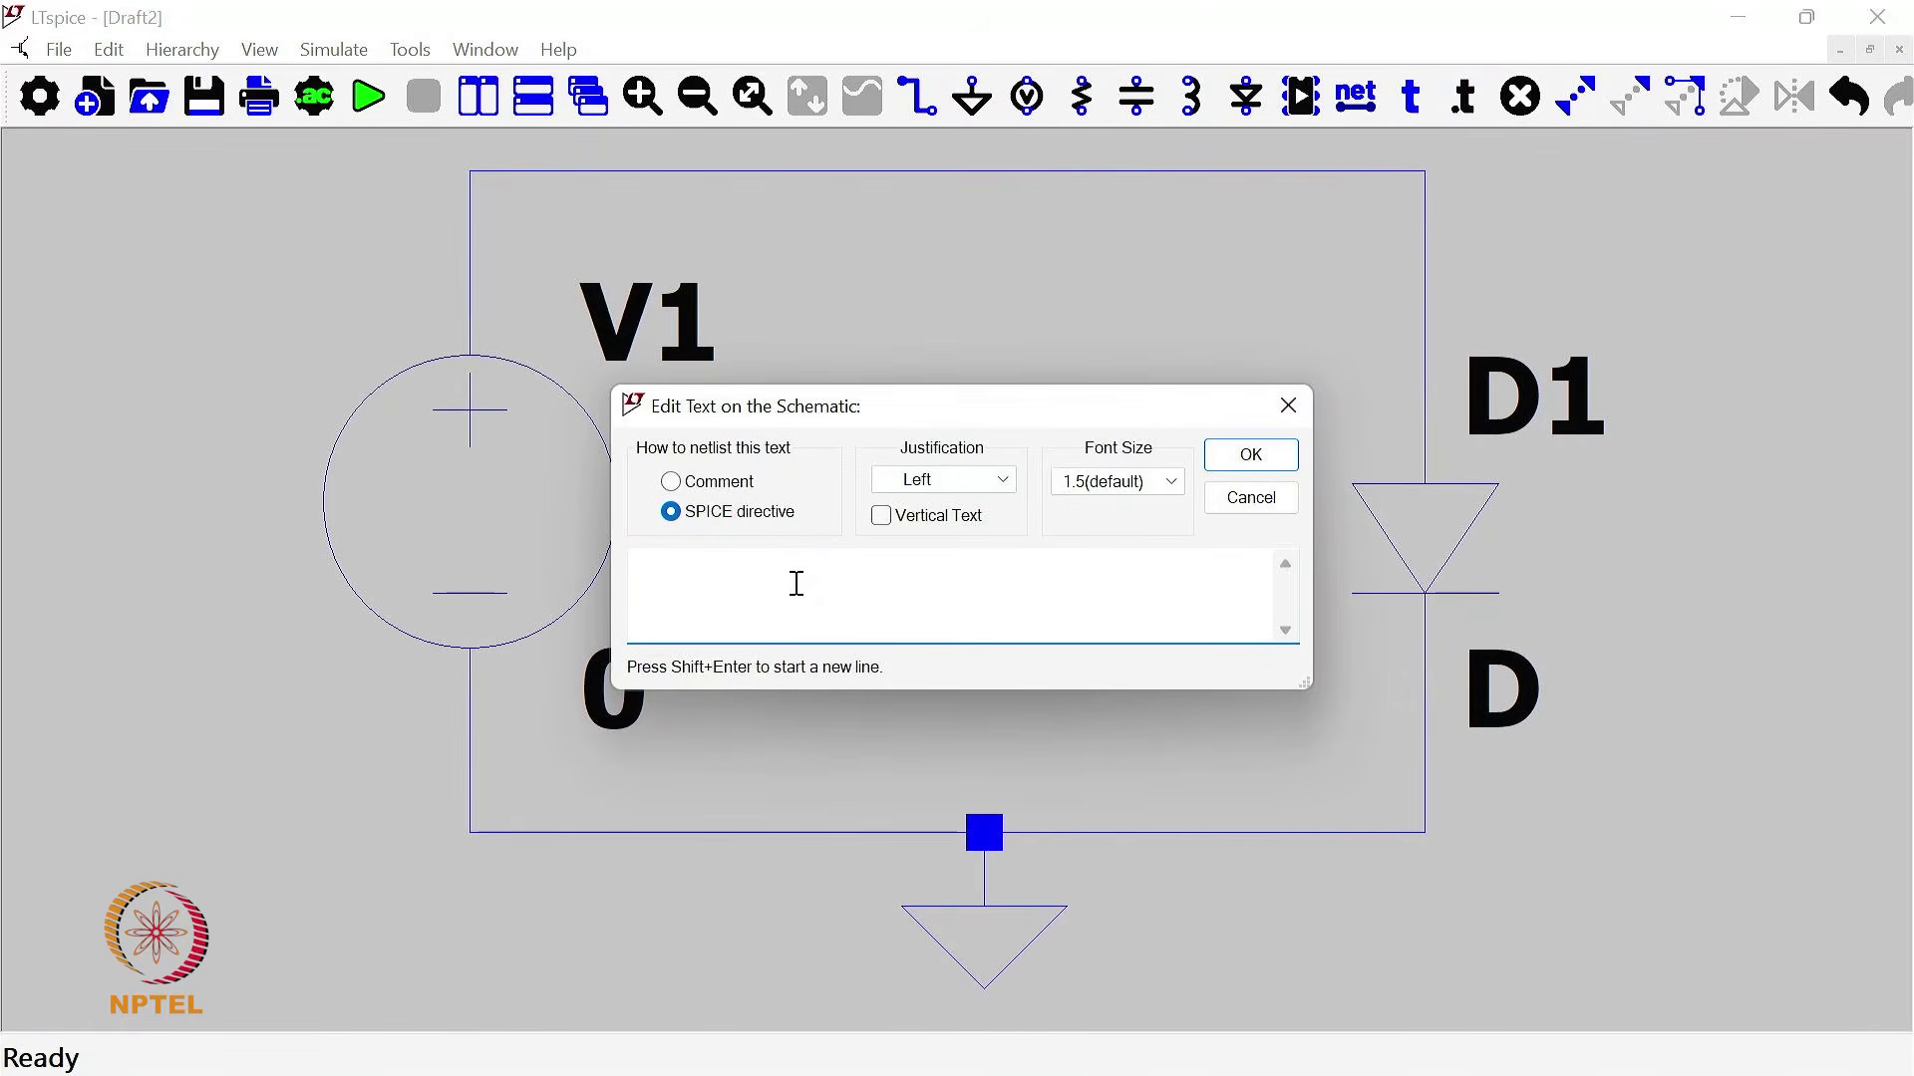
key(ctrl+v)
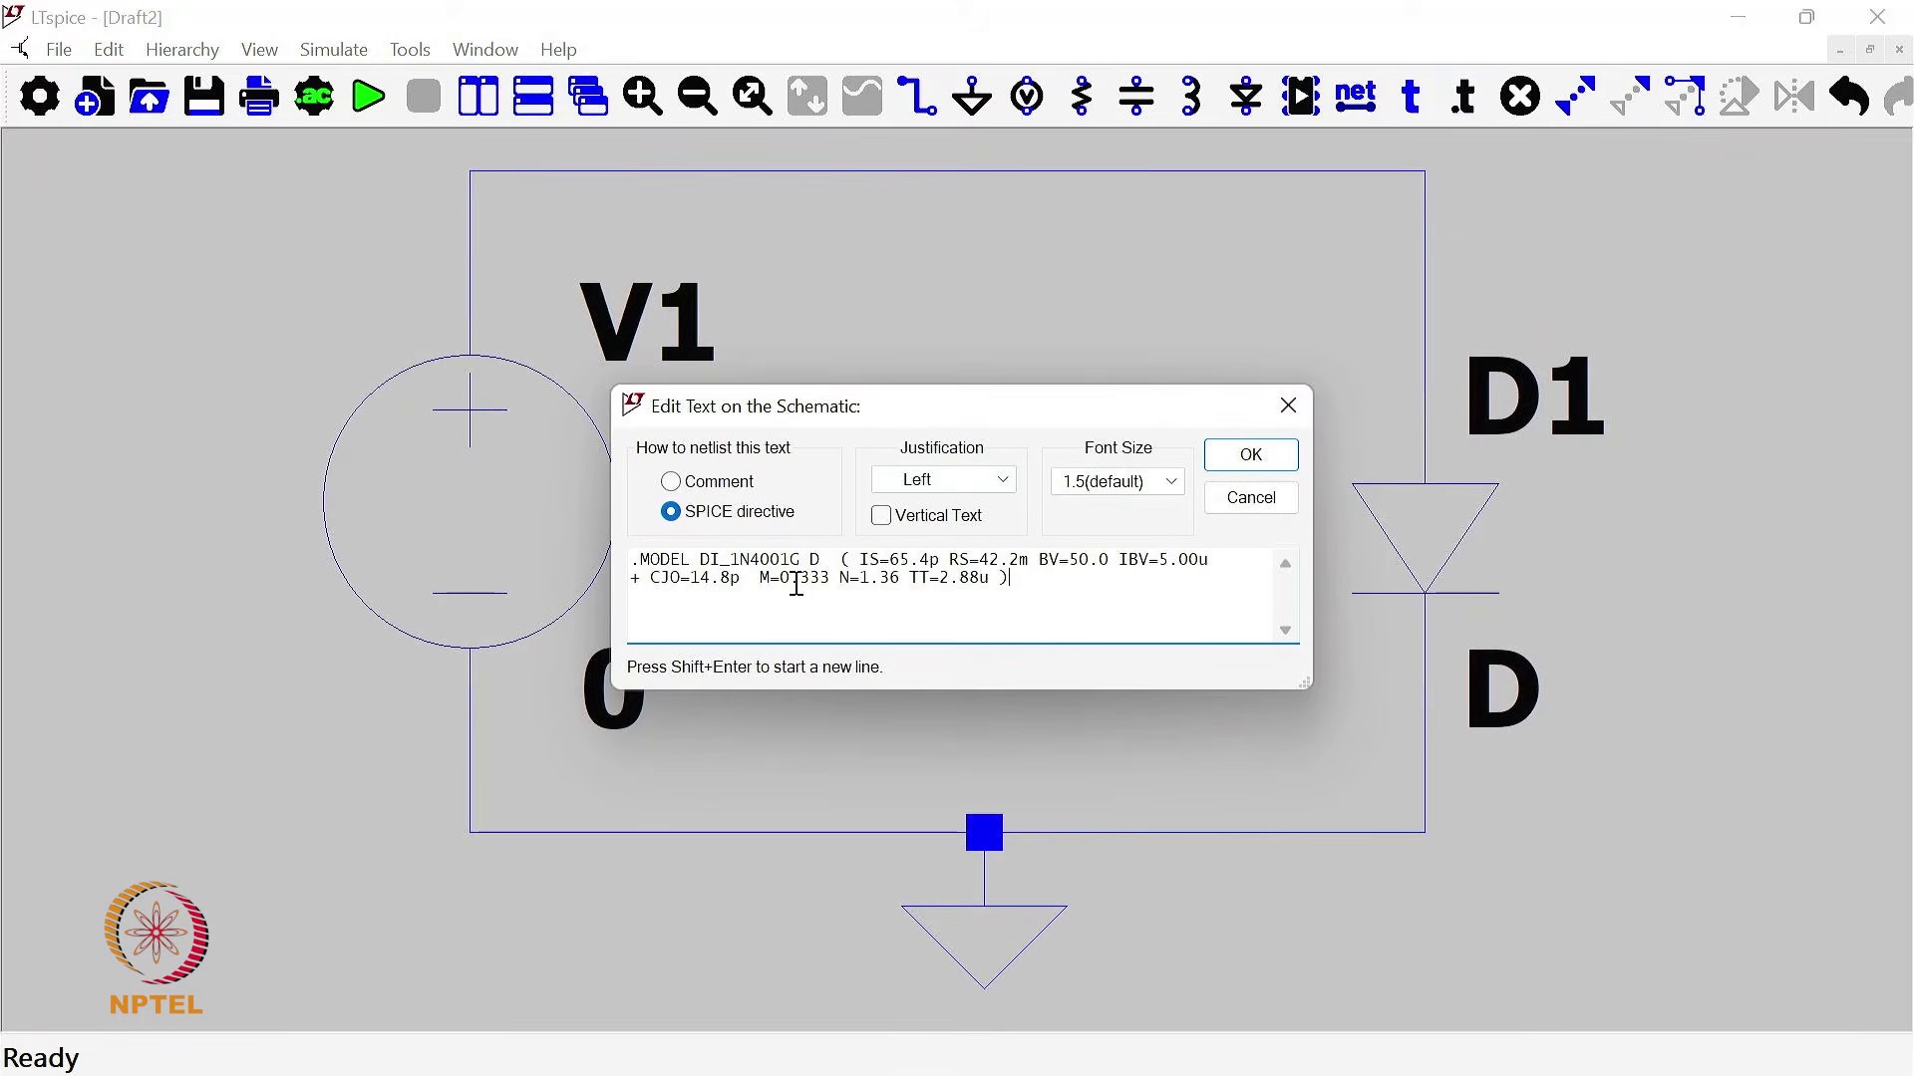
click(1249, 455)
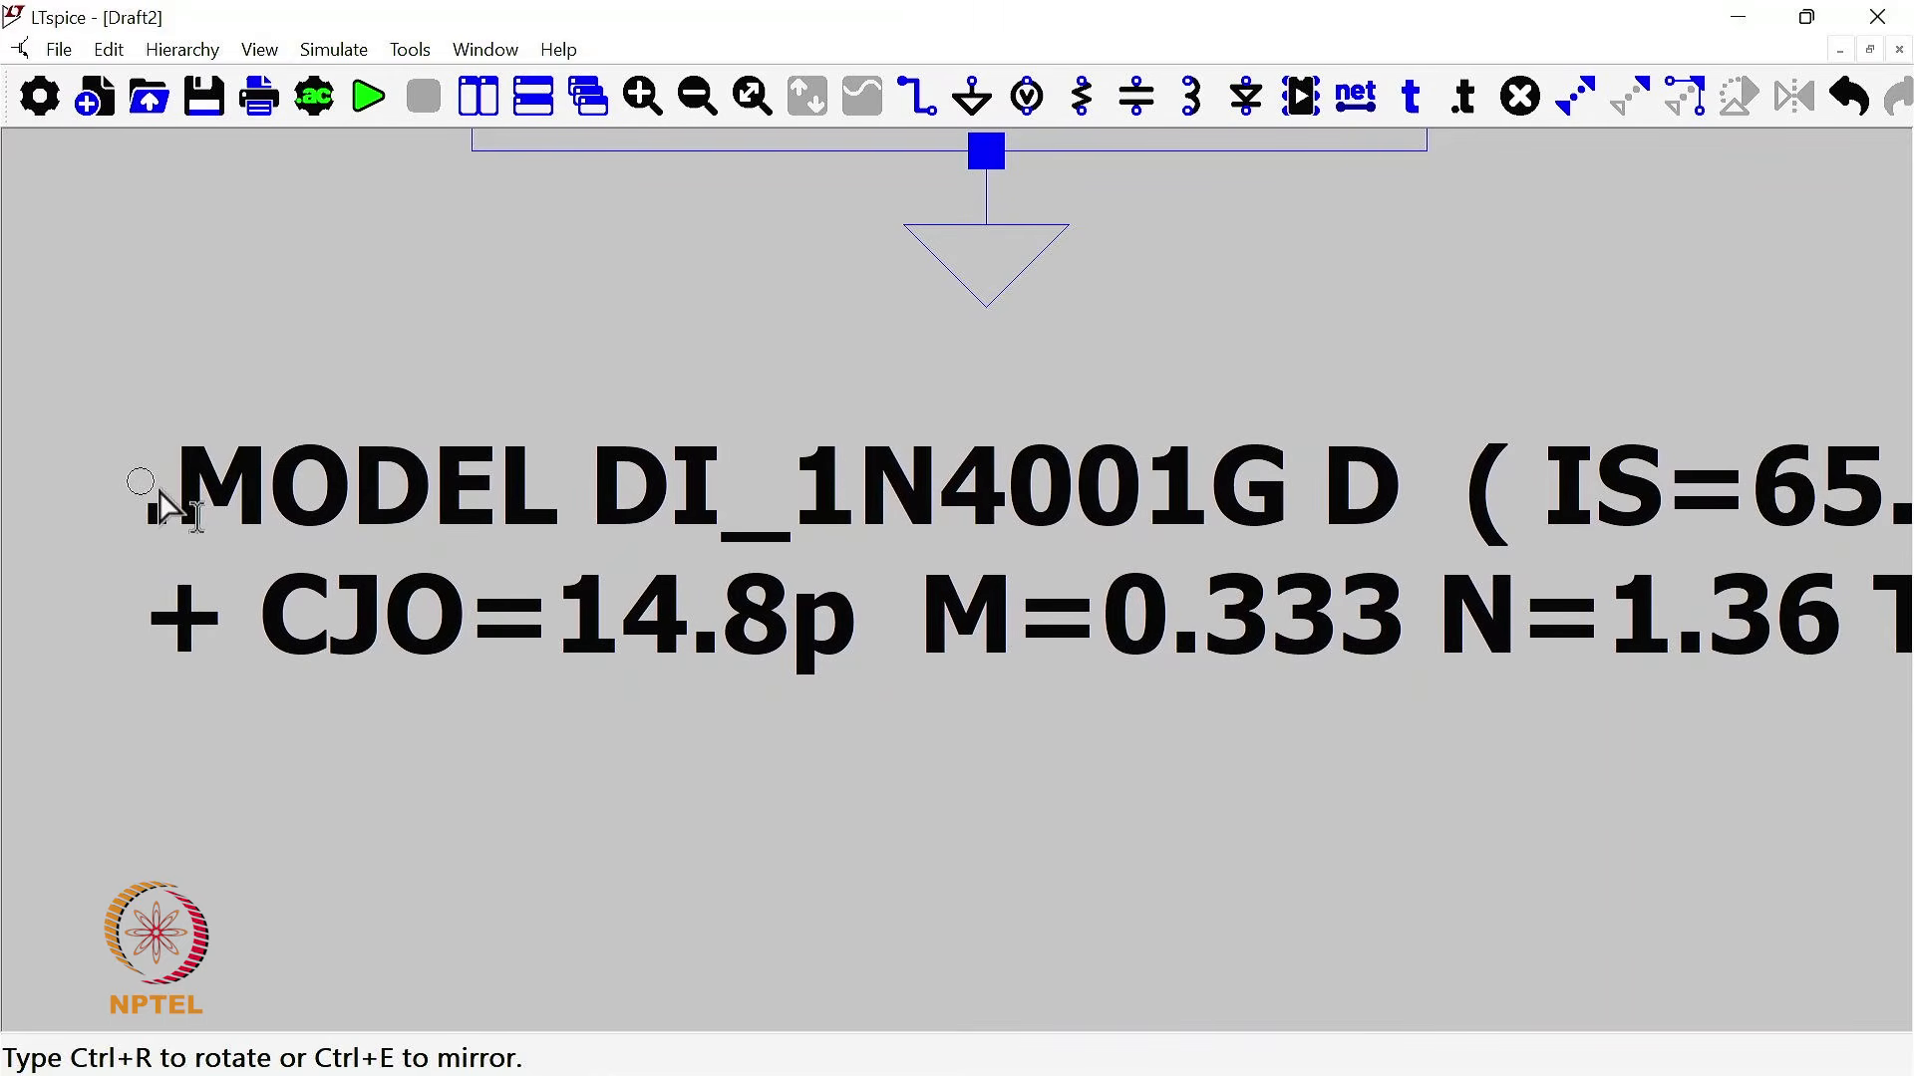
click(161, 493)
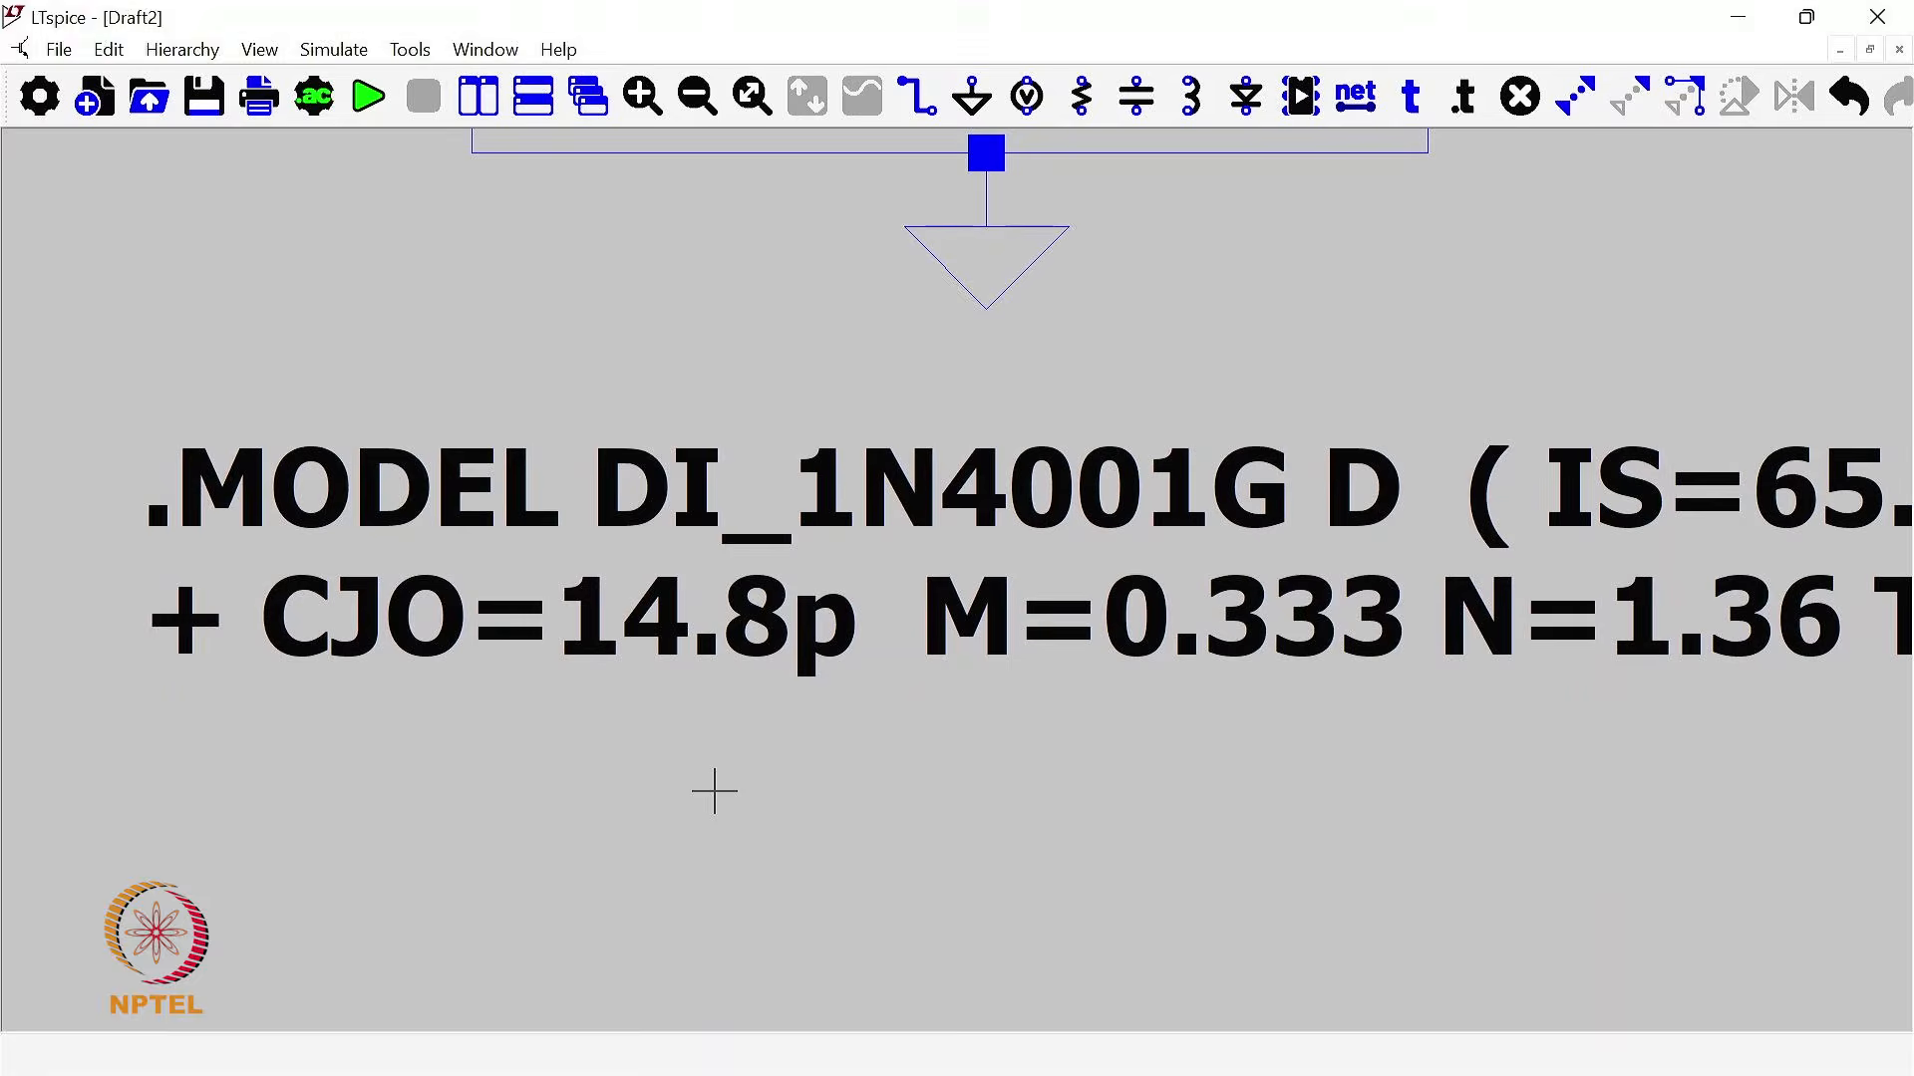
key(space)
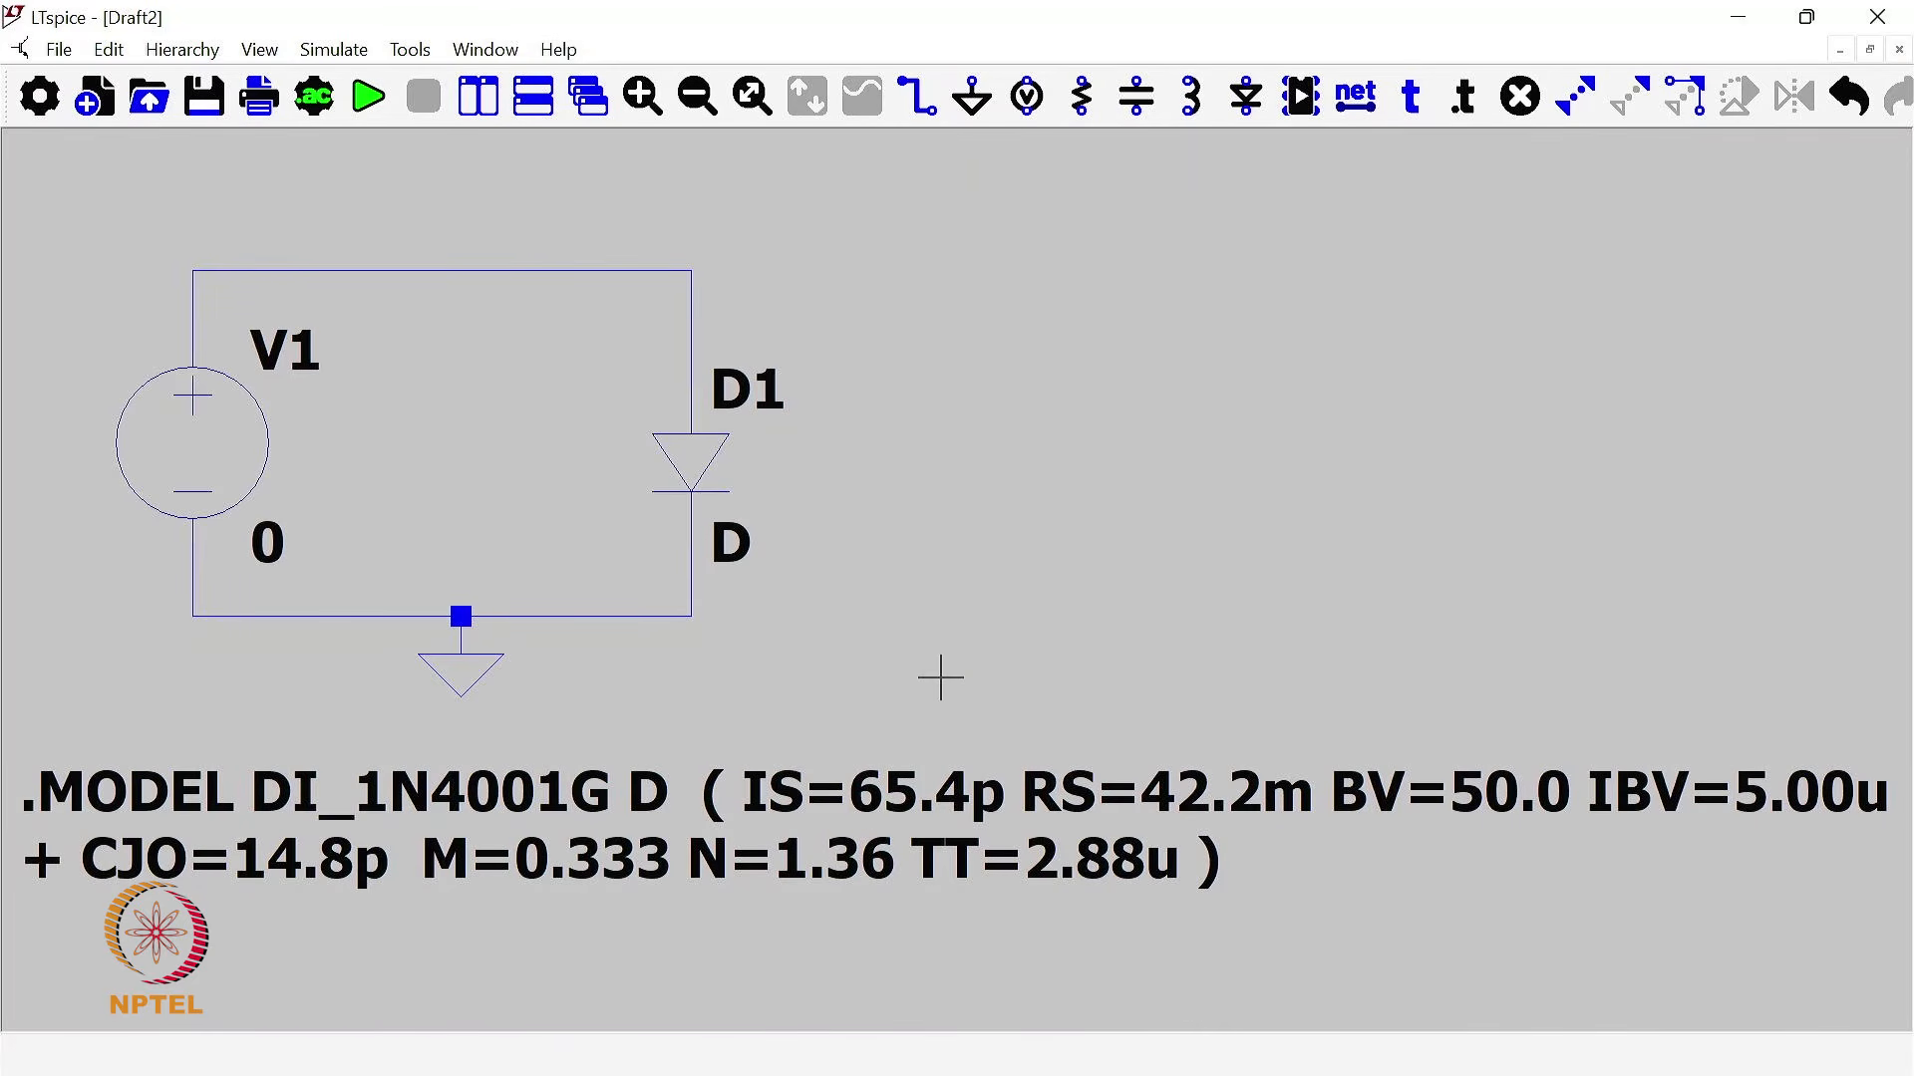
Step: Set the Value attribute of diode D1 to DI_1N4001G so it references the pasted model
right_click(706, 469)
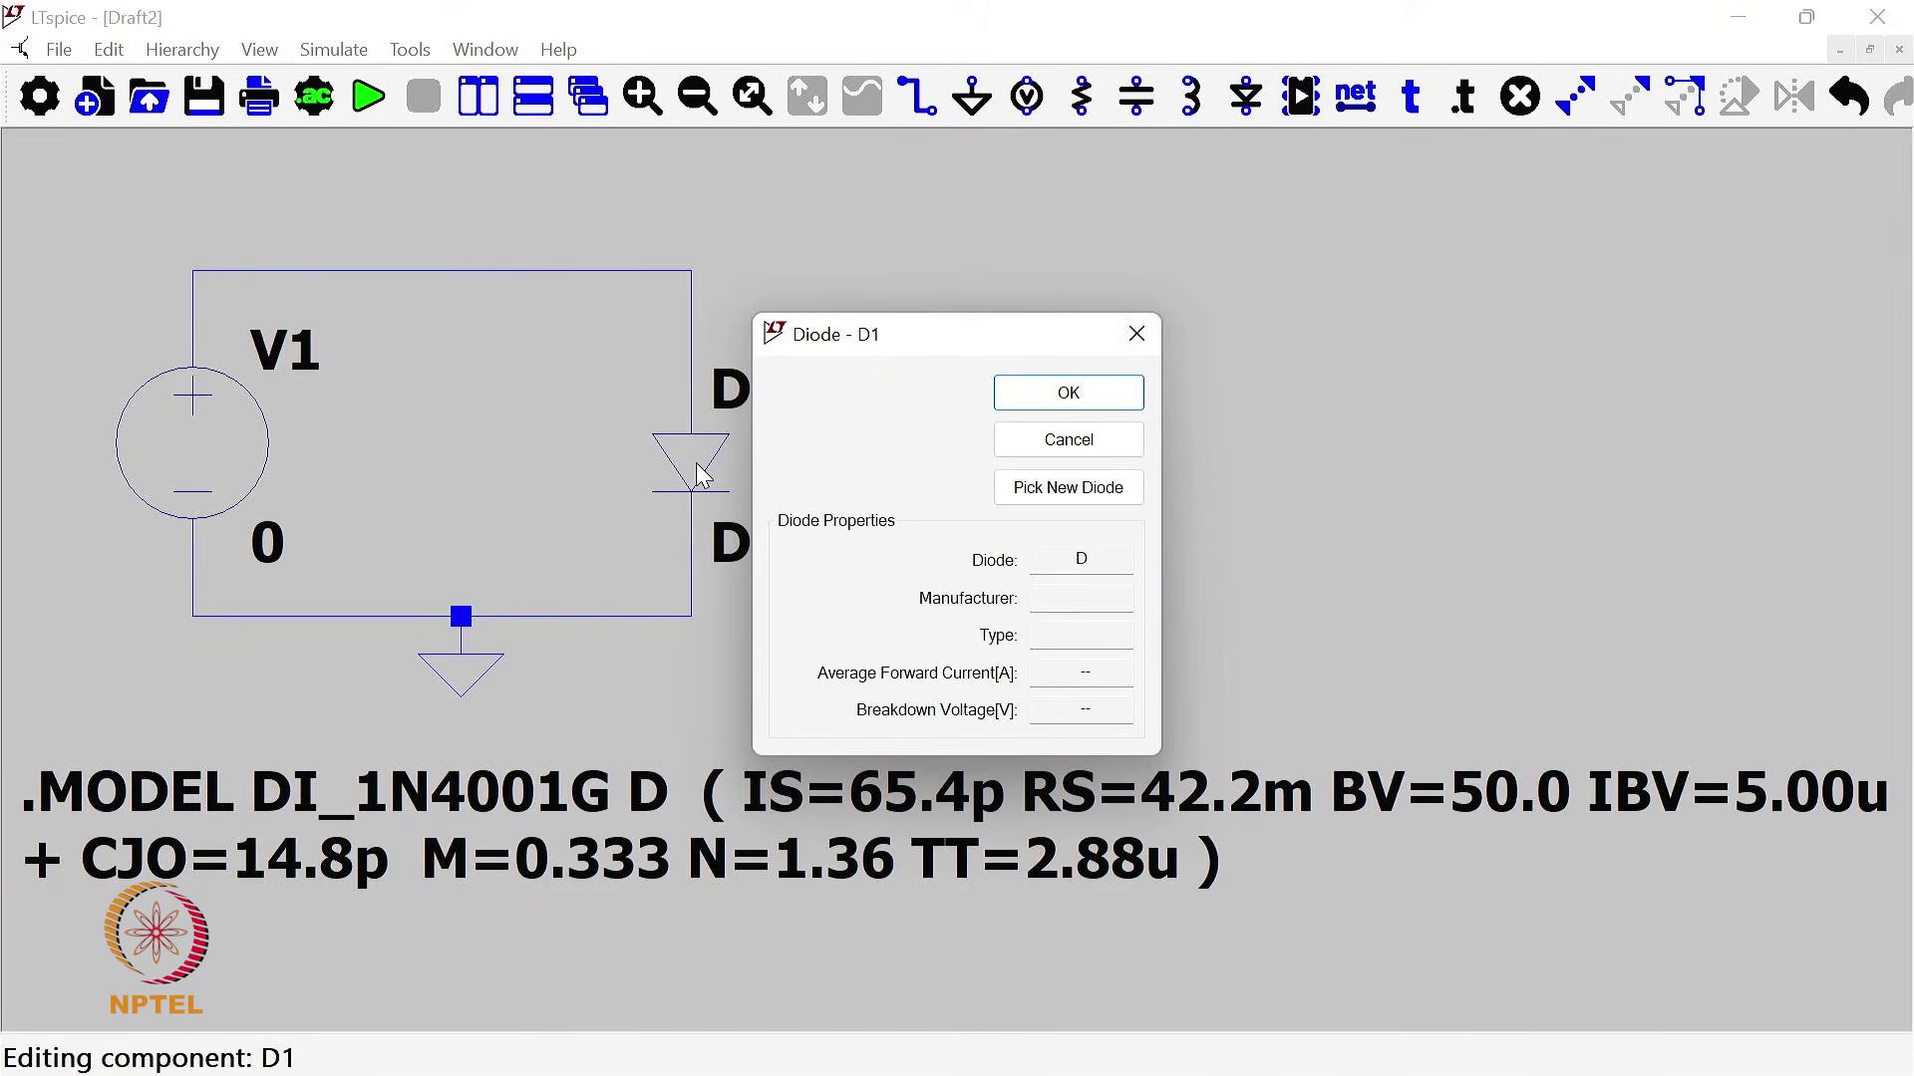
click(1135, 336)
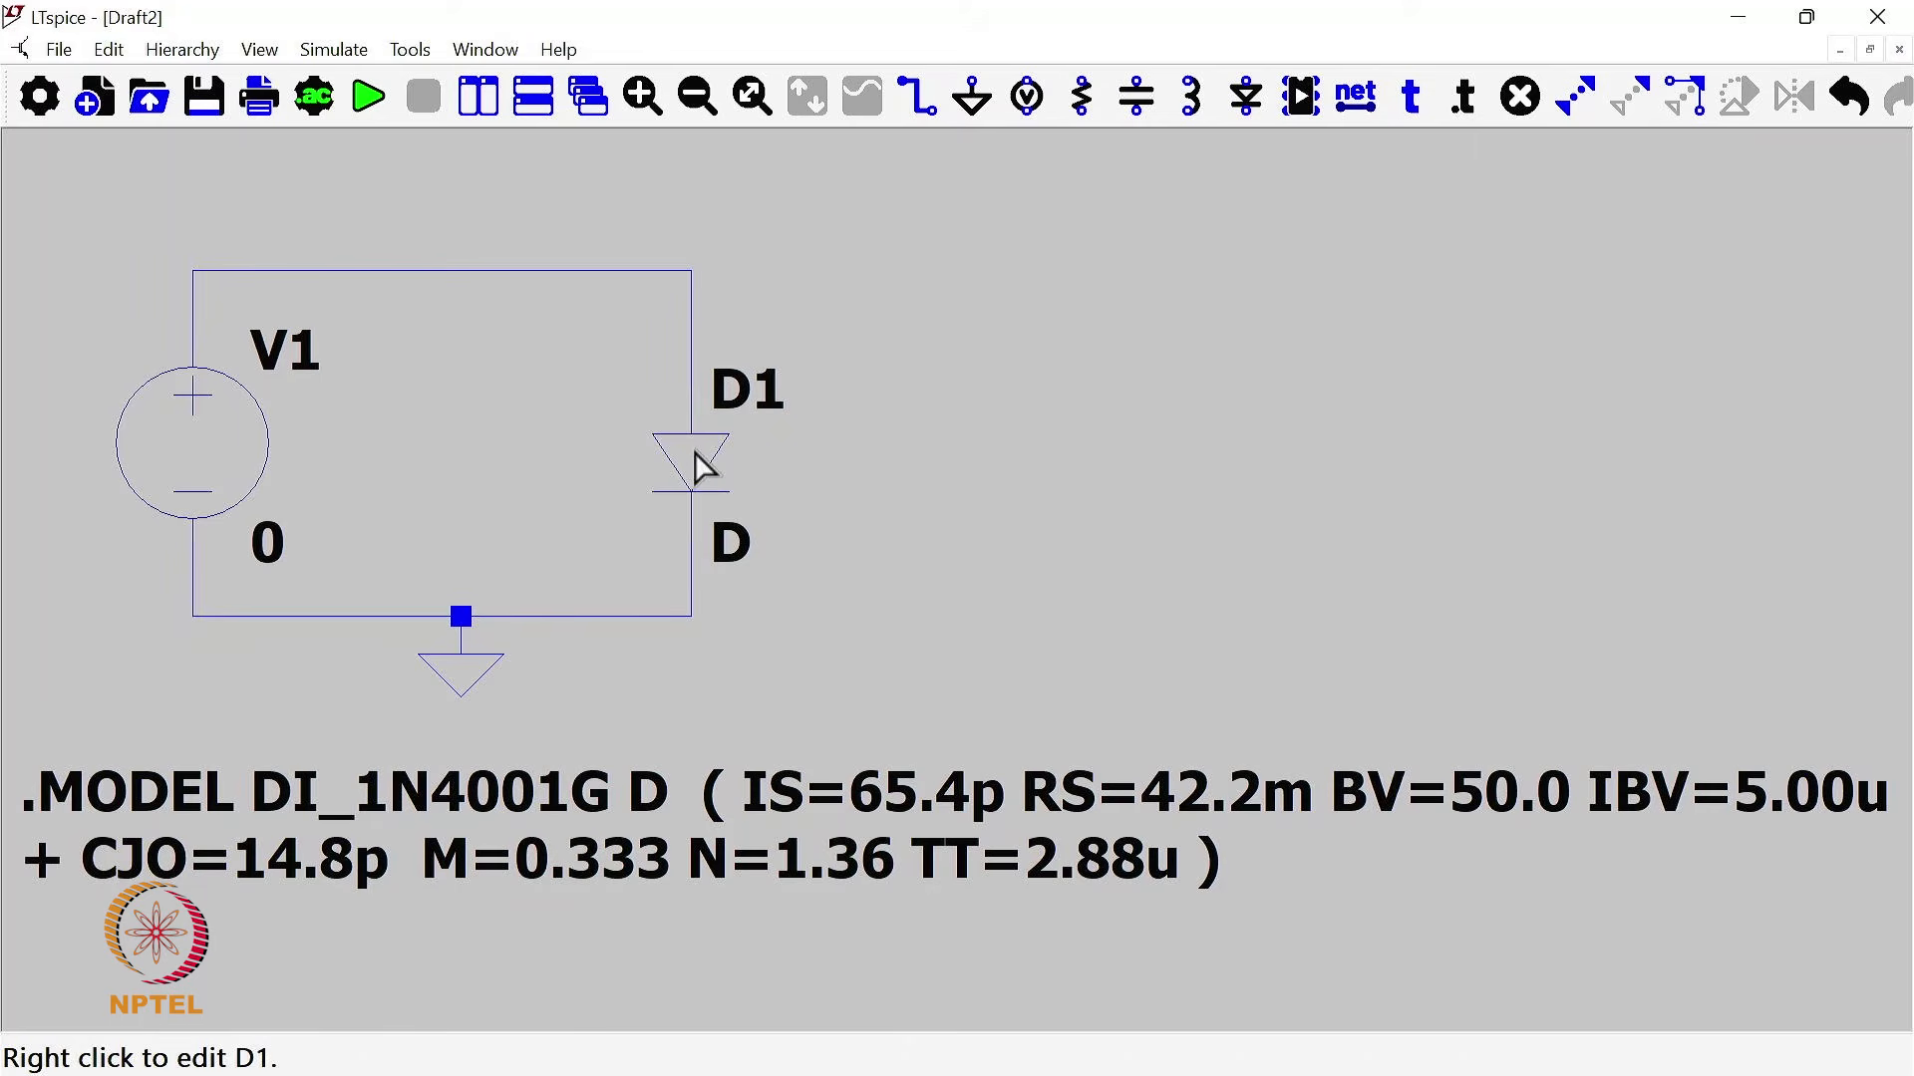
ctrl+right_click(701, 465)
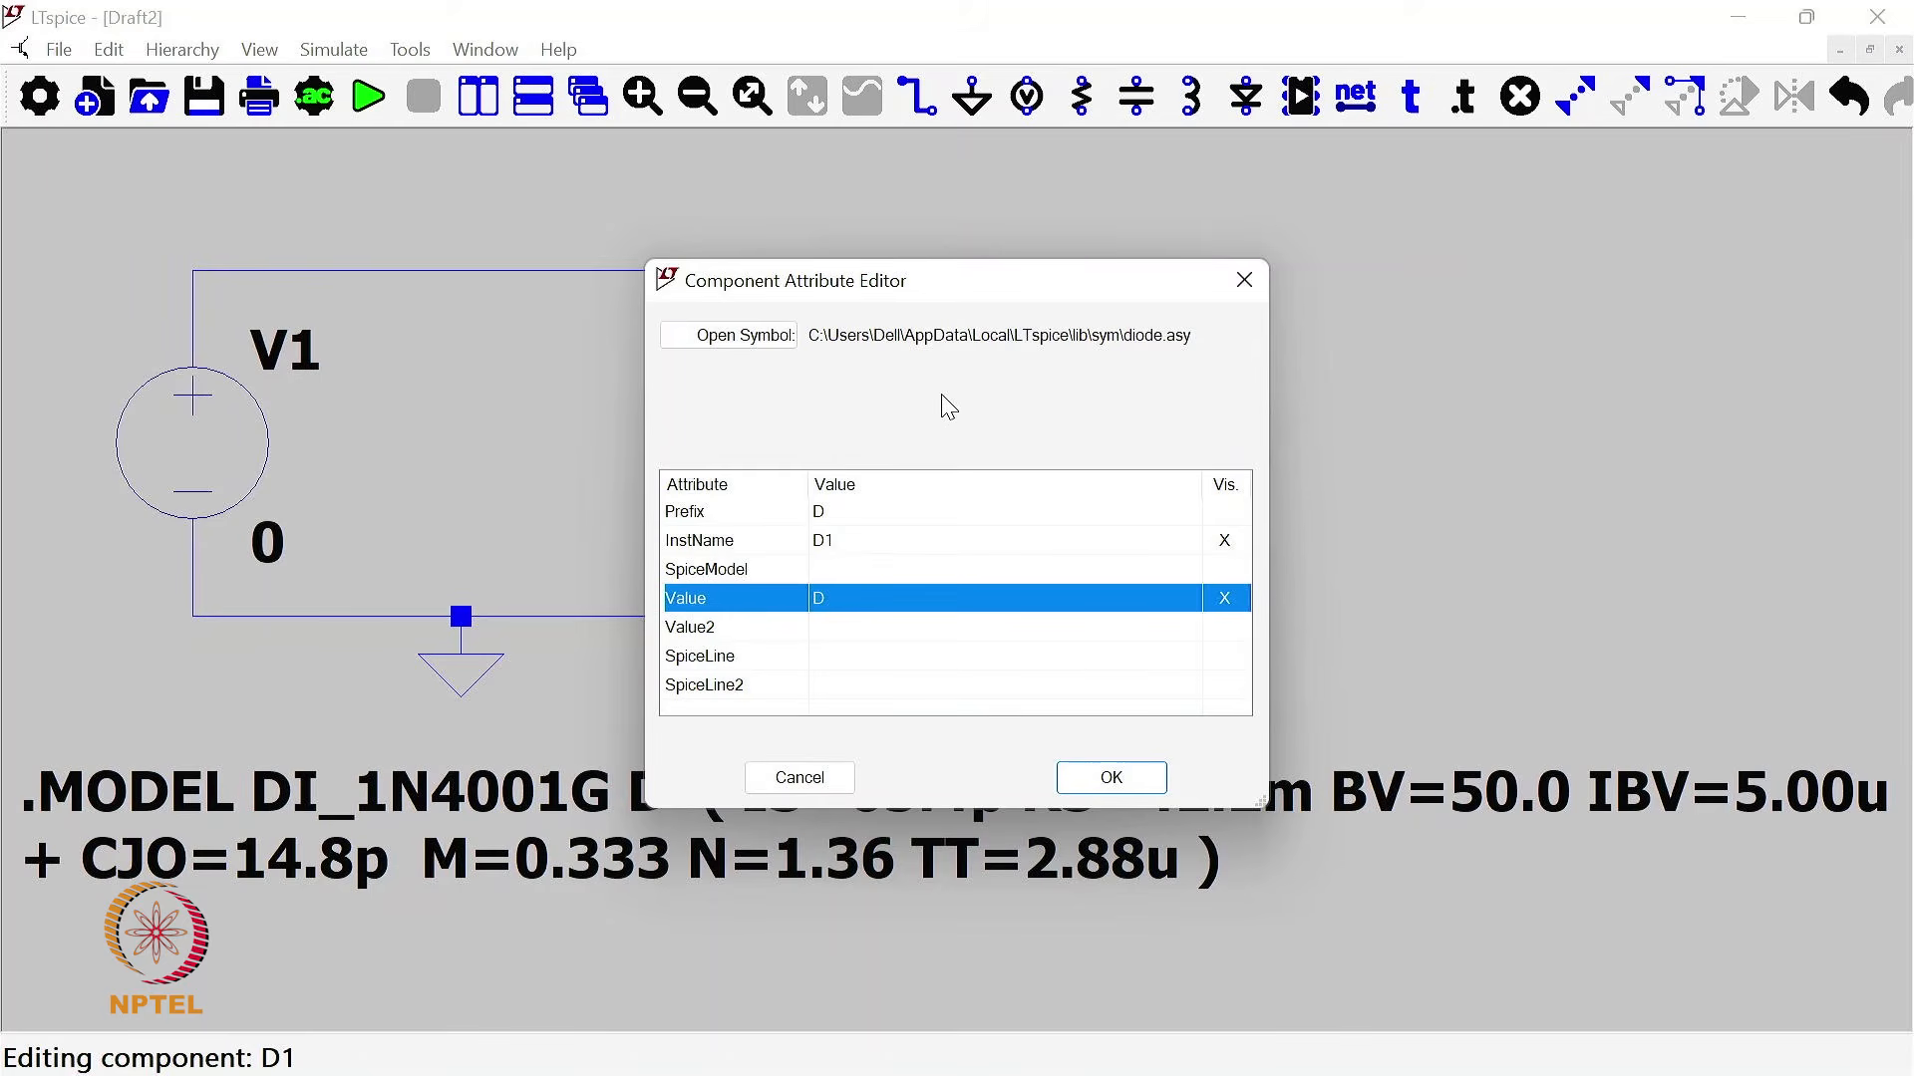
click(865, 609)
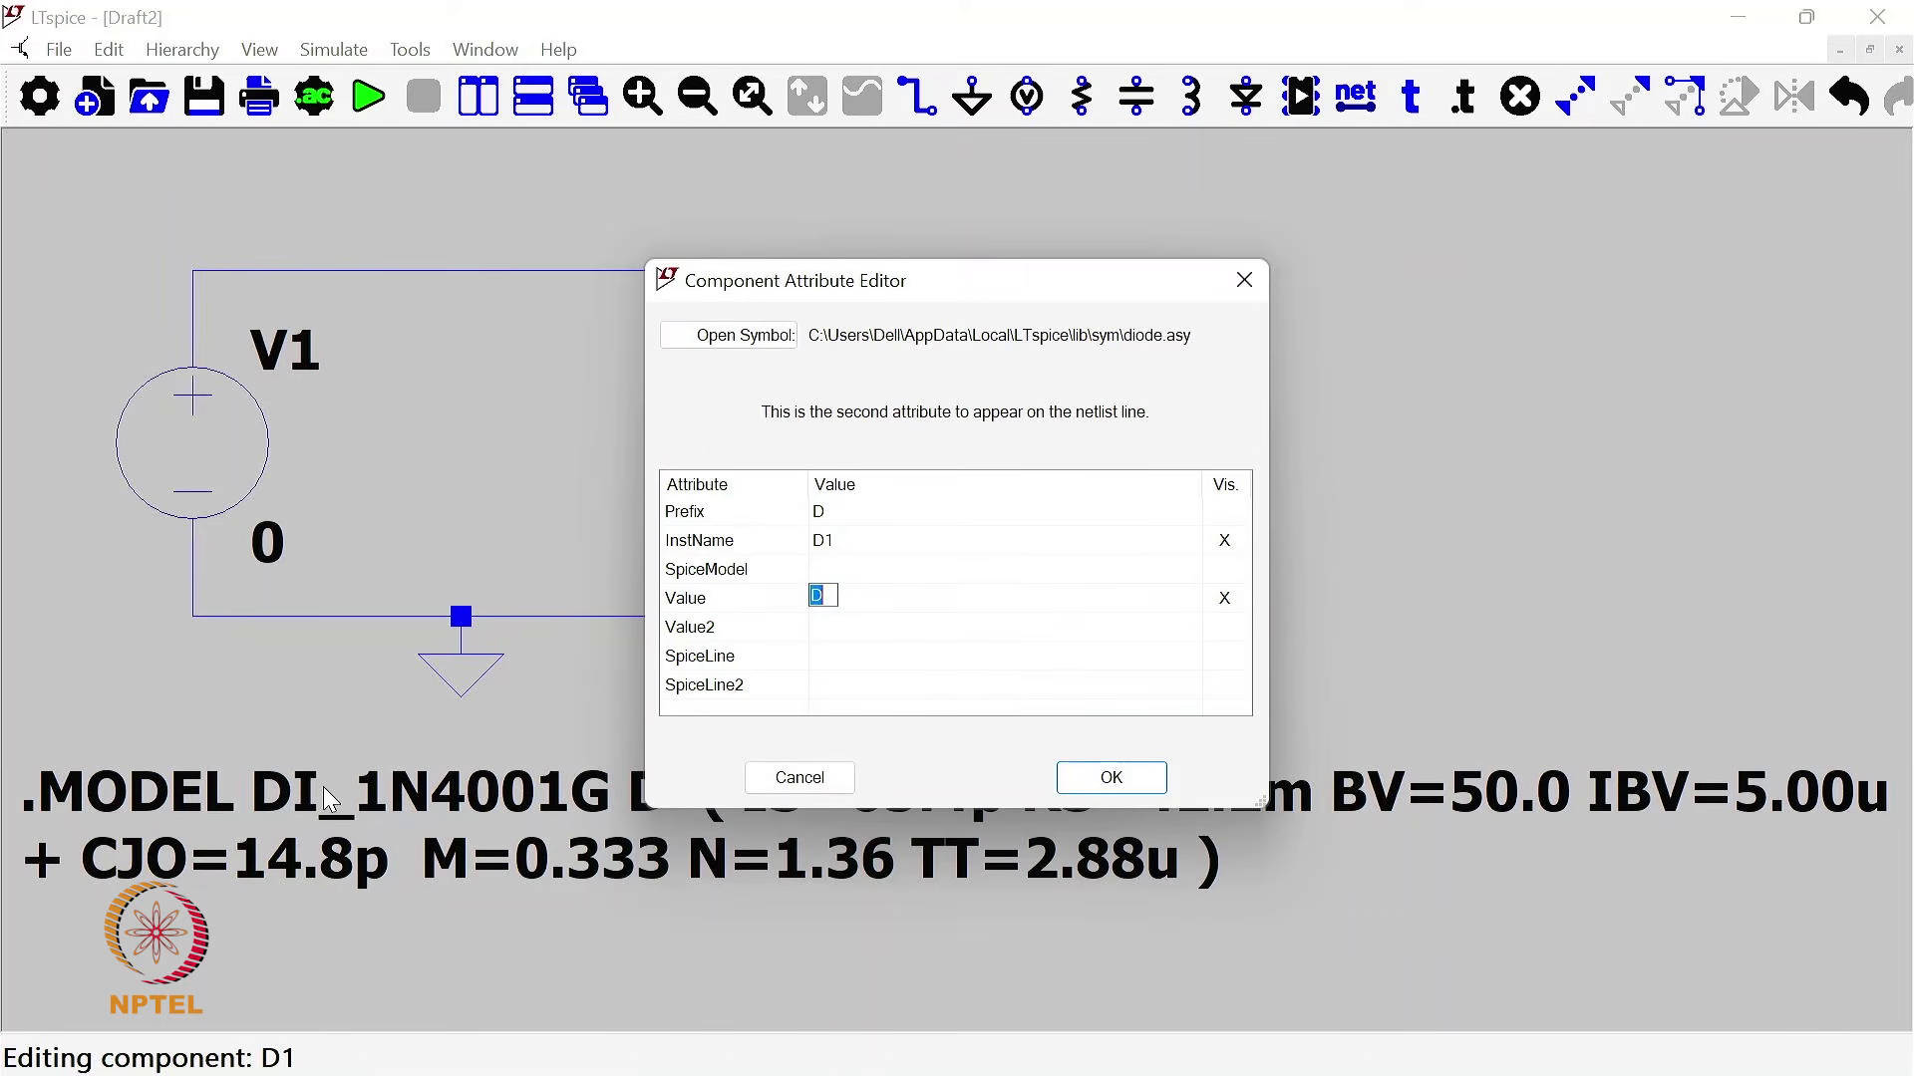
drag(1011, 280, 1105, 173)
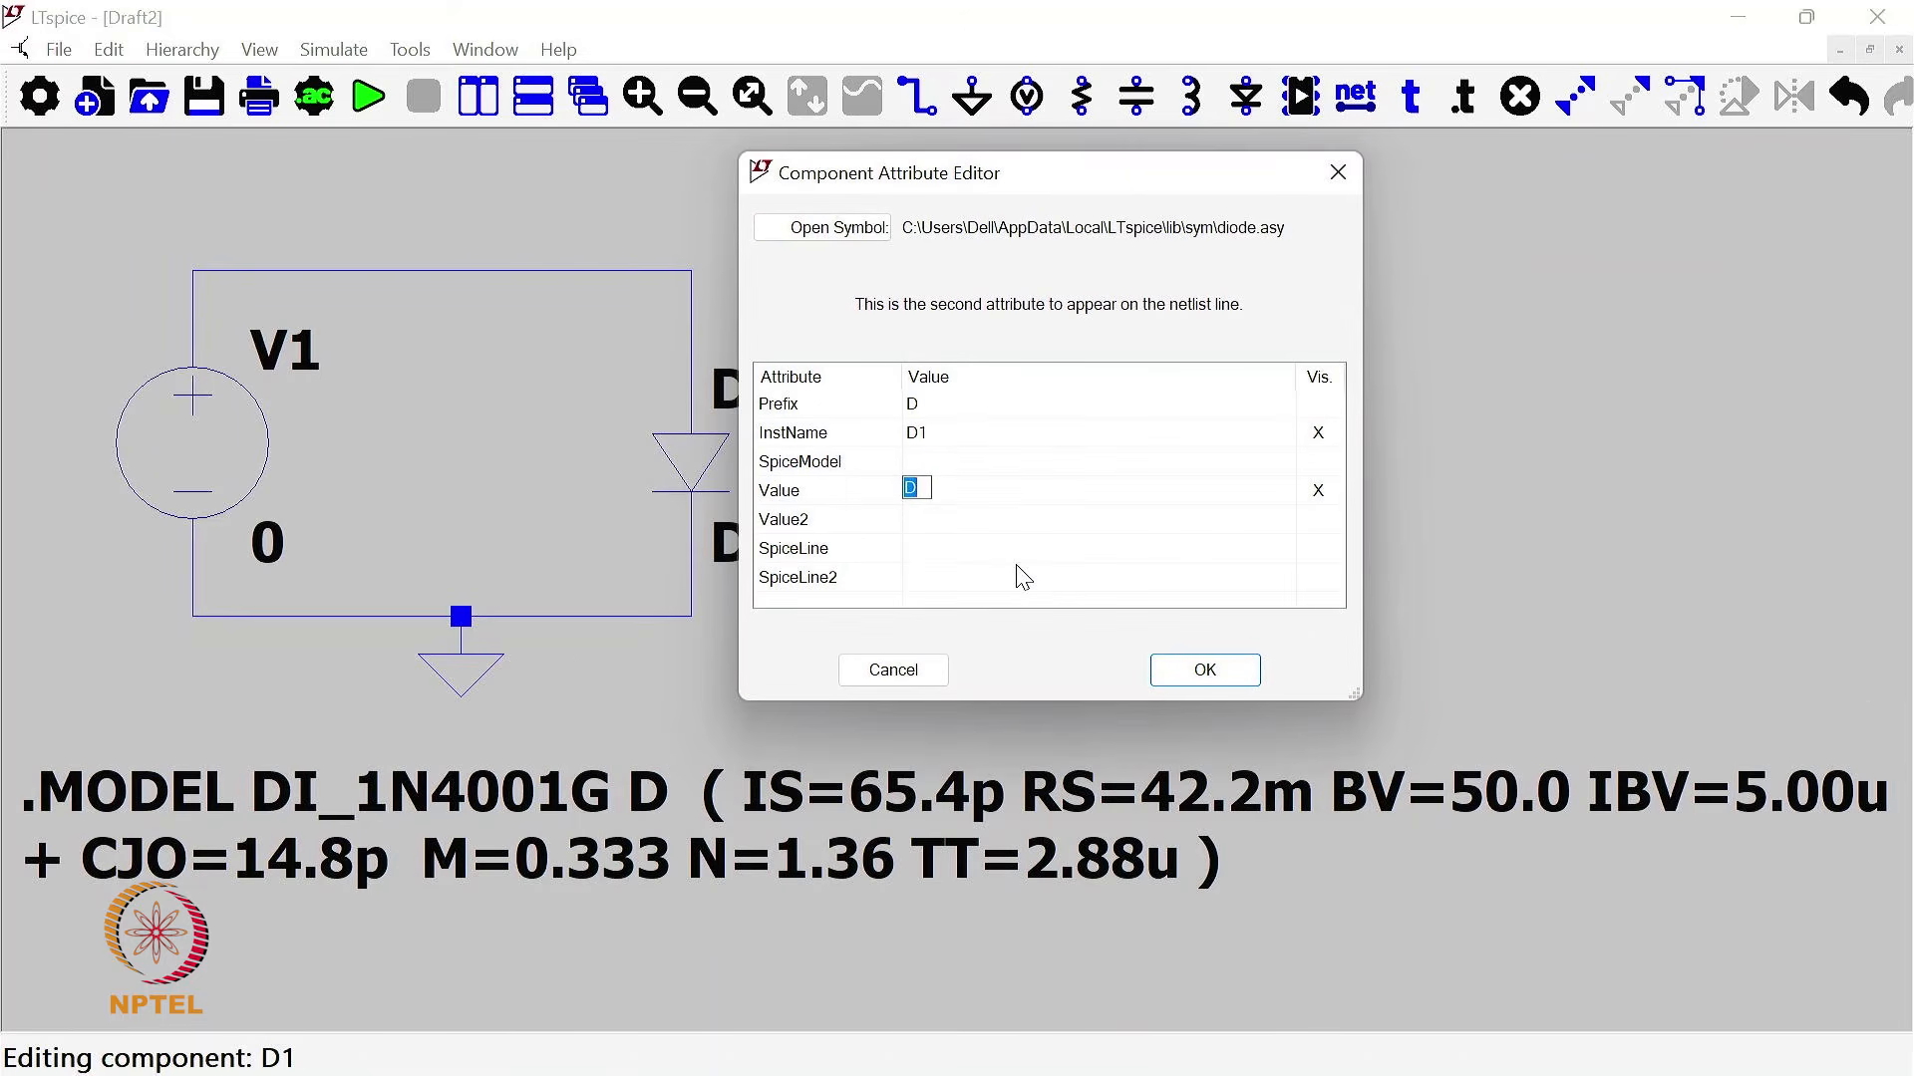
text(DI_1N400)
click(1206, 670)
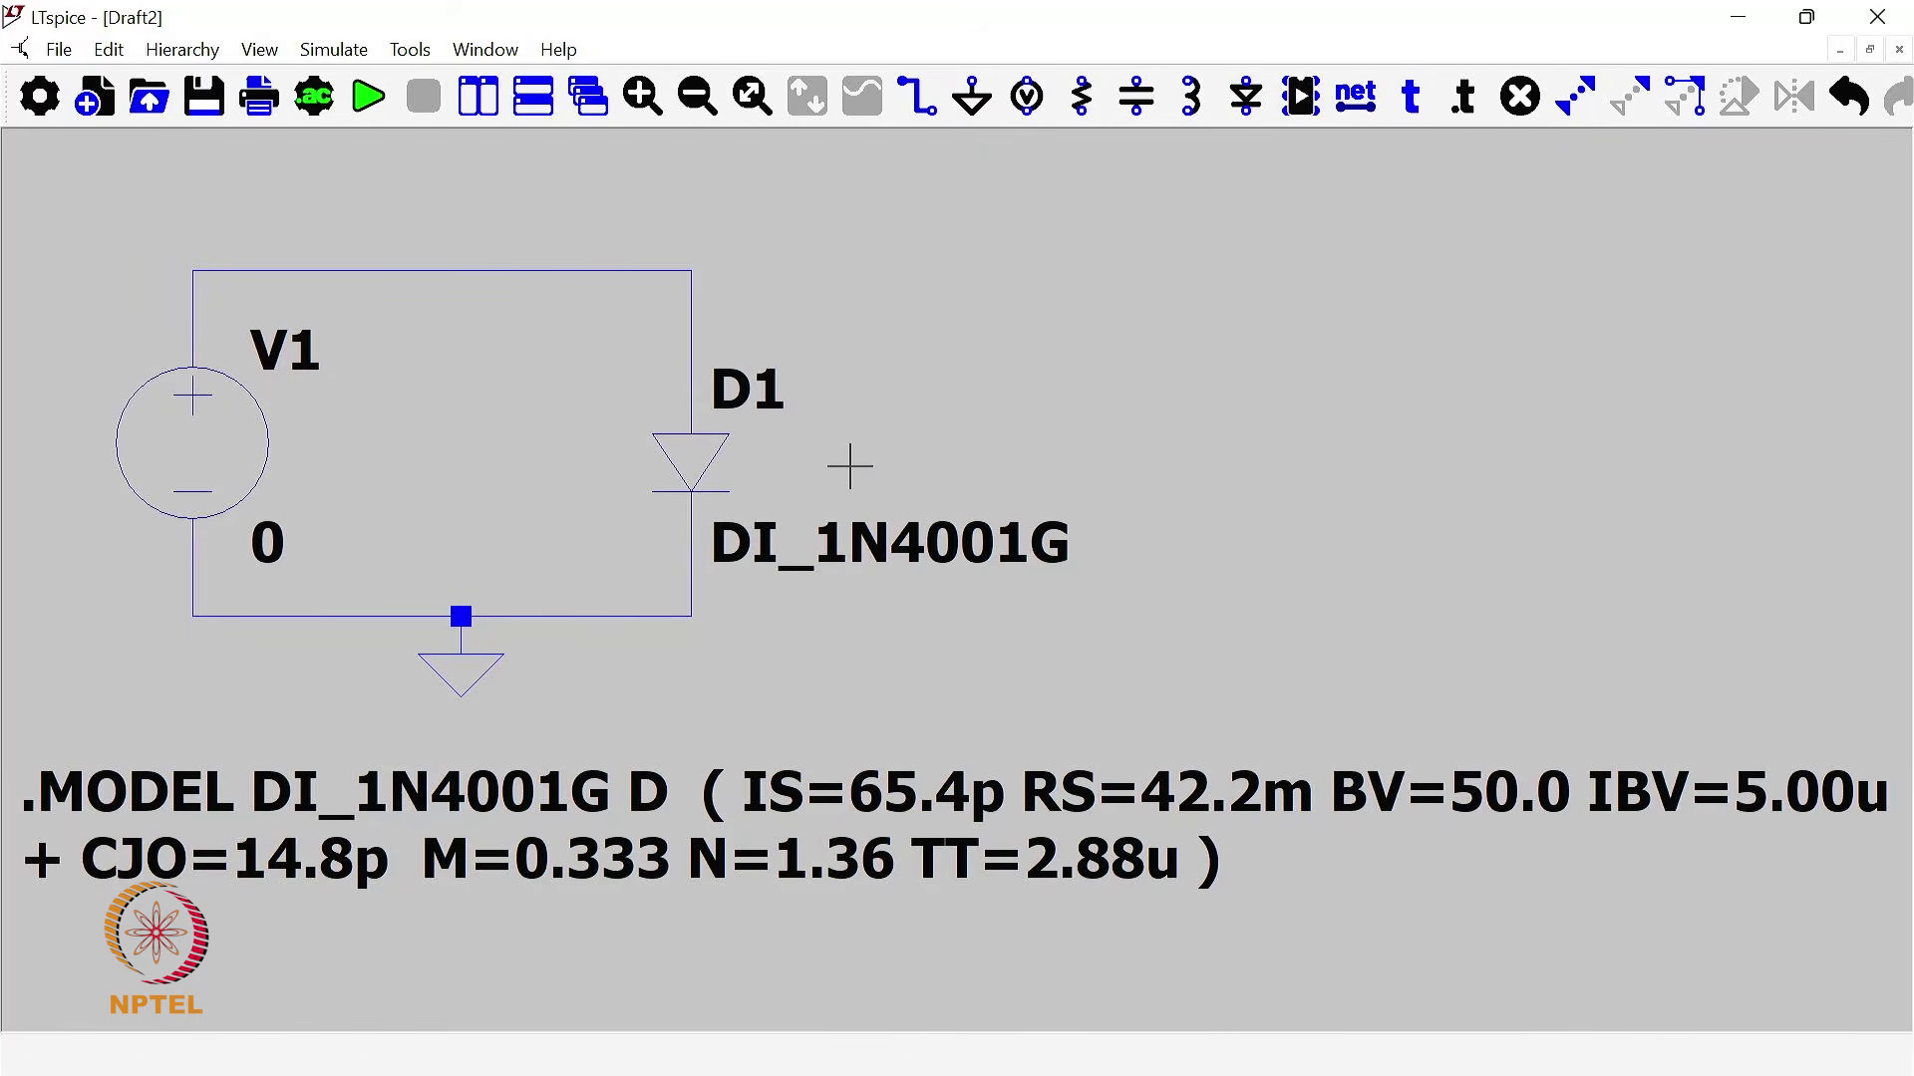
Step: Configure and run a linear DC sweep of source V1 from 0 to 2 V in 0.01 V increments
click(369, 100)
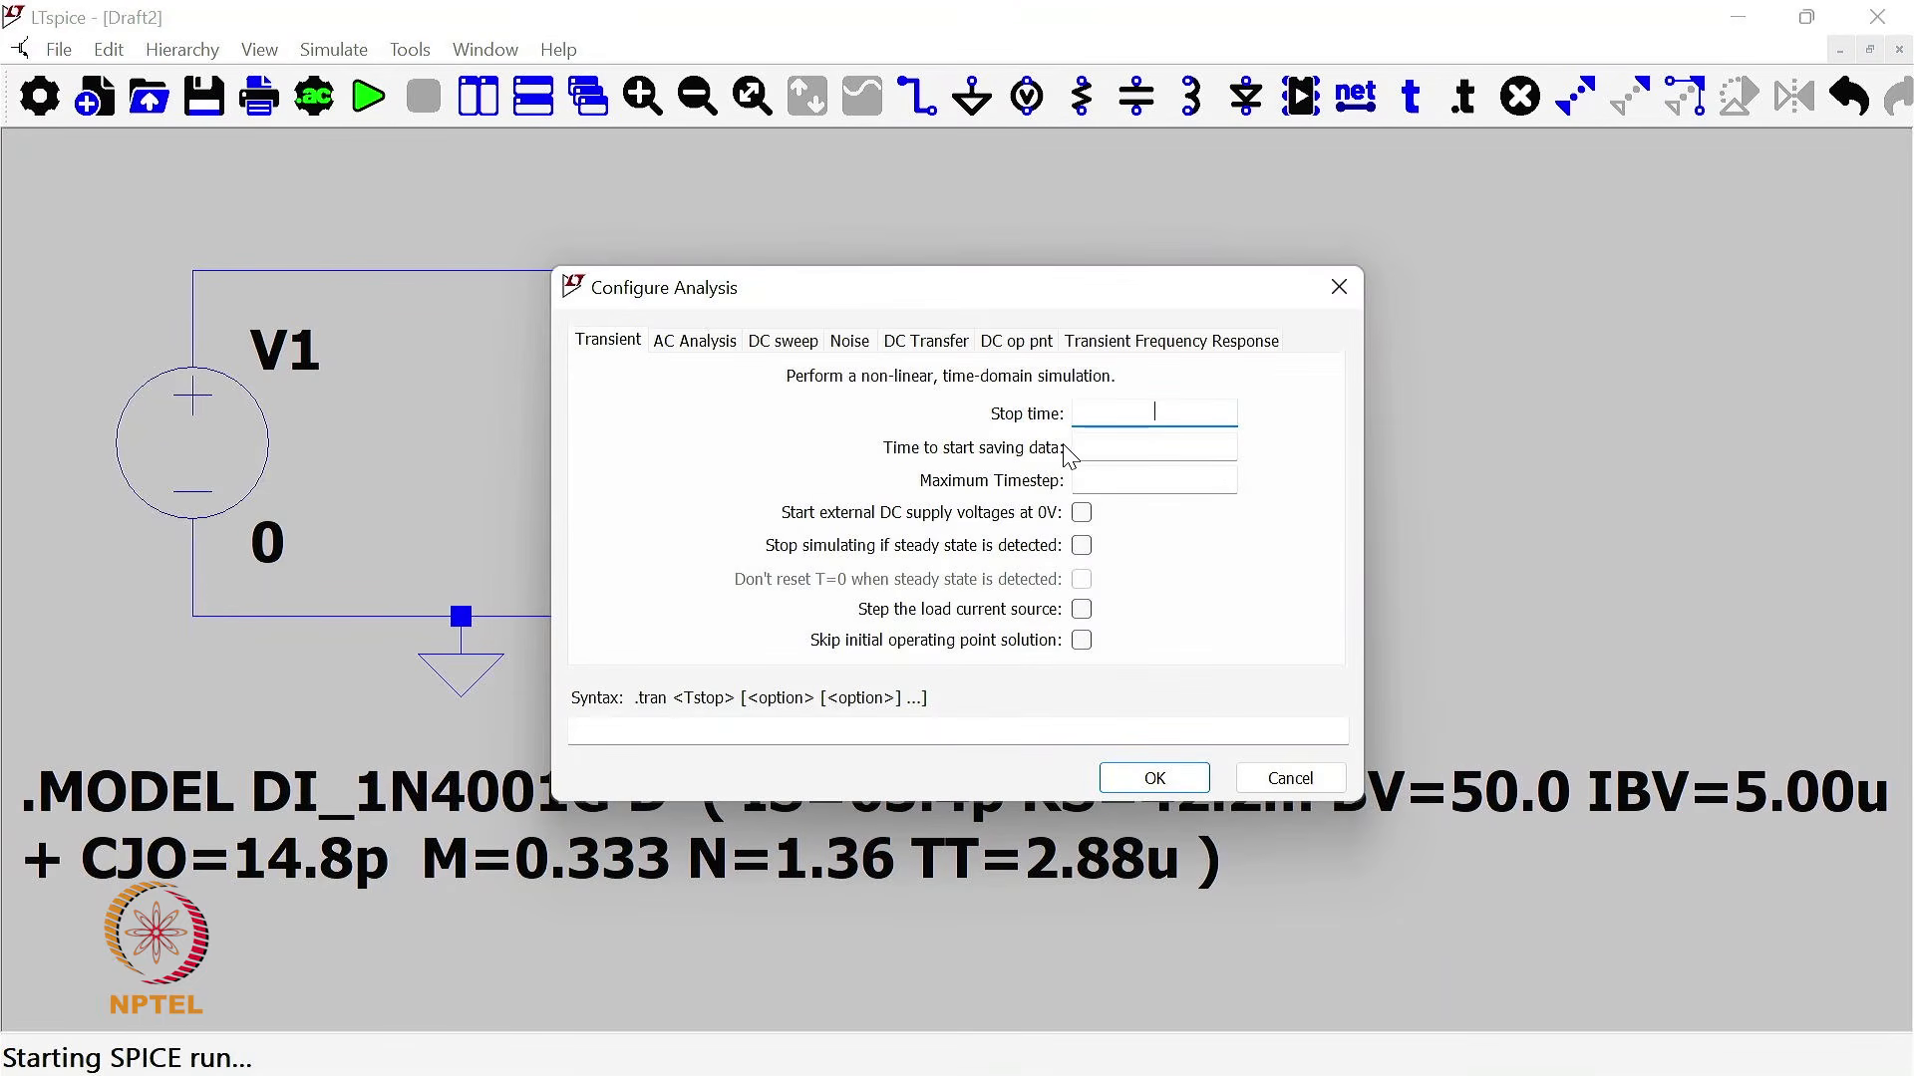
click(785, 355)
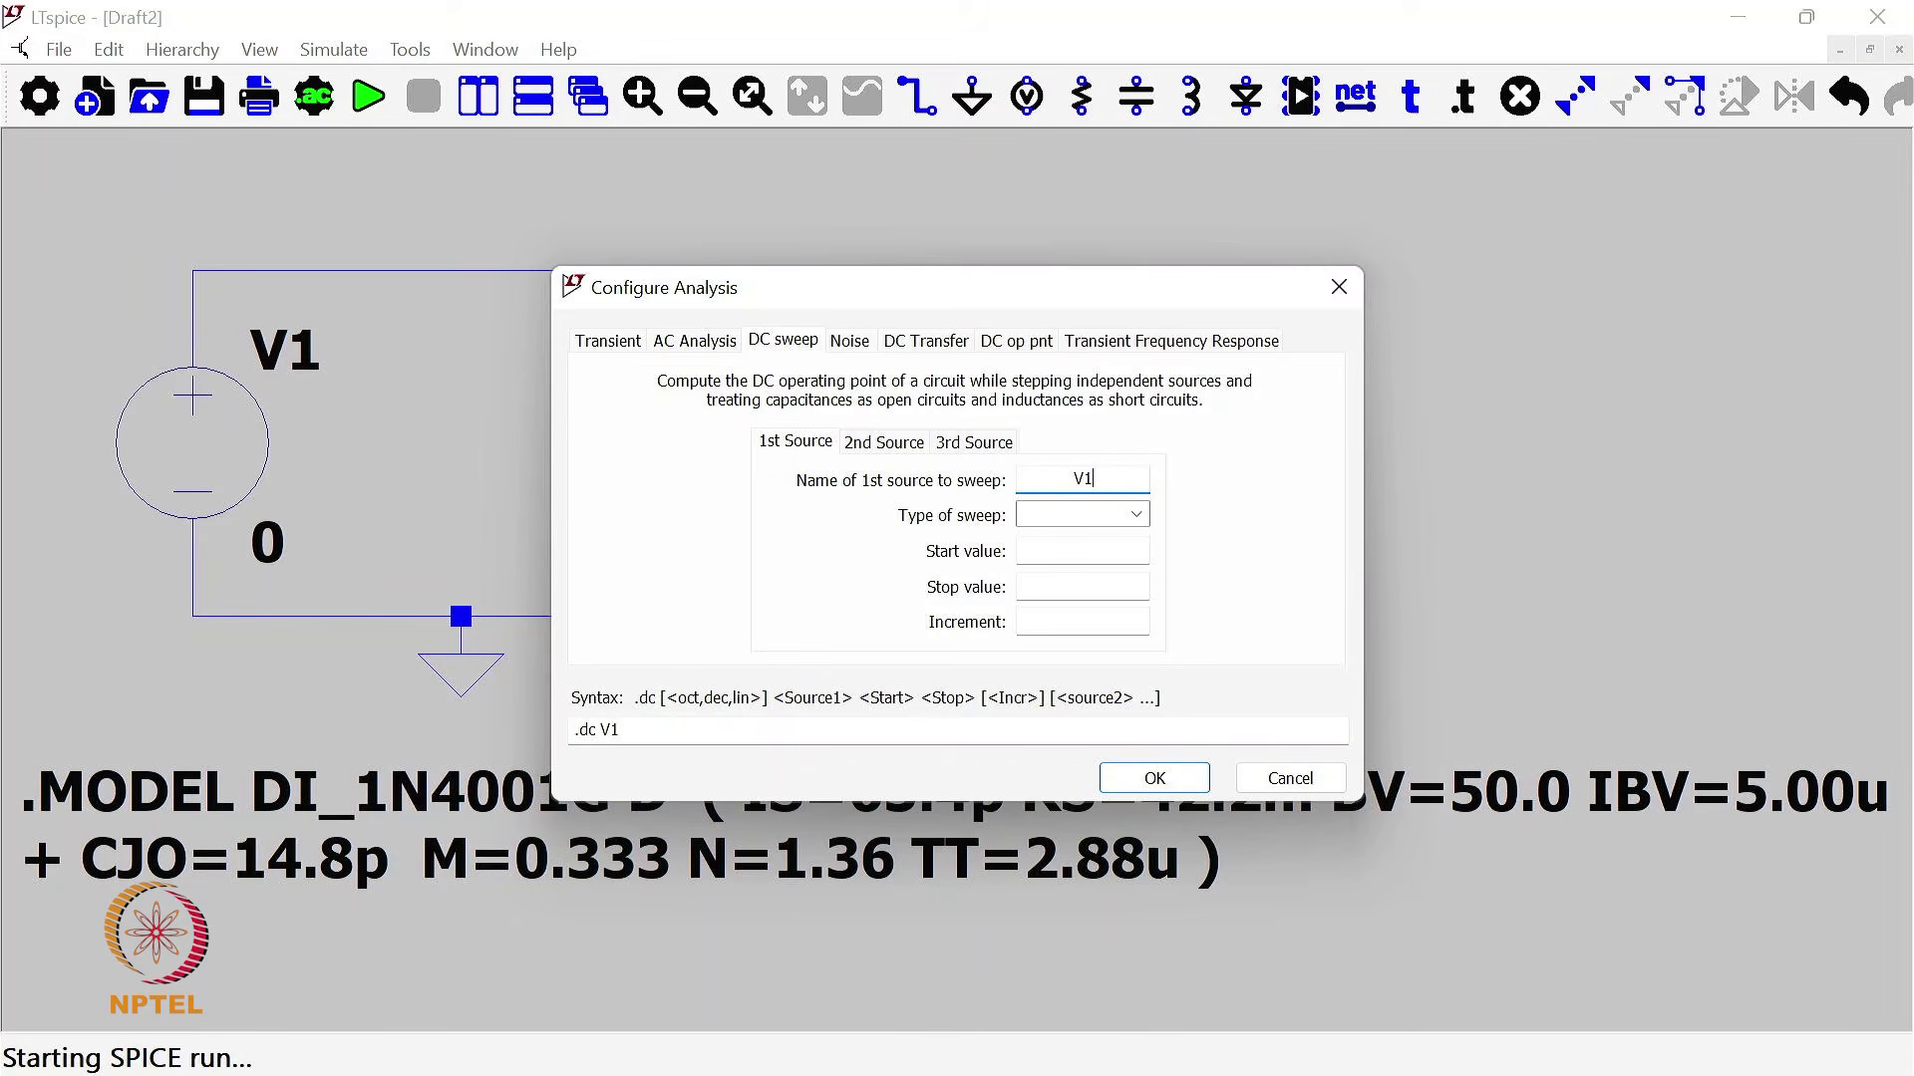
text(V1)
click(1118, 513)
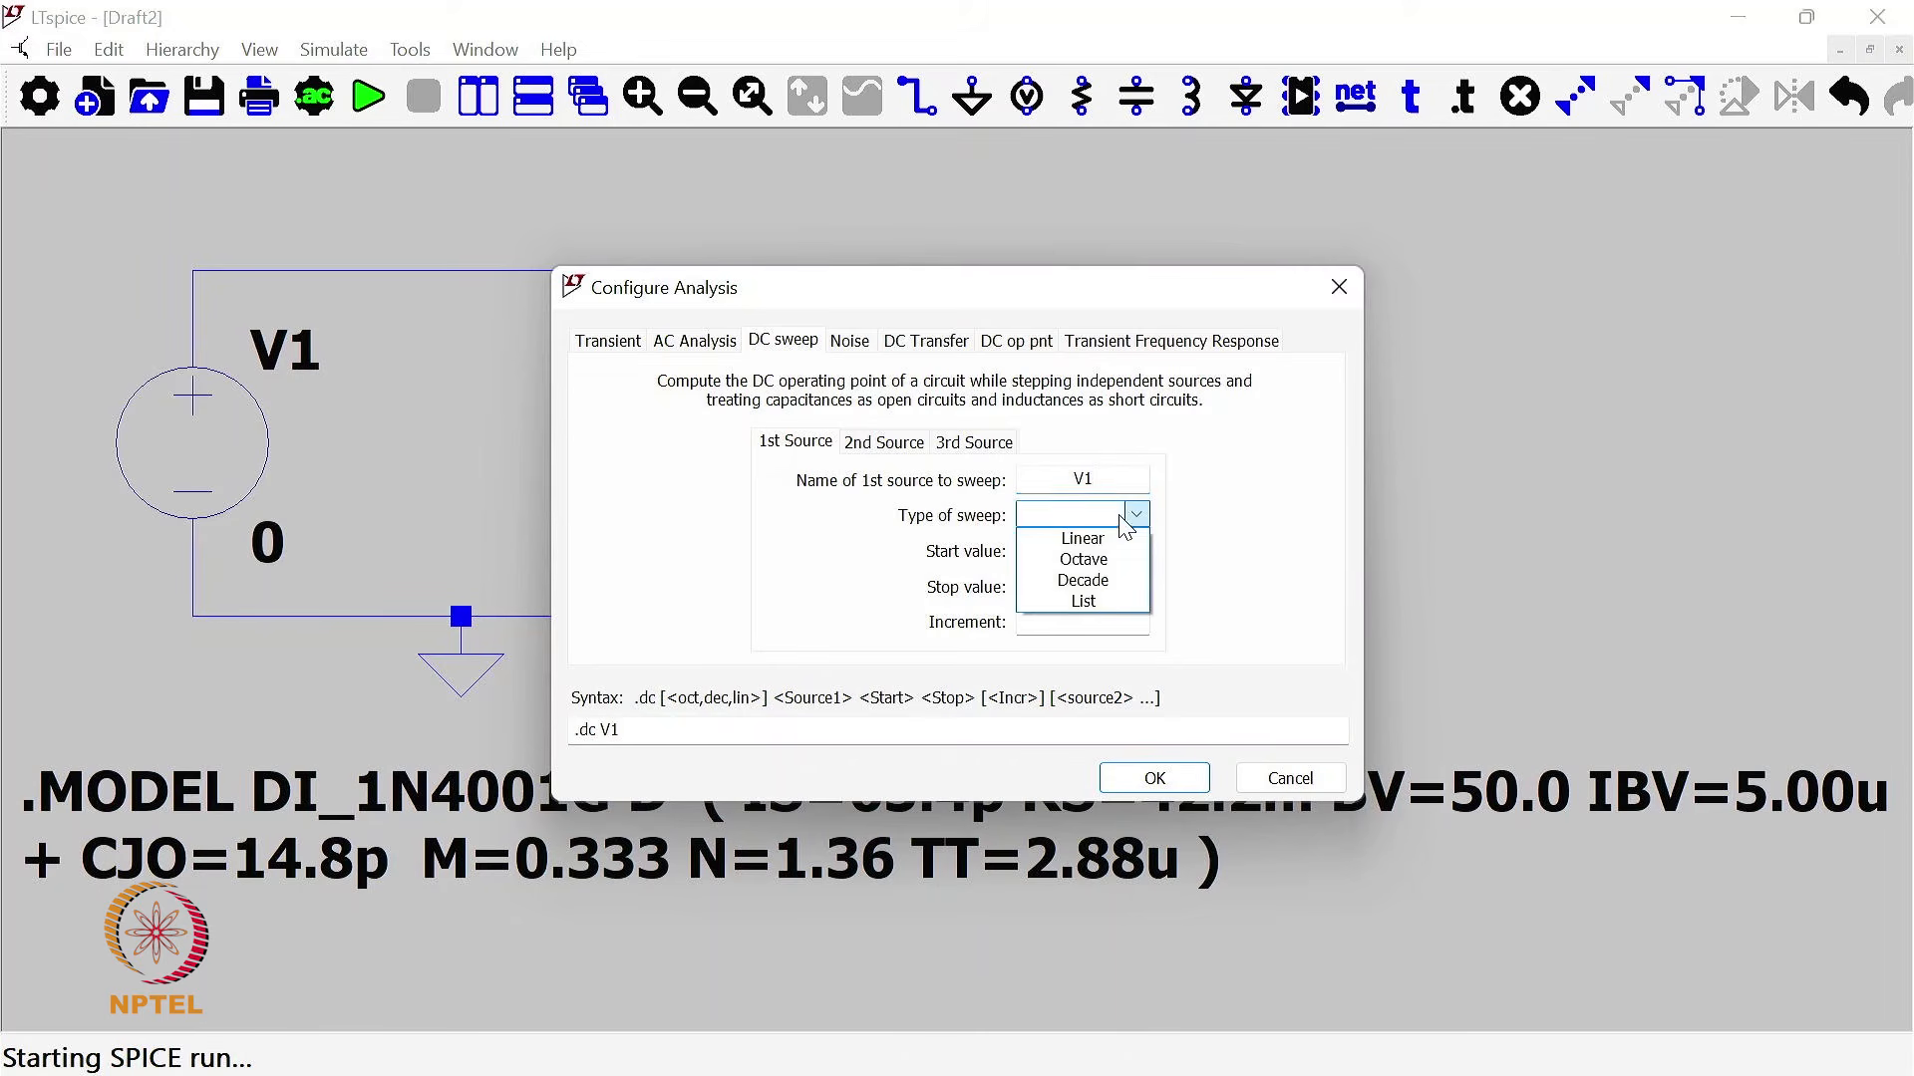
click(1109, 539)
click(1080, 550)
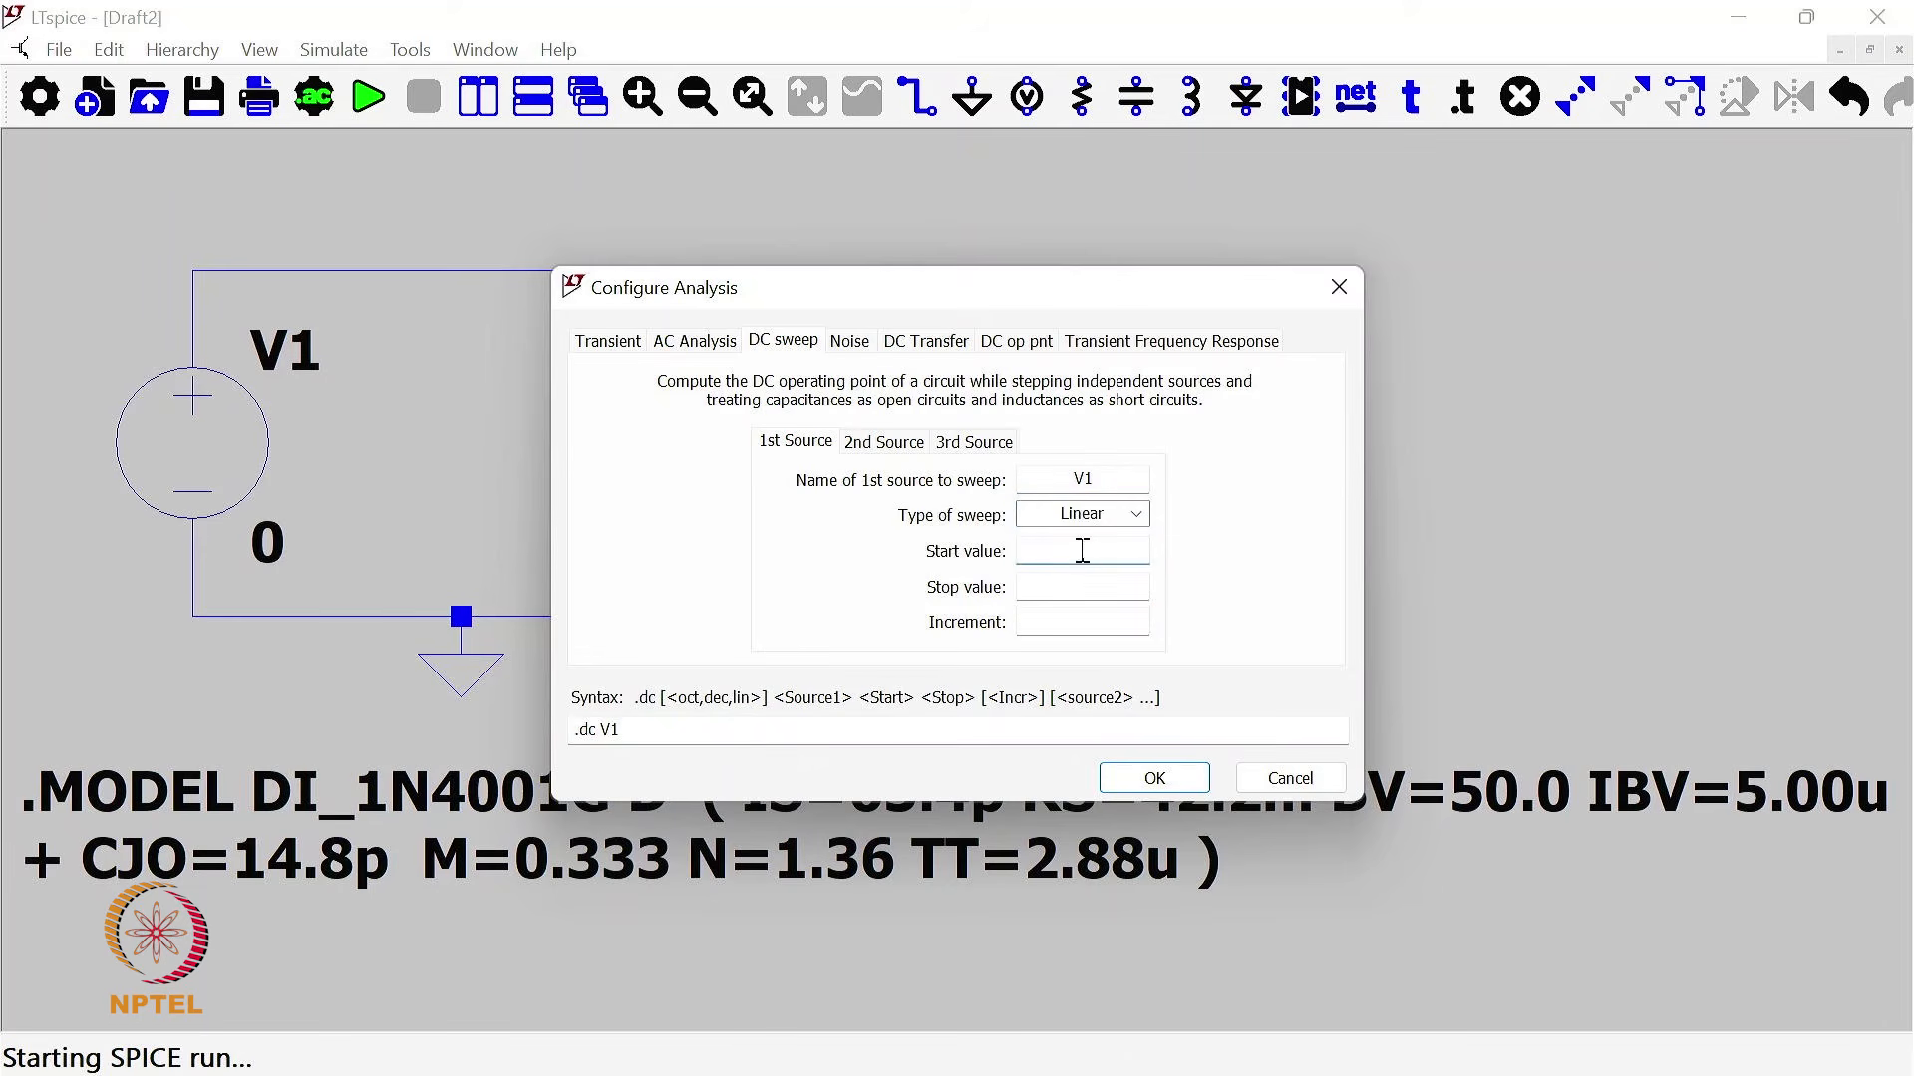
text(0)
key(Tab)
click(1085, 620)
text(0.01)
click(1153, 778)
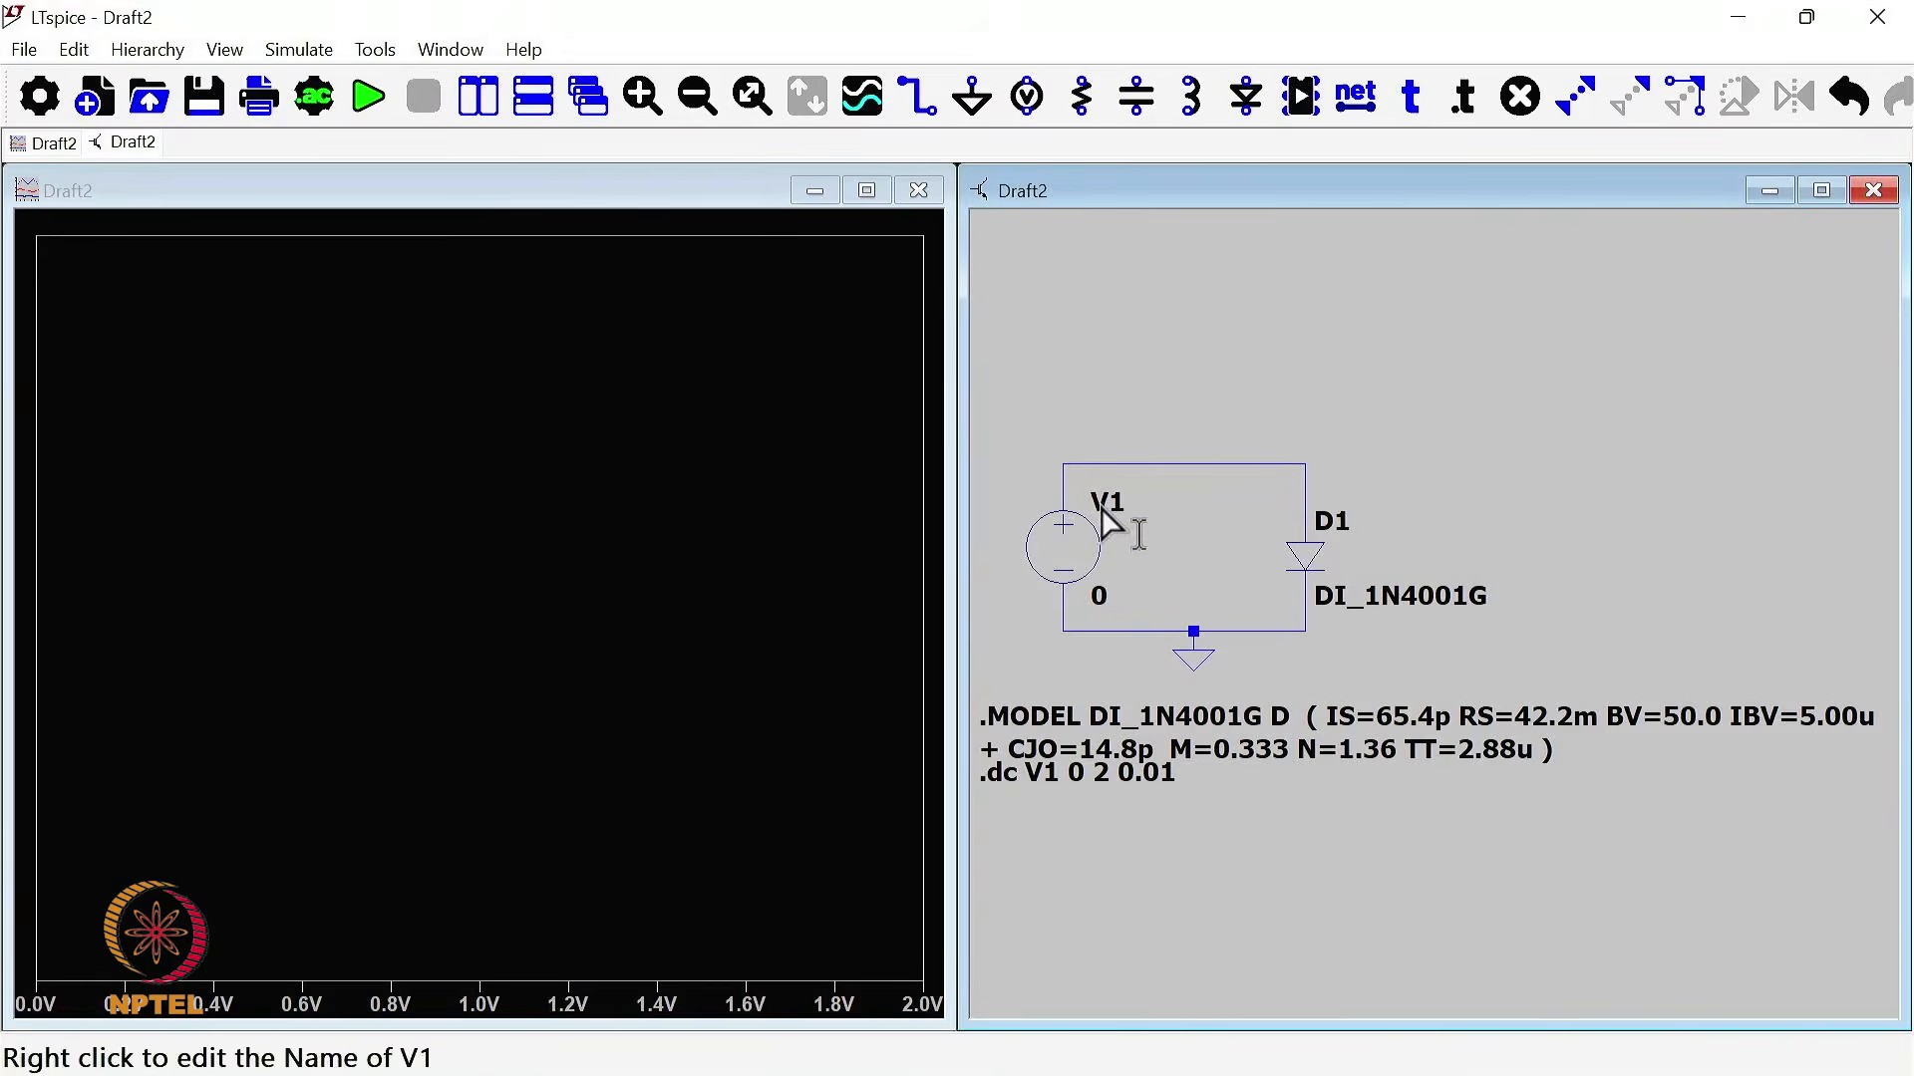
Step: Add the diode current trace I(D1) to the empty waveform plot
right_click(30, 555)
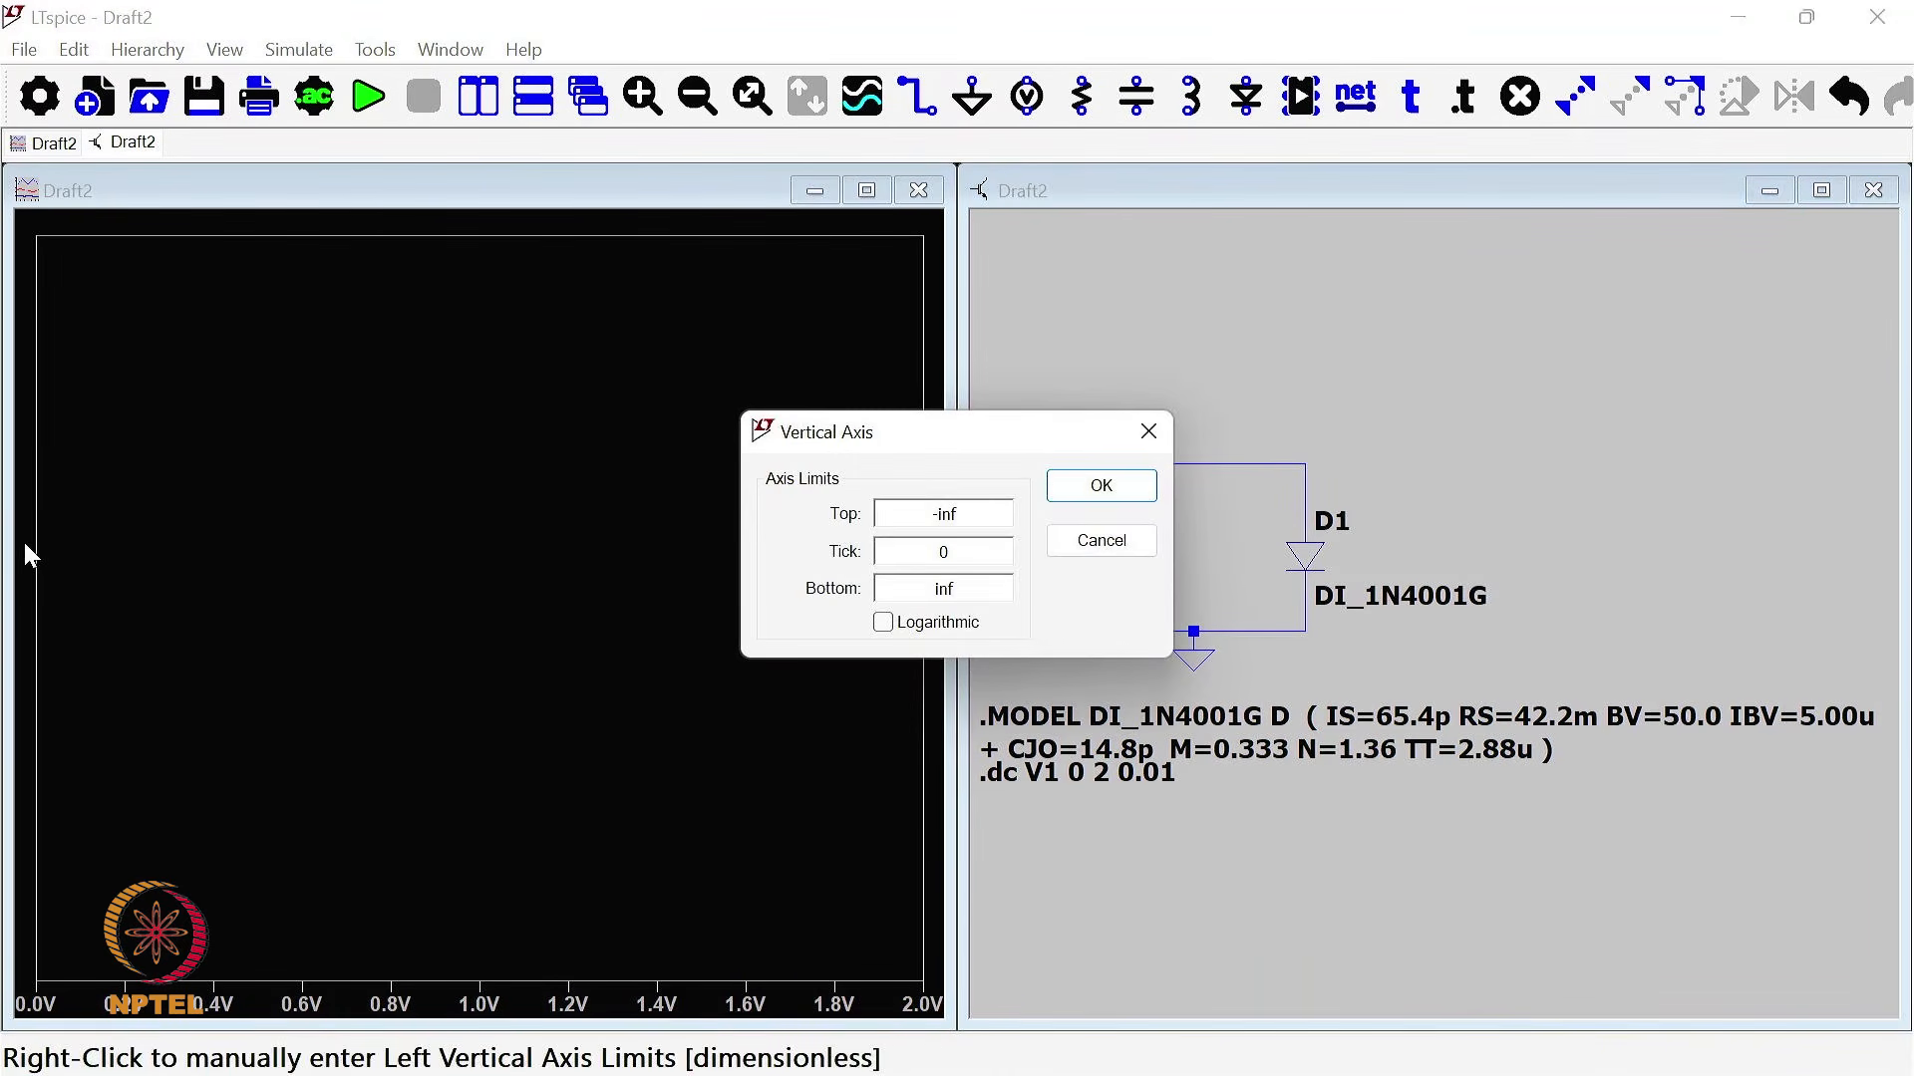
click(1096, 538)
right_click(512, 461)
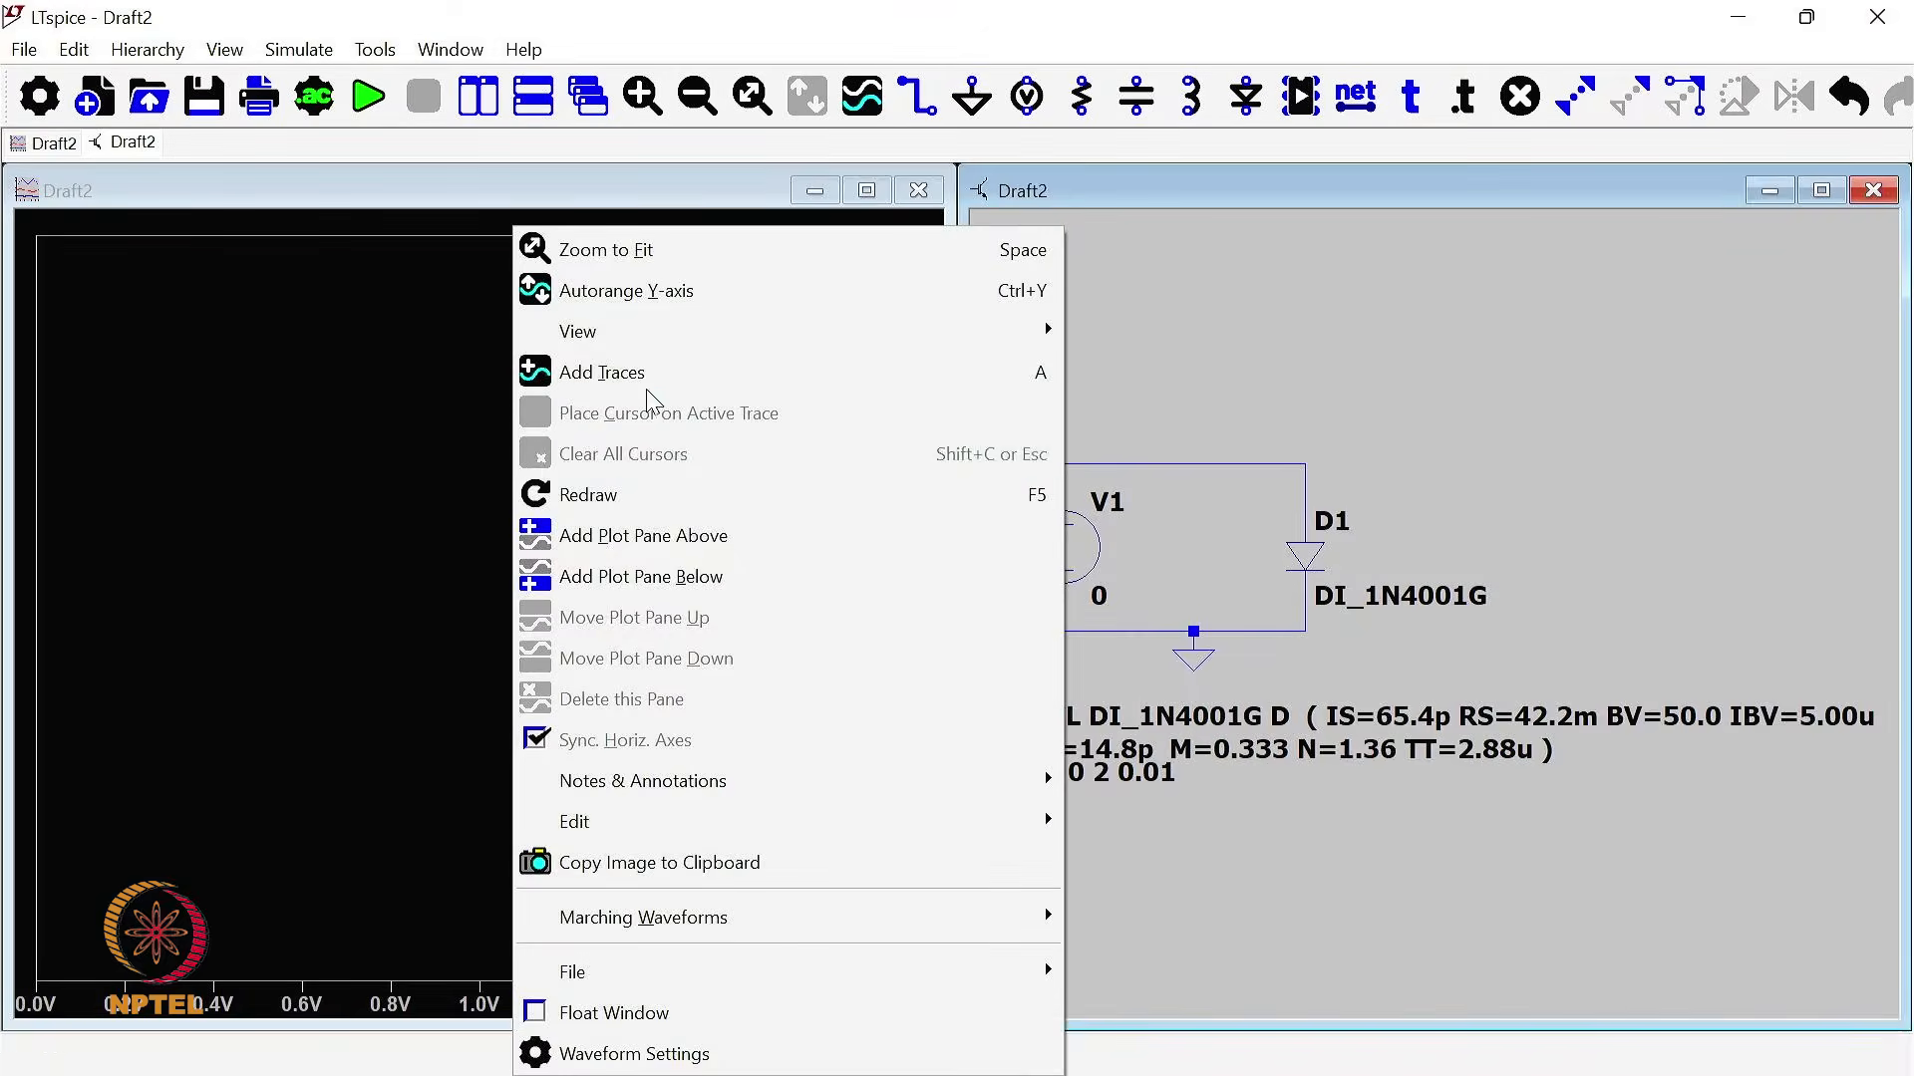
click(648, 372)
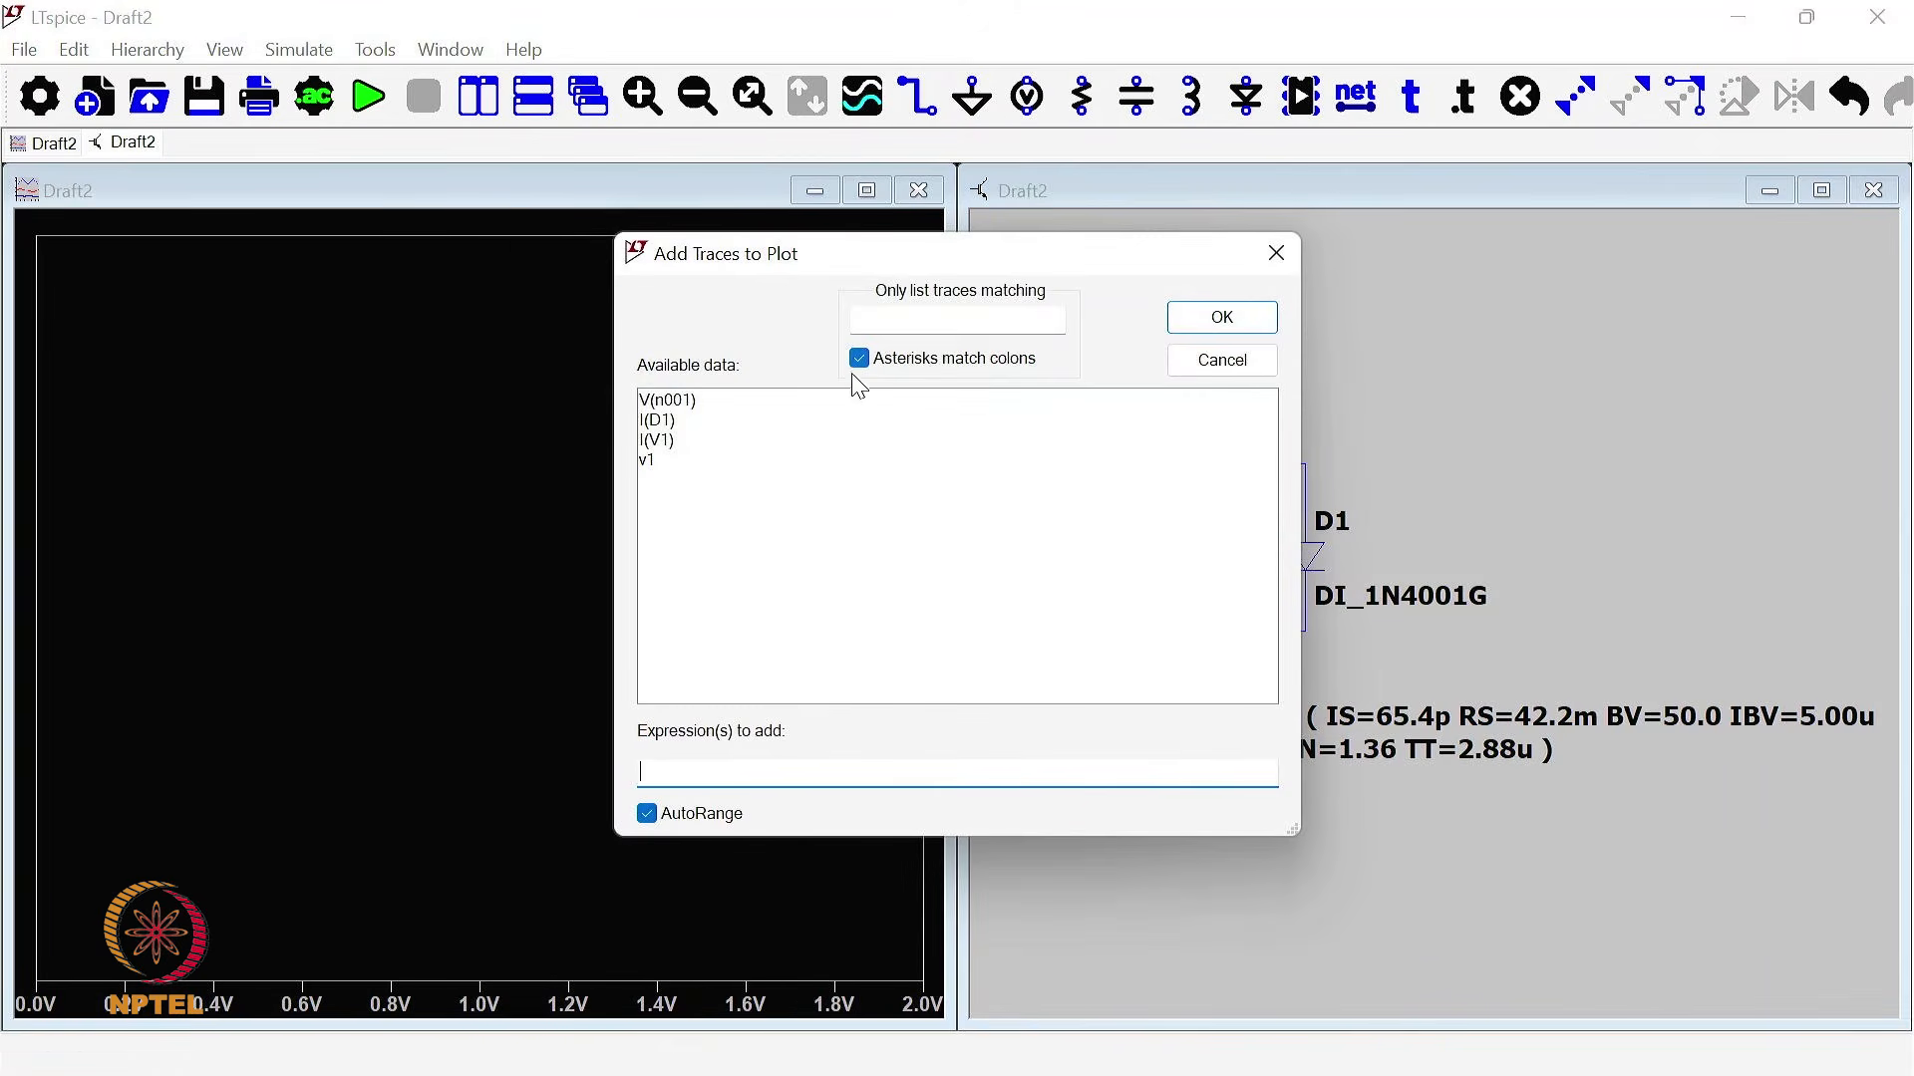
click(685, 420)
click(1201, 317)
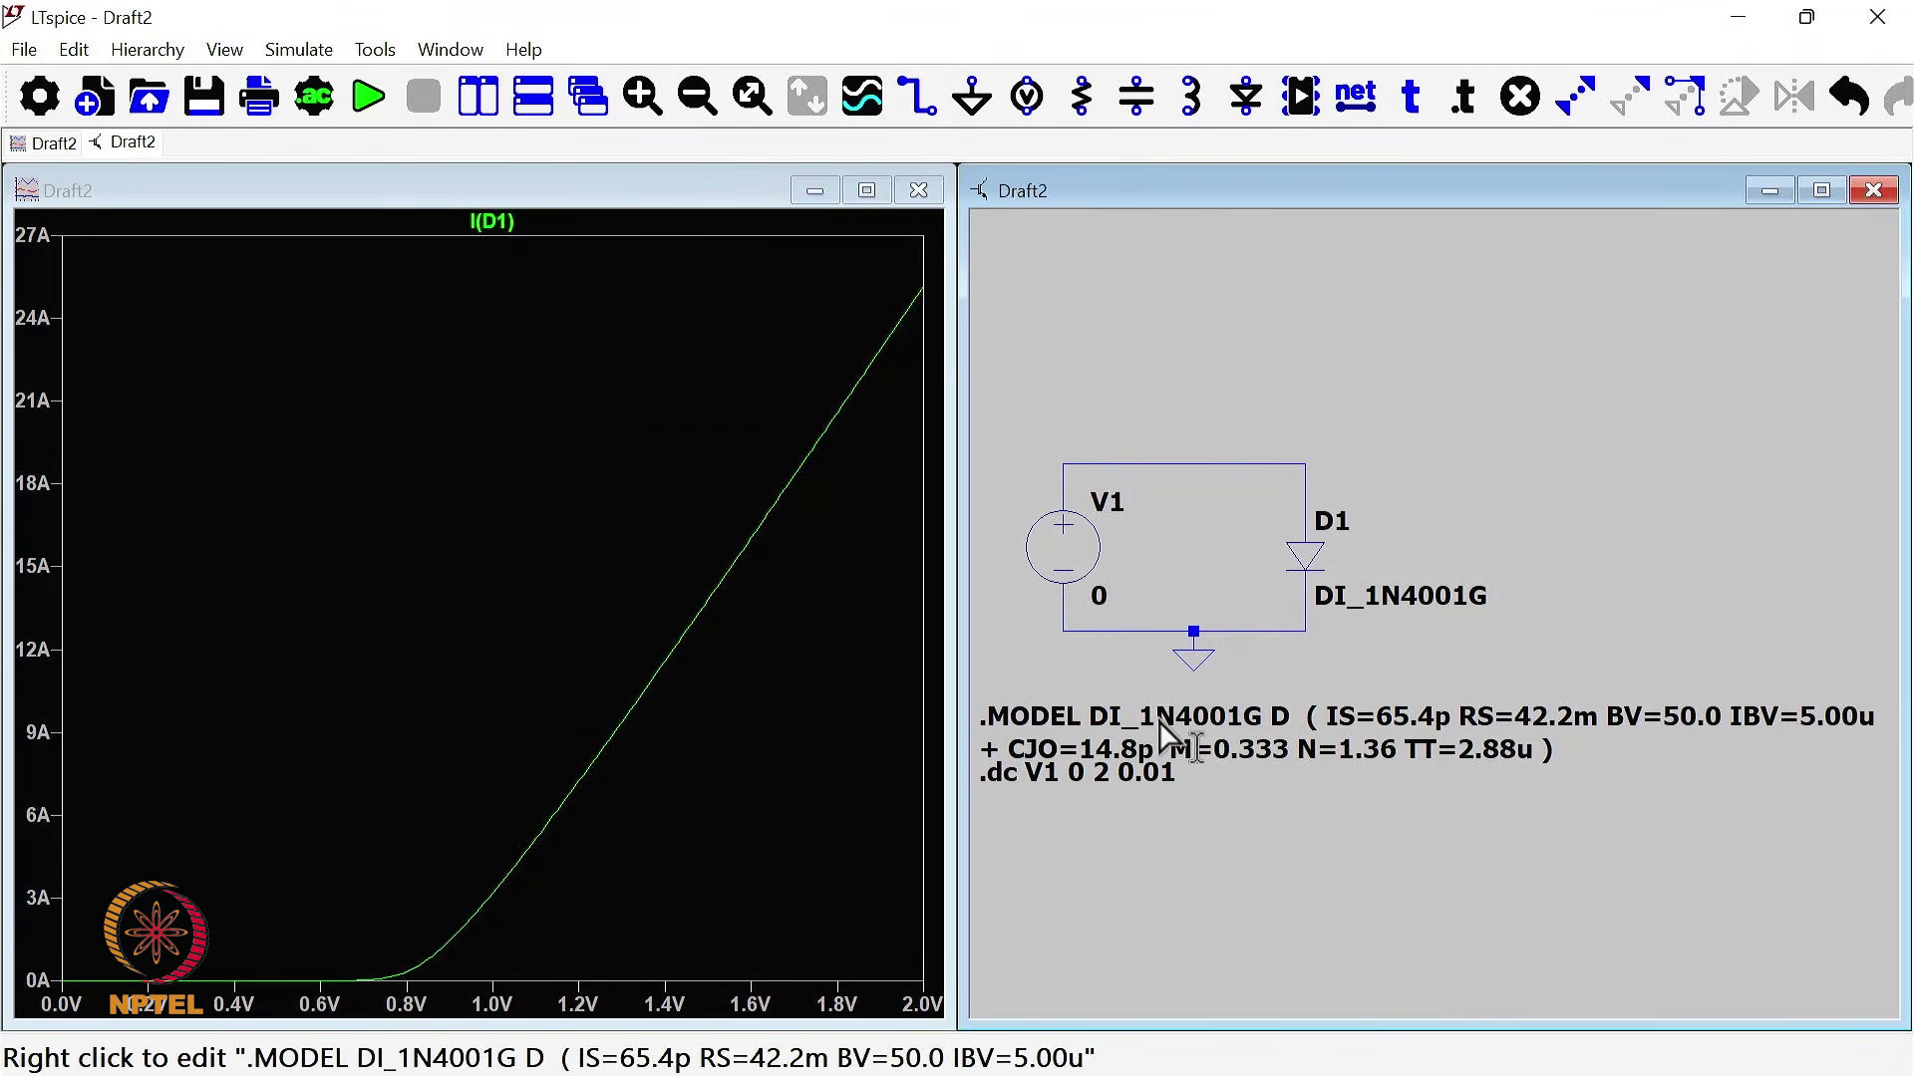
Step: Delete the .MODEL DI_1N4001G directive from the schematic and try to rerun the DC sweep without it
right_click(1161, 727)
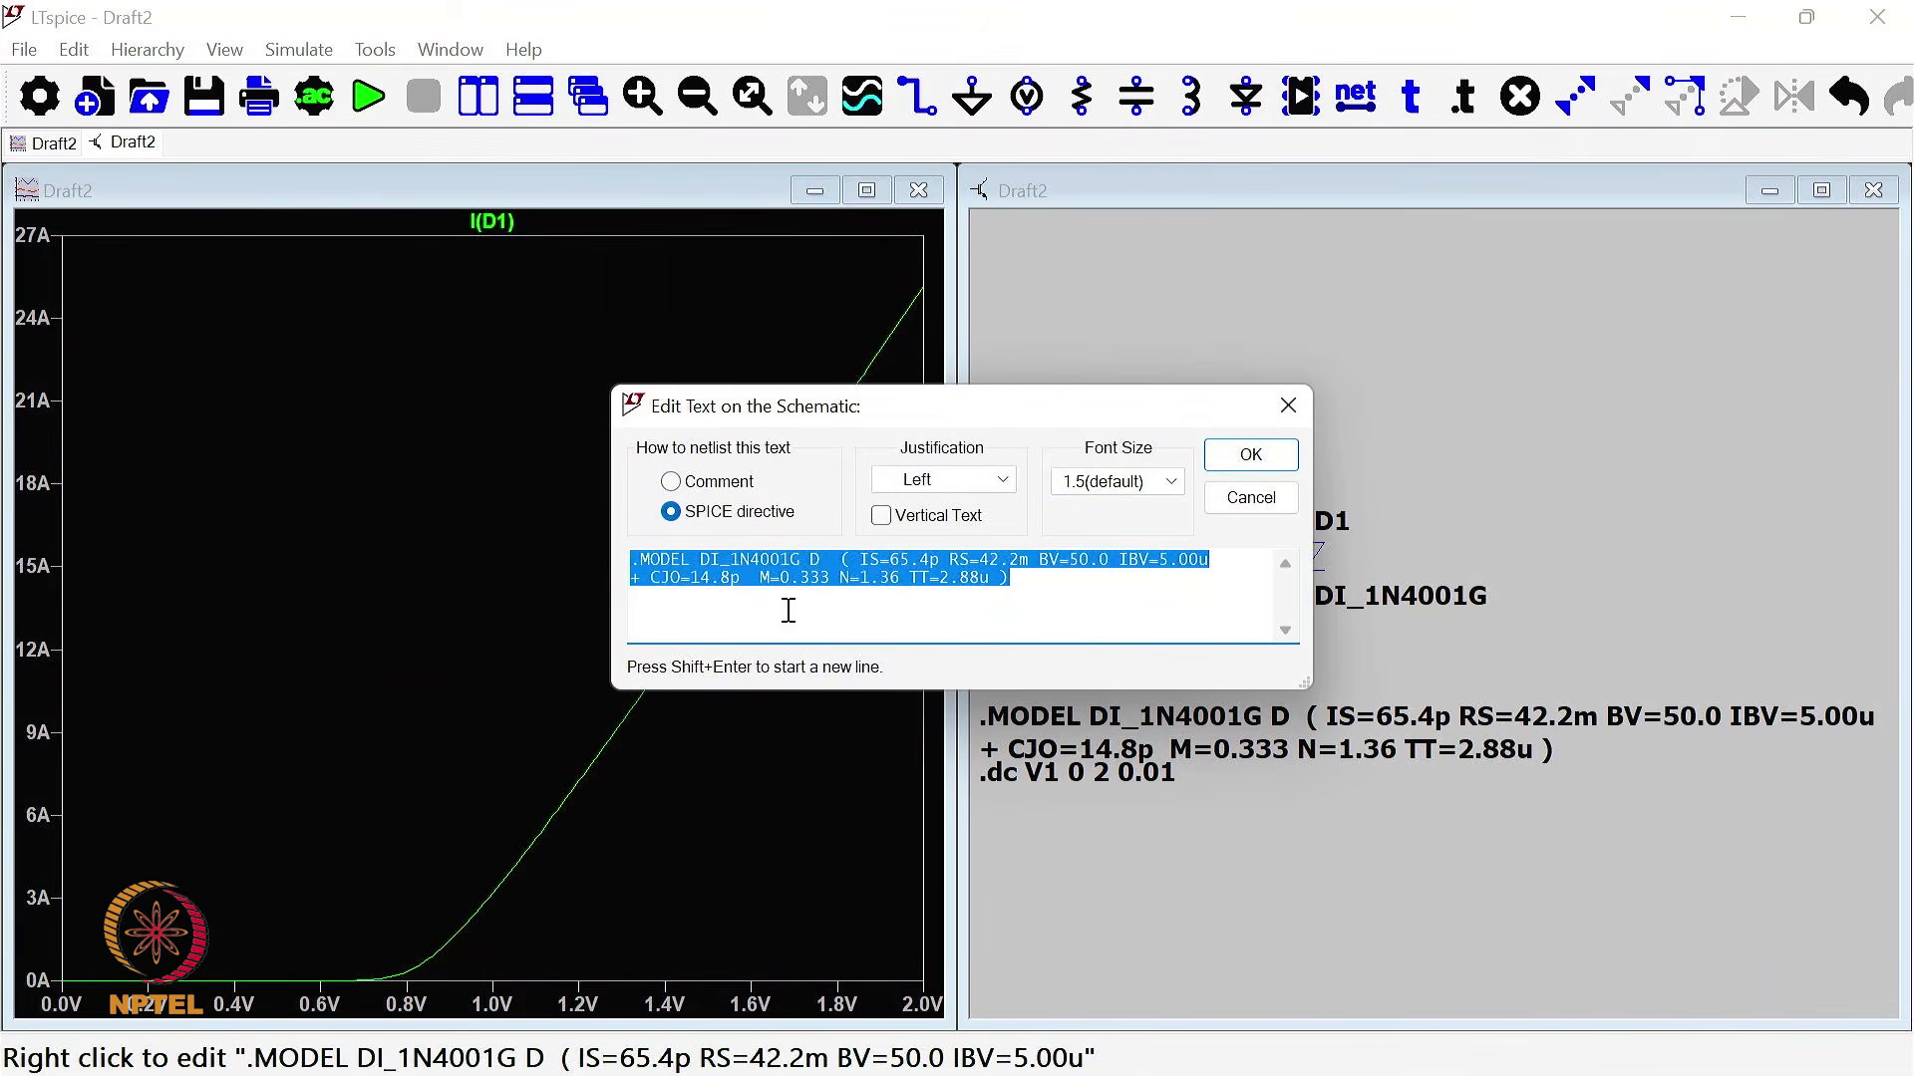
click(652, 596)
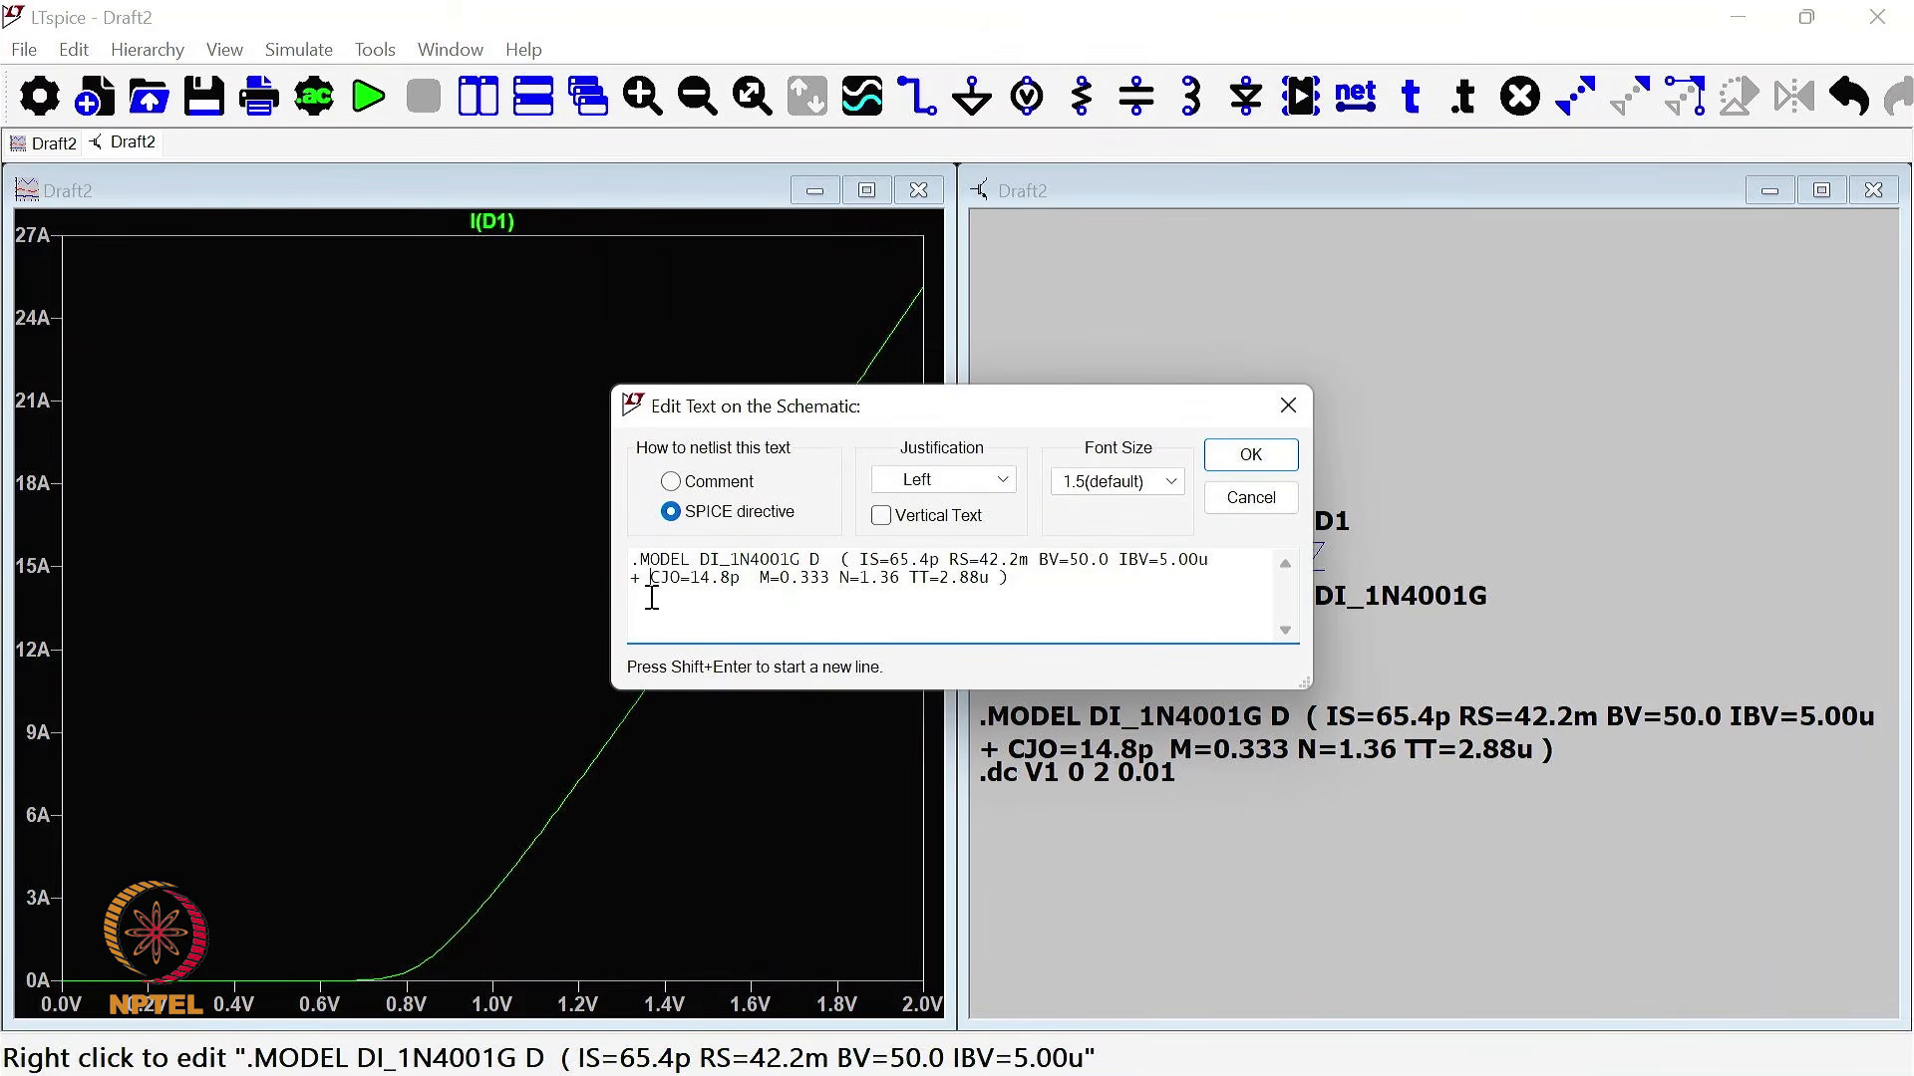
drag(1022, 584, 615, 565)
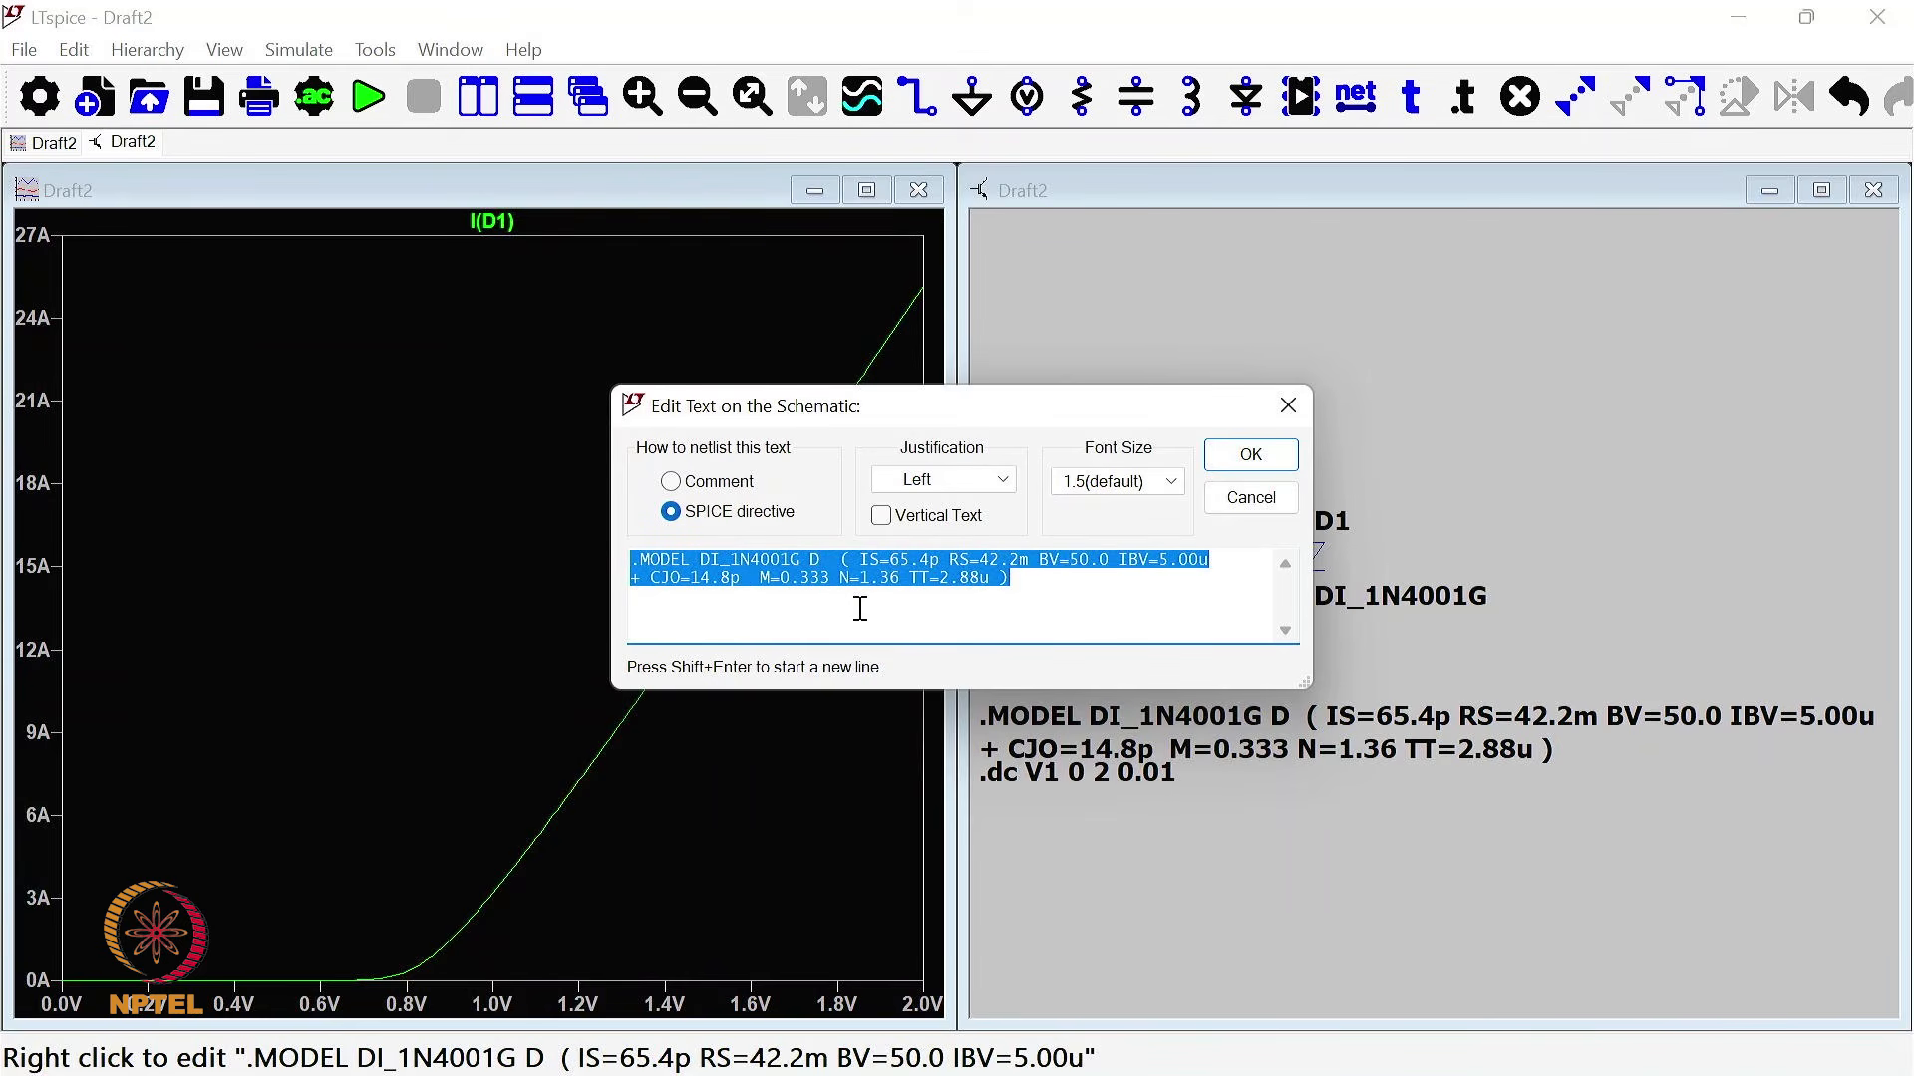
key(Delete)
click(1247, 456)
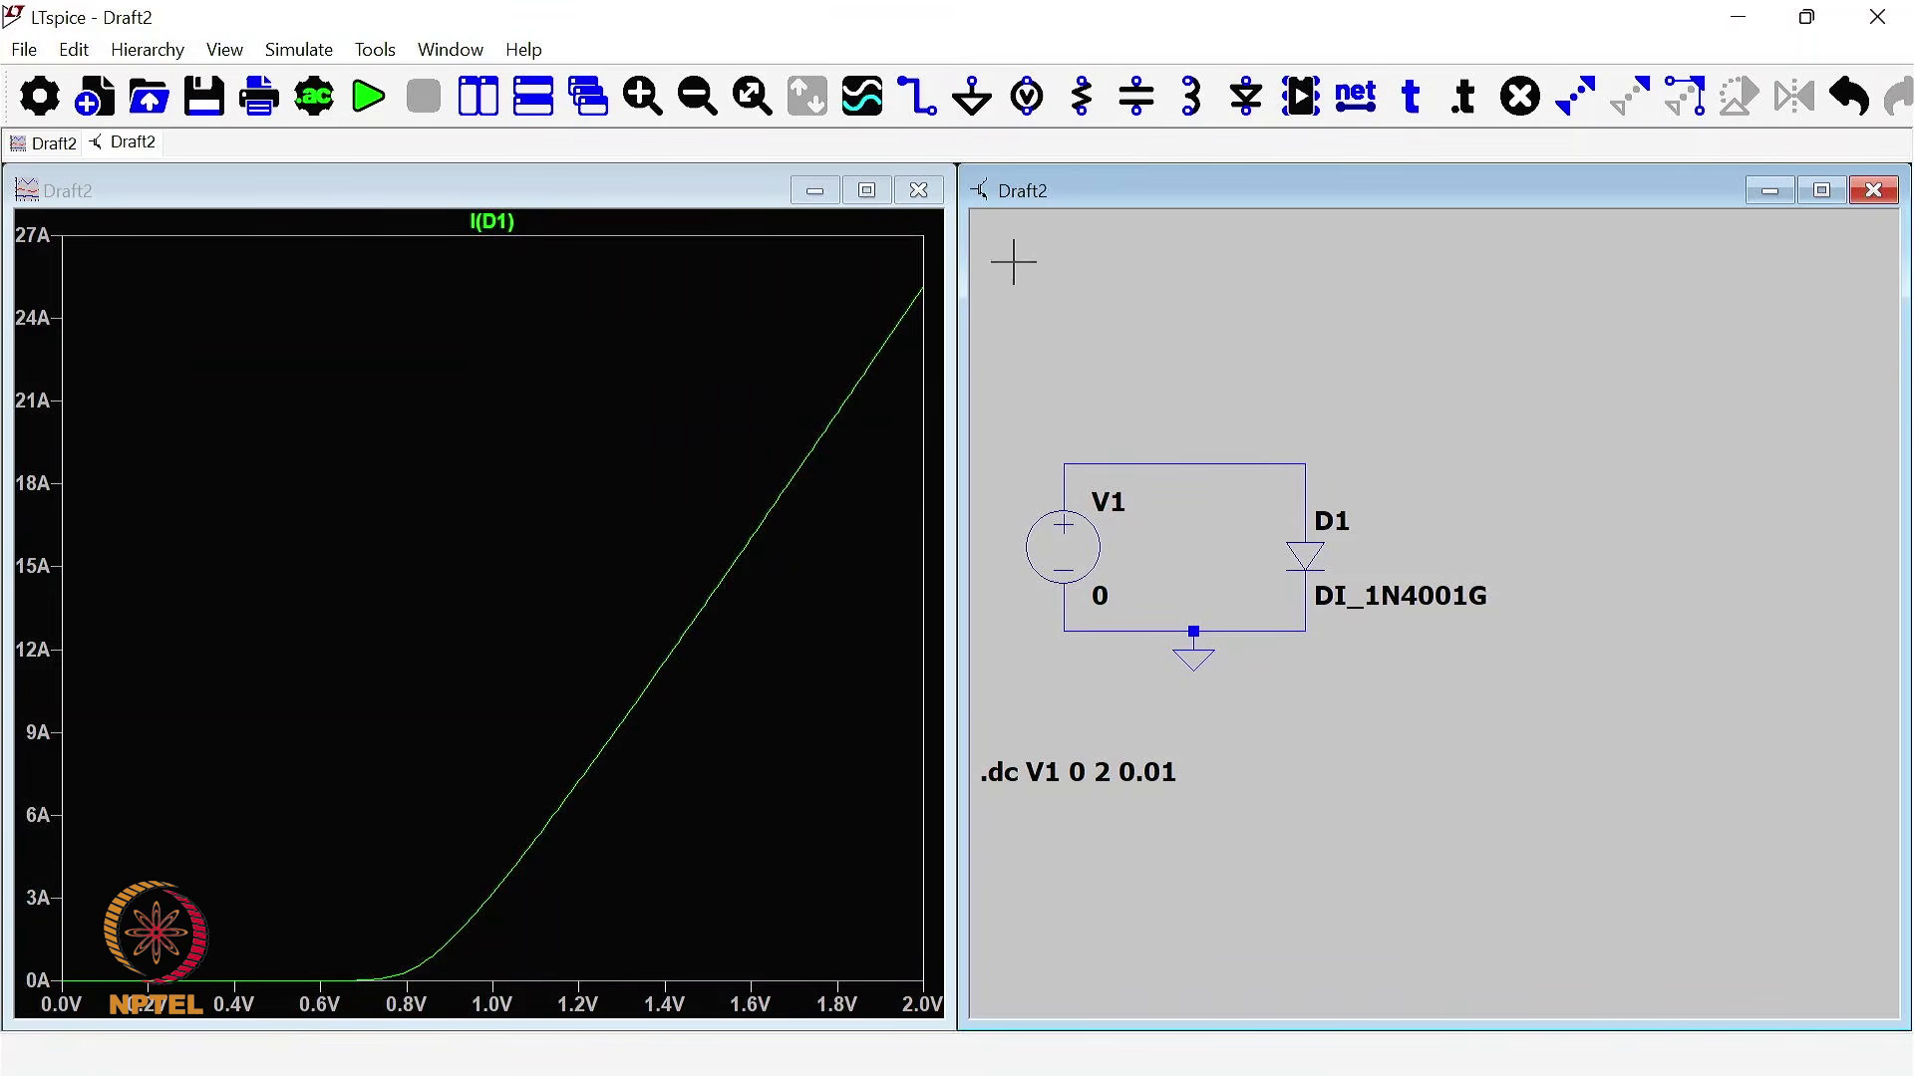
click(369, 100)
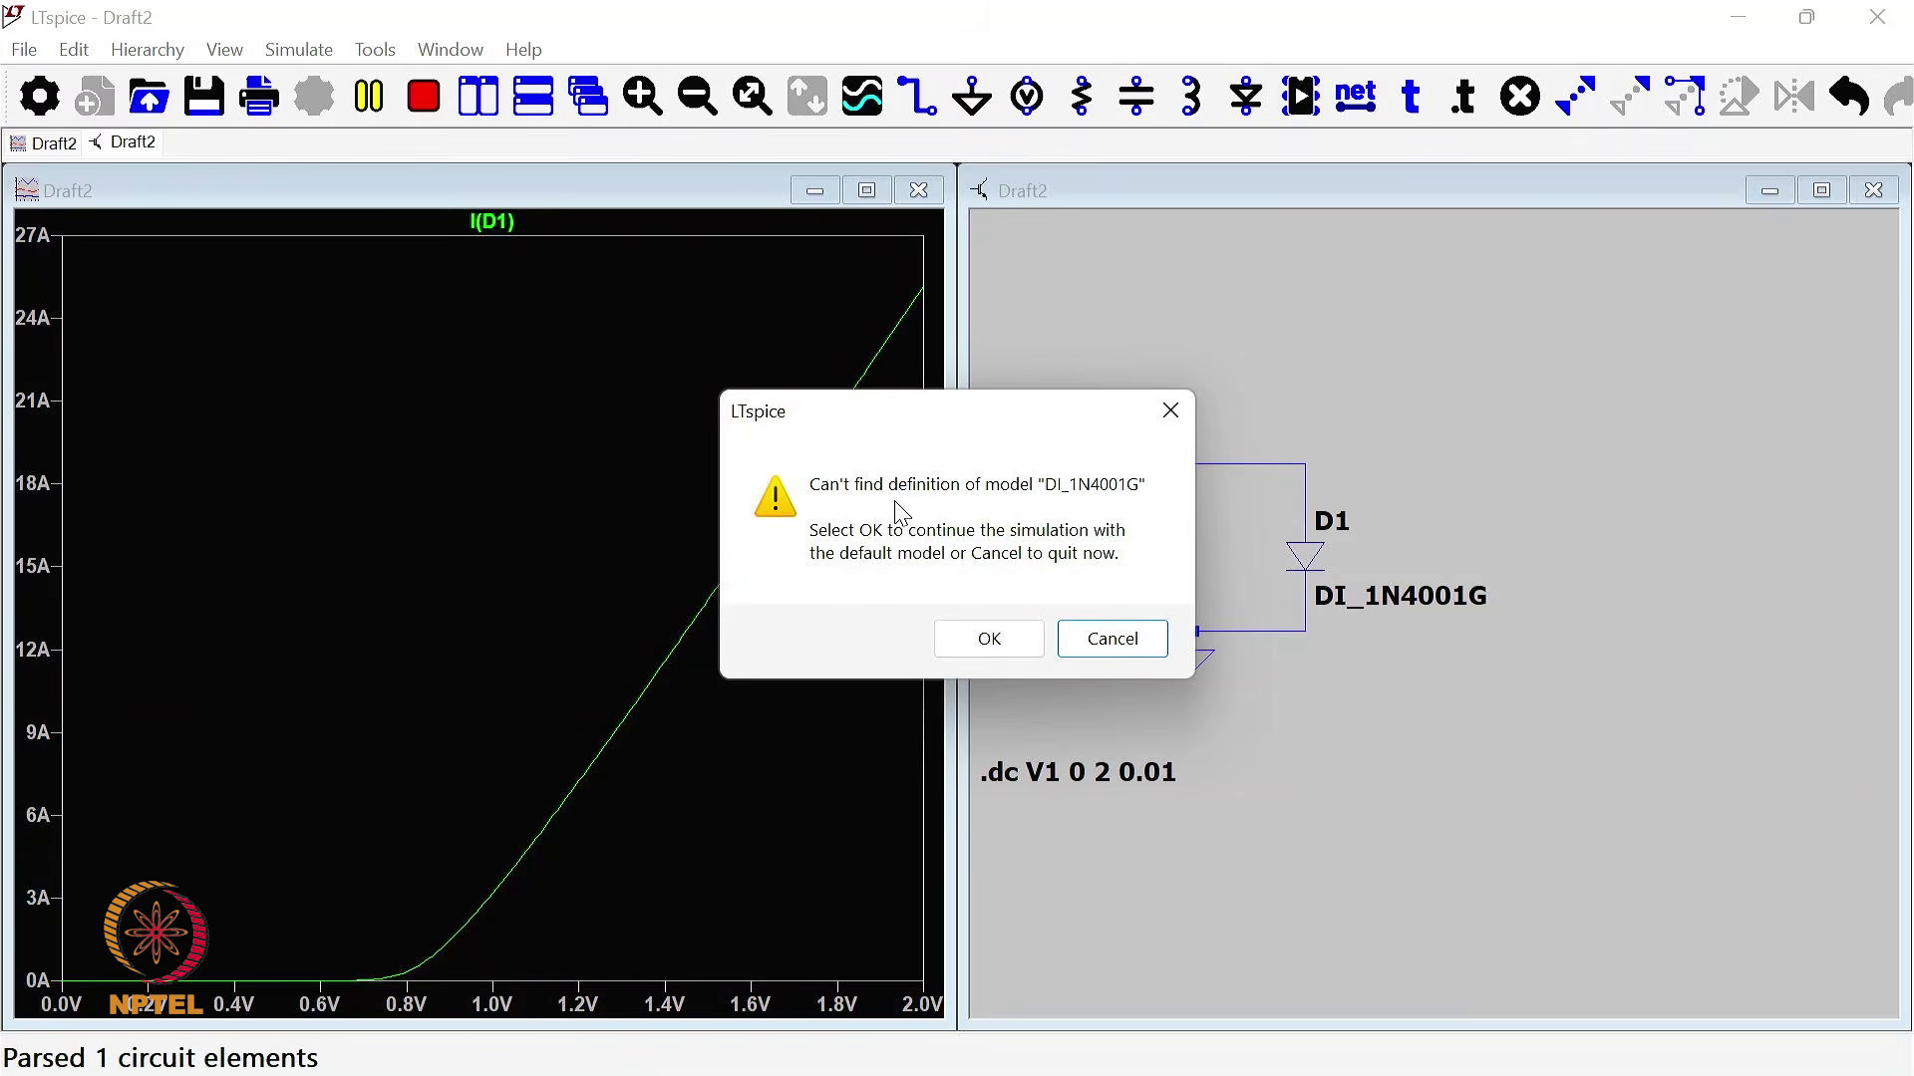
click(1112, 639)
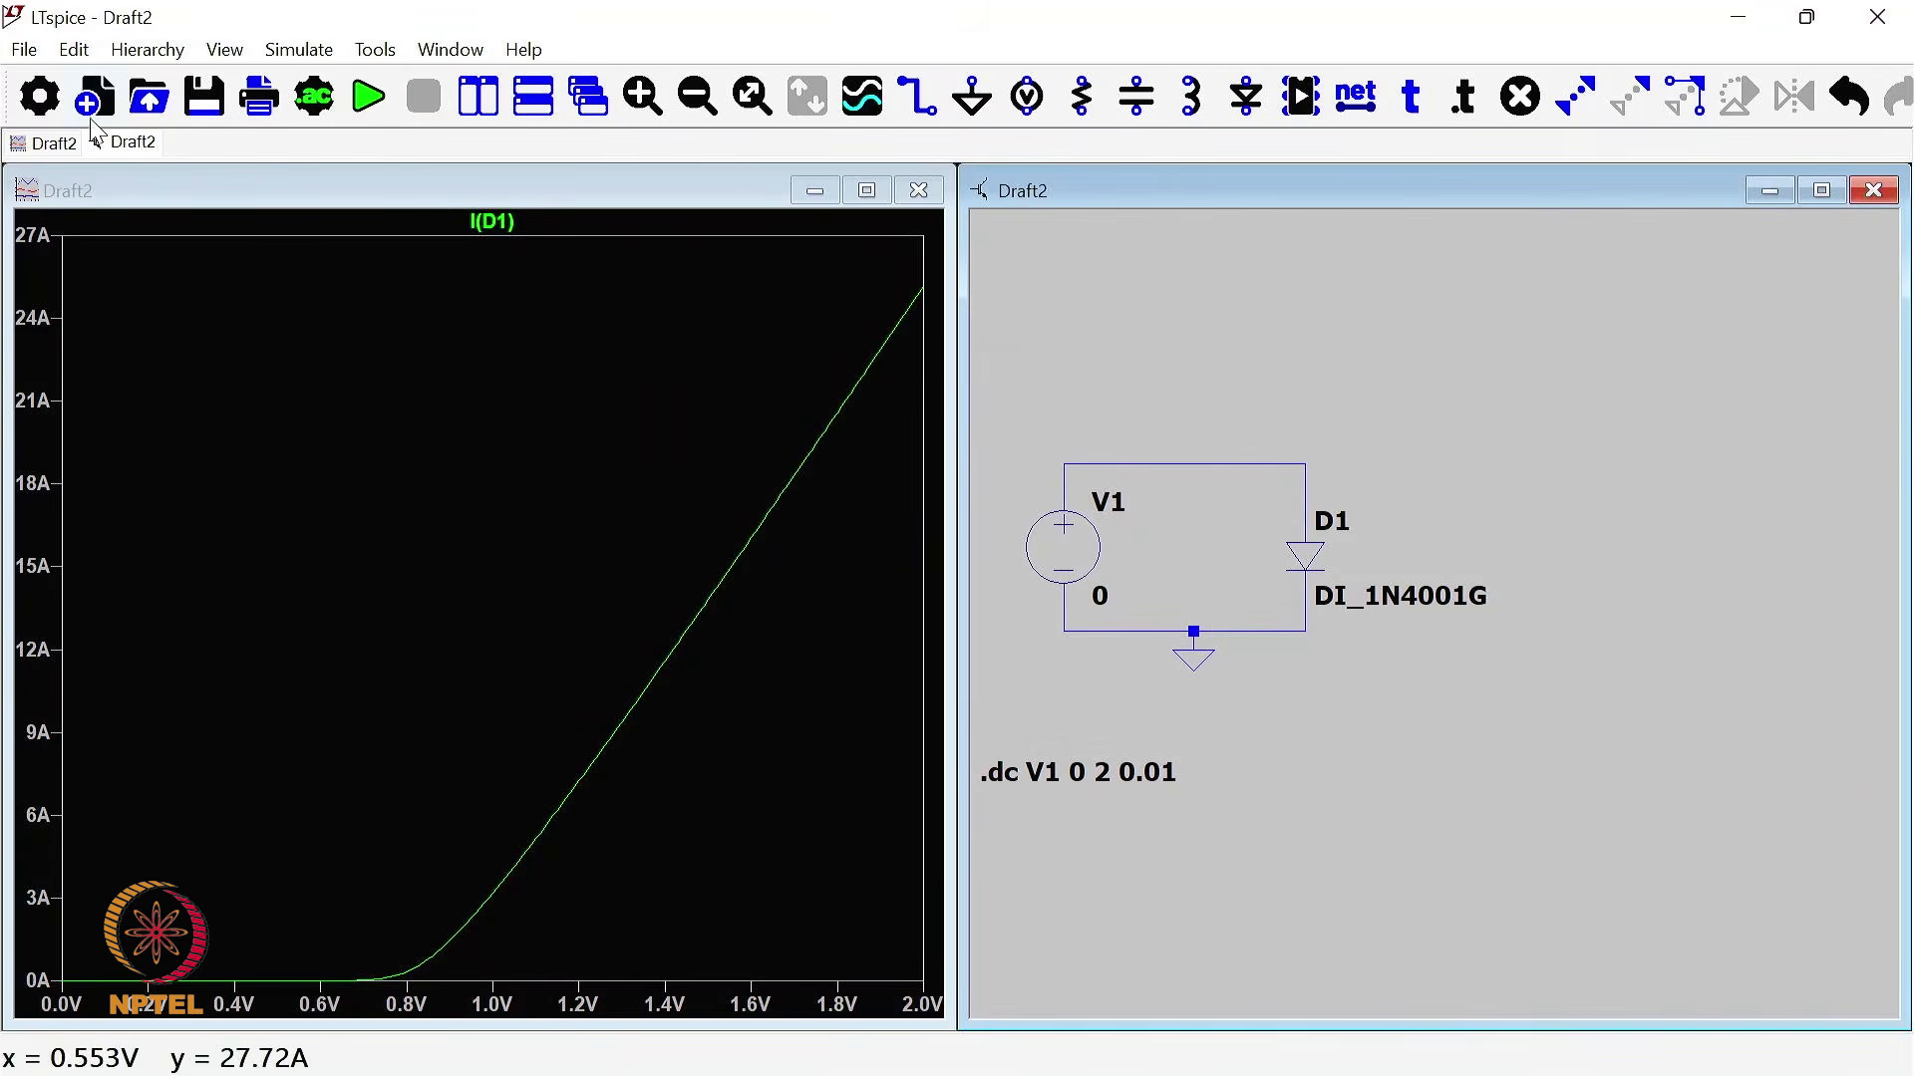